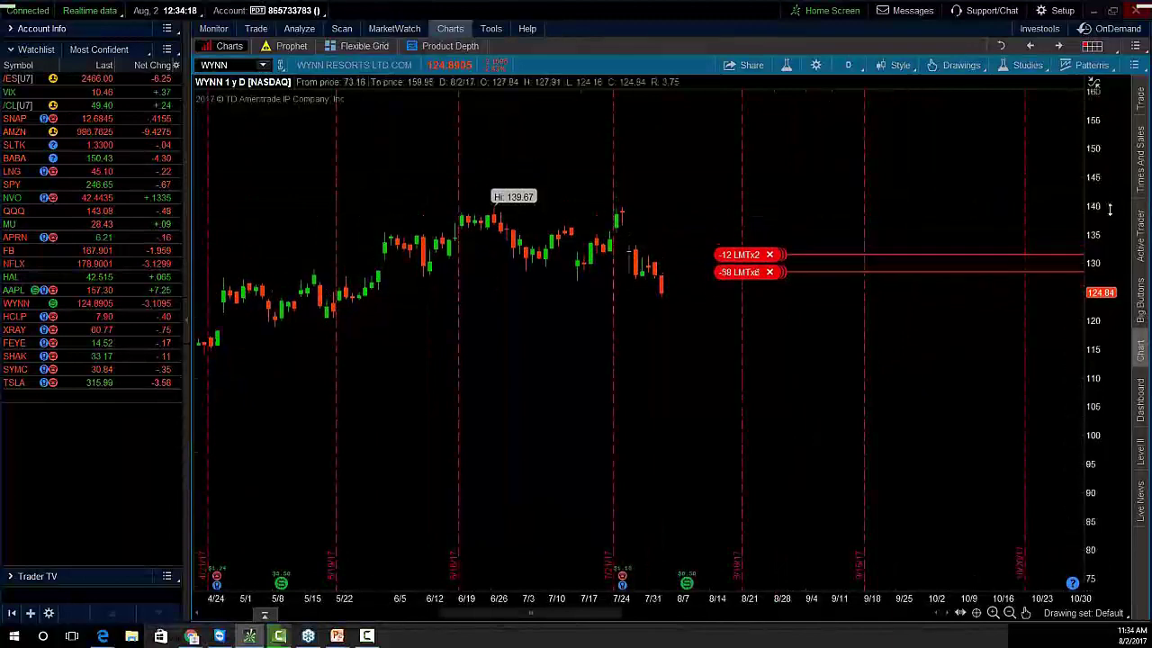
Circle the WYNN candles on both sides of the late-July price gap and mark the studies control, clearing the marks
{"action": "left_click_drag", "start_coordinate": [758, 406], "coordinate": [661, 378]}
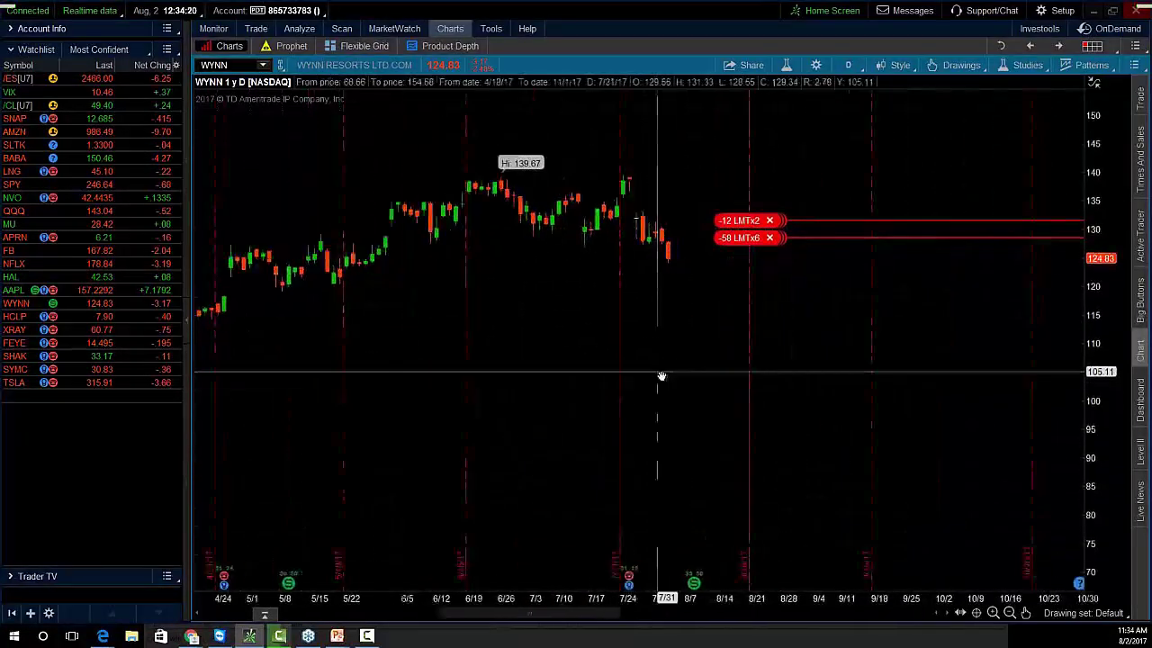
{"action": "key", "text": "F10"}
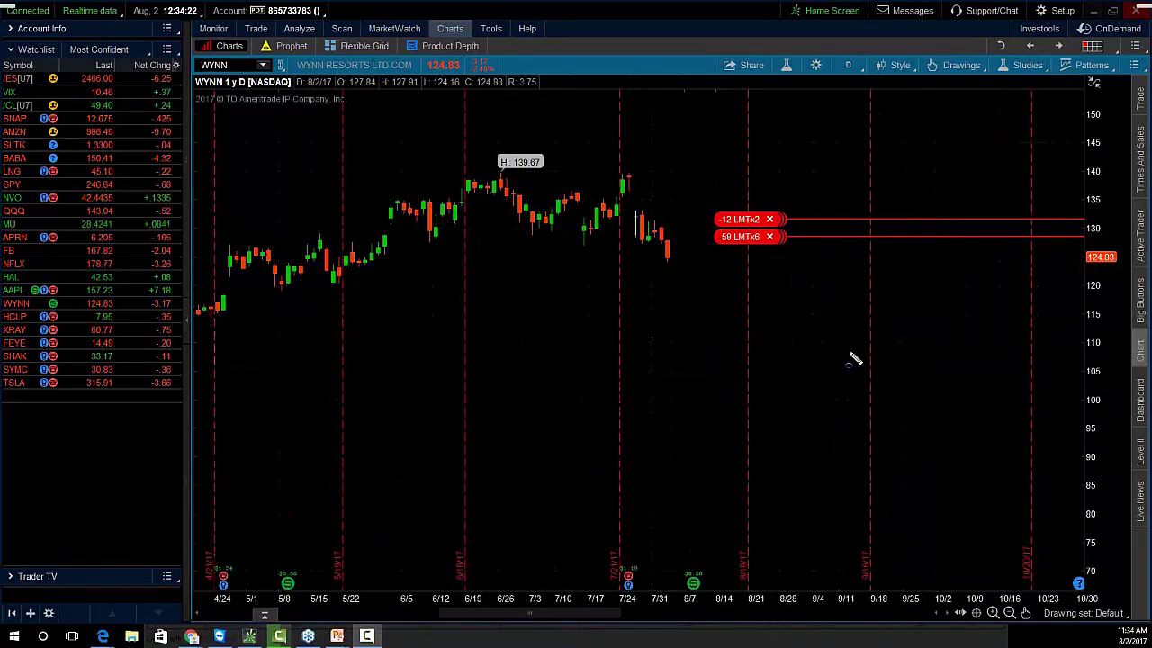
{"action": "left_click_drag", "start_coordinate": [626, 214], "coordinate": [661, 261]}
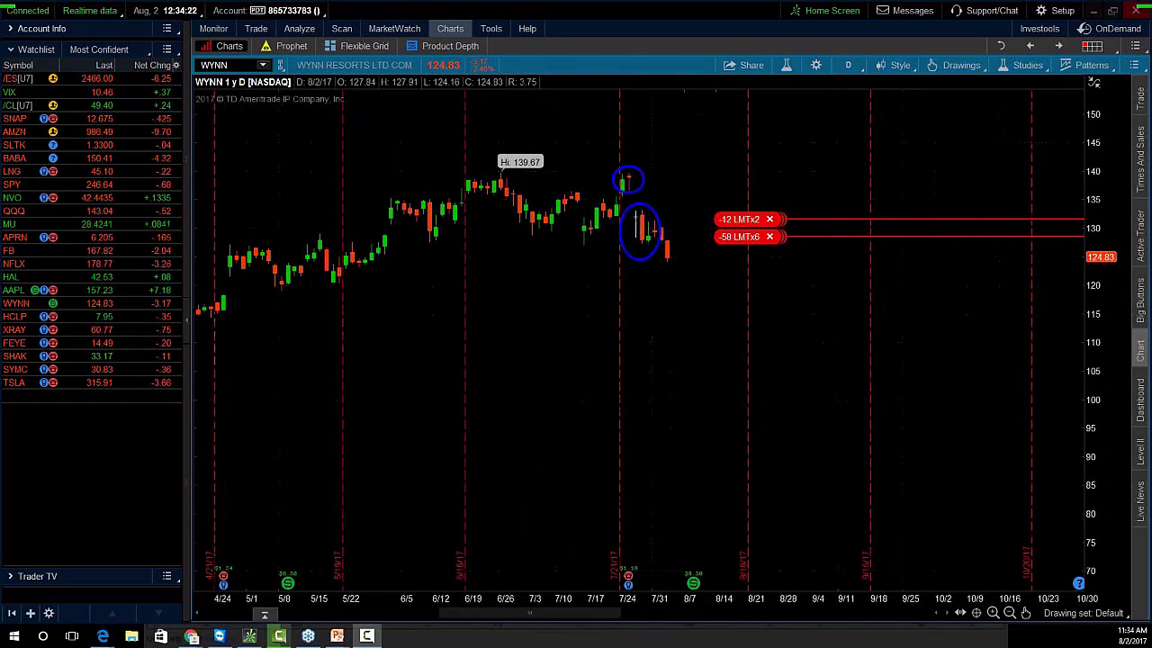
{"action": "key", "text": "Escape"}
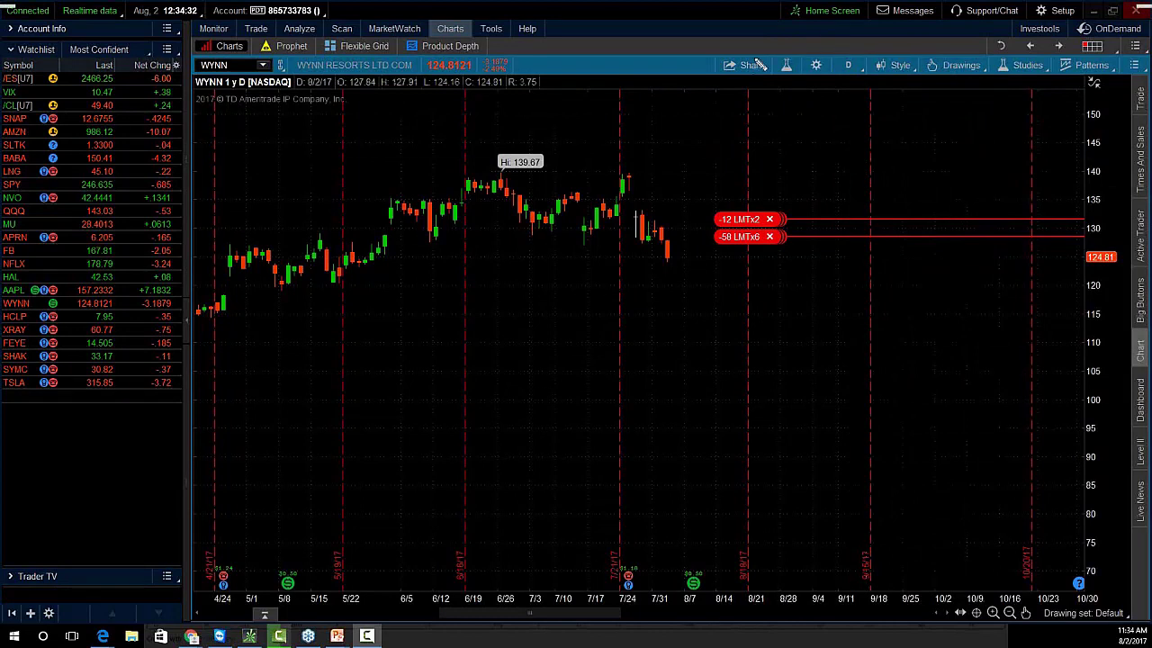
{"action": "left_click_drag", "start_coordinate": [767, 45], "coordinate": [808, 88]}
{"action": "key", "text": "Escape"}
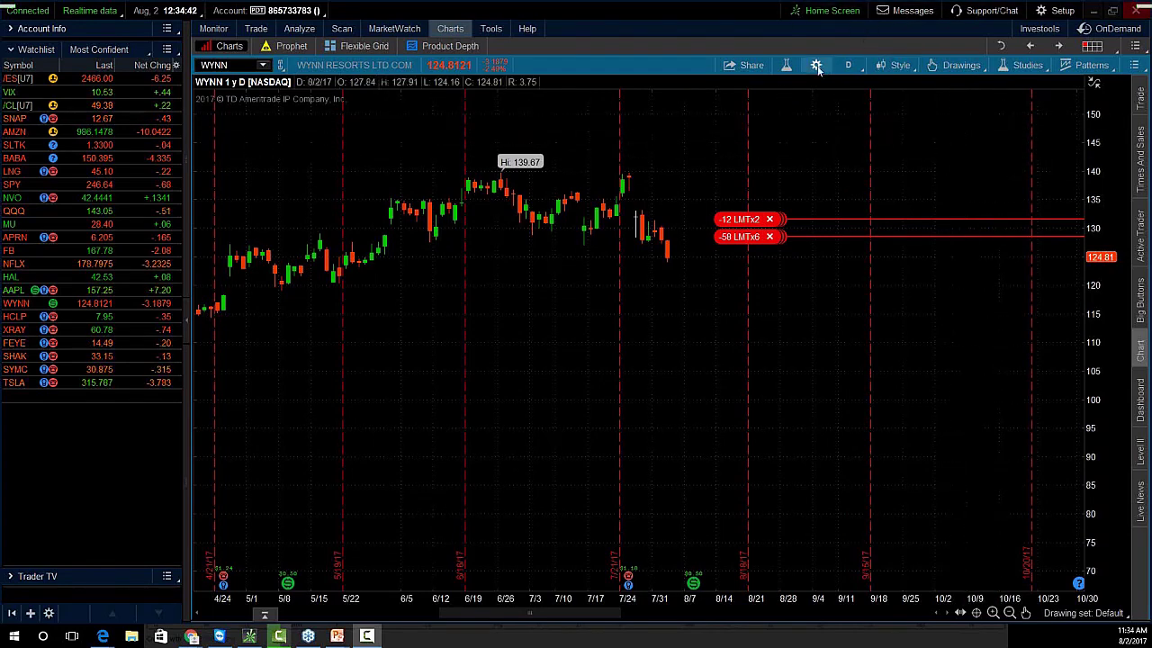
Search the studies for "ich" and add the Ichimoku study to the WYNN price chart
{"action": "left_click", "coordinate": [786, 68]}
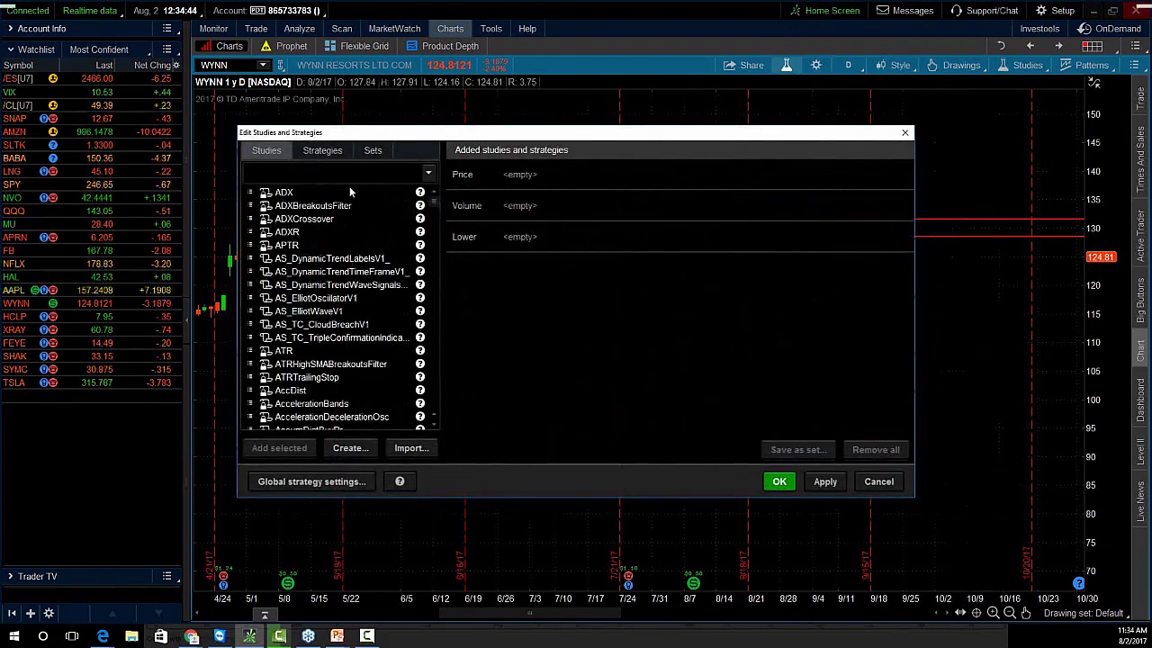
{"action": "type", "text": "ich"}
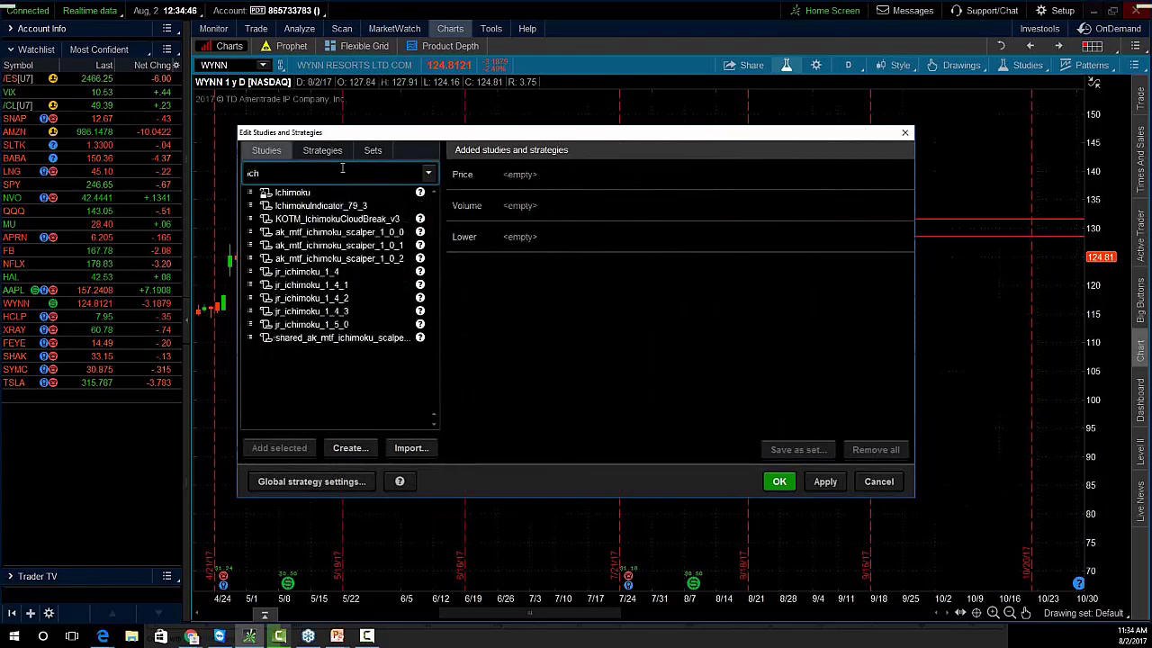
{"action": "left_click", "coordinate": [340, 193]}
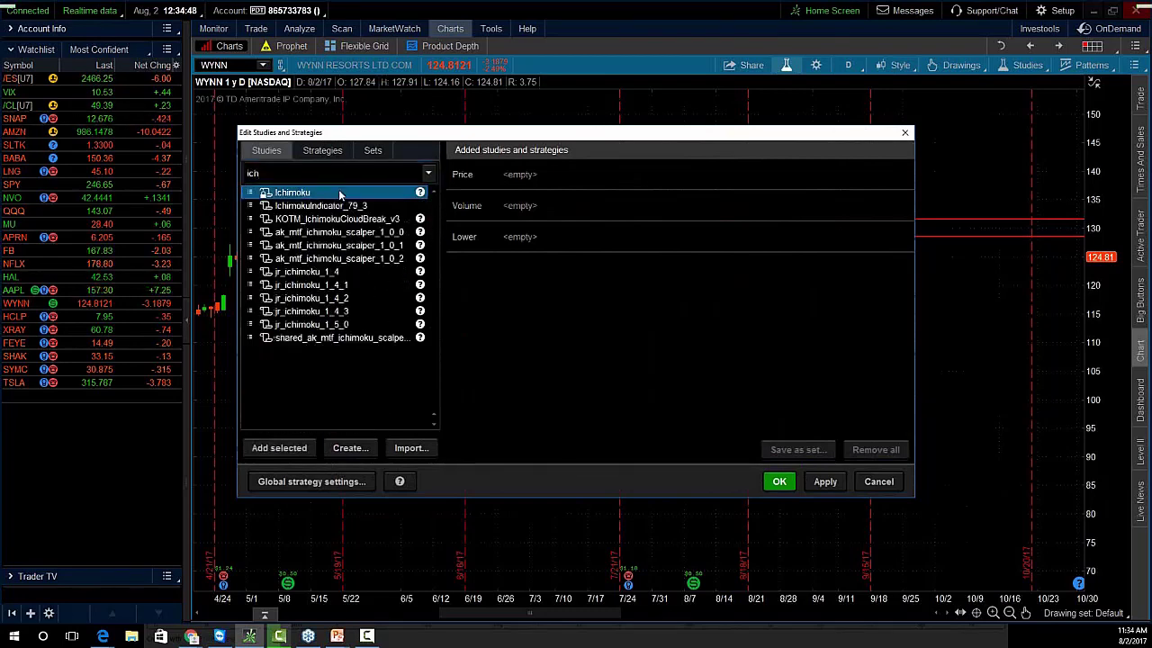
{"action": "double_click", "coordinate": [340, 193]}
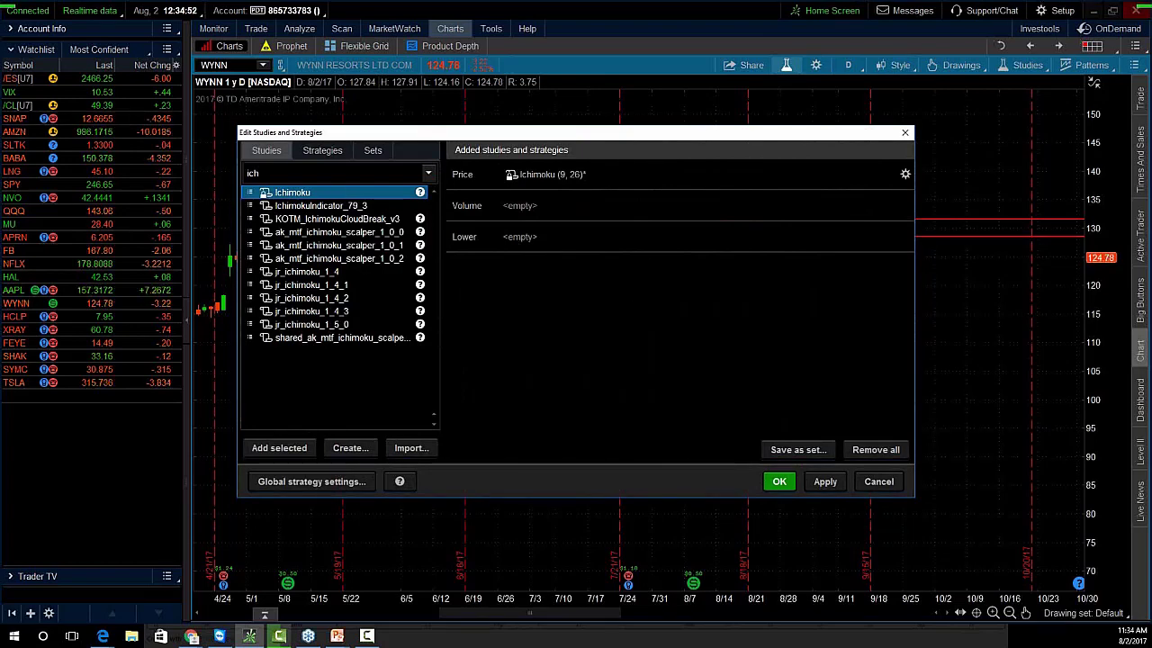
{"action": "key", "text": "alt+Tab"}
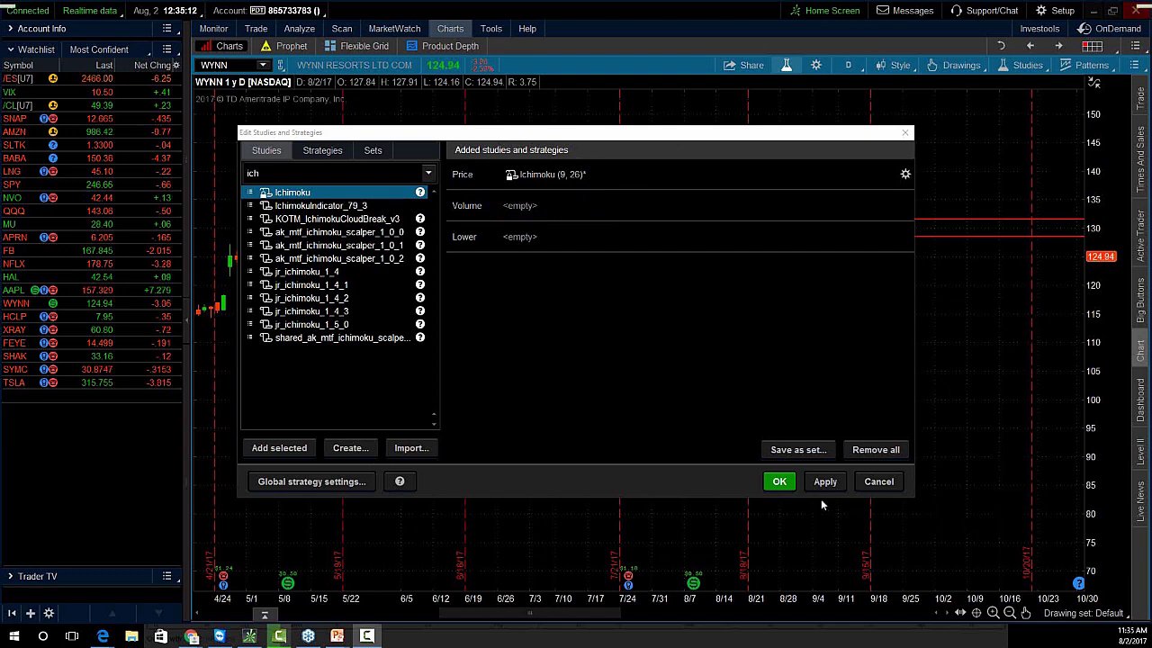
{"action": "left_click", "coordinate": [825, 481]}
{"action": "left_click", "coordinate": [779, 481]}
Customize the Ichimoku study's Tenkan plot with a pink color and a width of 5
{"action": "left_click_drag", "start_coordinate": [1106, 251], "coordinate": [1107, 219]}
{"action": "left_click_drag", "start_coordinate": [975, 267], "coordinate": [962, 289]}
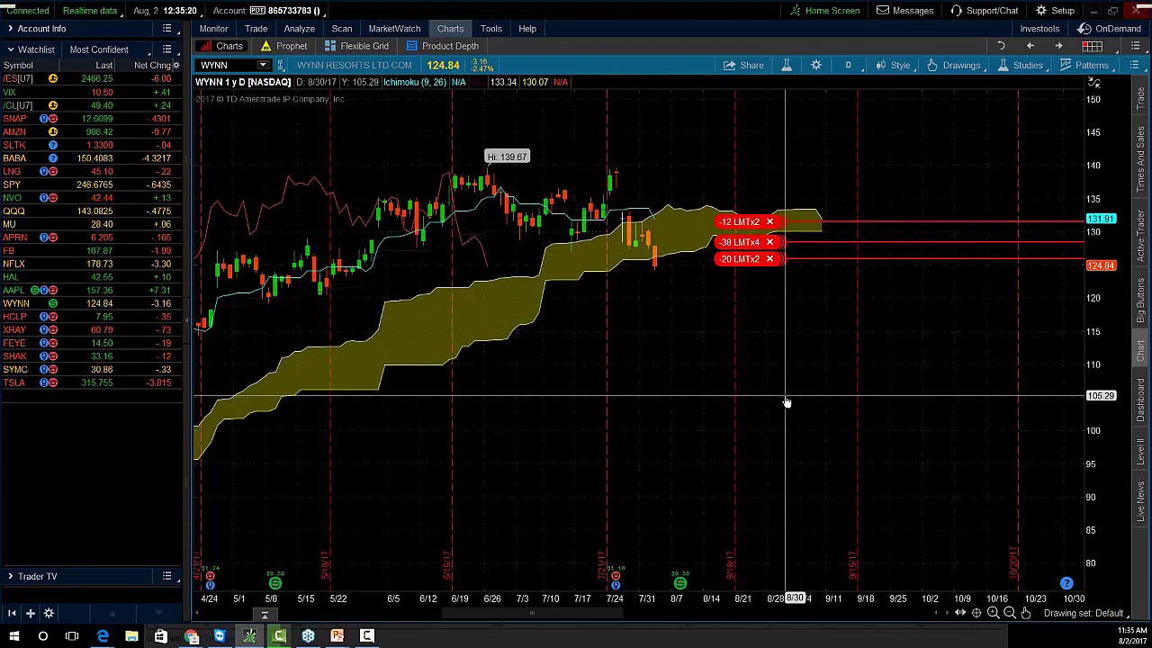
{"action": "double_click", "coordinate": [586, 248]}
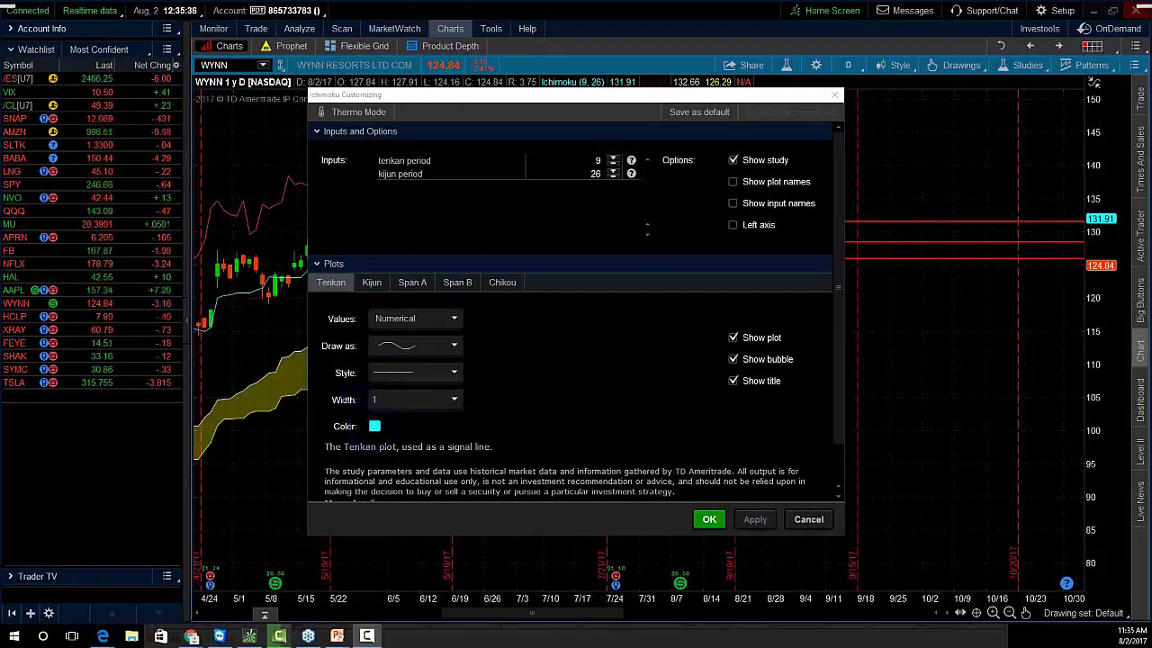
{"action": "left_click", "coordinate": [372, 283]}
{"action": "left_click", "coordinate": [331, 283]}
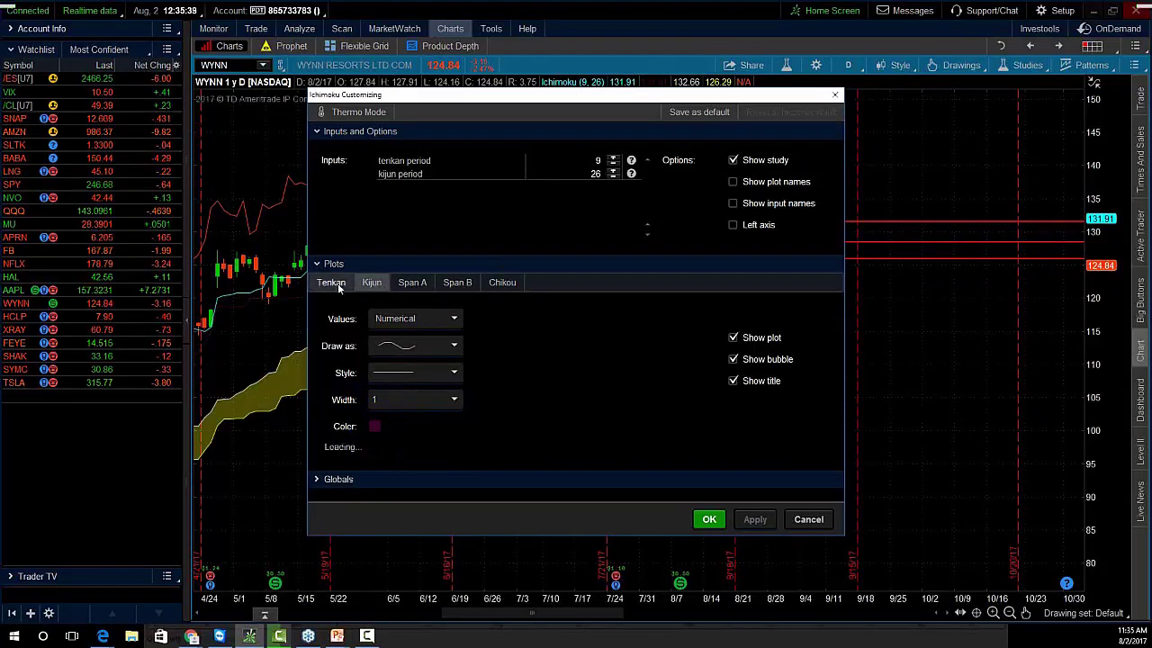
{"action": "left_click", "coordinate": [375, 425]}
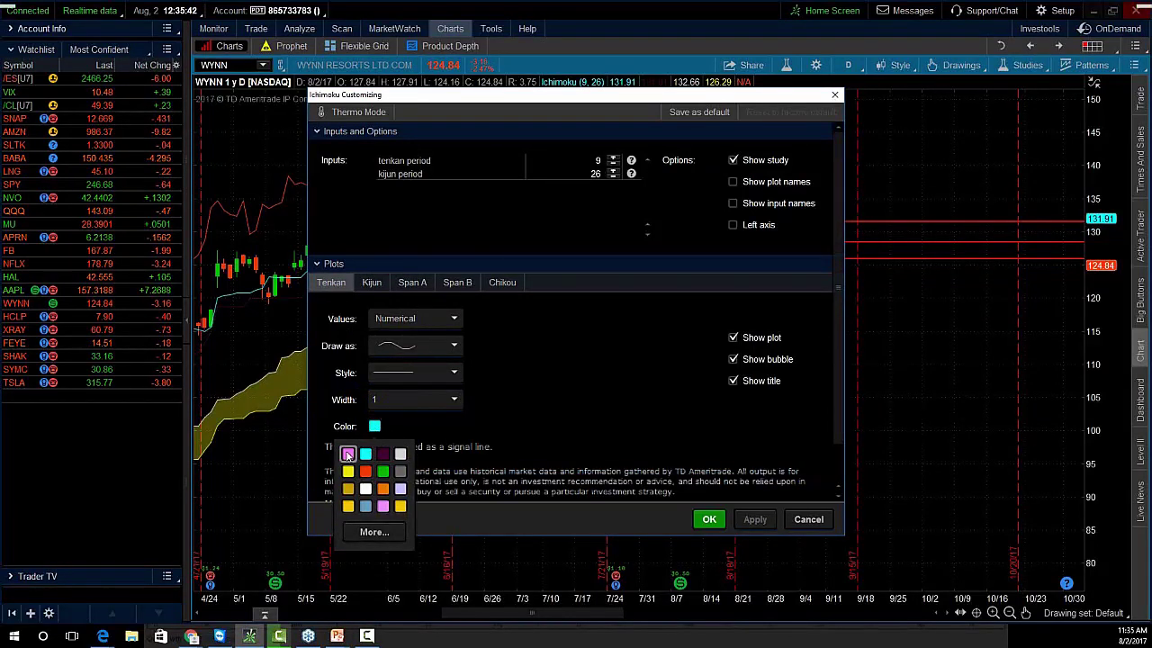
{"action": "left_click", "coordinate": [348, 455]}
{"action": "left_click", "coordinate": [383, 400]}
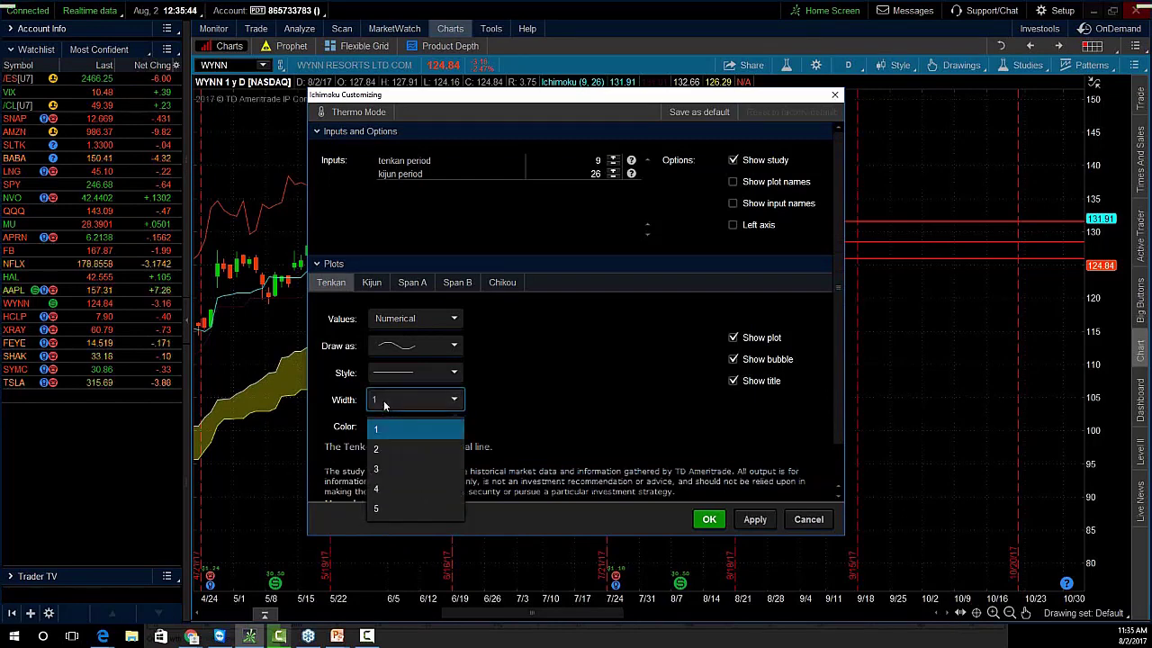
{"action": "left_click", "coordinate": [394, 510]}
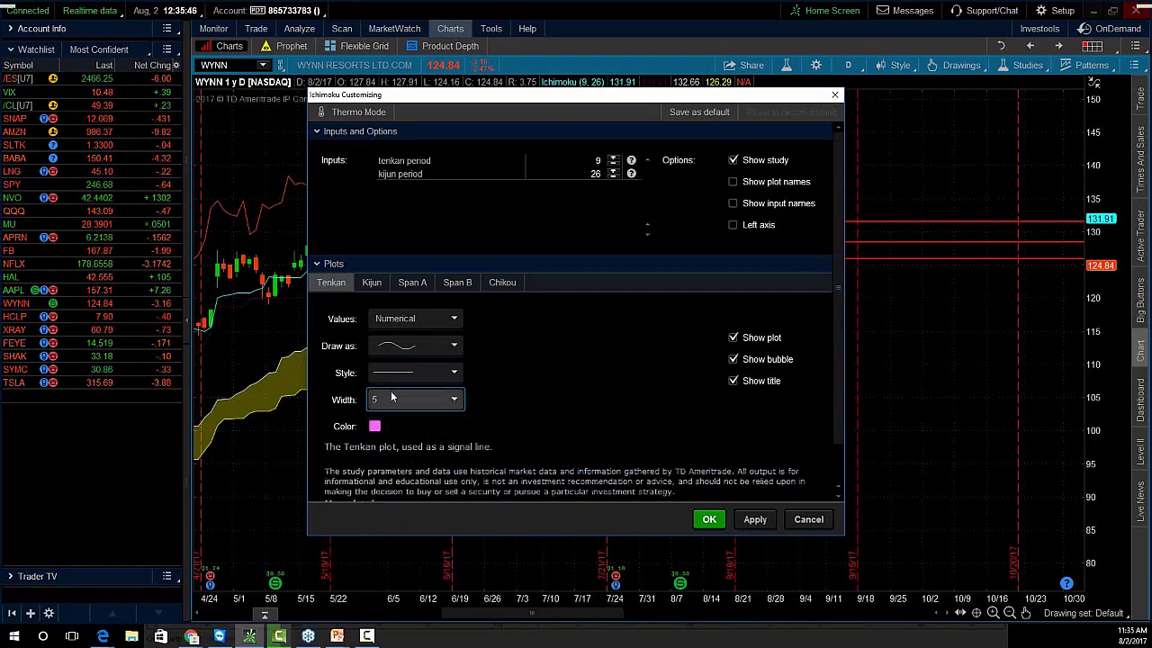
Set the Kijun plot to green with width 5 and the Span A plot to pink with width 5
{"action": "left_click", "coordinate": [379, 283]}
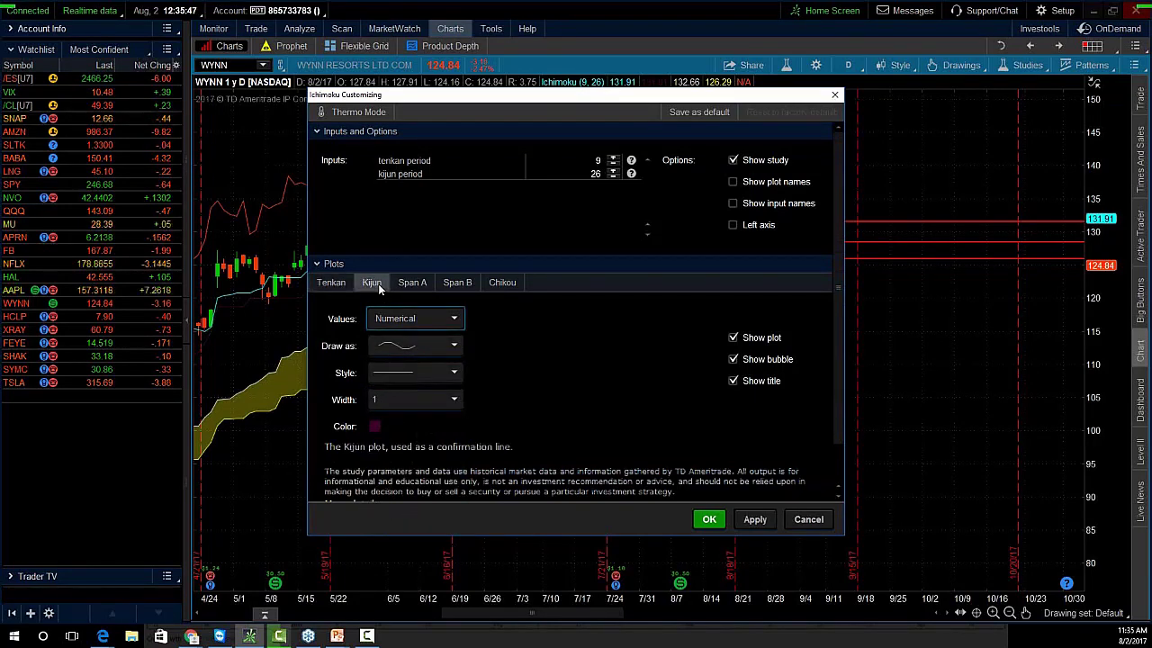
{"action": "left_click", "coordinate": [384, 400]}
{"action": "left_click", "coordinate": [394, 510]}
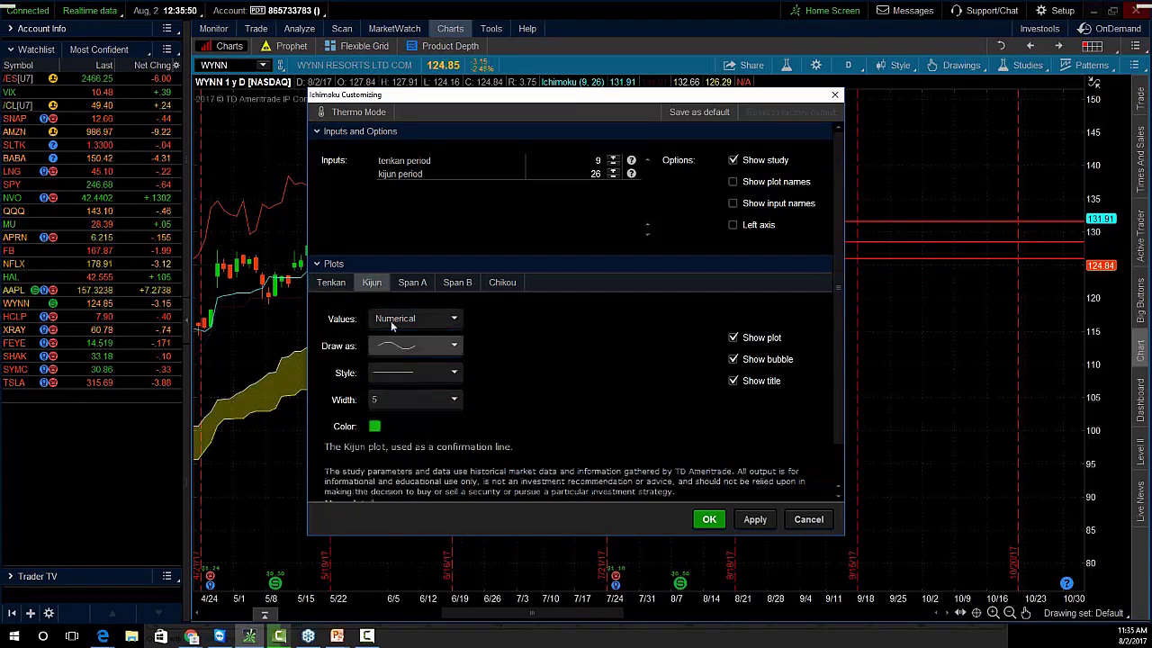
{"action": "left_click", "coordinate": [406, 286]}
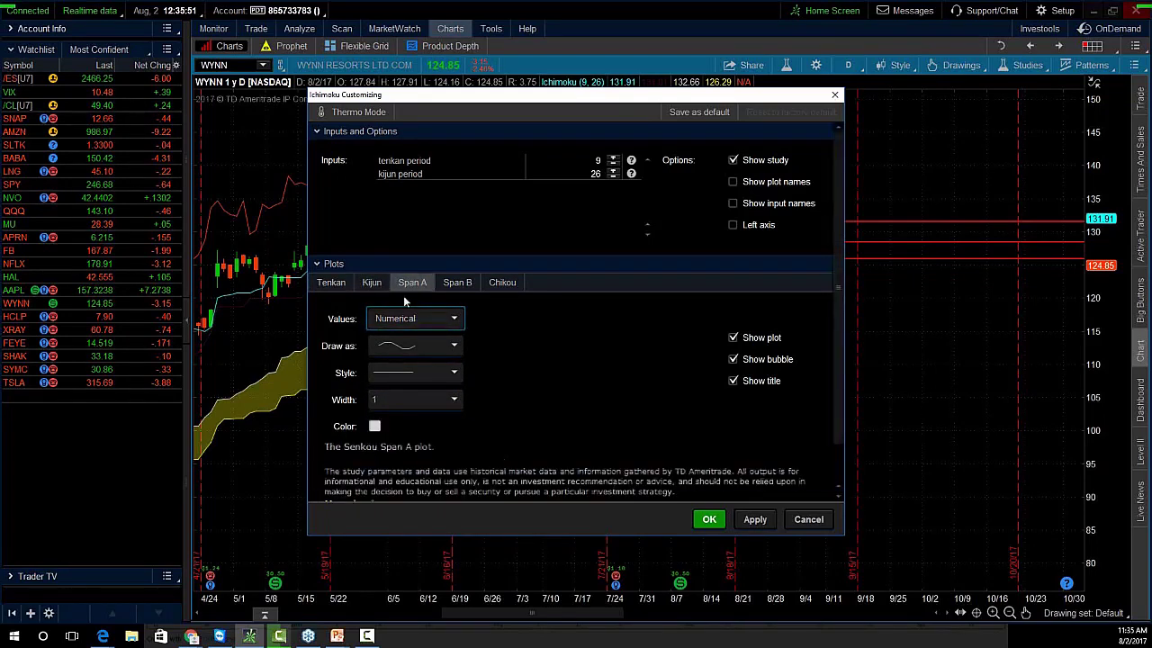
{"action": "left_click", "coordinate": [423, 402]}
{"action": "left_click", "coordinate": [397, 509]}
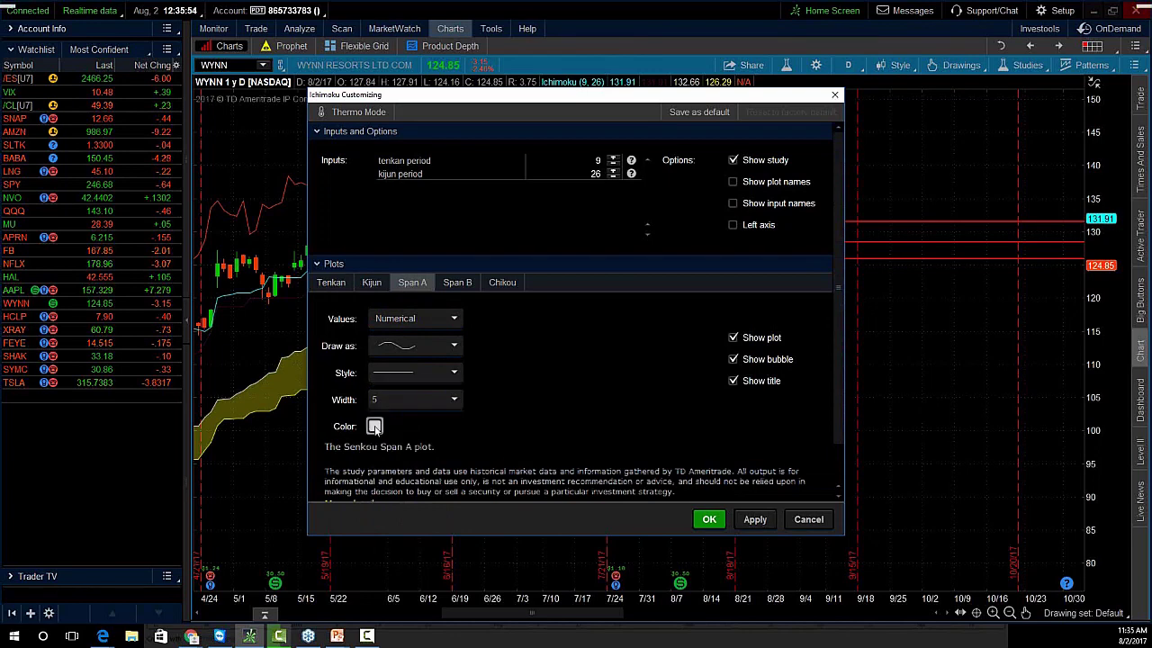
Set the Span B plot's width to 5 and its color to green
{"action": "left_click", "coordinate": [453, 285]}
{"action": "left_click", "coordinate": [393, 399]}
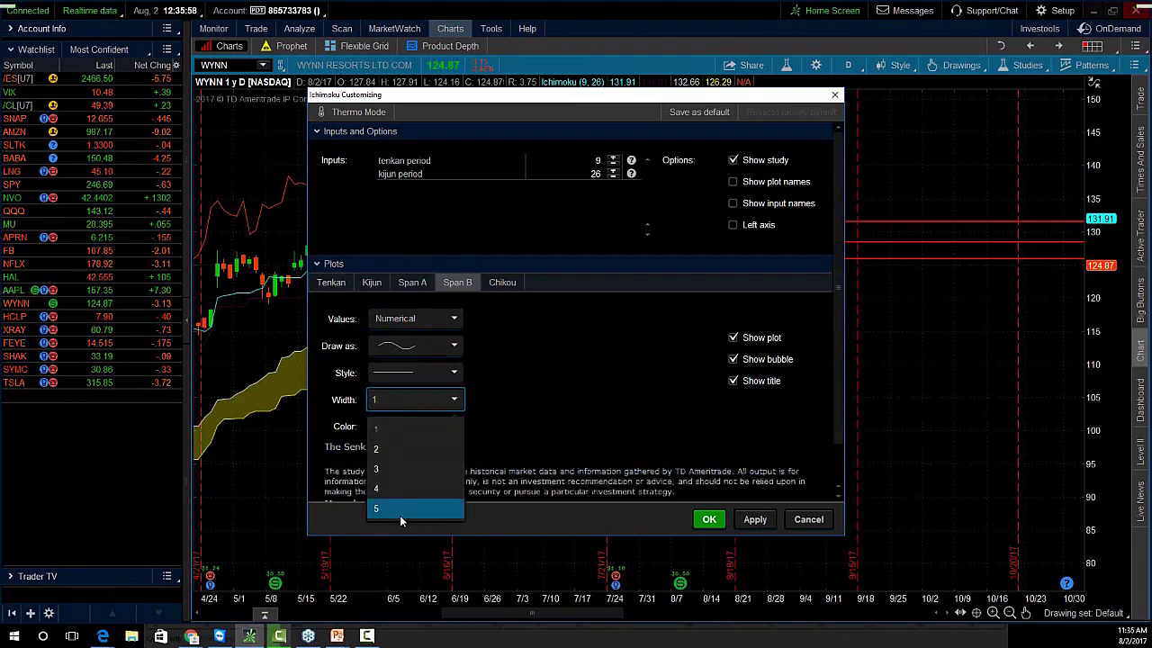
{"action": "left_click", "coordinate": [400, 510]}
{"action": "left_click", "coordinate": [376, 426]}
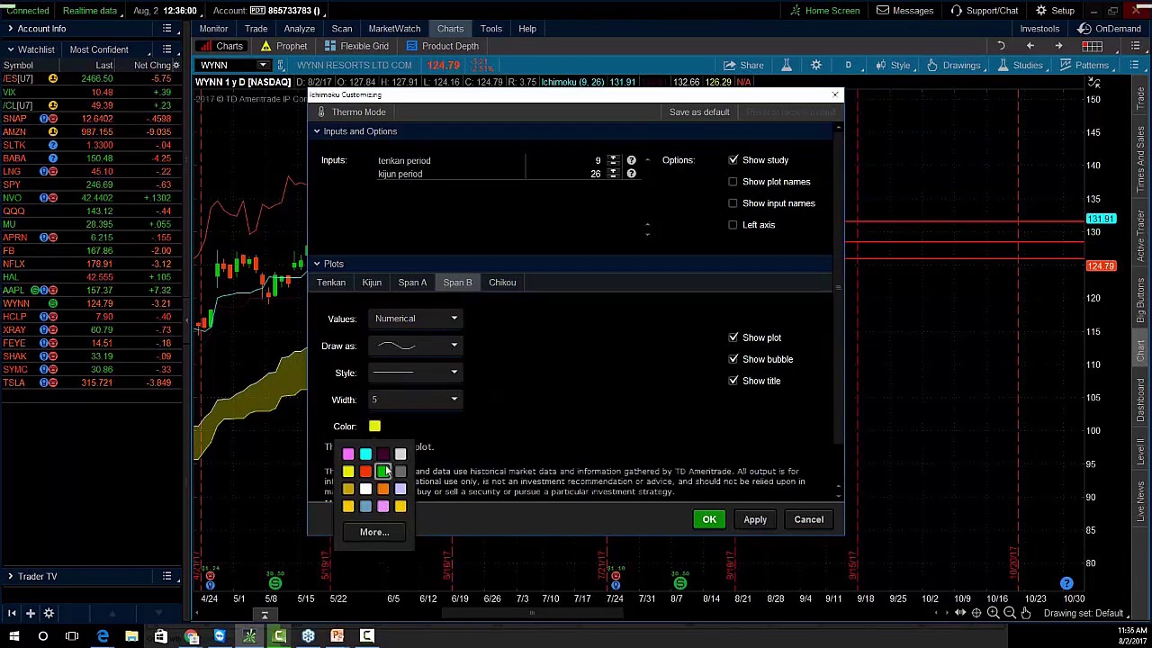
{"action": "left_click", "coordinate": [383, 470]}
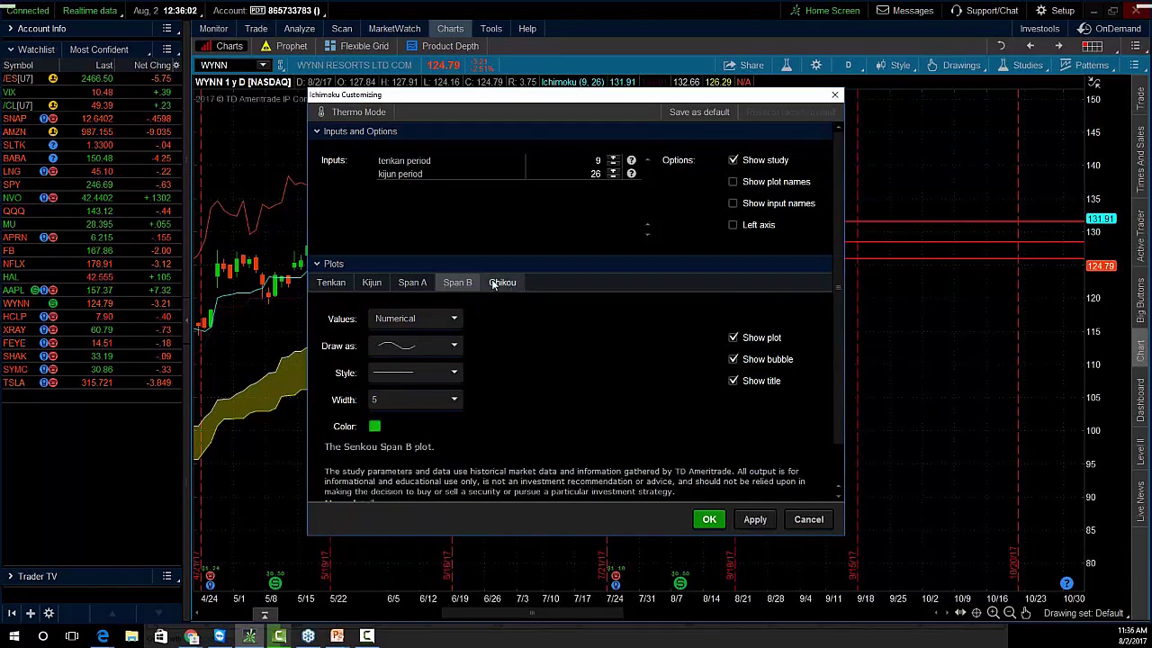
Set the Chikou plot's width to 5 and its color to cyan, and apply the Ichimoku settings
{"action": "left_click", "coordinate": [500, 284]}
{"action": "left_click", "coordinate": [404, 396]}
{"action": "left_click", "coordinate": [400, 510]}
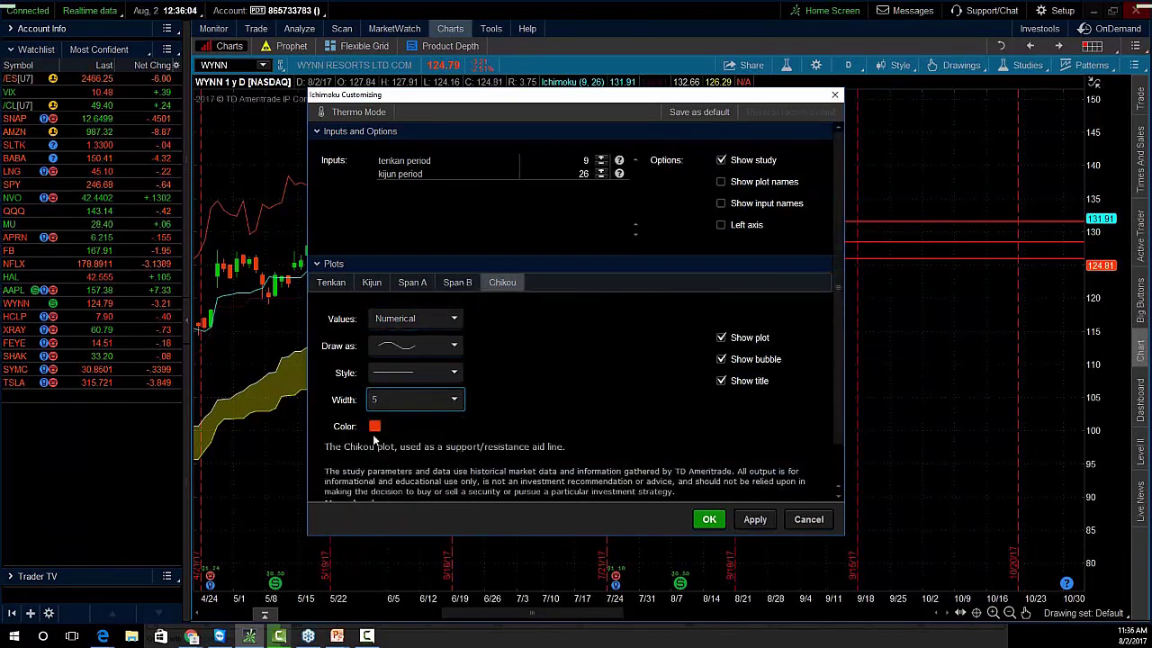
{"action": "left_click", "coordinate": [375, 427]}
{"action": "left_click", "coordinate": [384, 453]}
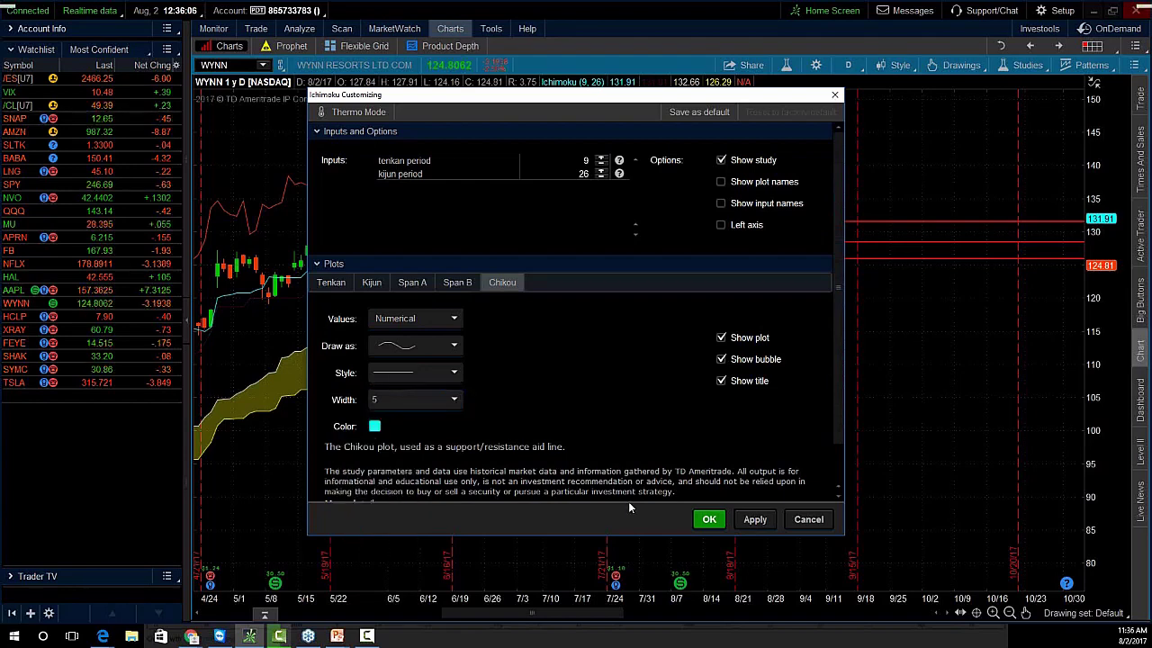
{"action": "left_click", "coordinate": [752, 519]}
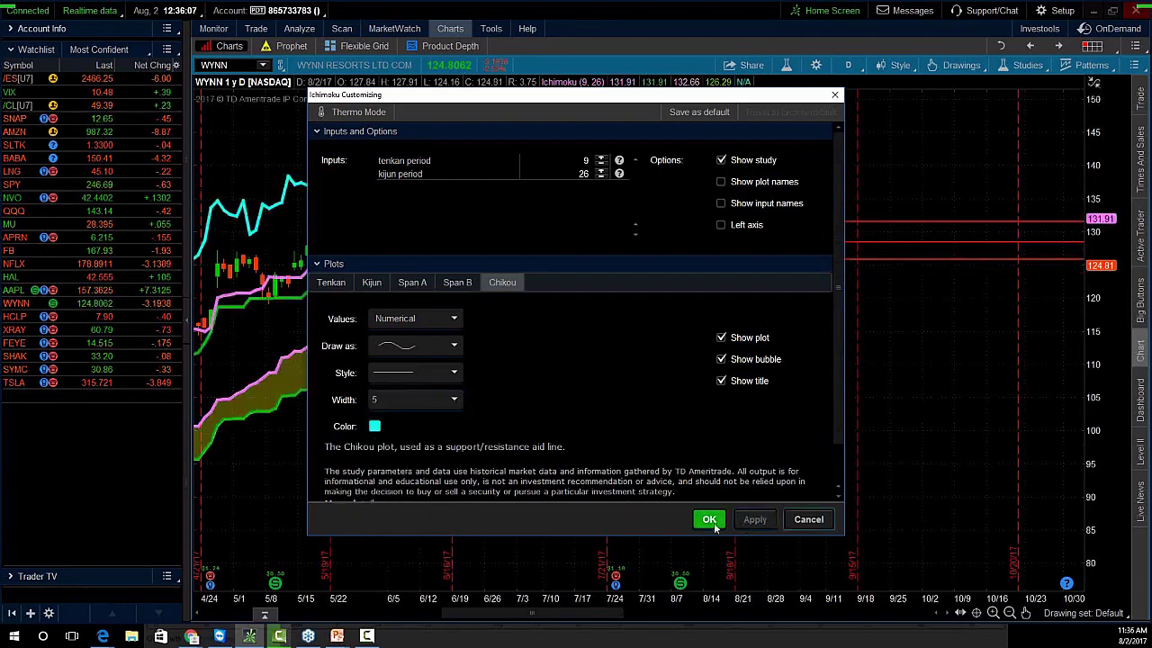
{"action": "left_click", "coordinate": [711, 522]}
Handwrite explanatory notes in the empty chart area below the order lines and clear them
{"action": "left_click_drag", "start_coordinate": [862, 347], "coordinate": [815, 358]}
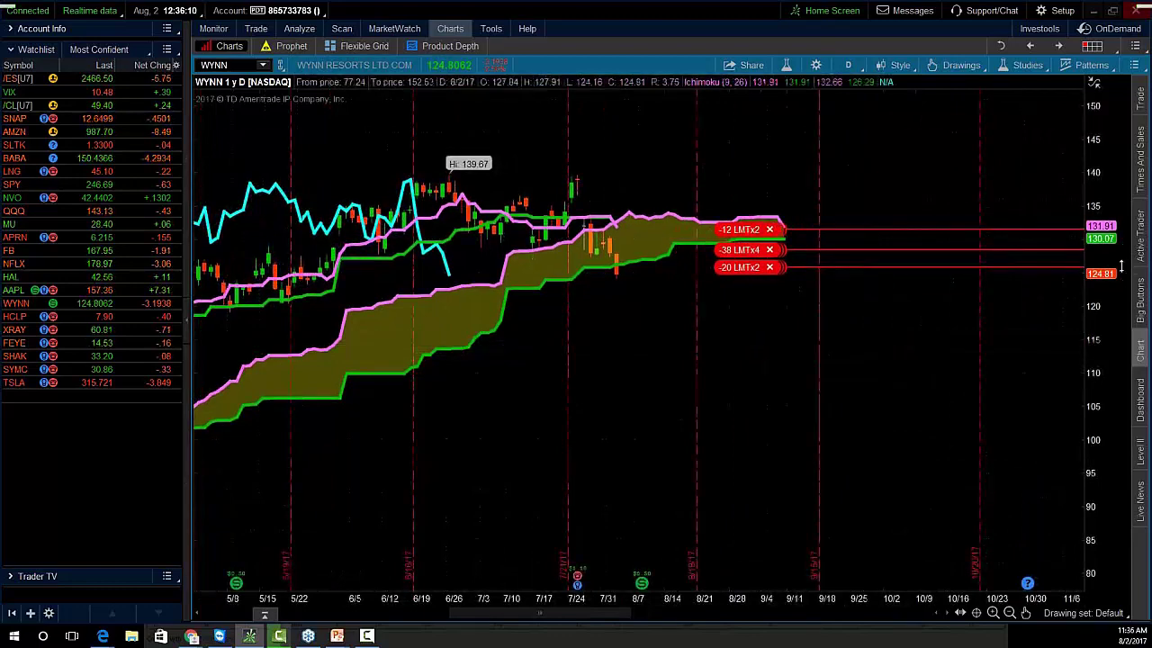
{"action": "left_click_drag", "start_coordinate": [1119, 264], "coordinate": [1115, 238]}
{"action": "left_click_drag", "start_coordinate": [811, 340], "coordinate": [819, 363]}
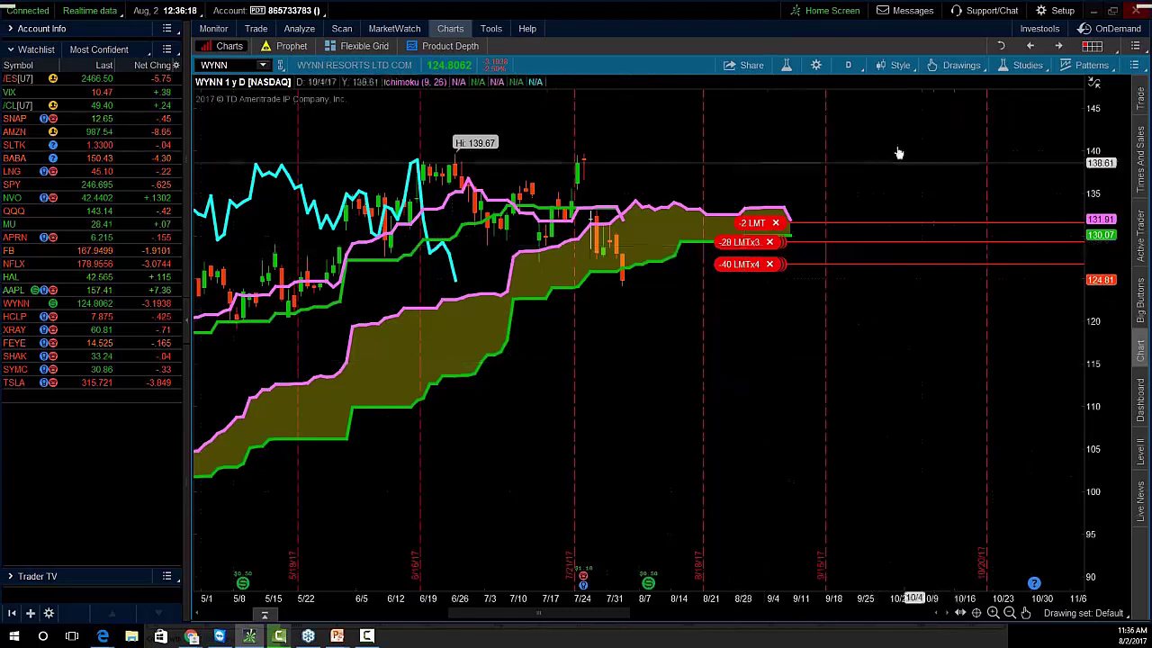
{"action": "key", "text": "F10"}
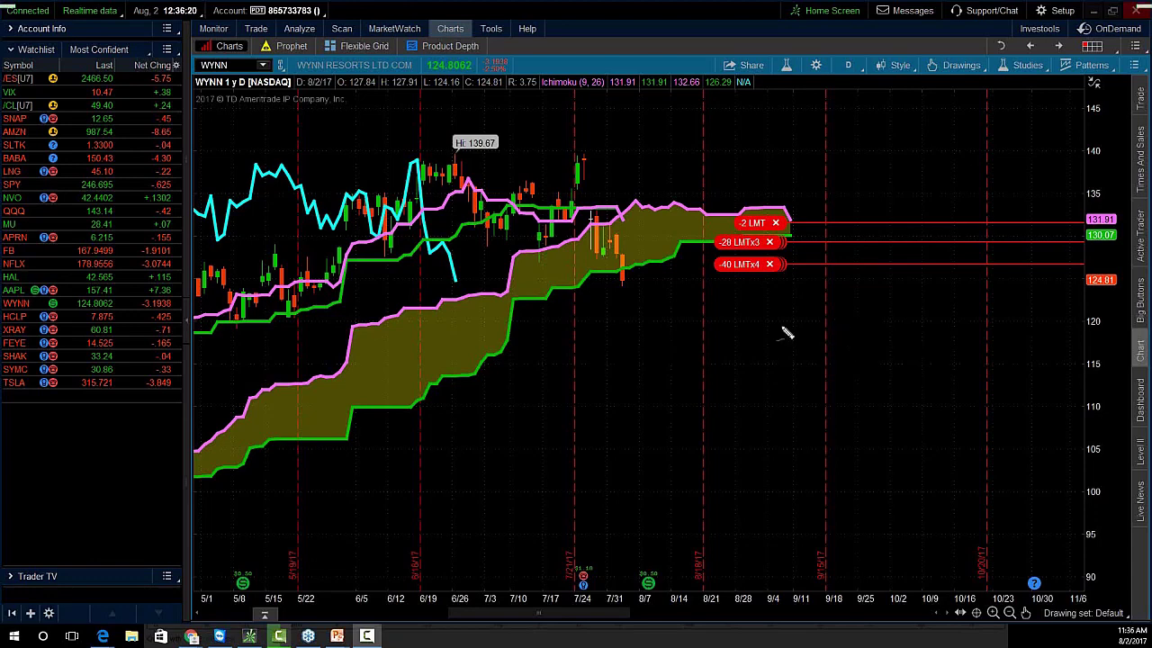
{"action": "left_click_drag", "start_coordinate": [650, 342], "coordinate": [649, 387]}
{"action": "left_click", "coordinate": [663, 381]}
{"action": "left_click_drag", "start_coordinate": [869, 342], "coordinate": [900, 382]}
{"action": "left_click", "coordinate": [909, 381]}
{"action": "mouse_move", "coordinate": [657, 447]}
{"action": "left_mouse_down"}
{"action": "mouse_move", "coordinate": [673, 455]}
{"action": "mouse_move", "coordinate": [662, 491]}
{"action": "left_mouse_up"}
{"action": "left_click_drag", "start_coordinate": [896, 450], "coordinate": [906, 491]}
{"action": "left_click", "coordinate": [925, 485]}
{"action": "mouse_move", "coordinate": [681, 353]}
{"action": "left_mouse_down"}
{"action": "mouse_move", "coordinate": [681, 376]}
{"action": "mouse_move", "coordinate": [727, 380]}
{"action": "mouse_move", "coordinate": [756, 360]}
{"action": "mouse_move", "coordinate": [801, 385]}
{"action": "mouse_move", "coordinate": [810, 351]}
{"action": "mouse_move", "coordinate": [819, 383]}
{"action": "left_mouse_up"}
{"action": "mouse_move", "coordinate": [911, 342]}
{"action": "left_mouse_down"}
{"action": "mouse_move", "coordinate": [924, 306]}
{"action": "mouse_move", "coordinate": [920, 334]}
{"action": "mouse_move", "coordinate": [1006, 342]}
{"action": "left_mouse_up"}
{"action": "mouse_move", "coordinate": [947, 382]}
{"action": "left_mouse_down"}
{"action": "mouse_move", "coordinate": [986, 365]}
{"action": "mouse_move", "coordinate": [1003, 396]}
{"action": "mouse_move", "coordinate": [1091, 396]}
{"action": "left_mouse_up"}
{"action": "mouse_move", "coordinate": [704, 450]}
{"action": "left_mouse_down"}
{"action": "mouse_move", "coordinate": [720, 430]}
{"action": "mouse_move", "coordinate": [809, 465]}
{"action": "left_mouse_up"}
{"action": "mouse_move", "coordinate": [731, 486]}
{"action": "left_mouse_down"}
{"action": "mouse_move", "coordinate": [727, 511]}
{"action": "mouse_move", "coordinate": [810, 534]}
{"action": "mouse_move", "coordinate": [855, 504]}
{"action": "mouse_move", "coordinate": [866, 531]}
{"action": "left_mouse_up"}
{"action": "mouse_move", "coordinate": [983, 456]}
{"action": "left_mouse_down"}
{"action": "mouse_move", "coordinate": [985, 497]}
{"action": "mouse_move", "coordinate": [1037, 481]}
{"action": "left_mouse_up"}
{"action": "mouse_move", "coordinate": [1040, 467]}
{"action": "left_mouse_down"}
{"action": "mouse_move", "coordinate": [1041, 477]}
{"action": "mouse_move", "coordinate": [1107, 486]}
{"action": "mouse_move", "coordinate": [1108, 500]}
{"action": "left_mouse_up"}
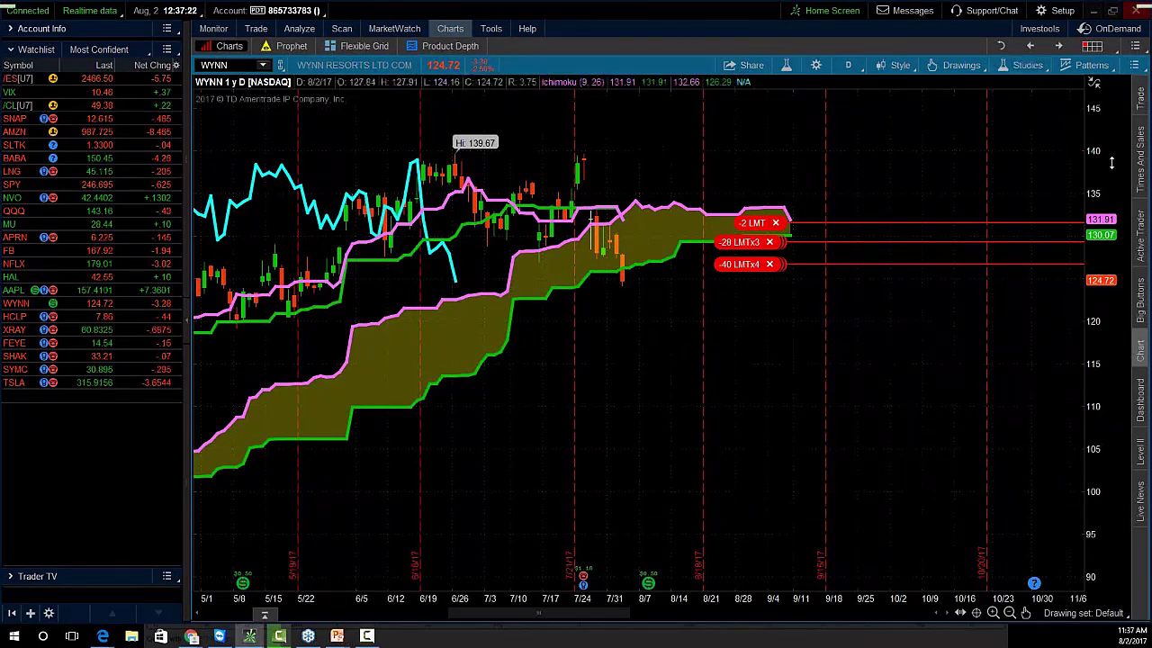
Switch to the Chrome window with StockCharts, open its Free Charts page and bring up the Additional Tools & Reports list
{"action": "left_click_drag", "start_coordinate": [1111, 163], "coordinate": [1112, 180]}
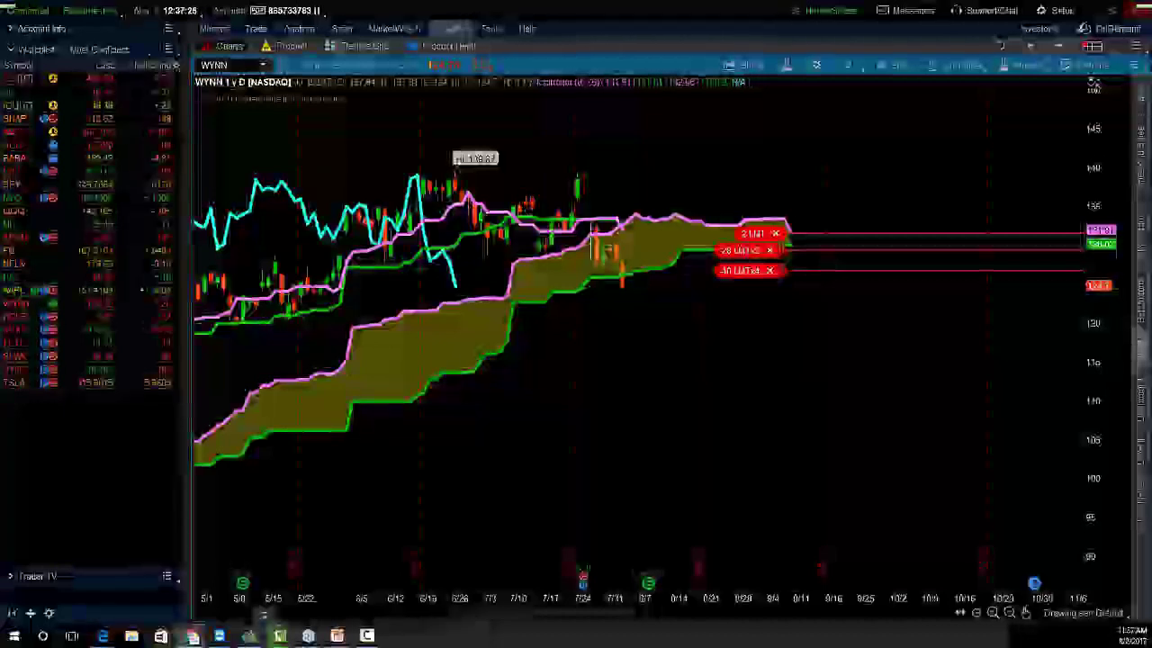
{"action": "left_click_drag", "start_coordinate": [1151, 155], "coordinate": [804, 57]}
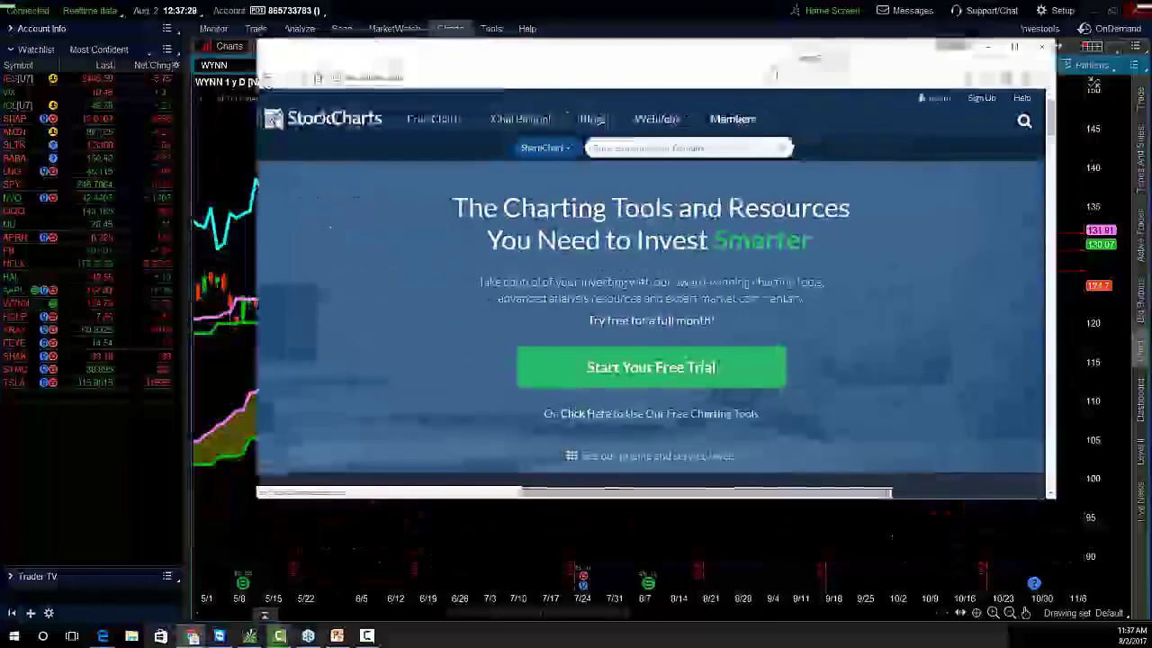
{"action": "left_click", "coordinate": [425, 123]}
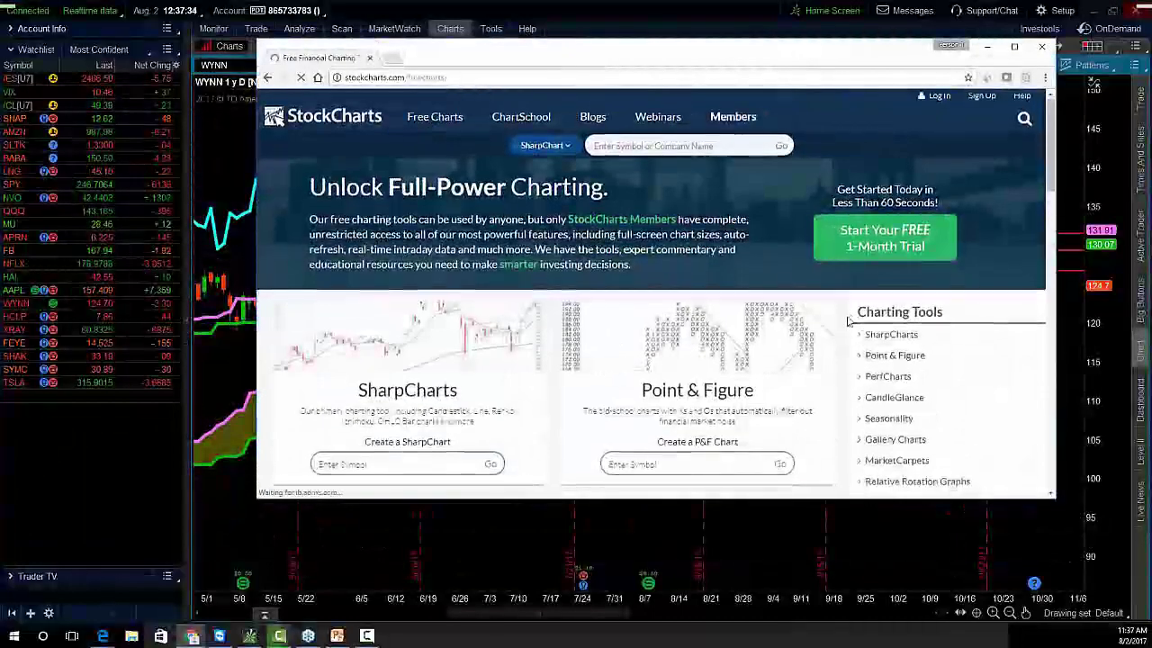
{"action": "scroll", "coordinate": [847, 322], "scroll_direction": "down", "scroll_amount": 5}
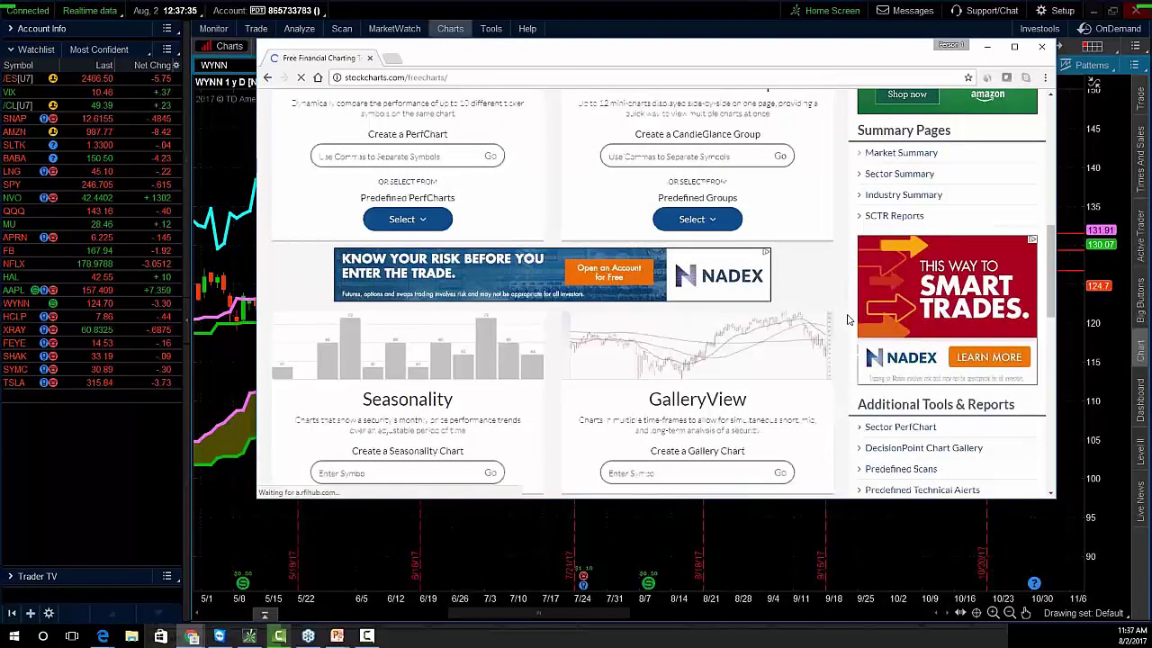
{"action": "scroll", "coordinate": [847, 319], "scroll_direction": "down", "scroll_amount": 2}
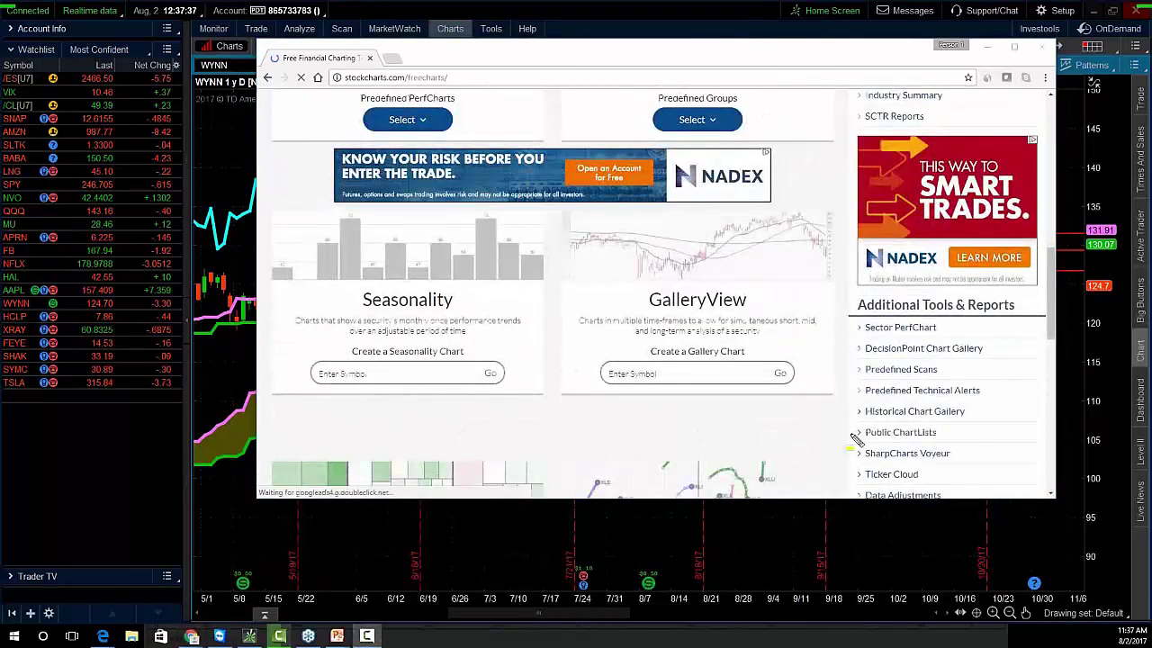
Open the Predefined Scans report and bring up its Ichimoku Patterns list
{"action": "left_click", "coordinate": [910, 373]}
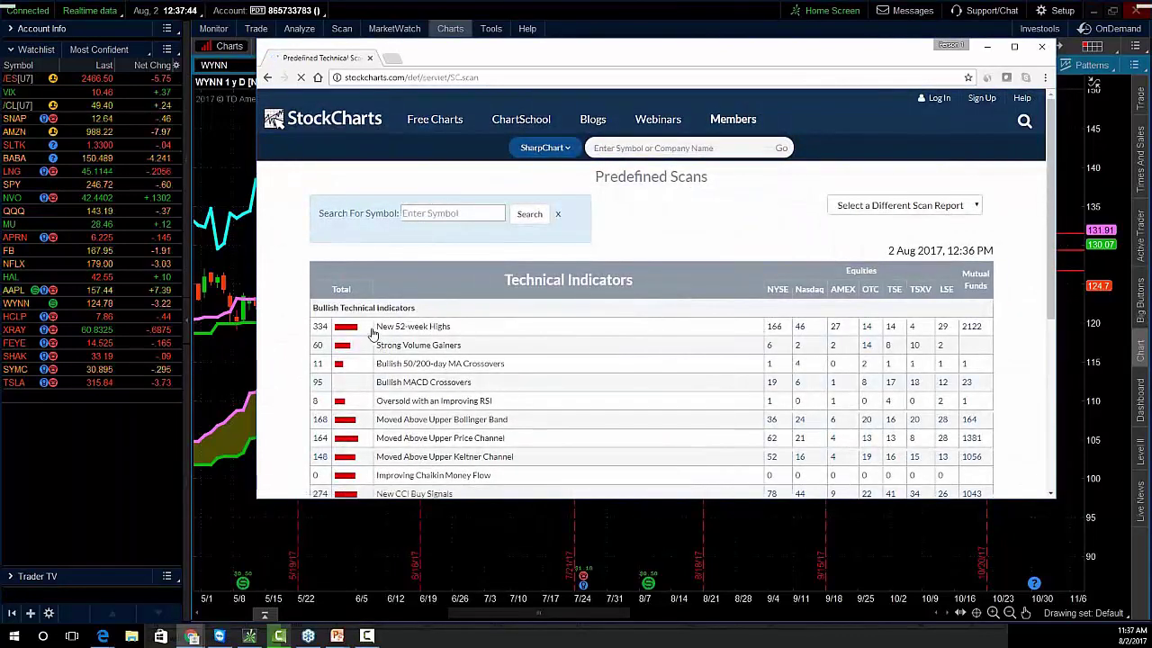
{"action": "scroll", "coordinate": [611, 285], "scroll_direction": "down", "scroll_amount": 2}
{"action": "scroll", "coordinate": [633, 333], "scroll_direction": "down", "scroll_amount": 10}
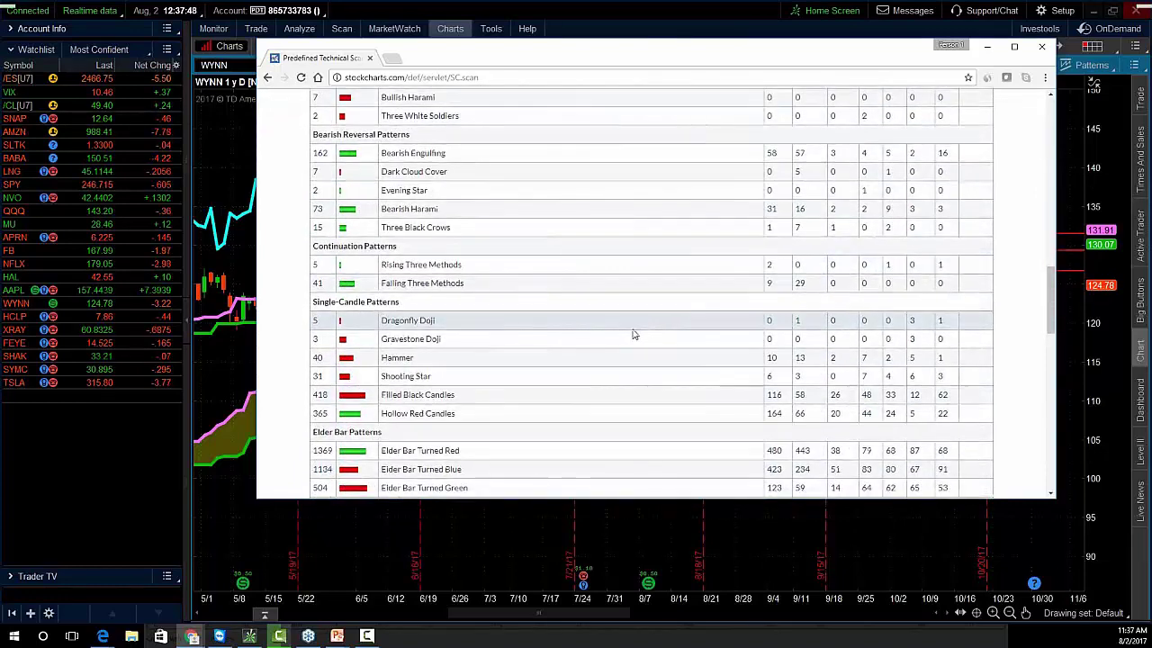
{"action": "scroll", "coordinate": [632, 333], "scroll_direction": "down", "scroll_amount": 4}
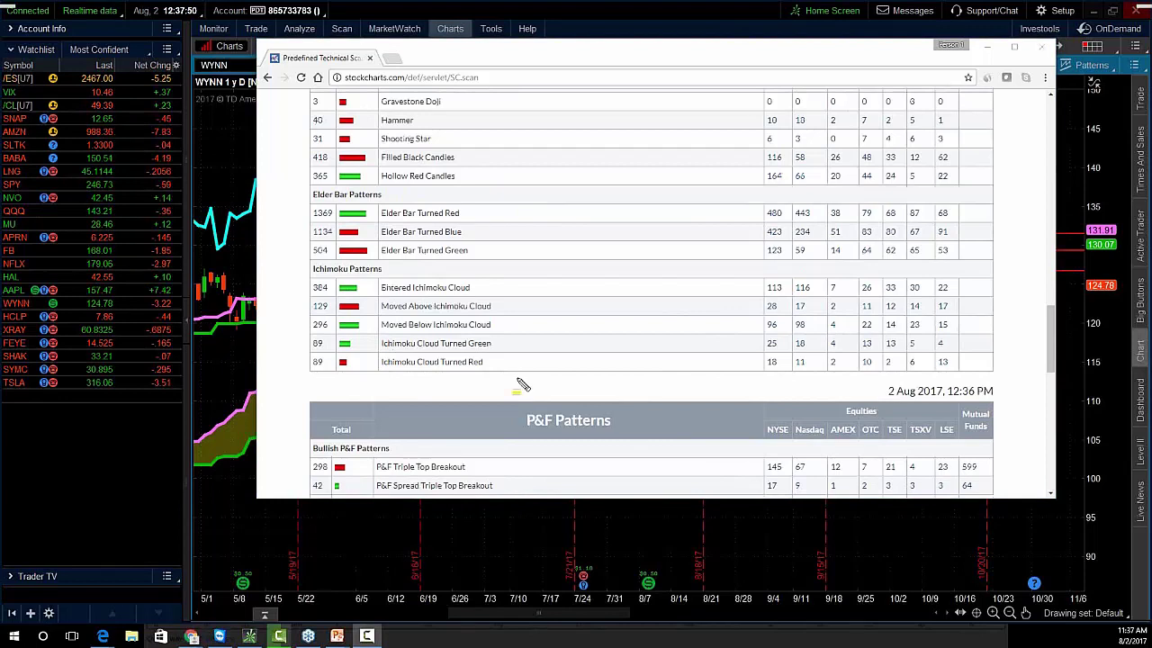
Highlight the Ichimoku Patterns rows in yellow and handwrite a large boxed 425 beside them
{"action": "mouse_move", "coordinate": [293, 287]}
{"action": "left_mouse_down"}
{"action": "mouse_move", "coordinate": [325, 313]}
{"action": "mouse_move", "coordinate": [461, 351]}
{"action": "mouse_move", "coordinate": [518, 345]}
{"action": "left_mouse_up"}
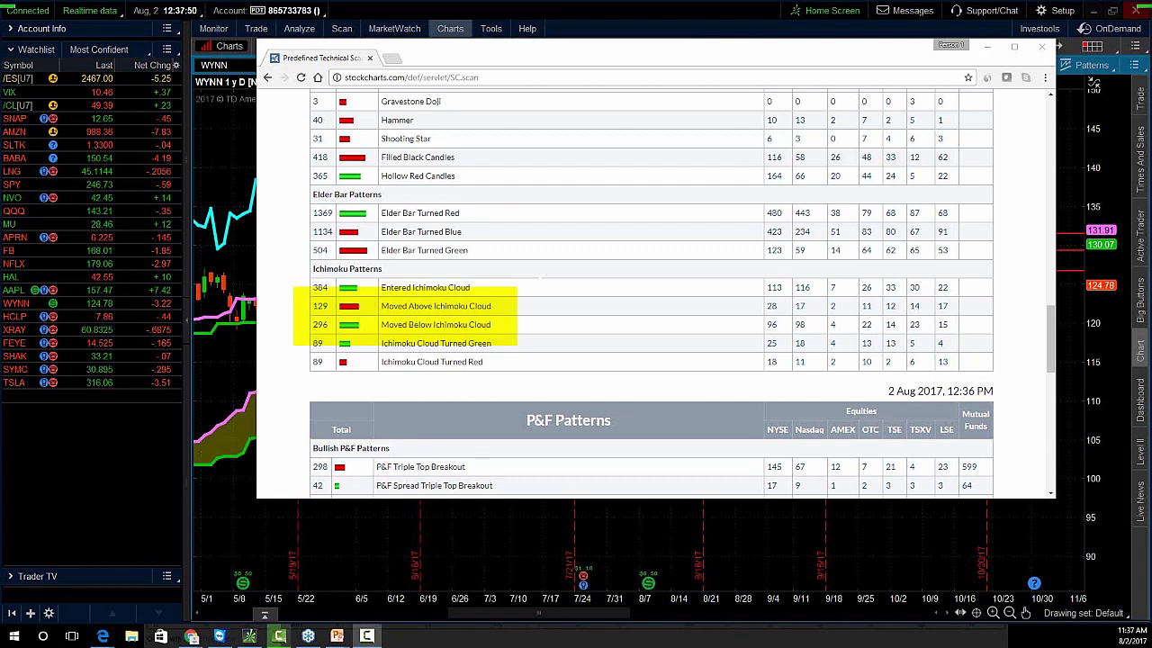
{"action": "mouse_move", "coordinate": [538, 272]}
{"action": "left_mouse_down"}
{"action": "mouse_move", "coordinate": [529, 295]}
{"action": "mouse_move", "coordinate": [556, 295]}
{"action": "left_mouse_up"}
{"action": "left_click_drag", "start_coordinate": [558, 270], "coordinate": [540, 333]}
{"action": "left_click_drag", "start_coordinate": [577, 266], "coordinate": [619, 306]}
{"action": "mouse_move", "coordinate": [619, 256]}
{"action": "left_mouse_down"}
{"action": "mouse_move", "coordinate": [604, 309]}
{"action": "mouse_move", "coordinate": [642, 243]}
{"action": "left_mouse_up"}
{"action": "mouse_move", "coordinate": [499, 238]}
{"action": "left_mouse_down"}
{"action": "mouse_move", "coordinate": [688, 369]}
{"action": "mouse_move", "coordinate": [512, 303]}
{"action": "mouse_move", "coordinate": [506, 209]}
{"action": "left_mouse_up"}
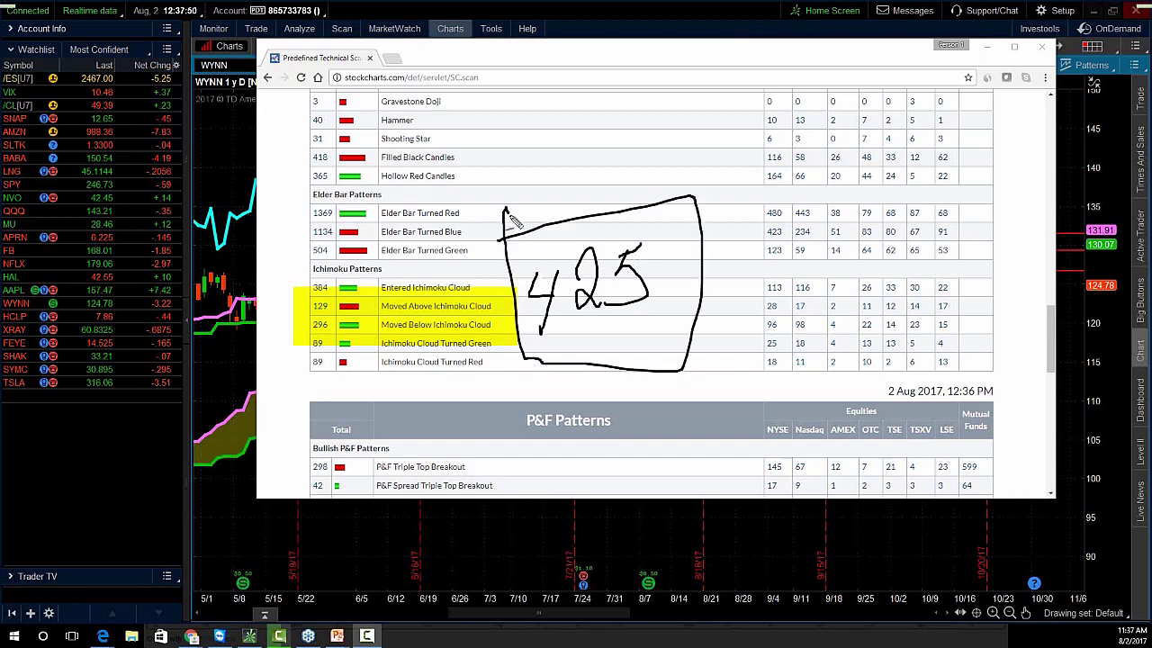
Handwrite the word "stocks" beside the boxed 425 and clear all annotations from the page
{"action": "left_click_drag", "start_coordinate": [751, 261], "coordinate": [734, 282]}
{"action": "left_click_drag", "start_coordinate": [799, 209], "coordinate": [799, 285]}
{"action": "mouse_move", "coordinate": [767, 245]}
{"action": "left_mouse_down"}
{"action": "mouse_move", "coordinate": [835, 243]}
{"action": "mouse_move", "coordinate": [823, 254]}
{"action": "left_mouse_up"}
{"action": "mouse_move", "coordinate": [849, 246]}
{"action": "left_mouse_down"}
{"action": "mouse_move", "coordinate": [855, 257]}
{"action": "mouse_move", "coordinate": [877, 221]}
{"action": "mouse_move", "coordinate": [893, 262]}
{"action": "mouse_move", "coordinate": [1010, 163]}
{"action": "left_mouse_up"}
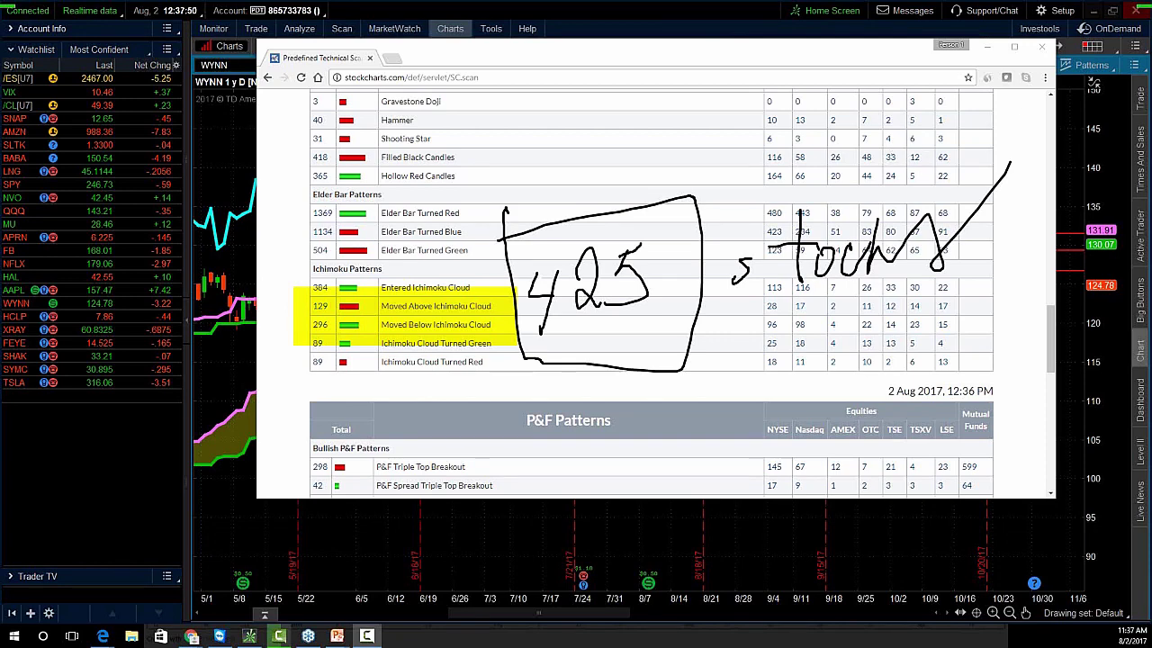
{"action": "key", "text": "Escape"}
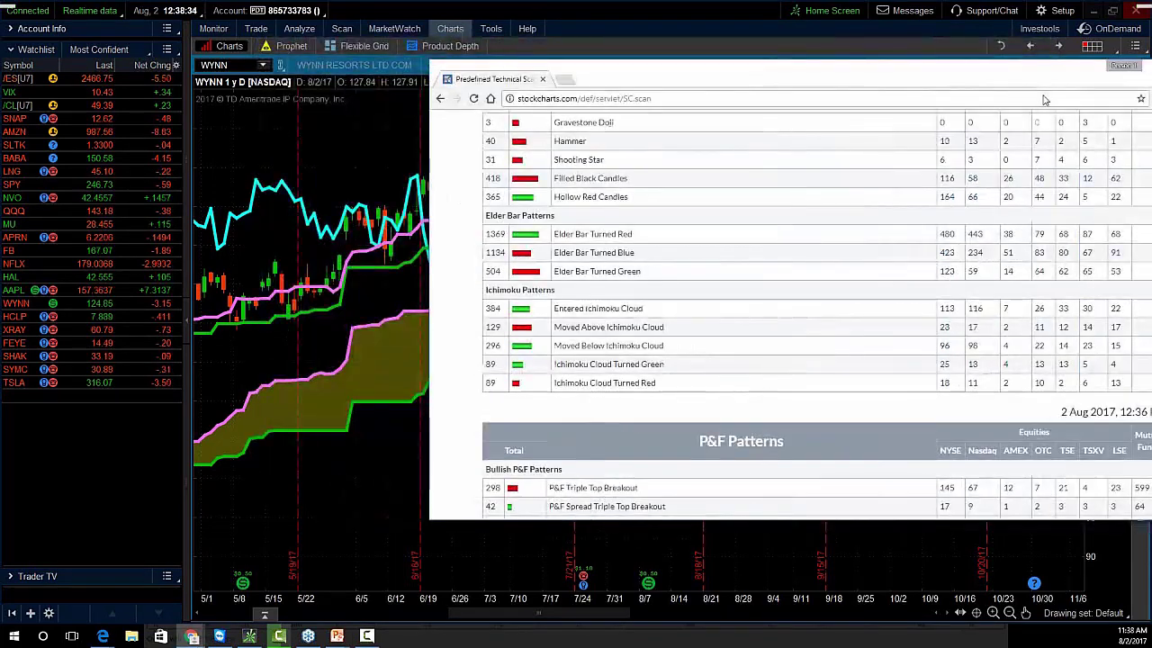
Switch back to the thinkorswim WYNN chart, compress its price scale and shift it to leave more empty space after the last candle
{"action": "left_click", "coordinate": [1146, 65]}
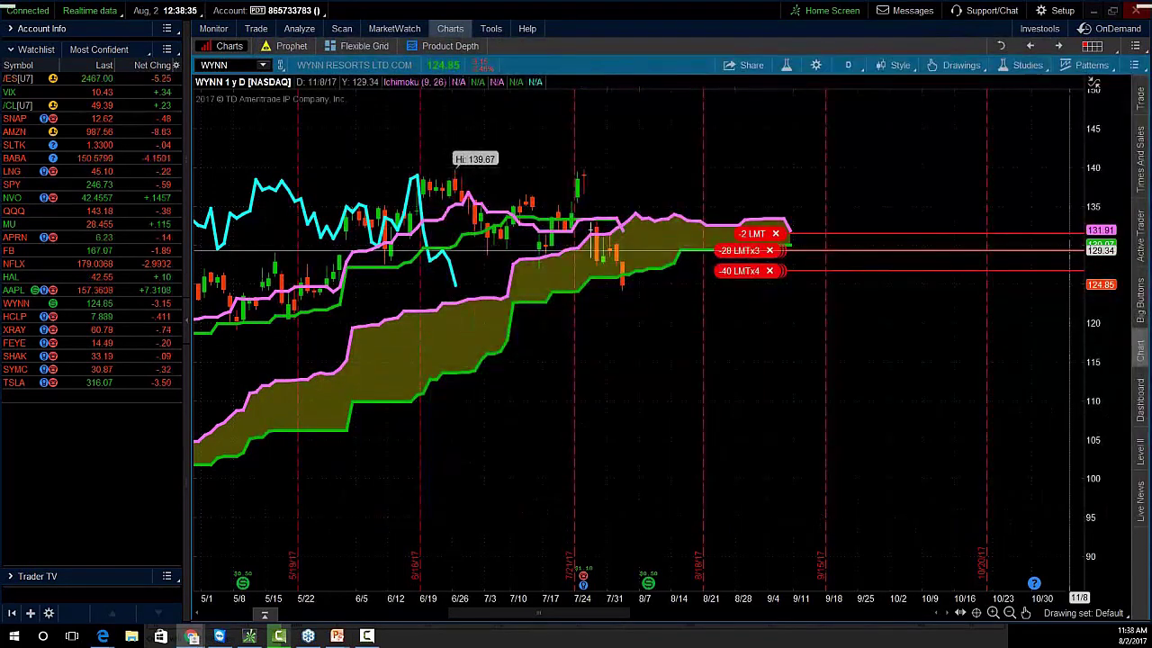
{"action": "left_click_drag", "start_coordinate": [1106, 167], "coordinate": [1106, 186]}
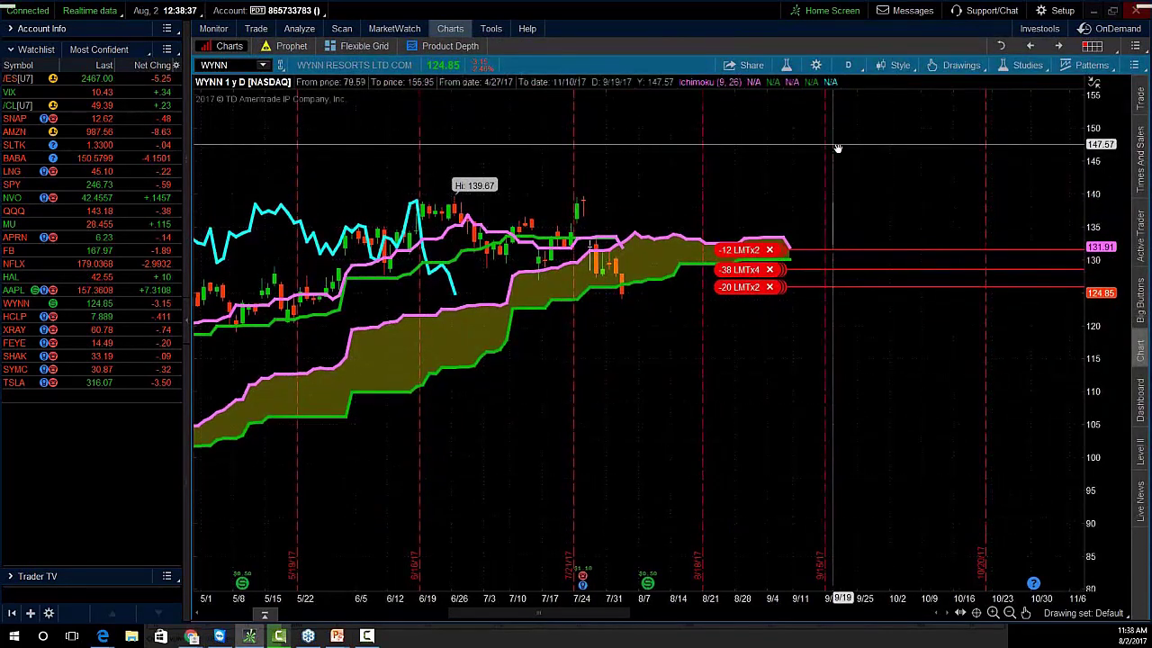
{"action": "left_click_drag", "start_coordinate": [838, 146], "coordinate": [747, 123]}
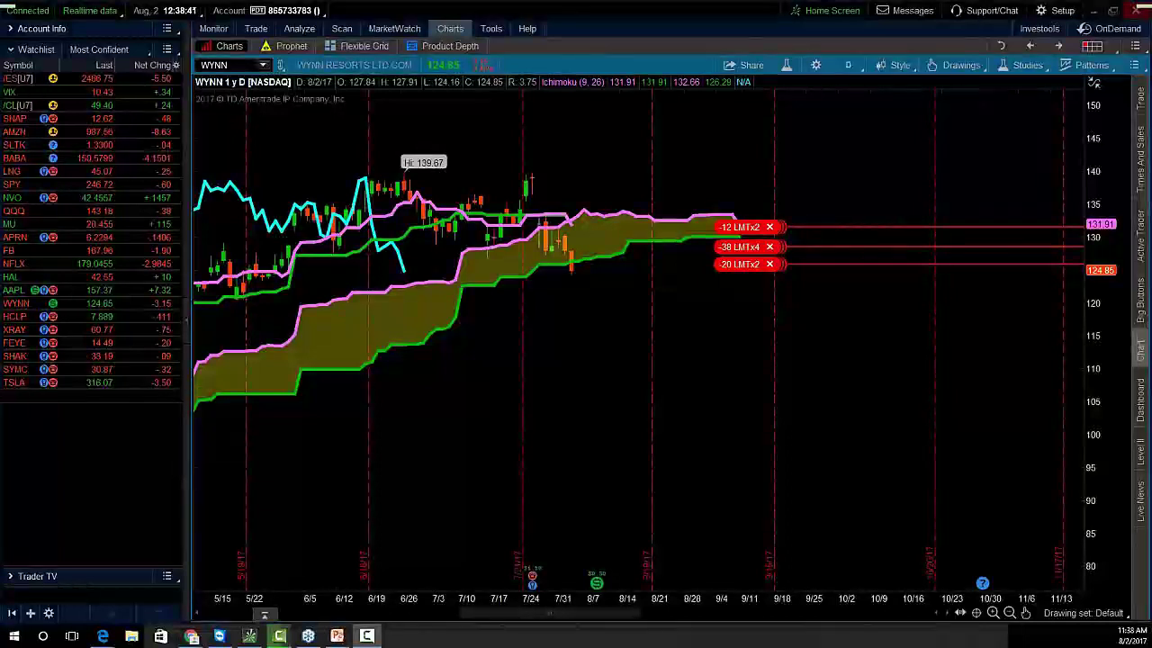
Handwrite the Tenkan formula, labelled STT, as HH + LL (9) over 2 in the empty area below the cloud
{"action": "mouse_move", "coordinate": [558, 361]}
{"action": "left_mouse_down"}
{"action": "mouse_move", "coordinate": [648, 362]}
{"action": "mouse_move", "coordinate": [598, 412]}
{"action": "mouse_move", "coordinate": [652, 407]}
{"action": "mouse_move", "coordinate": [680, 382]}
{"action": "mouse_move", "coordinate": [691, 394]}
{"action": "mouse_move", "coordinate": [724, 373]}
{"action": "mouse_move", "coordinate": [739, 376]}
{"action": "mouse_move", "coordinate": [736, 387]}
{"action": "mouse_move", "coordinate": [774, 369]}
{"action": "mouse_move", "coordinate": [767, 385]}
{"action": "mouse_move", "coordinate": [792, 360]}
{"action": "mouse_move", "coordinate": [796, 393]}
{"action": "mouse_move", "coordinate": [830, 353]}
{"action": "mouse_move", "coordinate": [821, 389]}
{"action": "mouse_move", "coordinate": [837, 368]}
{"action": "mouse_move", "coordinate": [845, 381]}
{"action": "mouse_move", "coordinate": [864, 346]}
{"action": "mouse_move", "coordinate": [868, 360]}
{"action": "mouse_move", "coordinate": [900, 340]}
{"action": "mouse_move", "coordinate": [923, 342]}
{"action": "mouse_move", "coordinate": [918, 351]}
{"action": "left_mouse_up"}
{"action": "mouse_move", "coordinate": [939, 328]}
{"action": "left_mouse_down"}
{"action": "mouse_move", "coordinate": [941, 348]}
{"action": "mouse_move", "coordinate": [972, 338]}
{"action": "left_mouse_up"}
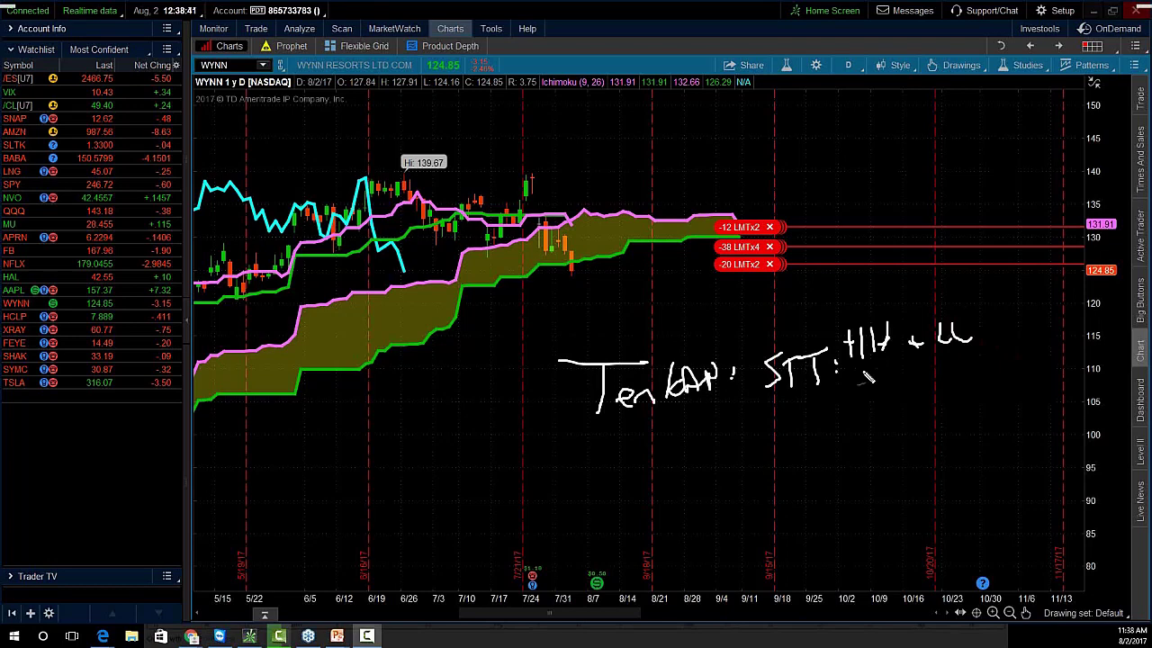
{"action": "left_click_drag", "start_coordinate": [853, 369], "coordinate": [971, 355]}
{"action": "left_click_drag", "start_coordinate": [1006, 302], "coordinate": [1000, 339]}
{"action": "left_click_drag", "start_coordinate": [1024, 312], "coordinate": [1027, 331]}
{"action": "left_click_drag", "start_coordinate": [1028, 300], "coordinate": [1034, 337]}
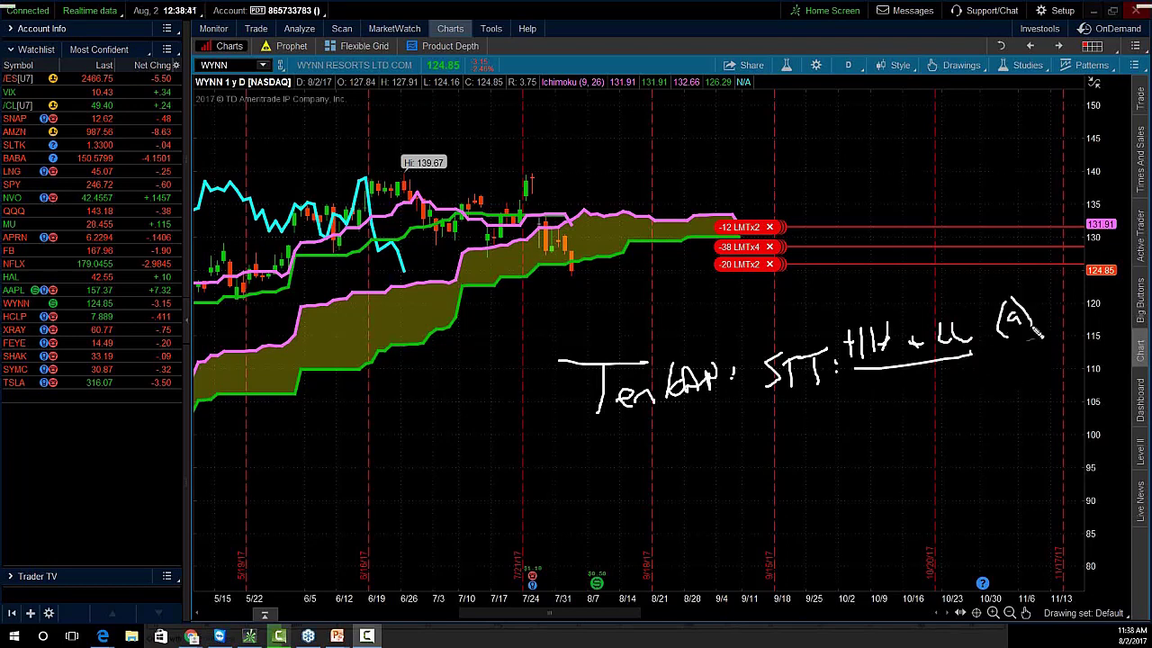
{"action": "mouse_move", "coordinate": [914, 388]}
{"action": "left_mouse_down"}
{"action": "mouse_move", "coordinate": [945, 398]}
{"action": "mouse_move", "coordinate": [963, 429]}
{"action": "left_mouse_up"}
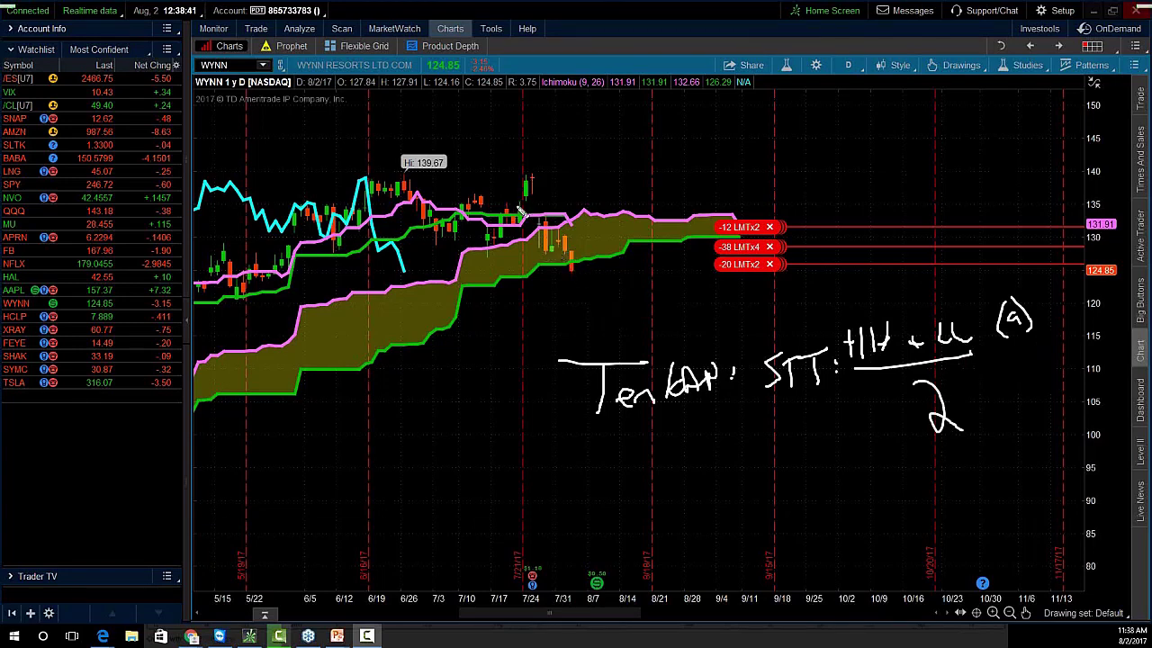
Circle the recent high, the latest low and the Tenkan line's end, and handwrite "MA: Closing Print" above the chart
{"action": "left_click_drag", "start_coordinate": [531, 169], "coordinate": [532, 168]}
{"action": "left_click_drag", "start_coordinate": [567, 268], "coordinate": [573, 220]}
{"action": "mouse_move", "coordinate": [578, 101]}
{"action": "left_mouse_down"}
{"action": "mouse_move", "coordinate": [572, 136]}
{"action": "mouse_move", "coordinate": [601, 94]}
{"action": "mouse_move", "coordinate": [617, 135]}
{"action": "mouse_move", "coordinate": [621, 112]}
{"action": "mouse_move", "coordinate": [641, 130]}
{"action": "mouse_move", "coordinate": [656, 105]}
{"action": "mouse_move", "coordinate": [655, 129]}
{"action": "left_mouse_up"}
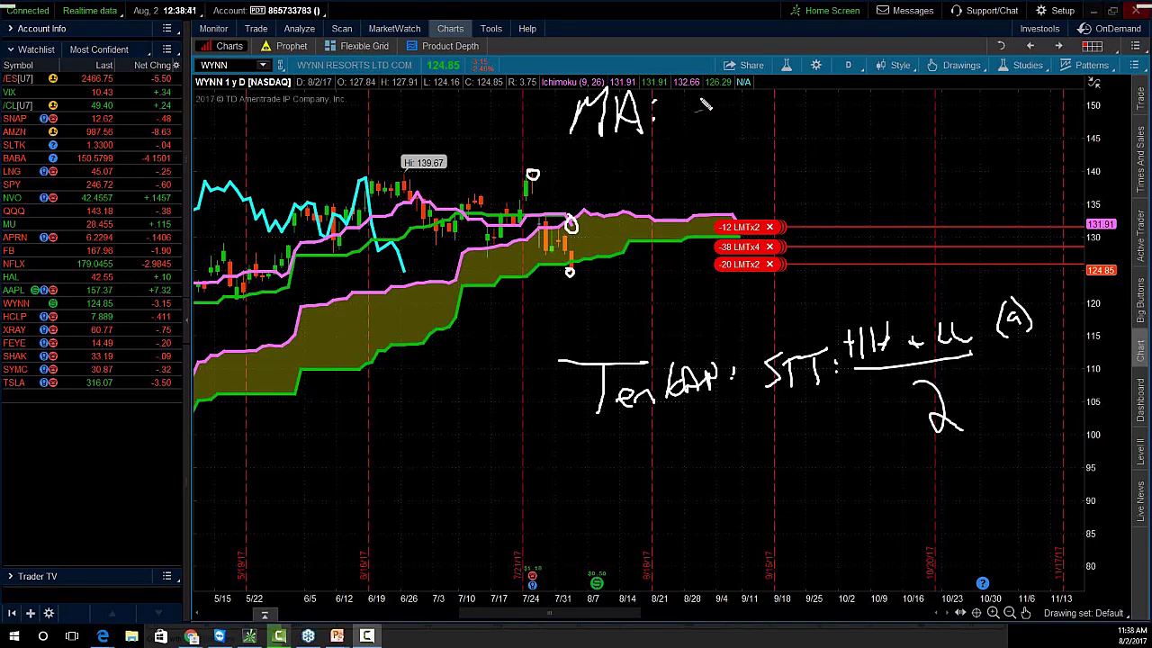
{"action": "mouse_move", "coordinate": [709, 101]}
{"action": "left_mouse_down"}
{"action": "mouse_move", "coordinate": [770, 113]}
{"action": "mouse_move", "coordinate": [808, 83]}
{"action": "mouse_move", "coordinate": [816, 97]}
{"action": "mouse_move", "coordinate": [855, 106]}
{"action": "mouse_move", "coordinate": [895, 95]}
{"action": "left_mouse_up"}
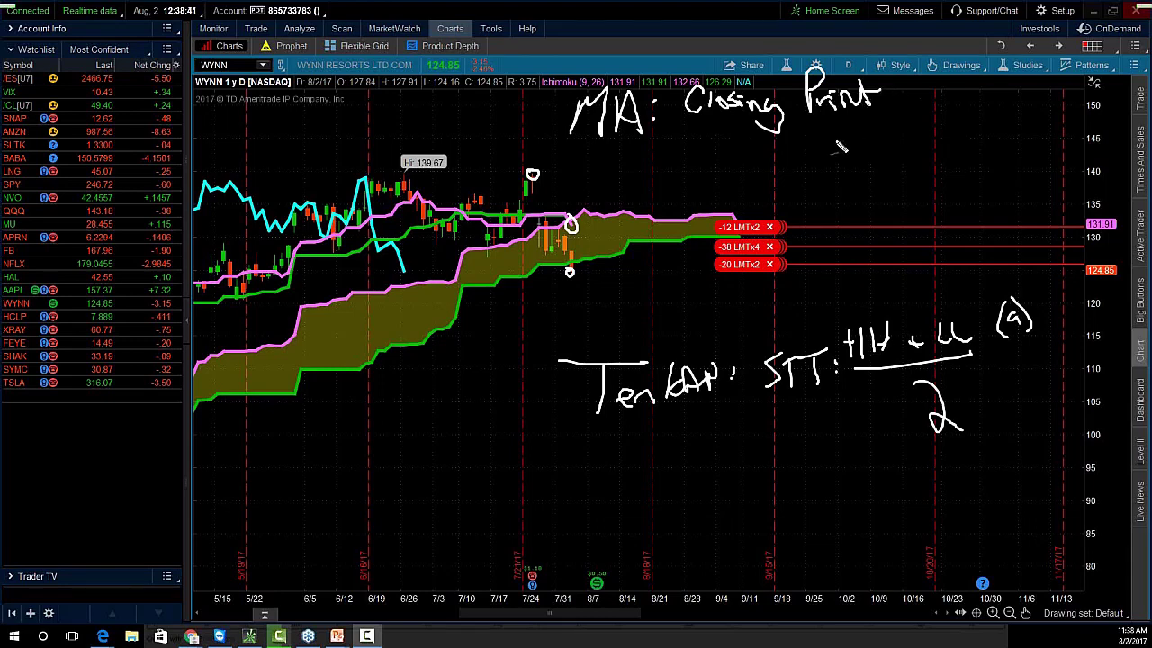
Handwrite a closing price example with 100, 110 and 100 joined by arrows beside the moving average note
{"action": "mouse_move", "coordinate": [815, 135]}
{"action": "left_mouse_down"}
{"action": "mouse_move", "coordinate": [807, 171]}
{"action": "mouse_move", "coordinate": [835, 144]}
{"action": "left_mouse_up"}
{"action": "left_click_drag", "start_coordinate": [849, 149], "coordinate": [878, 144]}
{"action": "mouse_move", "coordinate": [904, 112]}
{"action": "left_mouse_down"}
{"action": "mouse_move", "coordinate": [906, 135]}
{"action": "mouse_move", "coordinate": [932, 115]}
{"action": "mouse_move", "coordinate": [943, 167]}
{"action": "mouse_move", "coordinate": [958, 173]}
{"action": "mouse_move", "coordinate": [955, 155]}
{"action": "mouse_move", "coordinate": [966, 155]}
{"action": "left_mouse_up"}
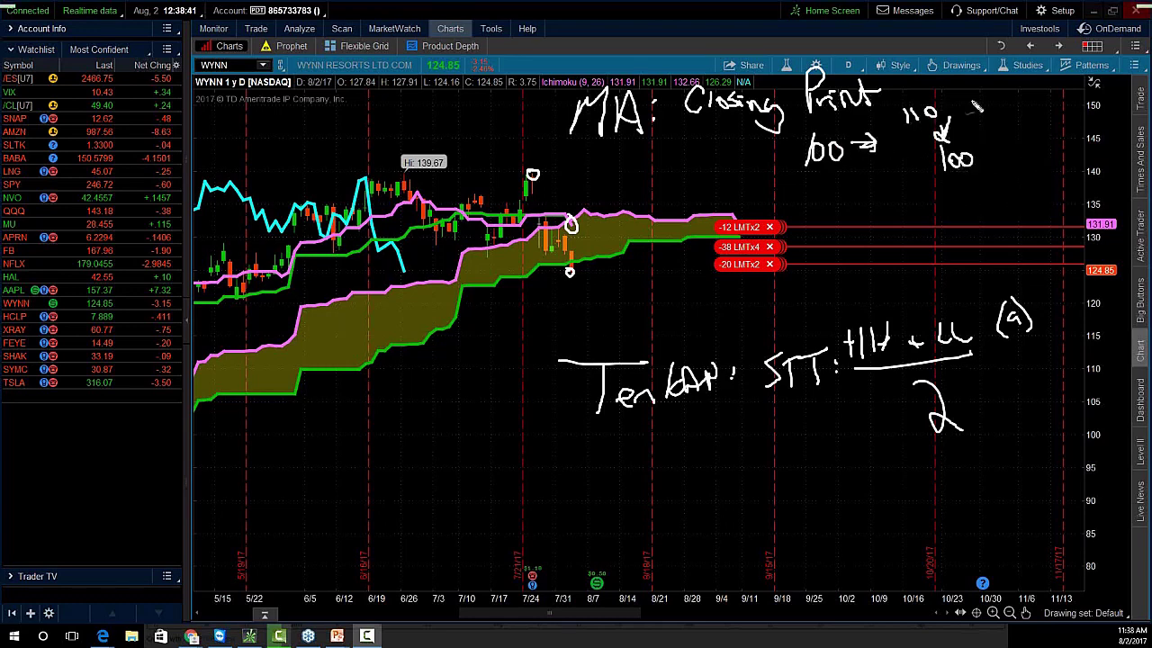
{"action": "left_click_drag", "start_coordinate": [956, 98], "coordinate": [963, 101]}
{"action": "mouse_move", "coordinate": [982, 90]}
{"action": "left_mouse_down"}
{"action": "mouse_move", "coordinate": [989, 75]}
{"action": "mouse_move", "coordinate": [1001, 104]}
{"action": "mouse_move", "coordinate": [1037, 85]}
{"action": "mouse_move", "coordinate": [1049, 99]}
{"action": "mouse_move", "coordinate": [1072, 88]}
{"action": "left_mouse_up"}
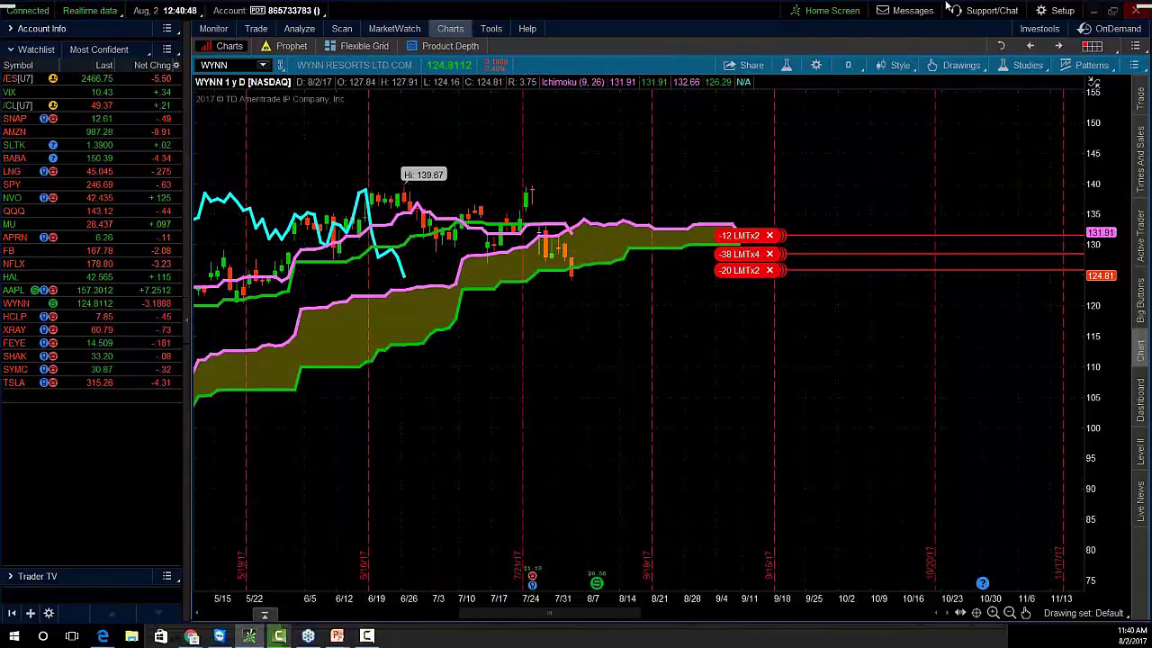
Circle the latest candle at the cloud's lower edge in blue and clear the annotation
{"action": "key", "text": "F10"}
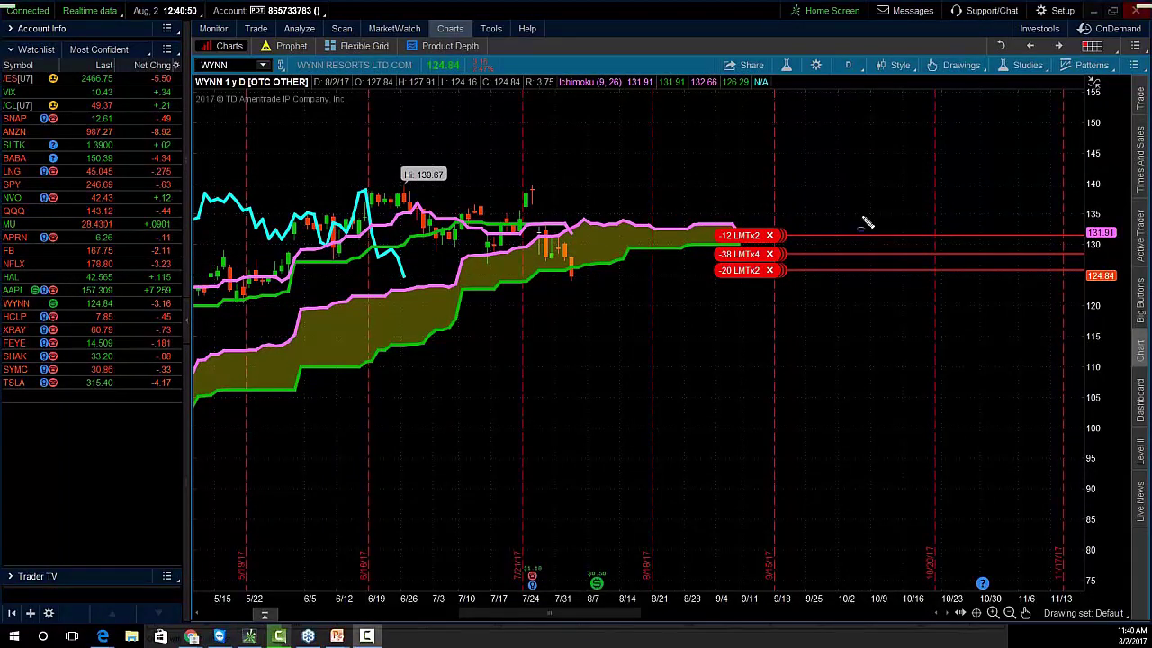
{"action": "left_click_drag", "start_coordinate": [586, 275], "coordinate": [612, 309]}
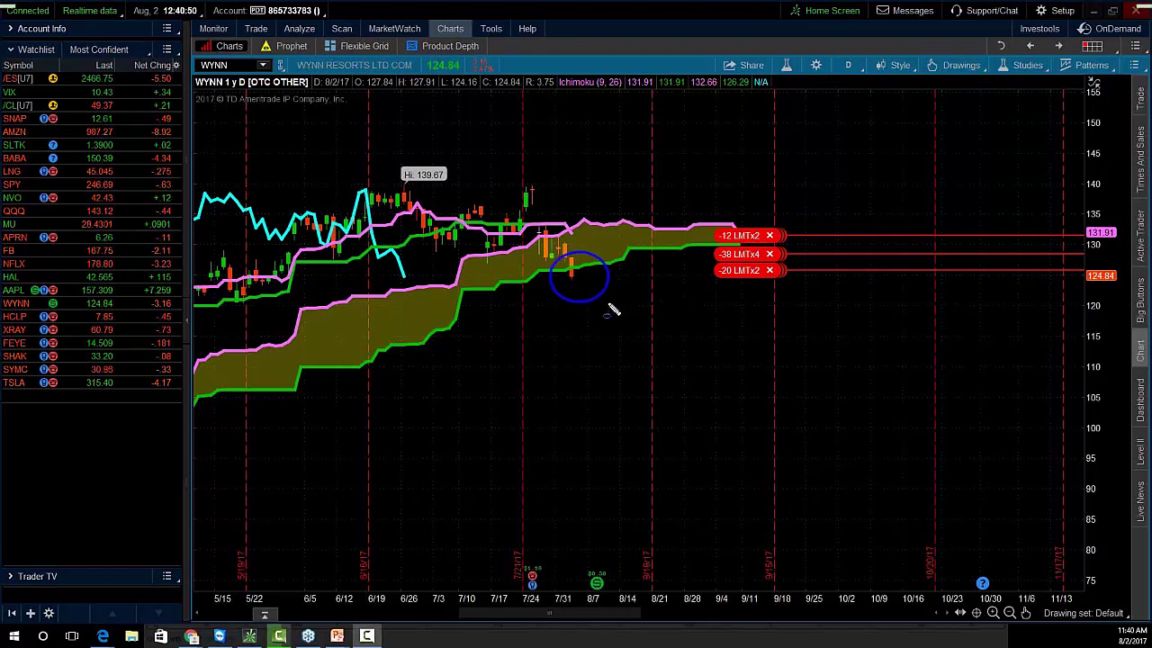
{"action": "key", "text": "Escape"}
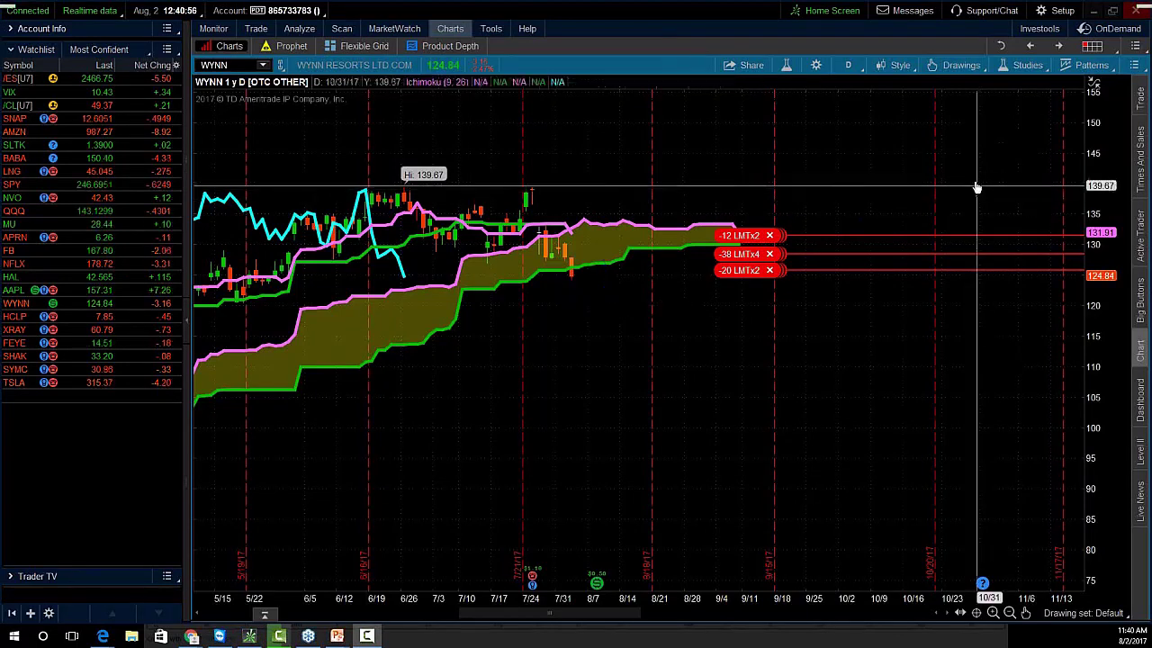
Find the AS_TC_TripleConfirmationIndicator study and add it to the WYNN chart's studies
{"action": "left_click", "coordinate": [788, 66]}
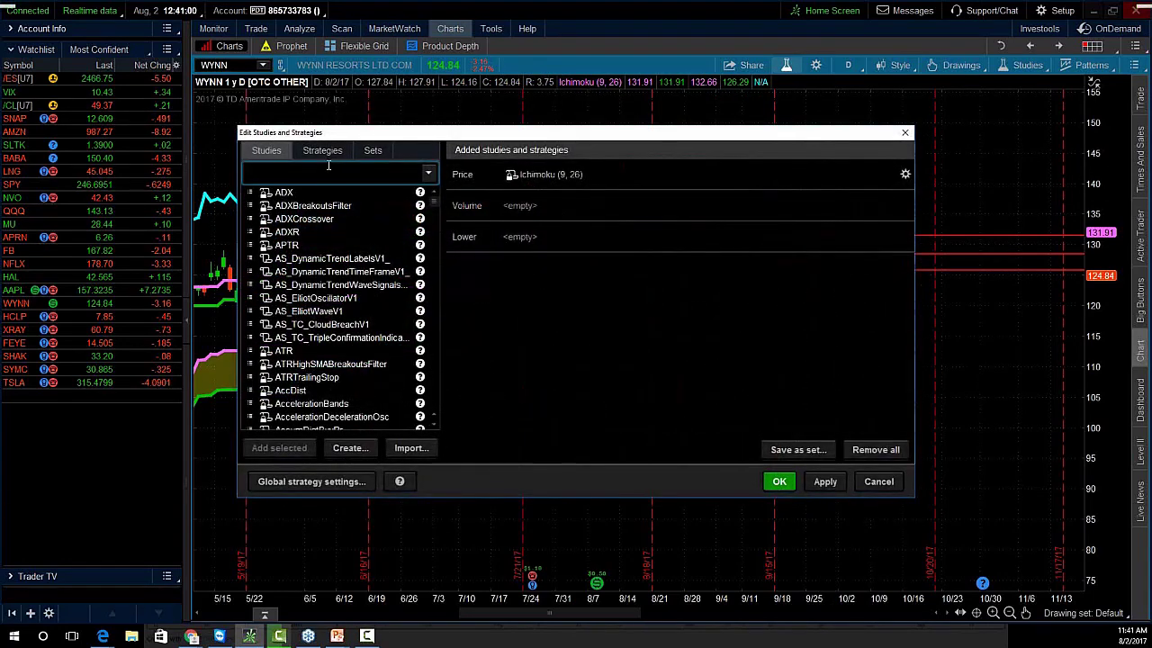
{"action": "type", "text": "tripl"}
{"action": "double_click", "coordinate": [361, 193]}
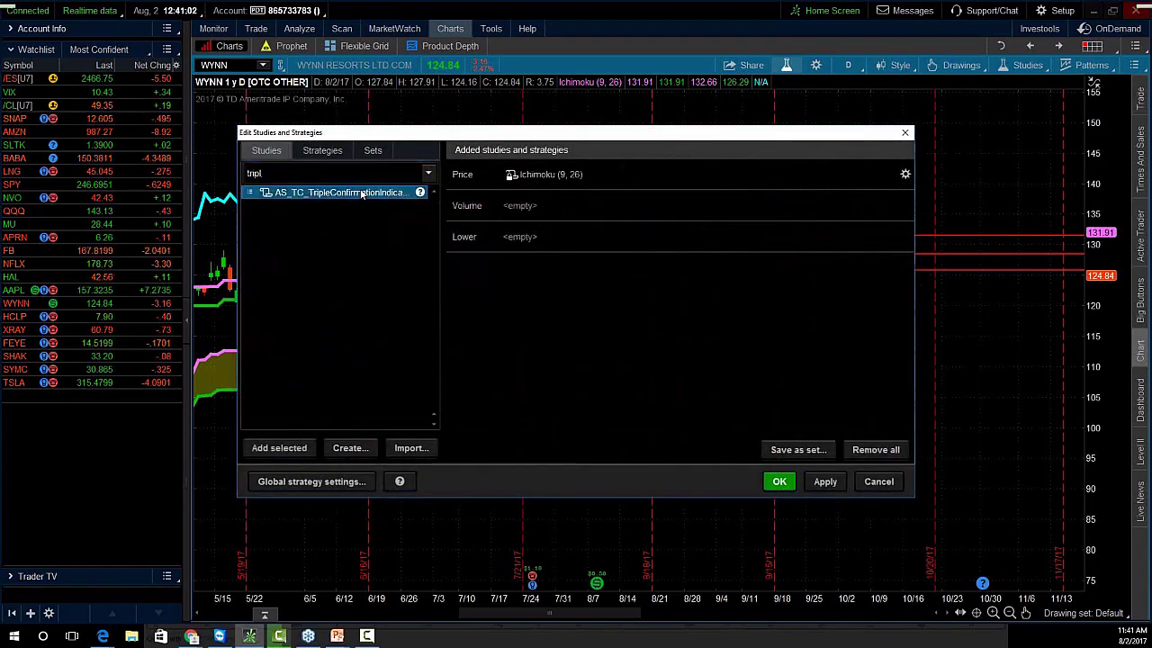
Set the triple confirmation study's small time frame to 2 Days and its medium time frame to 3 Days
{"action": "left_click", "coordinate": [905, 237]}
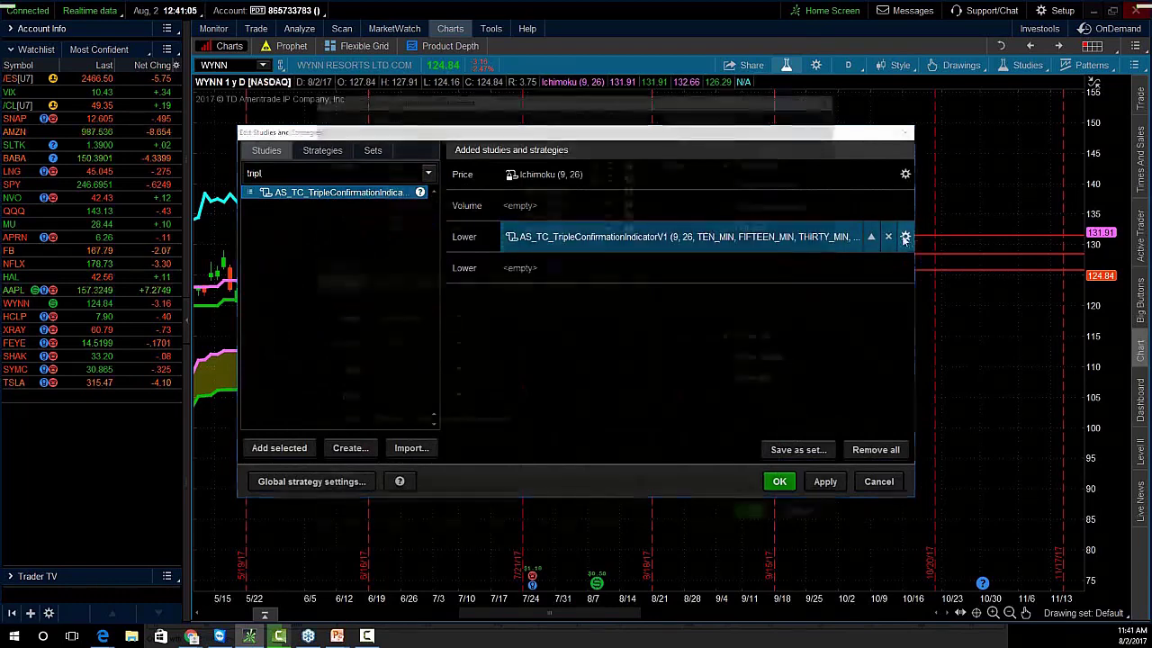
{"action": "left_click", "coordinate": [567, 187]}
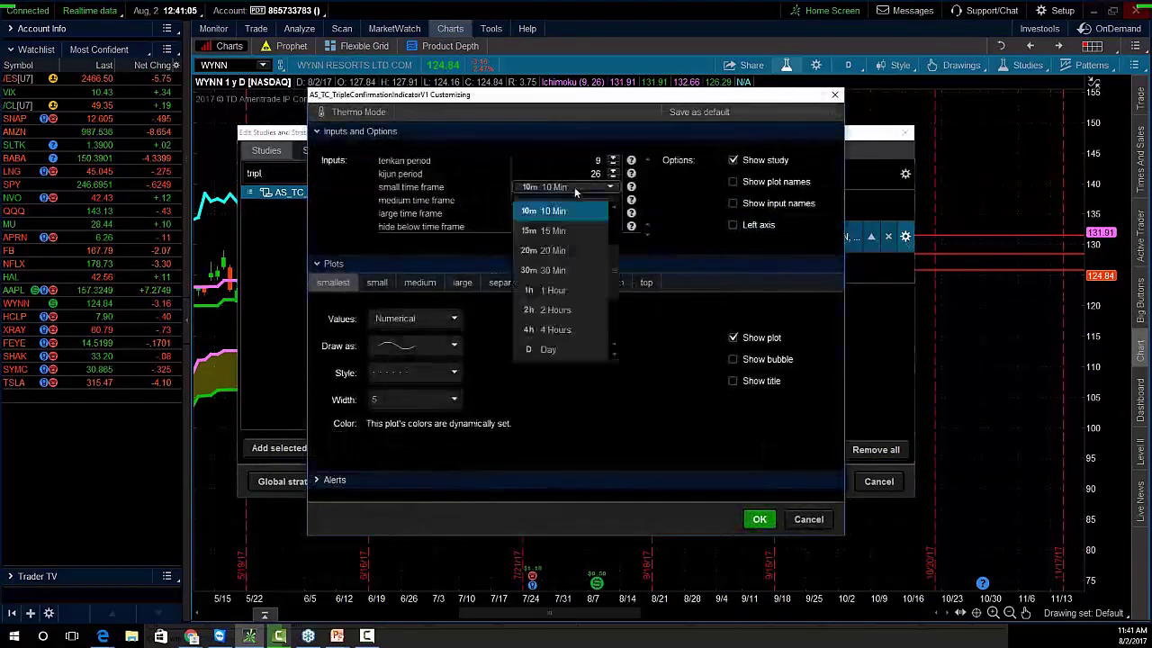
{"action": "scroll", "coordinate": [551, 333], "scroll_direction": "down", "scroll_amount": 2}
{"action": "left_click", "coordinate": [542, 309]}
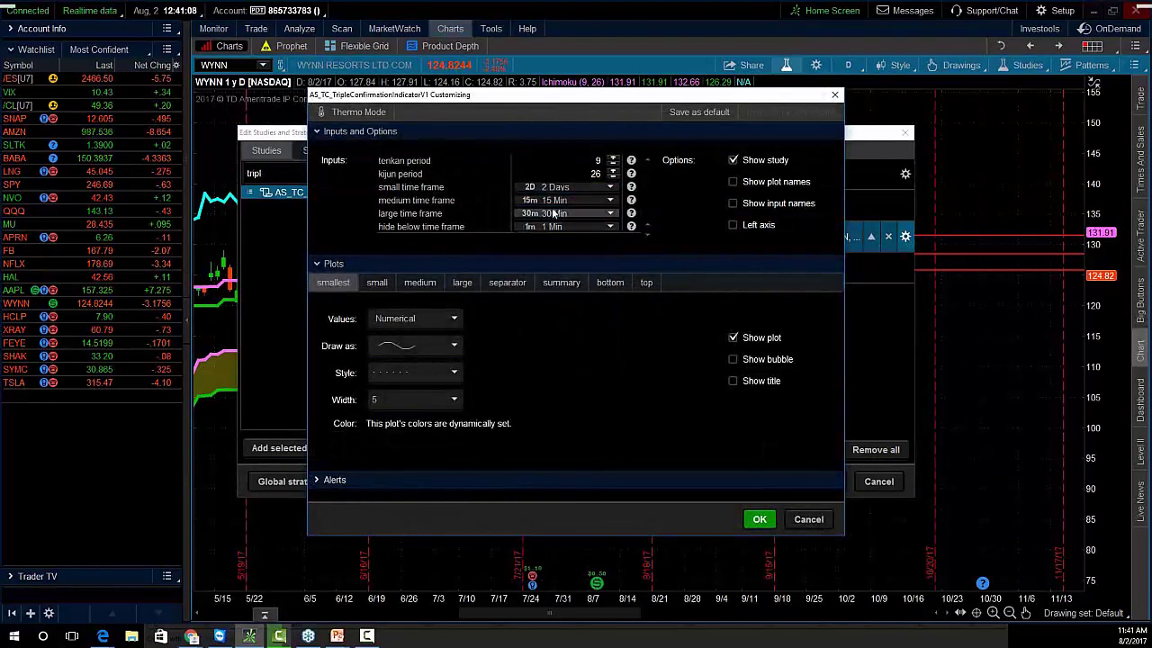
{"action": "left_click", "coordinate": [567, 200]}
{"action": "scroll", "coordinate": [544, 324], "scroll_direction": "down", "scroll_amount": 2}
{"action": "left_click", "coordinate": [543, 321]}
Set the triple confirmation study's large time frame to Week and apply the study to the chart
{"action": "left_click", "coordinate": [547, 212]}
{"action": "scroll", "coordinate": [538, 324], "scroll_direction": "down", "scroll_amount": 2}
{"action": "scroll", "coordinate": [534, 328], "scroll_direction": "down", "scroll_amount": 3}
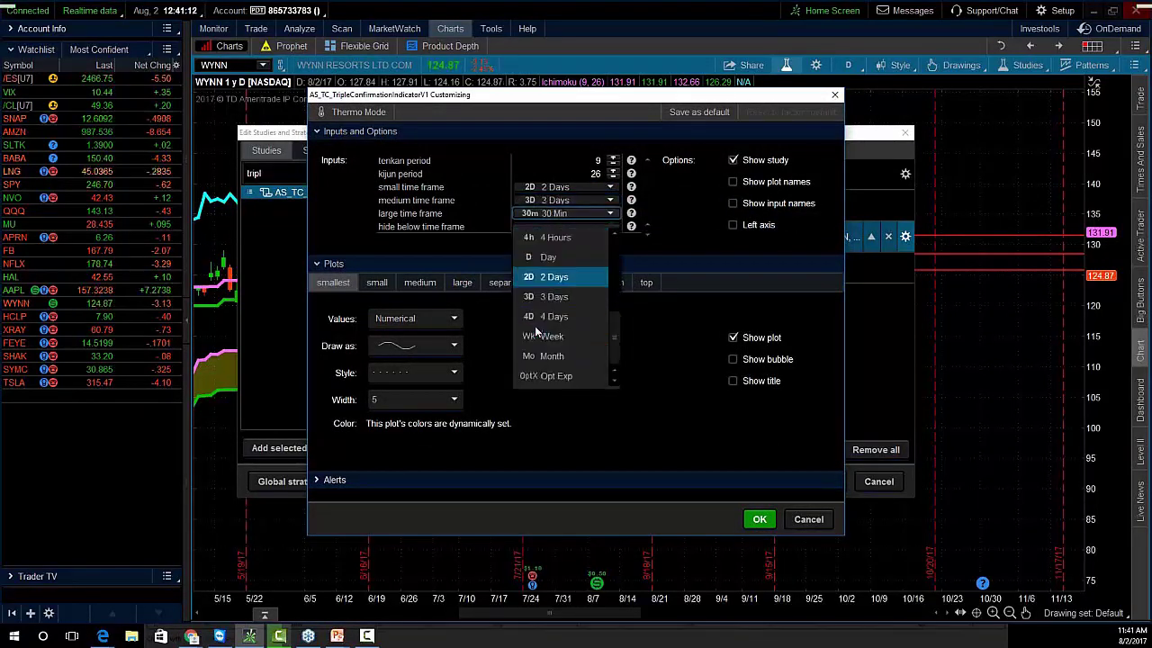
{"action": "left_click", "coordinate": [540, 336]}
{"action": "left_click", "coordinate": [760, 519]}
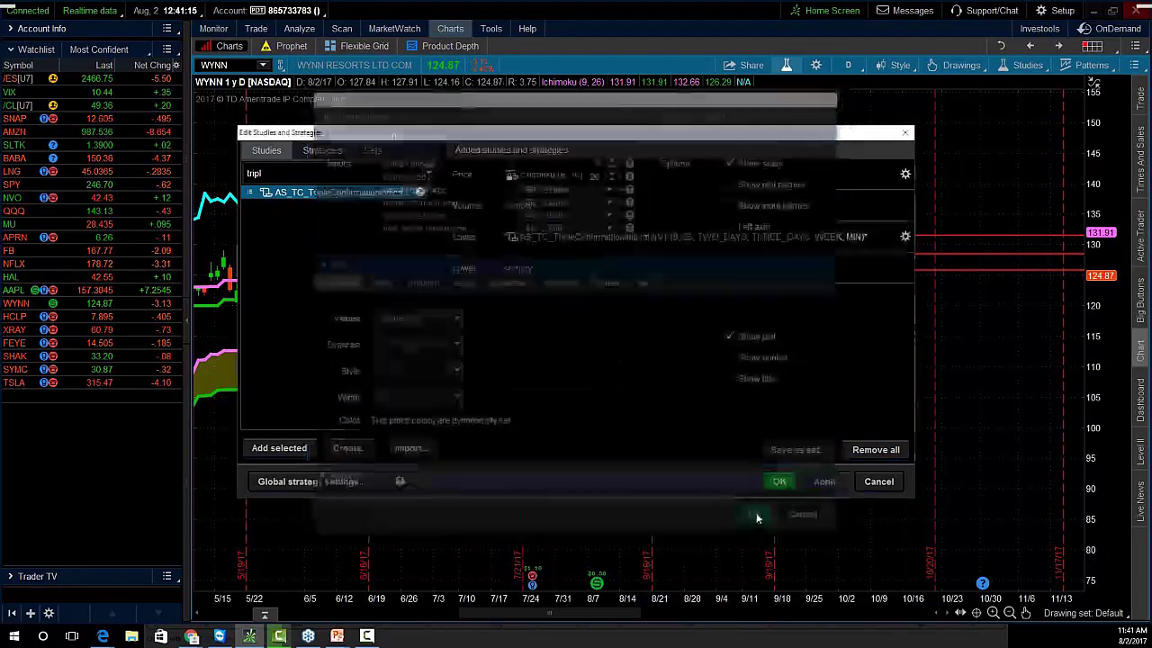
{"action": "left_click", "coordinate": [779, 481]}
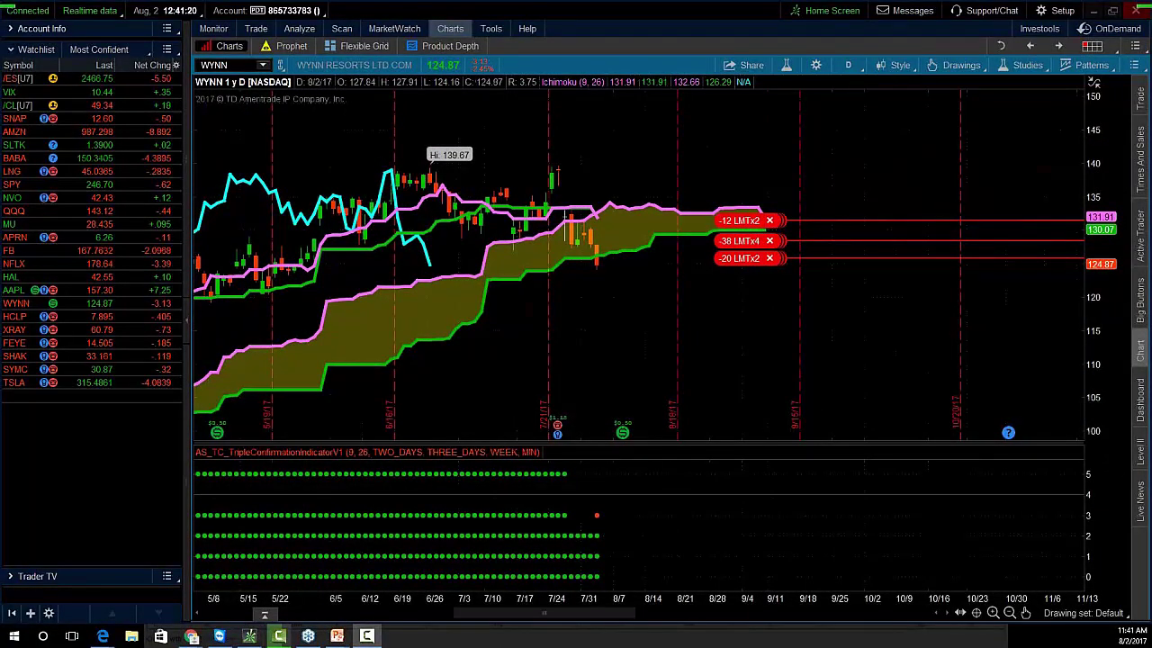
Mark the latest candles and their indicator dots, and remove the triple confirmation study from the chart
{"action": "left_click_drag", "start_coordinate": [583, 237], "coordinate": [608, 269]}
{"action": "mouse_move", "coordinate": [592, 507]}
{"action": "left_mouse_down"}
{"action": "mouse_move", "coordinate": [608, 531]}
{"action": "mouse_move", "coordinate": [587, 531]}
{"action": "mouse_move", "coordinate": [608, 553]}
{"action": "mouse_move", "coordinate": [598, 565]}
{"action": "mouse_move", "coordinate": [590, 545]}
{"action": "mouse_move", "coordinate": [599, 584]}
{"action": "left_mouse_up"}
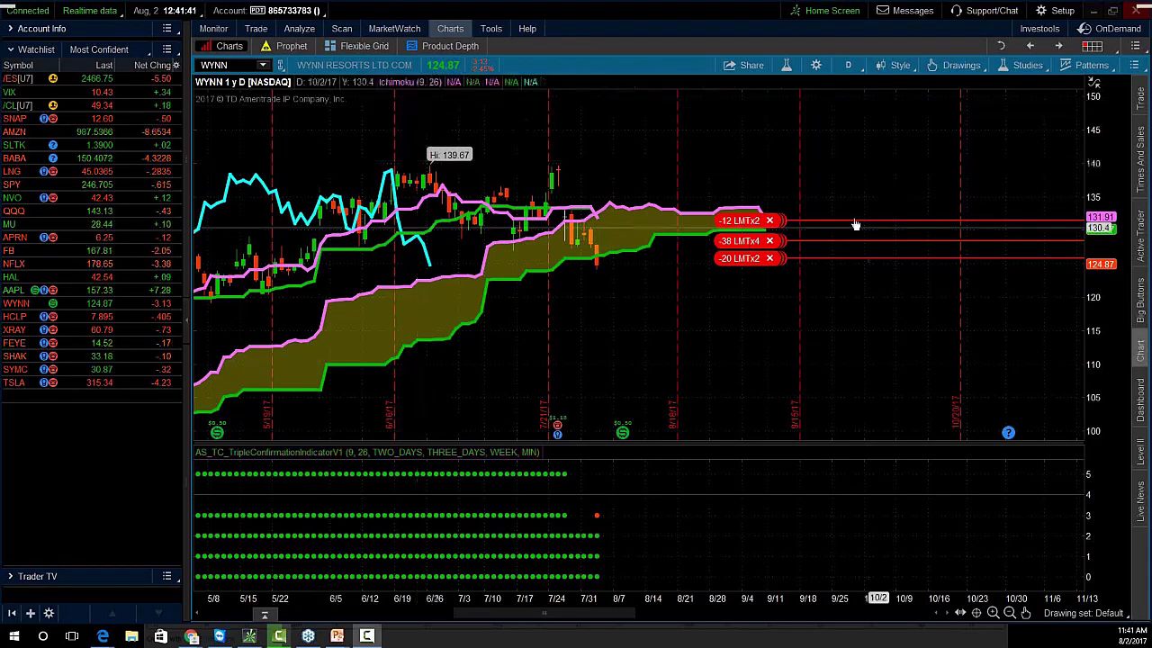
{"action": "left_click", "coordinate": [785, 65]}
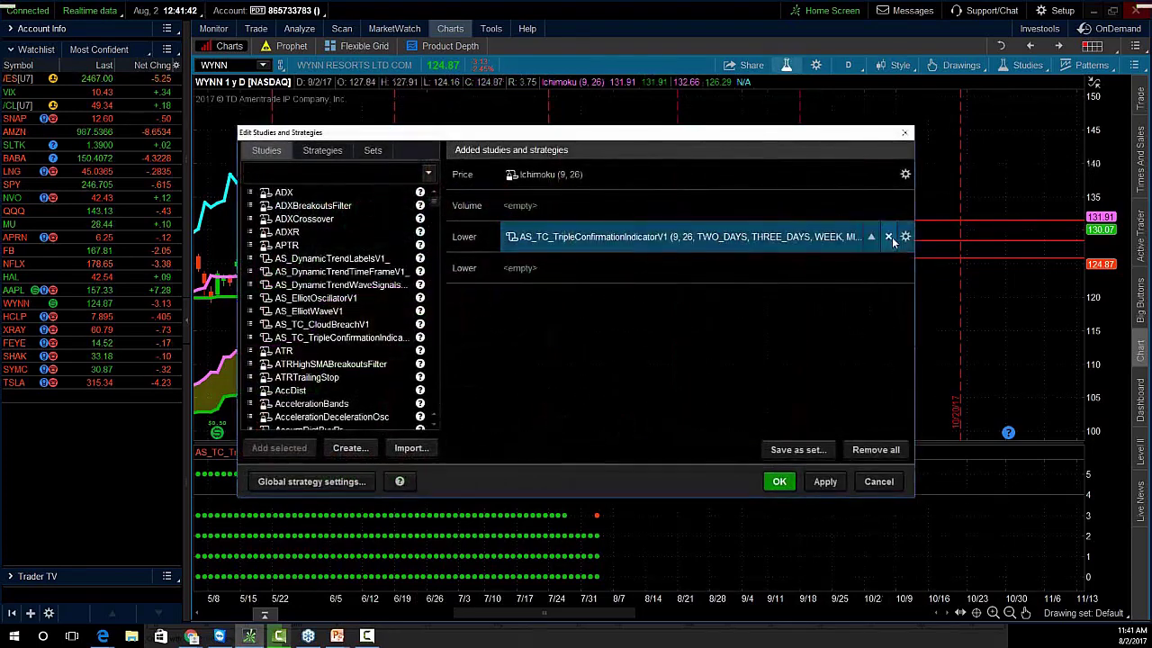
{"action": "left_click", "coordinate": [888, 237]}
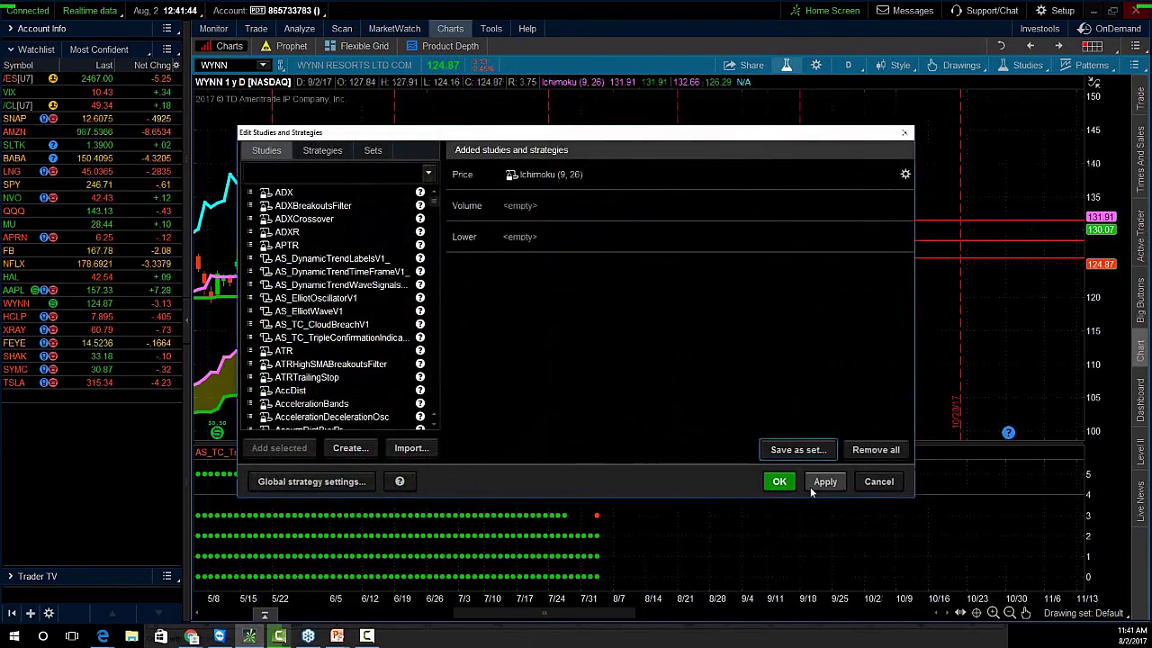
{"action": "left_click", "coordinate": [781, 482]}
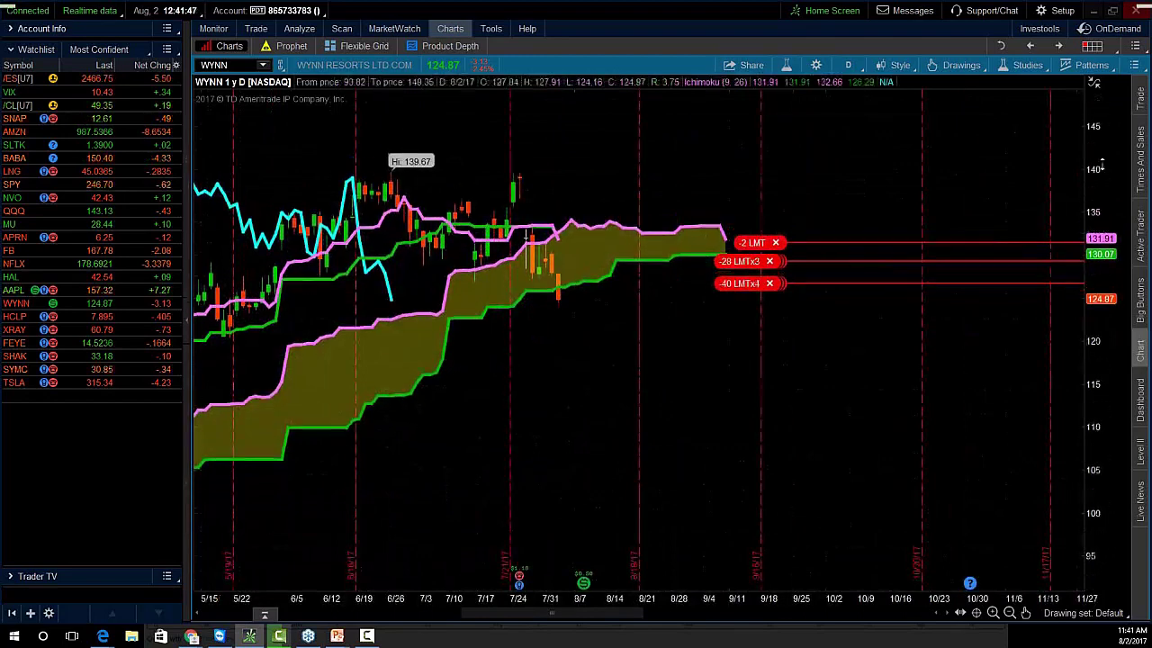
Write the Kijun (LTT) formula as (HH + LL (26)) / 2 beside the chart and mark the recent high, latest low and current line value
{"action": "key", "text": "F10"}
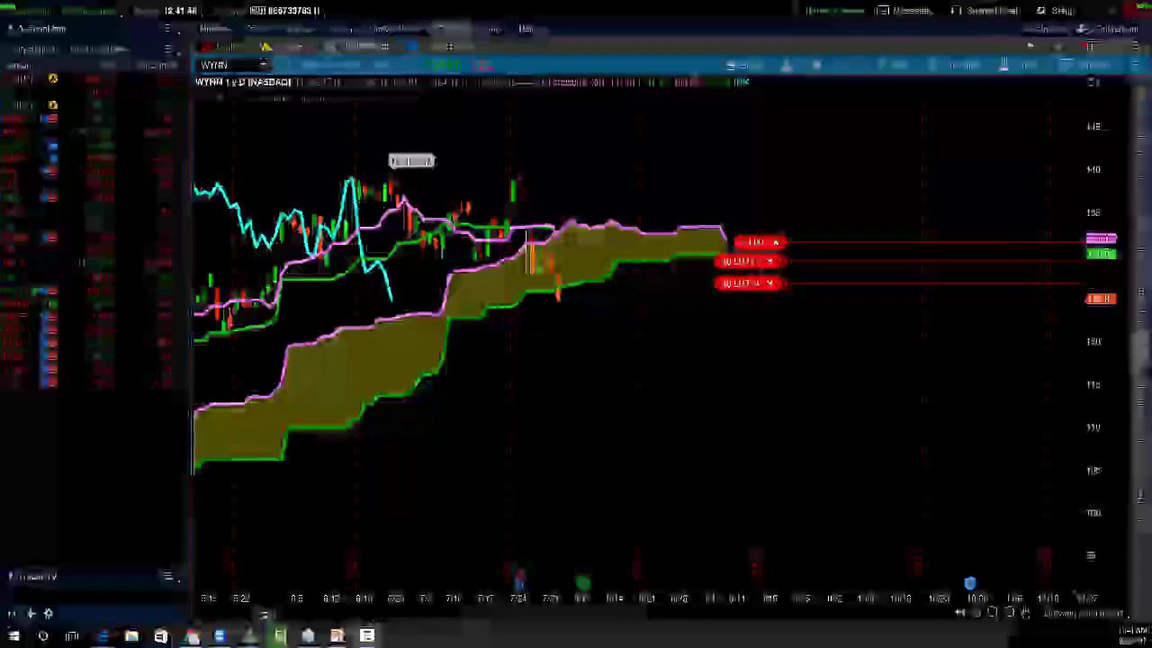
{"action": "mouse_move", "coordinate": [703, 144]}
{"action": "left_mouse_down"}
{"action": "mouse_move", "coordinate": [699, 199]}
{"action": "mouse_move", "coordinate": [752, 182]}
{"action": "mouse_move", "coordinate": [760, 211]}
{"action": "mouse_move", "coordinate": [761, 167]}
{"action": "mouse_move", "coordinate": [779, 189]}
{"action": "mouse_move", "coordinate": [819, 166]}
{"action": "mouse_move", "coordinate": [841, 203]}
{"action": "mouse_move", "coordinate": [860, 175]}
{"action": "mouse_move", "coordinate": [851, 191]}
{"action": "mouse_move", "coordinate": [871, 178]}
{"action": "mouse_move", "coordinate": [865, 209]}
{"action": "left_mouse_up"}
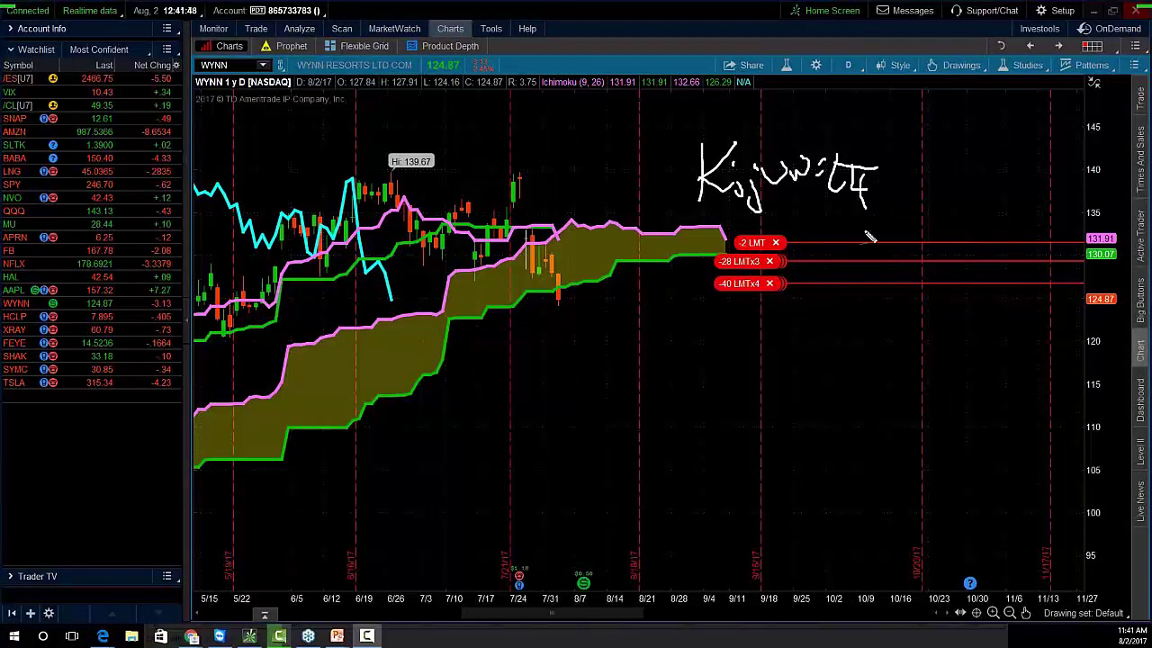
{"action": "mouse_move", "coordinate": [918, 135]}
{"action": "left_mouse_down"}
{"action": "mouse_move", "coordinate": [914, 155]}
{"action": "mouse_move", "coordinate": [936, 135]}
{"action": "mouse_move", "coordinate": [939, 158]}
{"action": "mouse_move", "coordinate": [945, 144]}
{"action": "mouse_move", "coordinate": [1015, 158]}
{"action": "mouse_move", "coordinate": [1063, 140]}
{"action": "mouse_move", "coordinate": [1078, 149]}
{"action": "left_mouse_up"}
{"action": "left_click_drag", "start_coordinate": [1085, 110], "coordinate": [1094, 153]}
{"action": "left_click_drag", "start_coordinate": [927, 171], "coordinate": [1044, 158]}
{"action": "mouse_move", "coordinate": [979, 189]}
{"action": "left_mouse_down"}
{"action": "mouse_move", "coordinate": [985, 230]}
{"action": "mouse_move", "coordinate": [1031, 241]}
{"action": "left_mouse_up"}
{"action": "left_click_drag", "start_coordinate": [558, 300], "coordinate": [559, 302]}
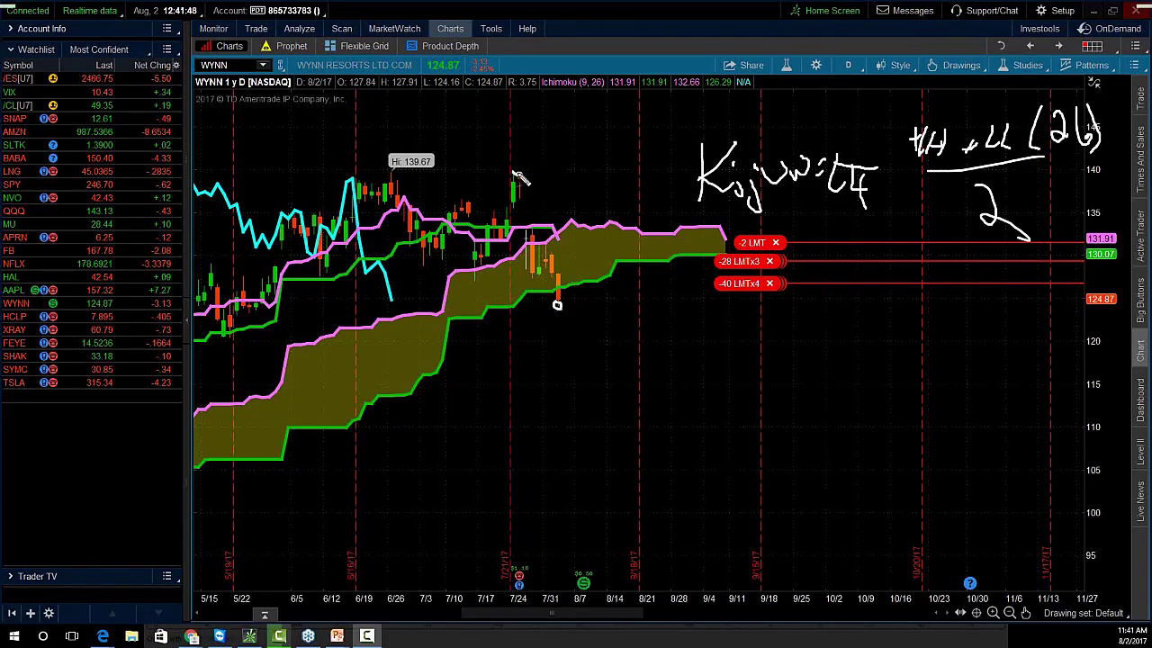
{"action": "left_click_drag", "start_coordinate": [555, 235], "coordinate": [553, 236]}
Write the periods 9, 26, 52 in the empty chart area and add handwritten notes beneath them
{"action": "left_click_drag", "start_coordinate": [895, 331], "coordinate": [891, 360]}
{"action": "left_click", "coordinate": [896, 359]}
{"action": "left_click_drag", "start_coordinate": [908, 322], "coordinate": [936, 357]}
{"action": "mouse_move", "coordinate": [954, 327]}
{"action": "left_mouse_down"}
{"action": "mouse_move", "coordinate": [945, 342]}
{"action": "mouse_move", "coordinate": [958, 369]}
{"action": "left_mouse_up"}
{"action": "left_click_drag", "start_coordinate": [990, 327], "coordinate": [977, 358]}
{"action": "mouse_move", "coordinate": [997, 315]}
{"action": "left_mouse_down"}
{"action": "mouse_move", "coordinate": [1002, 336]}
{"action": "mouse_move", "coordinate": [1018, 335]}
{"action": "left_mouse_up"}
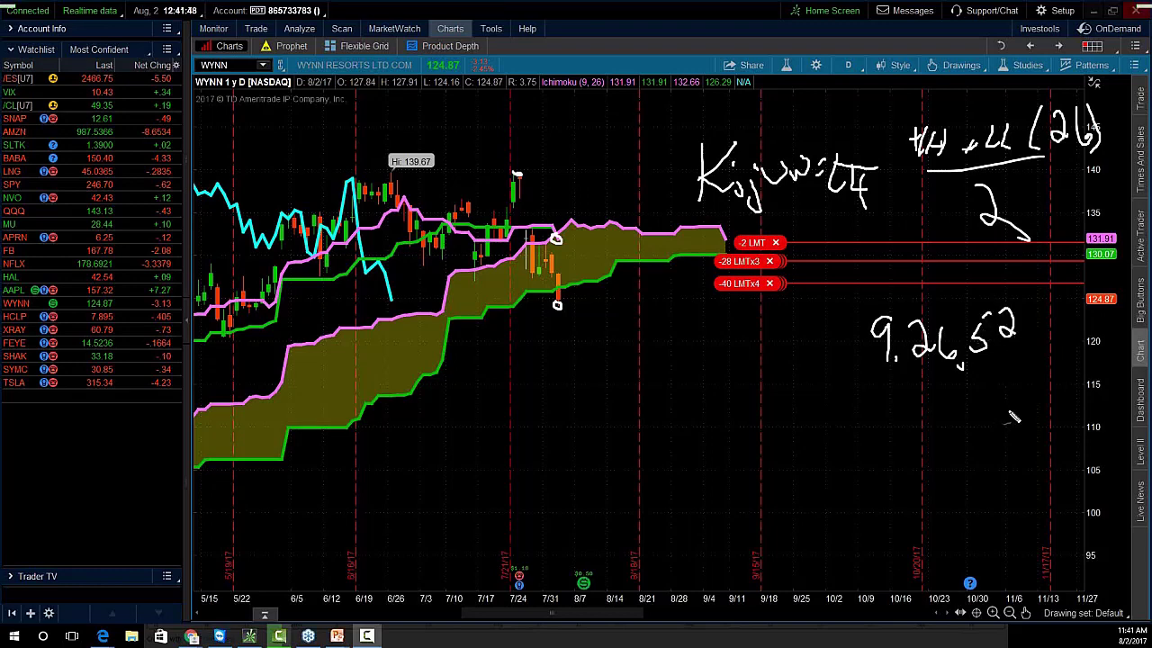
{"action": "mouse_move", "coordinate": [894, 428]}
{"action": "left_mouse_down"}
{"action": "mouse_move", "coordinate": [897, 455]}
{"action": "mouse_move", "coordinate": [933, 441]}
{"action": "mouse_move", "coordinate": [959, 441]}
{"action": "mouse_move", "coordinate": [970, 455]}
{"action": "left_mouse_up"}
{"action": "mouse_move", "coordinate": [991, 416]}
{"action": "left_mouse_down"}
{"action": "mouse_move", "coordinate": [983, 452]}
{"action": "mouse_move", "coordinate": [1012, 410]}
{"action": "mouse_move", "coordinate": [1031, 444]}
{"action": "left_mouse_up"}
{"action": "mouse_move", "coordinate": [830, 307]}
{"action": "left_mouse_down"}
{"action": "mouse_move", "coordinate": [1028, 284]}
{"action": "mouse_move", "coordinate": [1002, 385]}
{"action": "mouse_move", "coordinate": [808, 315]}
{"action": "mouse_move", "coordinate": [848, 293]}
{"action": "left_mouse_up"}
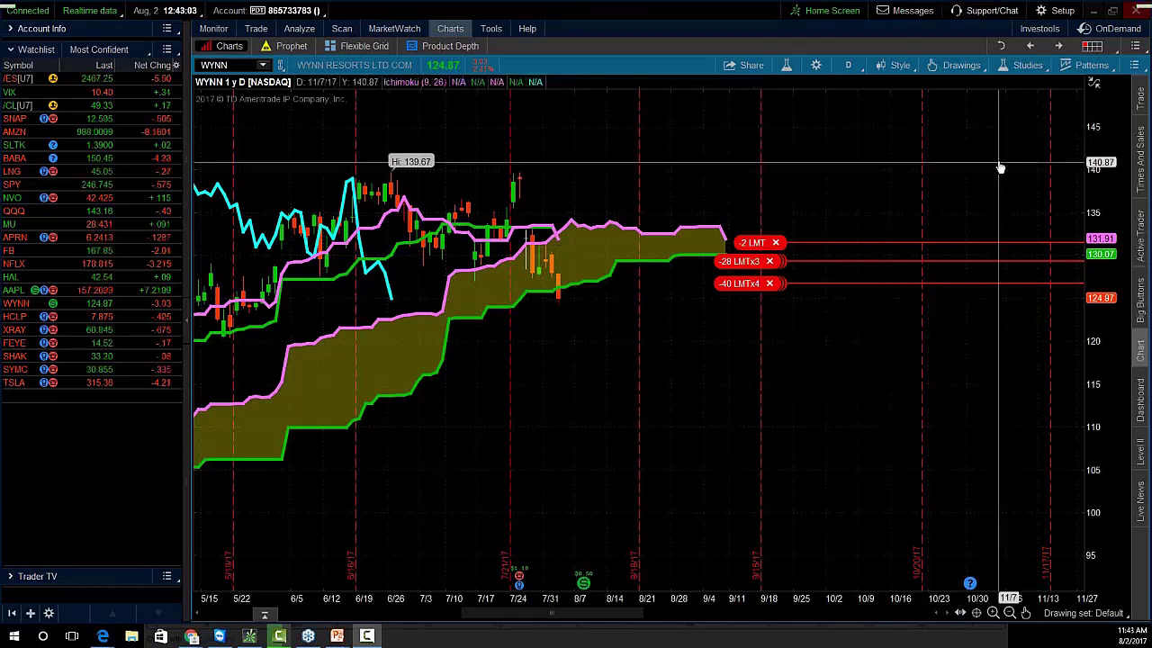
Circle the leading end of the Ichimoku cloud and write the labels Span A: and Span B: beside the chart
{"action": "left_click_drag", "start_coordinate": [1110, 149], "coordinate": [1109, 166]}
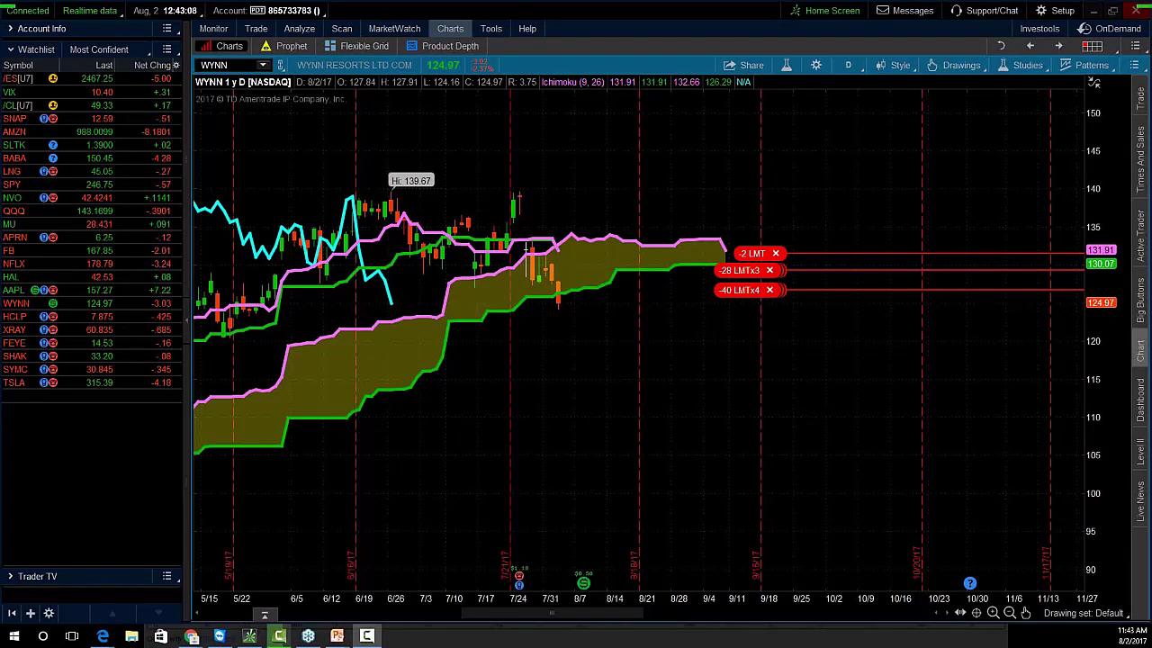
{"action": "mouse_move", "coordinate": [729, 234]}
{"action": "left_mouse_down"}
{"action": "mouse_move", "coordinate": [725, 286]}
{"action": "mouse_move", "coordinate": [715, 229]}
{"action": "left_mouse_up"}
{"action": "mouse_move", "coordinate": [704, 340]}
{"action": "left_mouse_down"}
{"action": "mouse_move", "coordinate": [695, 383]}
{"action": "mouse_move", "coordinate": [738, 369]}
{"action": "mouse_move", "coordinate": [749, 382]}
{"action": "mouse_move", "coordinate": [837, 378]}
{"action": "mouse_move", "coordinate": [841, 356]}
{"action": "left_mouse_up"}
{"action": "left_click", "coordinate": [836, 349]}
{"action": "left_click", "coordinate": [836, 361]}
{"action": "mouse_move", "coordinate": [712, 486]}
{"action": "left_mouse_down"}
{"action": "mouse_move", "coordinate": [691, 515]}
{"action": "mouse_move", "coordinate": [728, 506]}
{"action": "mouse_move", "coordinate": [720, 524]}
{"action": "mouse_move", "coordinate": [767, 509]}
{"action": "mouse_move", "coordinate": [806, 477]}
{"action": "mouse_move", "coordinate": [822, 498]}
{"action": "left_mouse_up"}
{"action": "left_click", "coordinate": [816, 492]}
{"action": "left_click", "coordinate": [818, 504]}
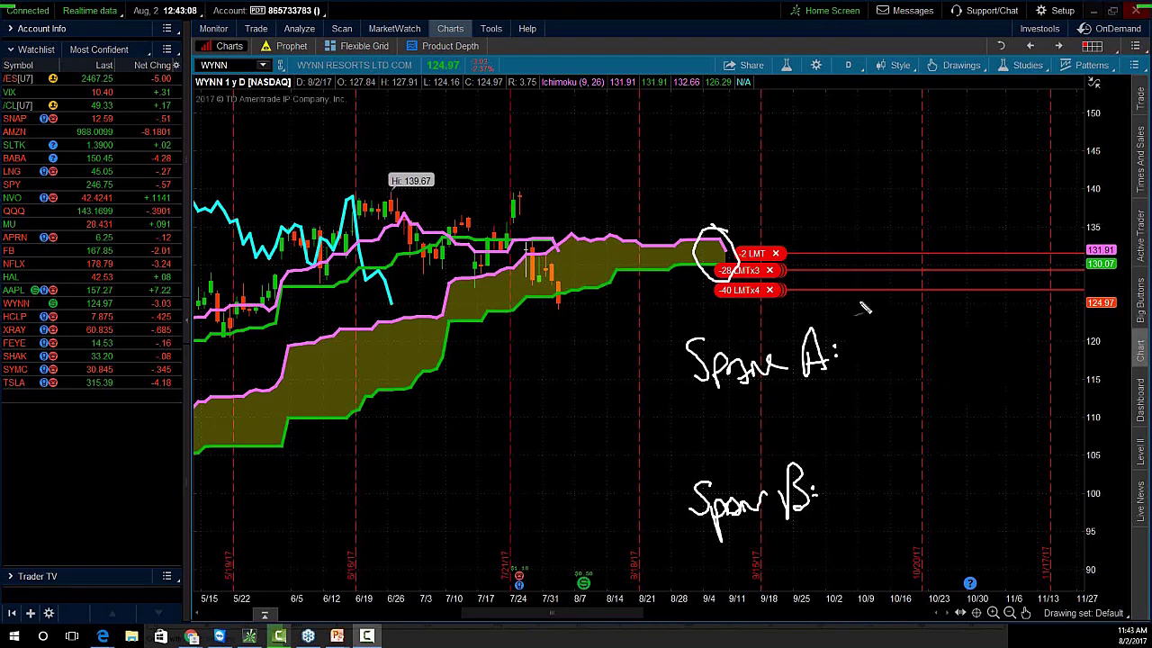
Write Span A's formula as (LTT + STT) / 2 projected 26, and mark the latest candles, the lagging line's end and the cloud's end
{"action": "mouse_move", "coordinate": [857, 303]}
{"action": "left_mouse_down"}
{"action": "mouse_move", "coordinate": [869, 320]}
{"action": "mouse_move", "coordinate": [891, 302]}
{"action": "mouse_move", "coordinate": [884, 323]}
{"action": "mouse_move", "coordinate": [911, 311]}
{"action": "mouse_move", "coordinate": [904, 320]}
{"action": "left_mouse_up"}
{"action": "mouse_move", "coordinate": [920, 313]}
{"action": "left_mouse_down"}
{"action": "mouse_move", "coordinate": [964, 325]}
{"action": "mouse_move", "coordinate": [973, 306]}
{"action": "mouse_move", "coordinate": [987, 328]}
{"action": "left_mouse_up"}
{"action": "mouse_move", "coordinate": [888, 345]}
{"action": "left_mouse_down"}
{"action": "mouse_move", "coordinate": [967, 331]}
{"action": "mouse_move", "coordinate": [952, 366]}
{"action": "mouse_move", "coordinate": [1046, 353]}
{"action": "mouse_move", "coordinate": [1067, 334]}
{"action": "mouse_move", "coordinate": [1086, 341]}
{"action": "left_mouse_up"}
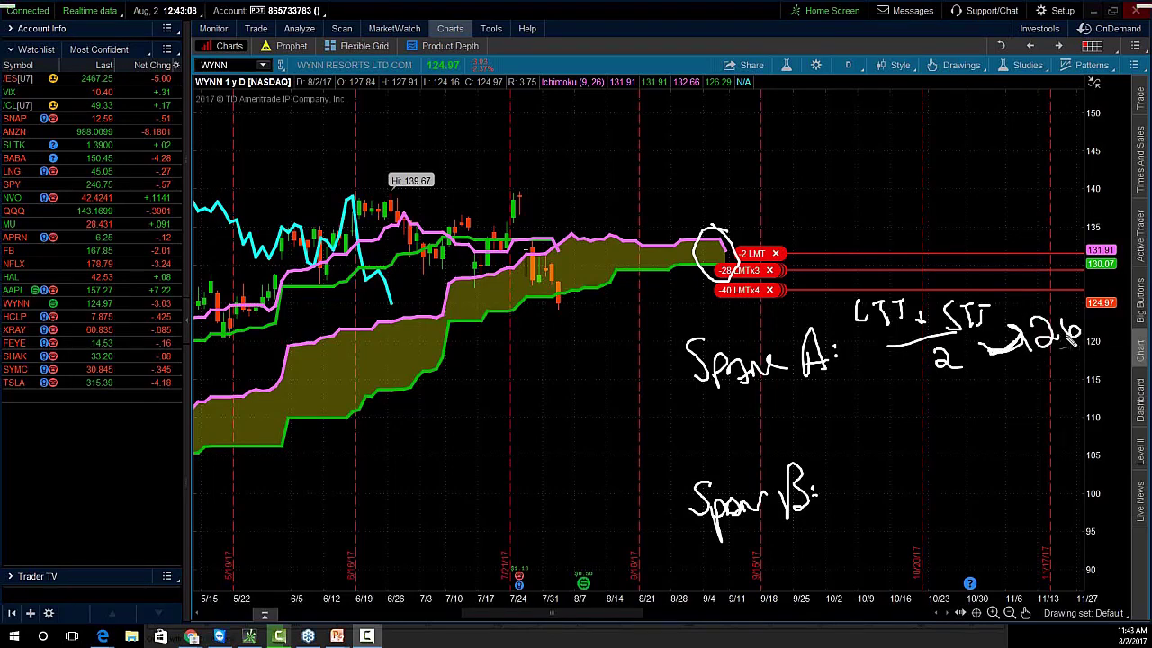
{"action": "mouse_move", "coordinate": [570, 254]}
{"action": "left_mouse_down"}
{"action": "mouse_move", "coordinate": [540, 259]}
{"action": "mouse_move", "coordinate": [580, 283]}
{"action": "mouse_move", "coordinate": [572, 241]}
{"action": "left_mouse_up"}
{"action": "mouse_move", "coordinate": [399, 304]}
{"action": "left_mouse_down"}
{"action": "mouse_move", "coordinate": [387, 324]}
{"action": "mouse_move", "coordinate": [412, 254]}
{"action": "mouse_move", "coordinate": [388, 216]}
{"action": "mouse_move", "coordinate": [391, 319]}
{"action": "left_mouse_up"}
{"action": "mouse_move", "coordinate": [739, 156]}
{"action": "left_mouse_down"}
{"action": "mouse_move", "coordinate": [722, 229]}
{"action": "mouse_move", "coordinate": [739, 222]}
{"action": "left_mouse_up"}
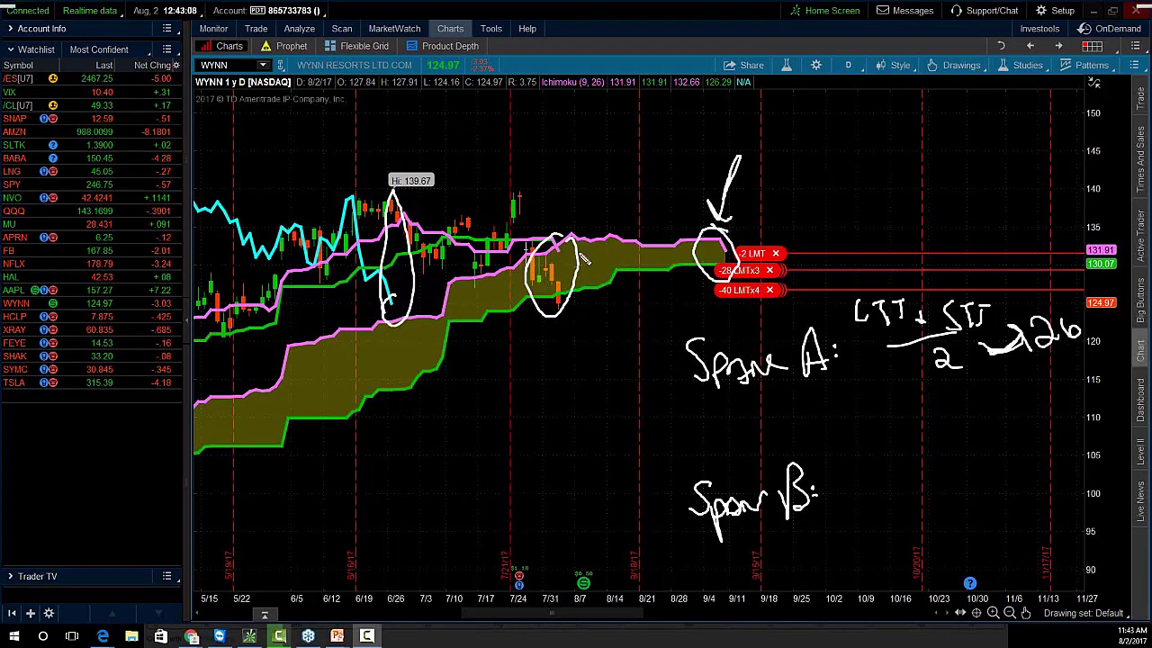
Write Span B's formula as 52 week / 2 projected 26, and label Chikou as Lagging while marking the lagging line's end
{"action": "mouse_move", "coordinate": [862, 442]}
{"action": "left_mouse_down"}
{"action": "mouse_move", "coordinate": [860, 465]}
{"action": "mouse_move", "coordinate": [878, 446]}
{"action": "mouse_move", "coordinate": [893, 461]}
{"action": "mouse_move", "coordinate": [963, 460]}
{"action": "left_mouse_up"}
{"action": "mouse_move", "coordinate": [851, 493]}
{"action": "left_mouse_down"}
{"action": "mouse_move", "coordinate": [946, 486]}
{"action": "mouse_move", "coordinate": [923, 500]}
{"action": "mouse_move", "coordinate": [984, 491]}
{"action": "mouse_move", "coordinate": [1003, 470]}
{"action": "mouse_move", "coordinate": [1026, 486]}
{"action": "mouse_move", "coordinate": [1042, 470]}
{"action": "mouse_move", "coordinate": [1053, 477]}
{"action": "left_mouse_up"}
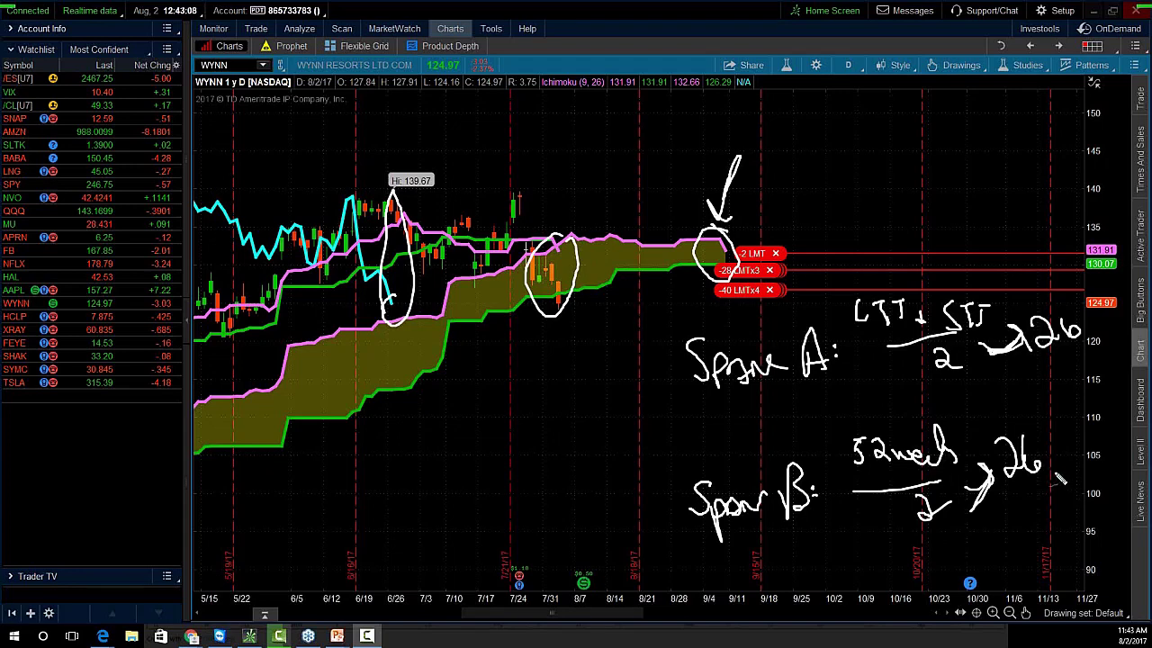
{"action": "mouse_move", "coordinate": [761, 115]}
{"action": "left_mouse_down"}
{"action": "mouse_move", "coordinate": [779, 171]}
{"action": "mouse_move", "coordinate": [821, 144]}
{"action": "mouse_move", "coordinate": [842, 159]}
{"action": "mouse_move", "coordinate": [873, 155]}
{"action": "mouse_move", "coordinate": [909, 108]}
{"action": "mouse_move", "coordinate": [913, 160]}
{"action": "mouse_move", "coordinate": [931, 156]}
{"action": "left_mouse_up"}
{"action": "mouse_move", "coordinate": [952, 160]}
{"action": "left_mouse_down"}
{"action": "mouse_move", "coordinate": [1030, 185]}
{"action": "mouse_move", "coordinate": [968, 203]}
{"action": "left_mouse_up"}
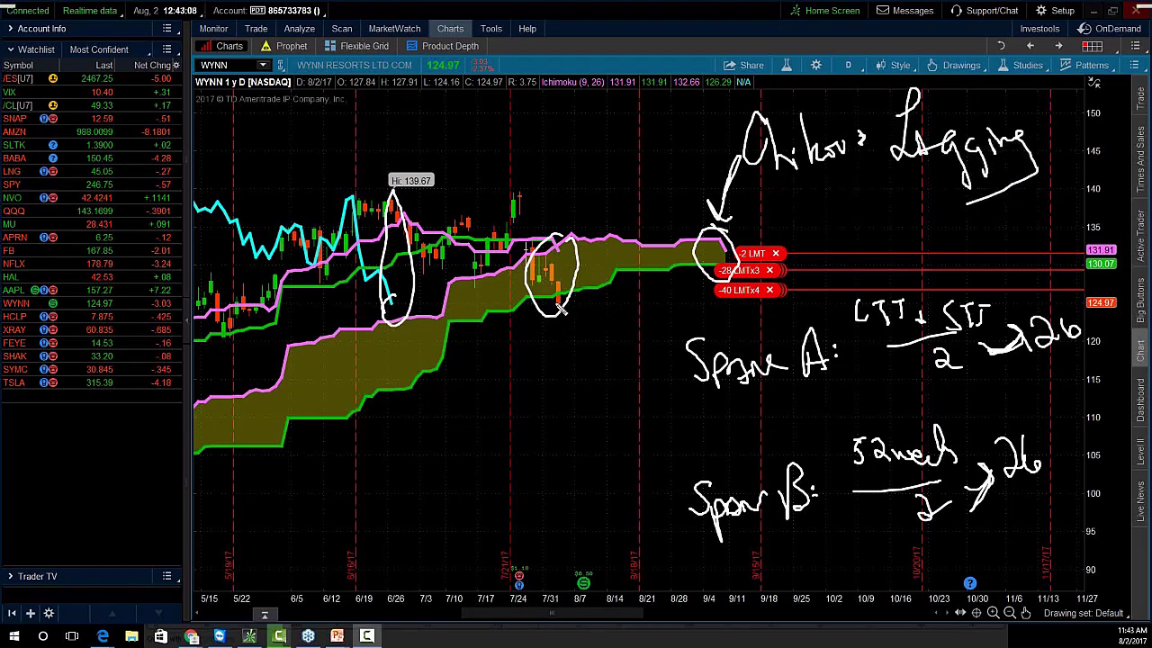
{"action": "mouse_move", "coordinate": [395, 297]}
{"action": "left_mouse_down"}
{"action": "mouse_move", "coordinate": [407, 307]}
{"action": "mouse_move", "coordinate": [392, 307]}
{"action": "left_mouse_up"}
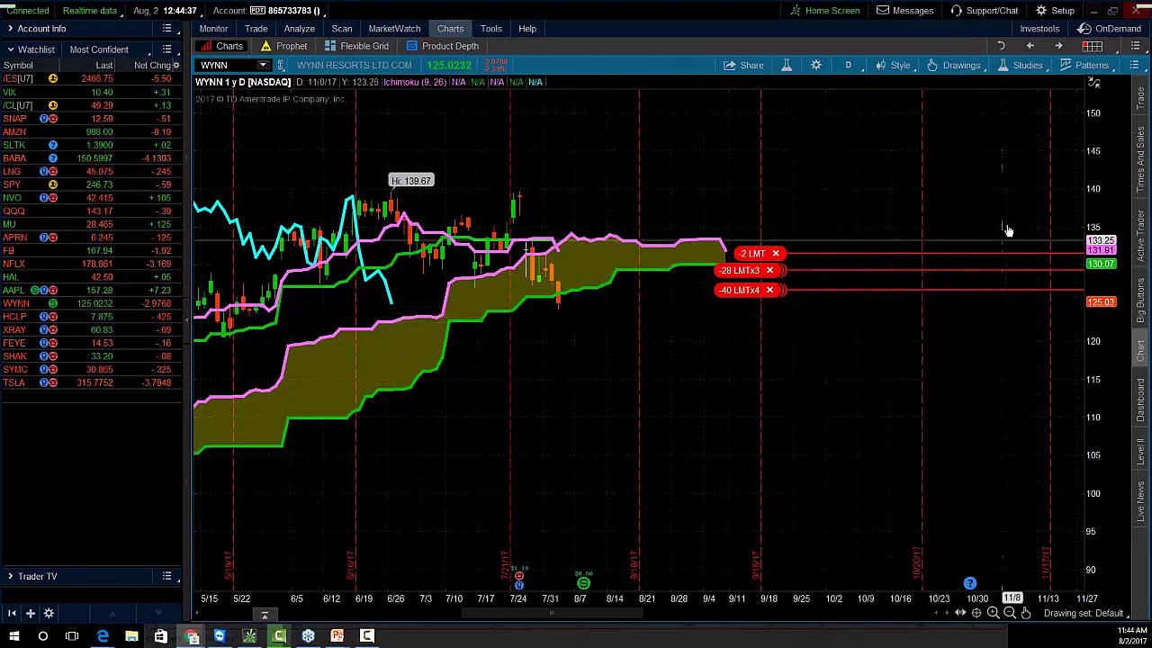
Find the AS_TC_TripleConfirmationIndicator study by searching for "tri" and add it to the WYNN chart's lower studies
{"action": "left_click", "coordinate": [787, 66]}
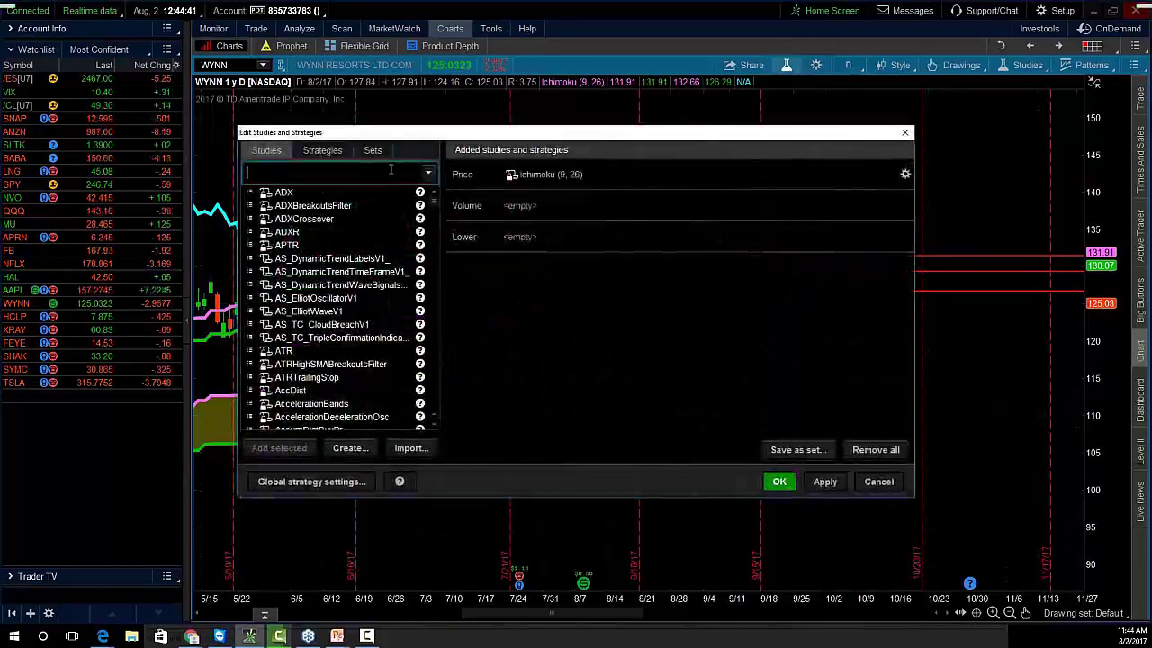
{"action": "type", "text": "atr"}
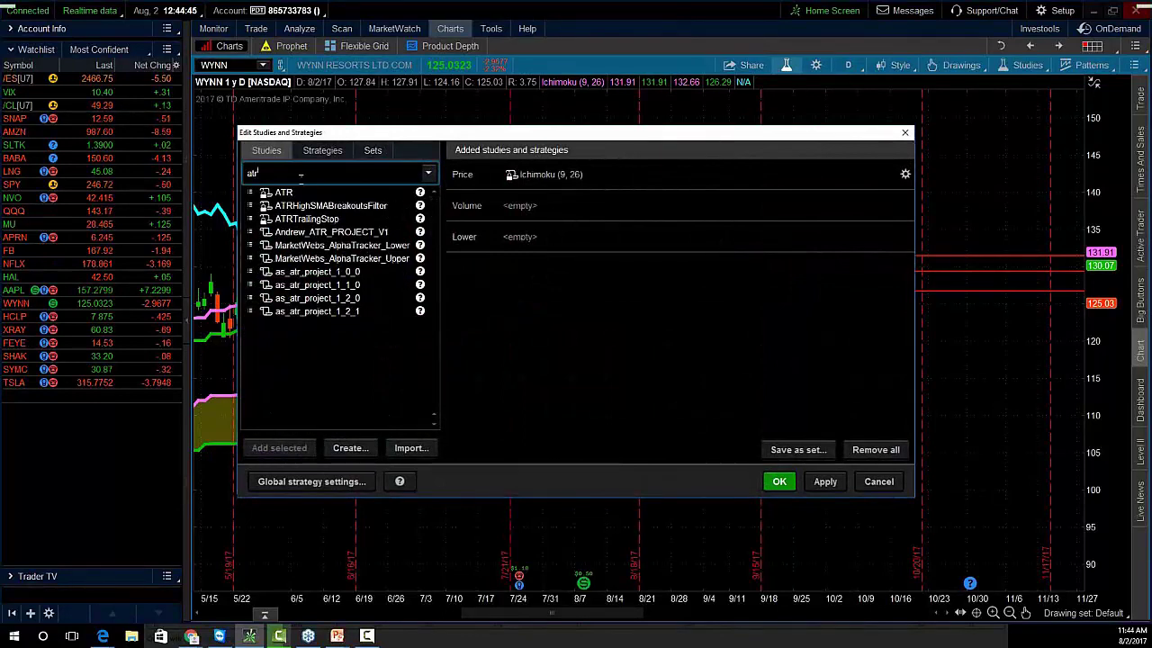
{"action": "key", "text": "BackSpace"}
{"action": "key", "text": "BackSpace"}
{"action": "key", "text": "BackSpace"}
{"action": "type", "text": "b"}
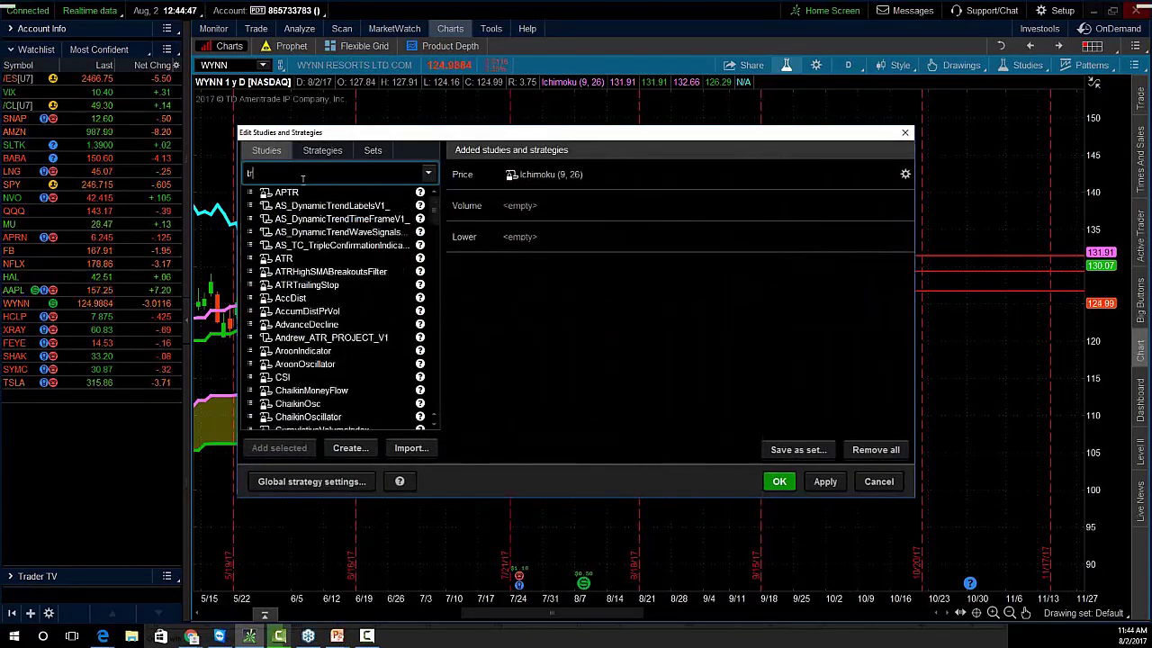
{"action": "type", "text": "ri"}
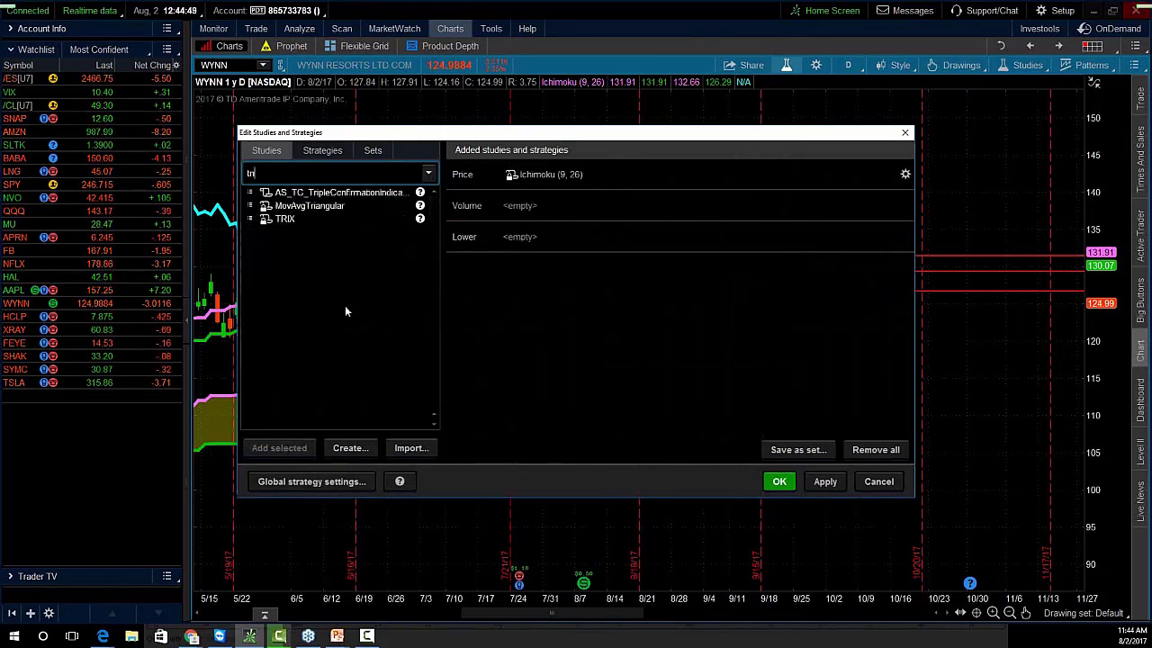
{"action": "left_click", "coordinate": [370, 194]}
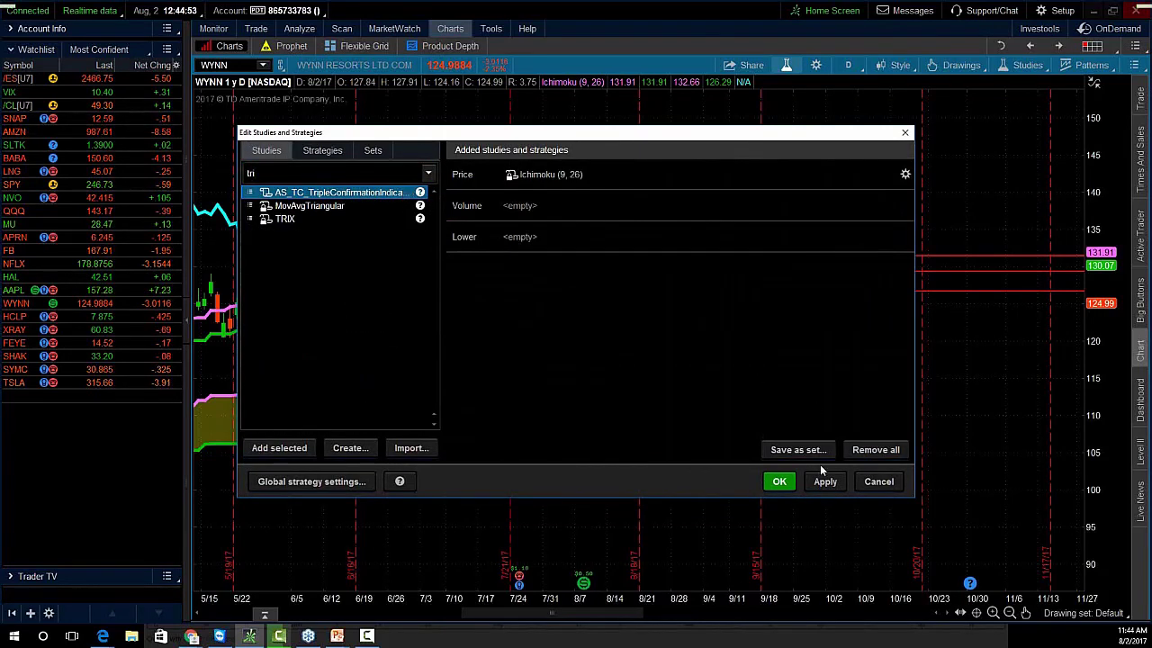
{"action": "left_click", "coordinate": [826, 482]}
{"action": "double_click", "coordinate": [392, 192]}
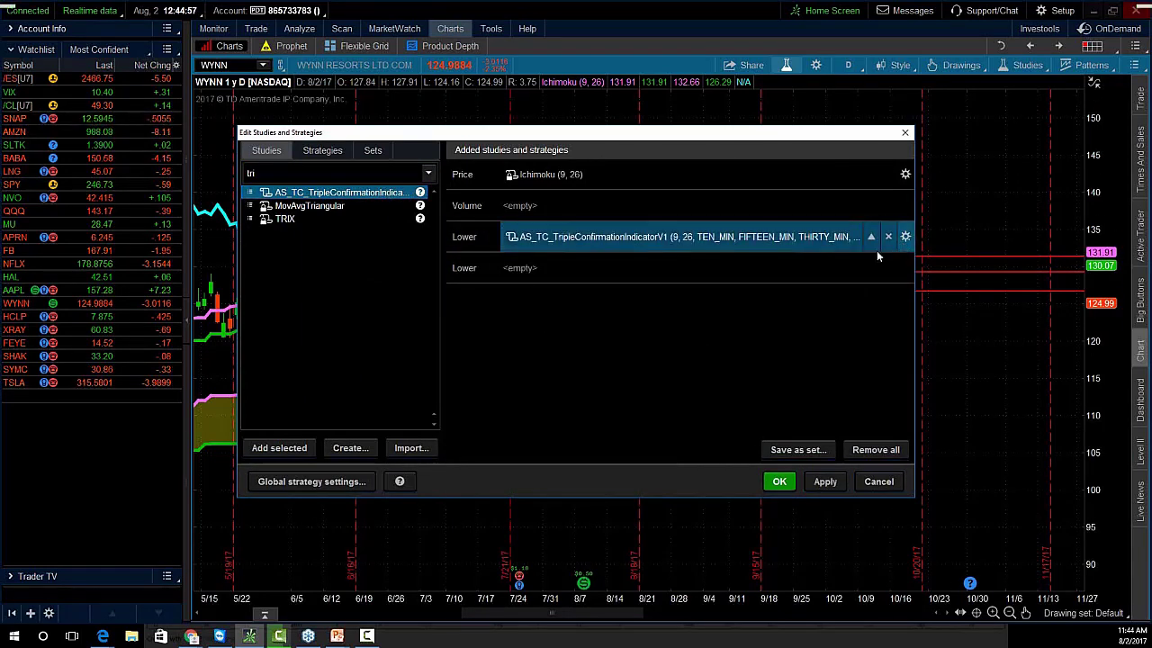
Set the triple confirmation indicator's small time frame to 2 Days and its medium time frame to 3 Days
{"action": "double_click", "coordinate": [877, 243]}
{"action": "left_click", "coordinate": [575, 187]}
{"action": "scroll", "coordinate": [558, 293], "scroll_direction": "down", "scroll_amount": 1}
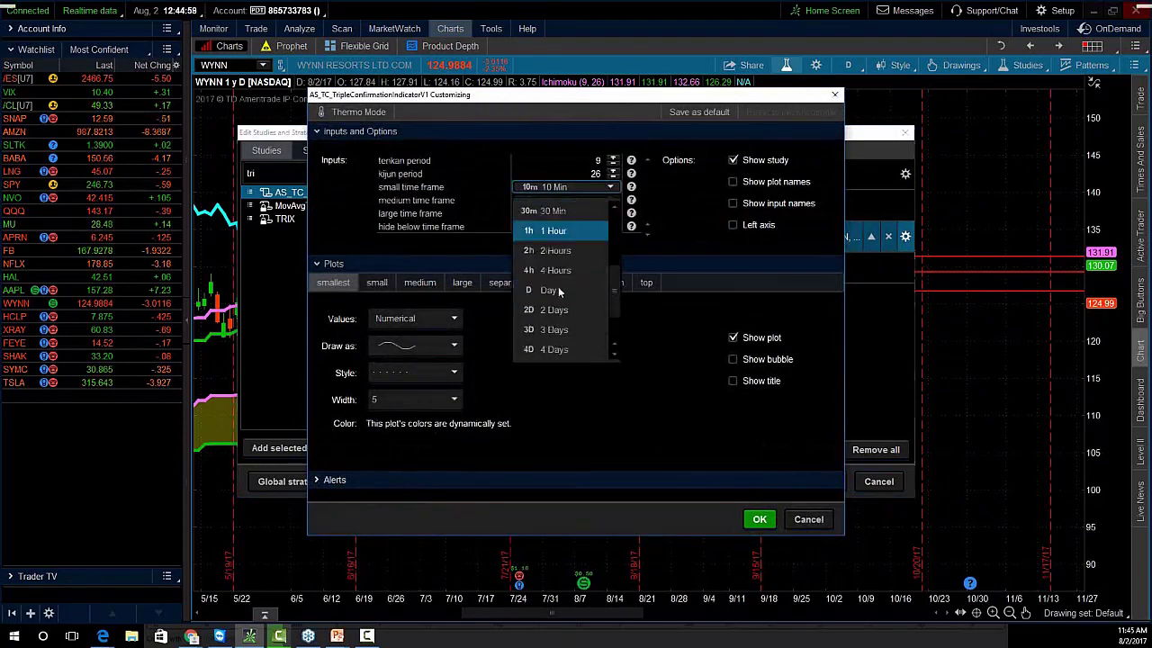
{"action": "left_click", "coordinate": [555, 309]}
{"action": "left_click", "coordinate": [555, 199]}
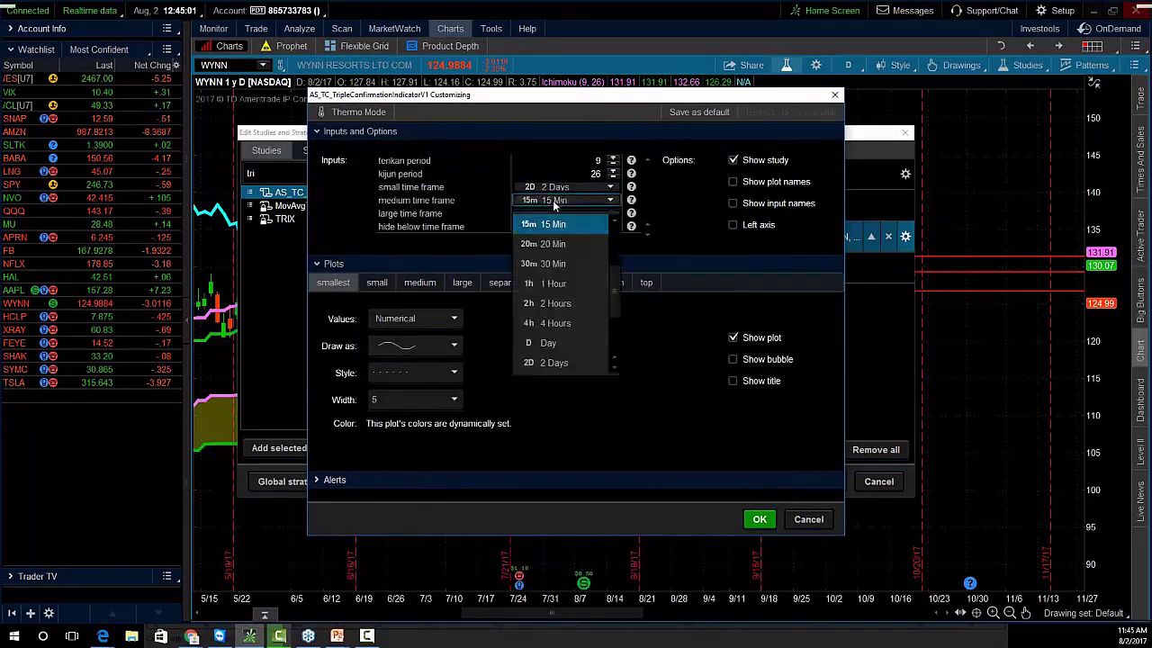
{"action": "scroll", "coordinate": [553, 297], "scroll_direction": "down", "scroll_amount": 1}
{"action": "left_click", "coordinate": [552, 302]}
Set the indicator's large time frame to Week and apply the study changes to the WYNN chart
{"action": "left_click", "coordinate": [556, 213]}
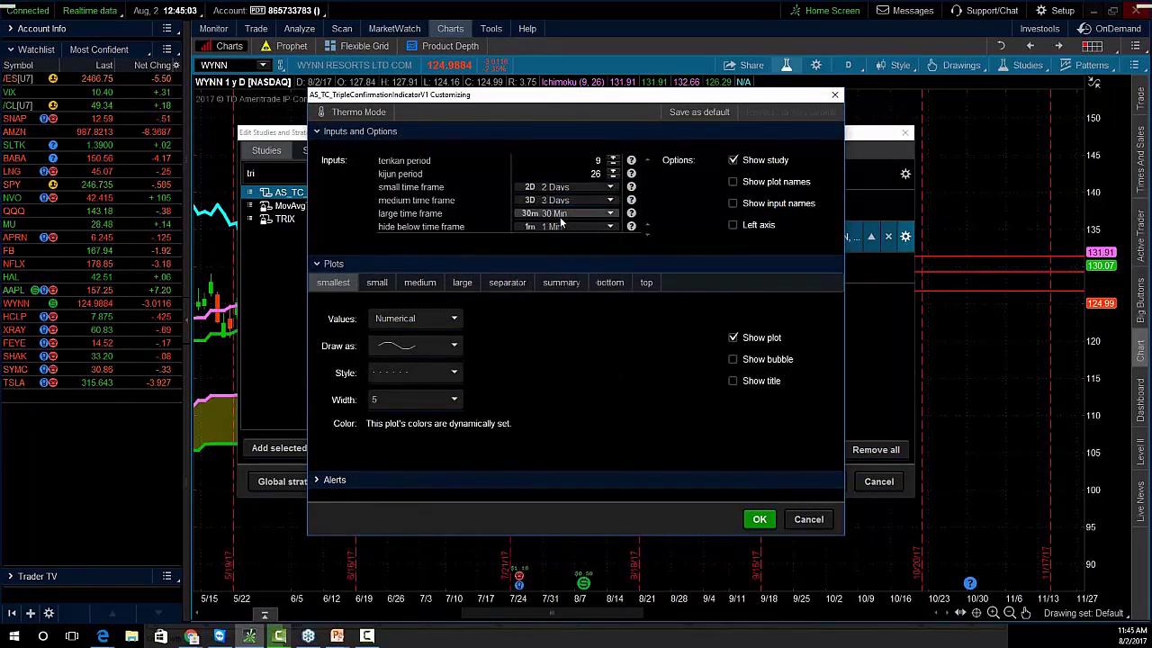
{"action": "scroll", "coordinate": [555, 333], "scroll_direction": "down", "scroll_amount": 2}
{"action": "left_click", "coordinate": [551, 336]}
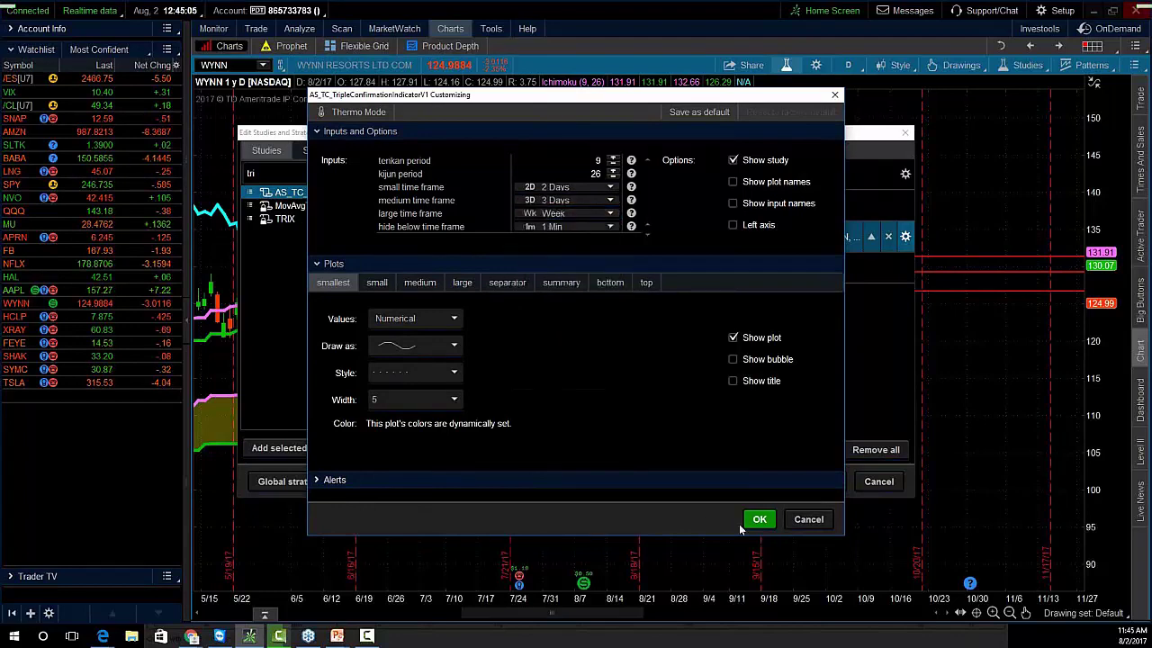
{"action": "left_click", "coordinate": [759, 520]}
{"action": "left_click", "coordinate": [776, 481]}
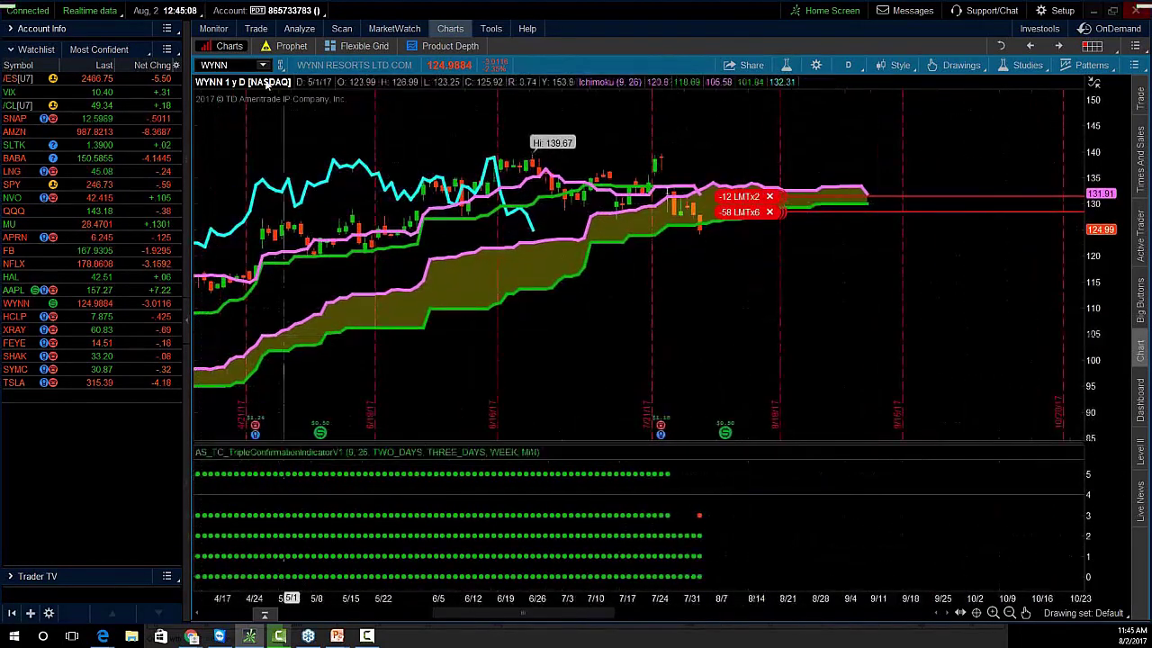
Load the symbol S with automatic price scaling and bring its most recent candles and indicator dots into close view
{"action": "left_click", "coordinate": [261, 64]}
{"action": "type", "text": "S"}
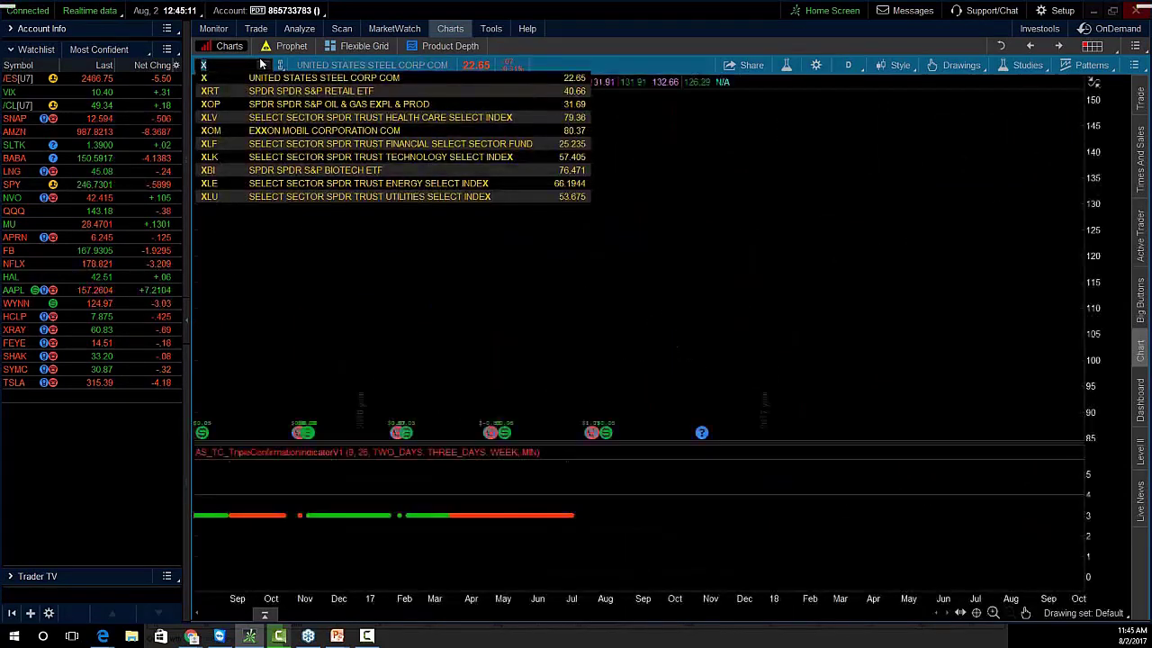
{"action": "left_click", "coordinate": [1093, 82]}
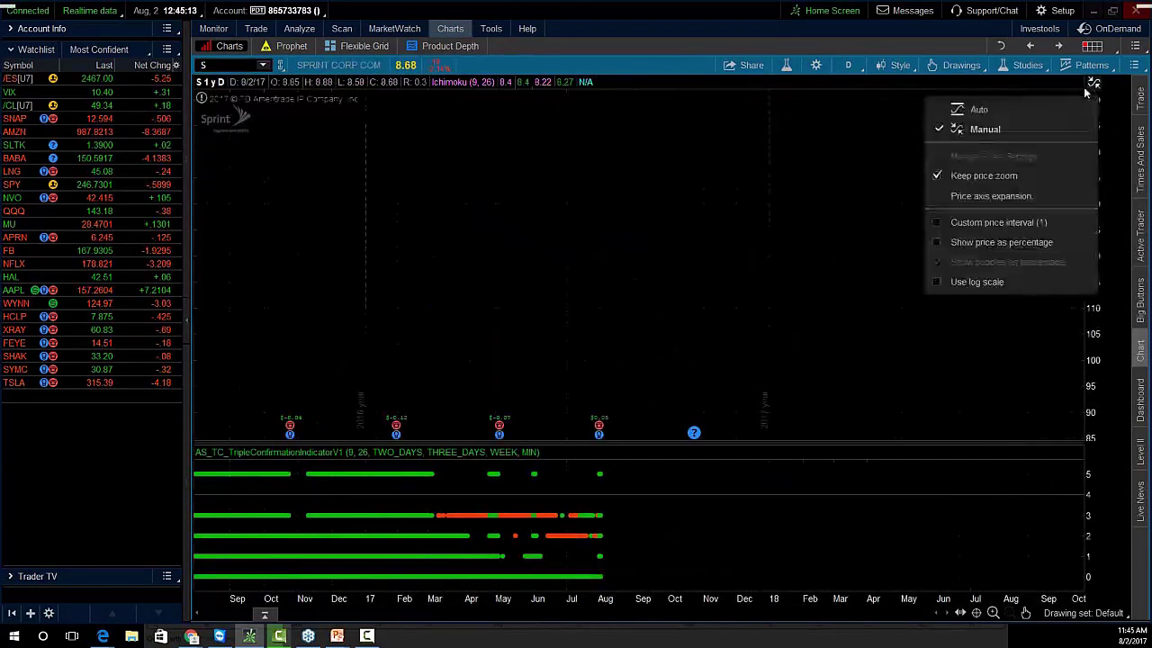
{"action": "left_click", "coordinate": [1050, 109]}
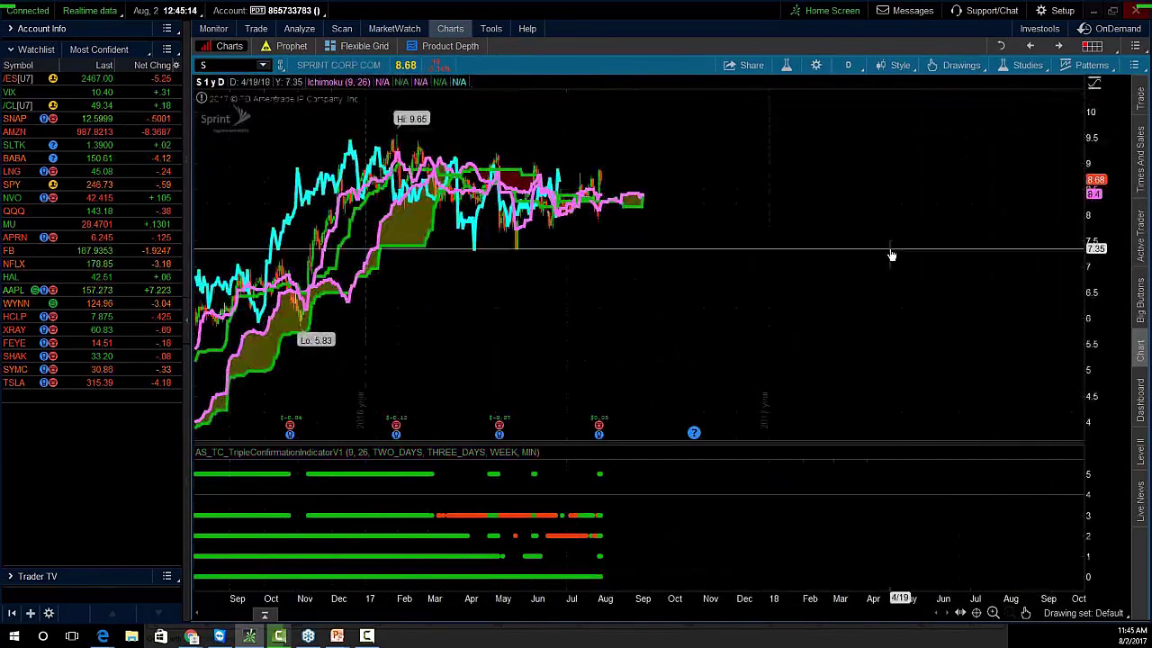
{"action": "left_click", "coordinate": [993, 613]}
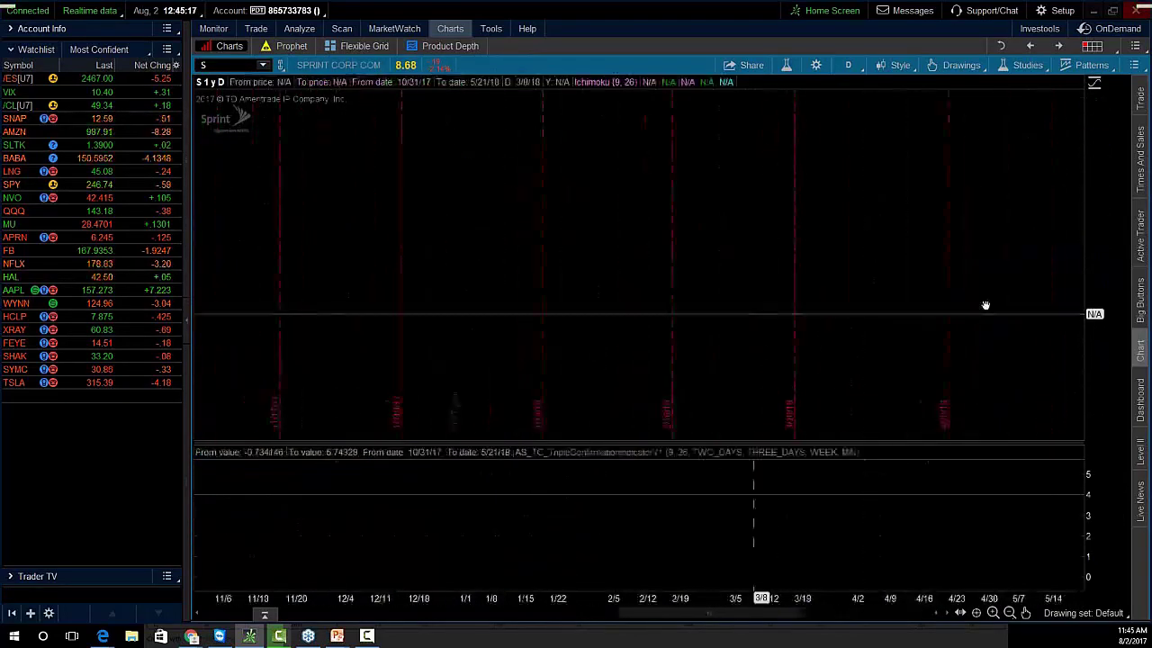
{"action": "left_click_drag", "start_coordinate": [627, 336], "coordinate": [1102, 317]}
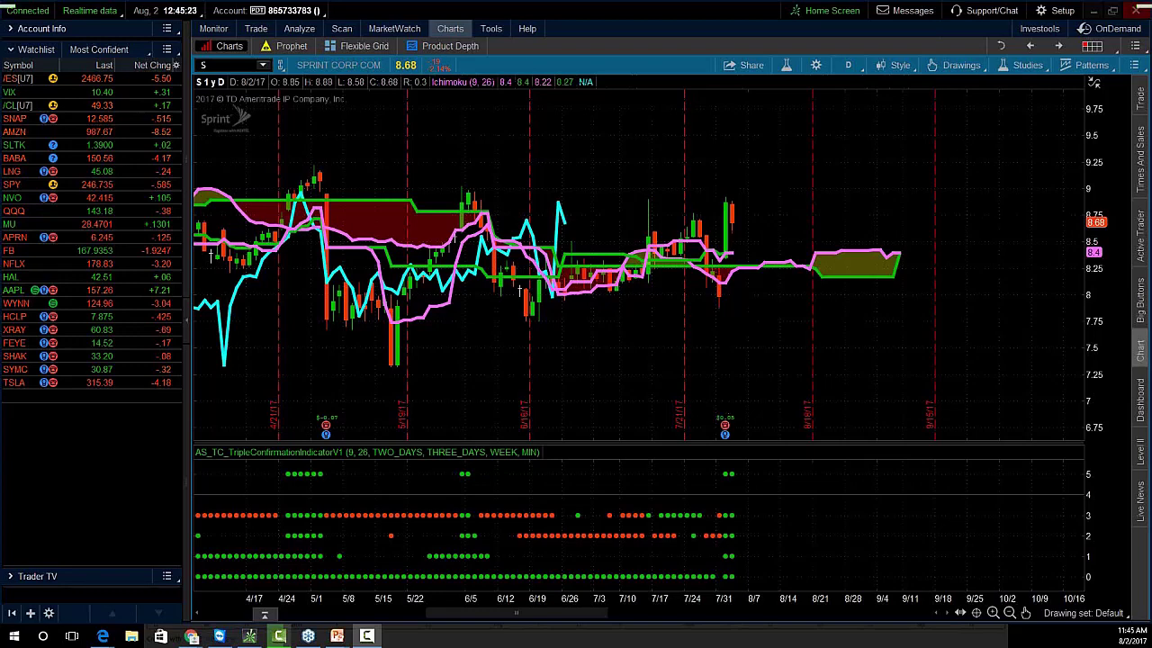
Annotate the Sprint chart with a green arrow above the recent highs, a blue ellipse around the latest dots and marks on the latest candles
{"action": "left_click_drag", "start_coordinate": [450, 190], "coordinate": [851, 180]}
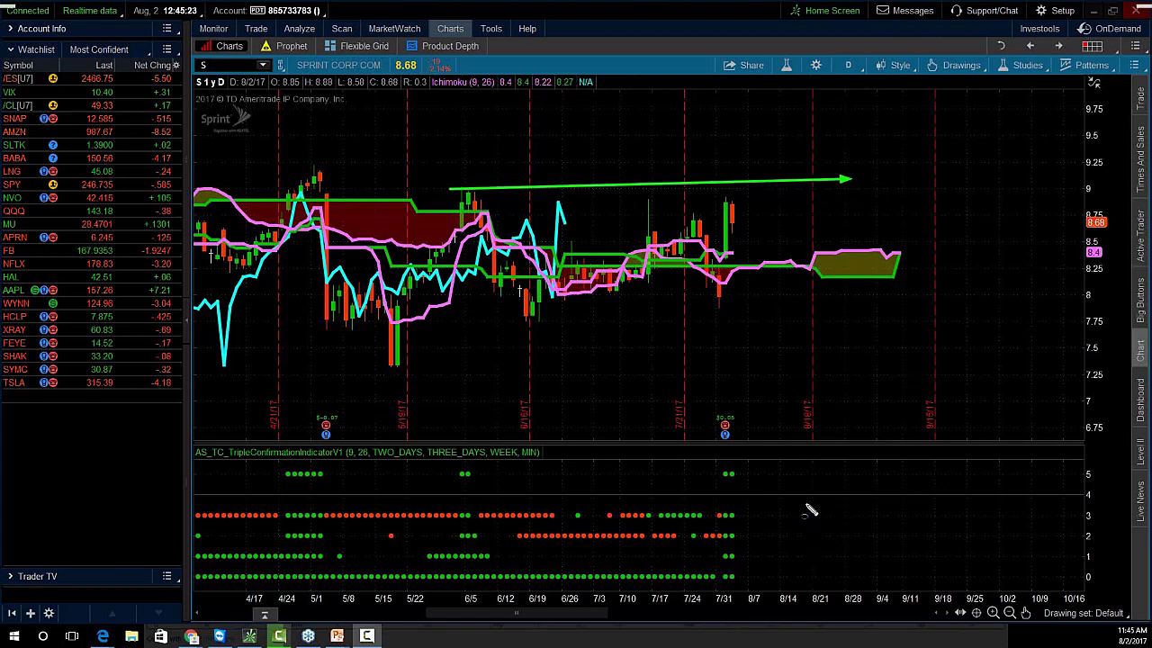
{"action": "mouse_move", "coordinate": [712, 458]}
{"action": "left_mouse_down"}
{"action": "mouse_move", "coordinate": [754, 526]}
{"action": "mouse_move", "coordinate": [760, 585]}
{"action": "mouse_move", "coordinate": [720, 459]}
{"action": "left_mouse_up"}
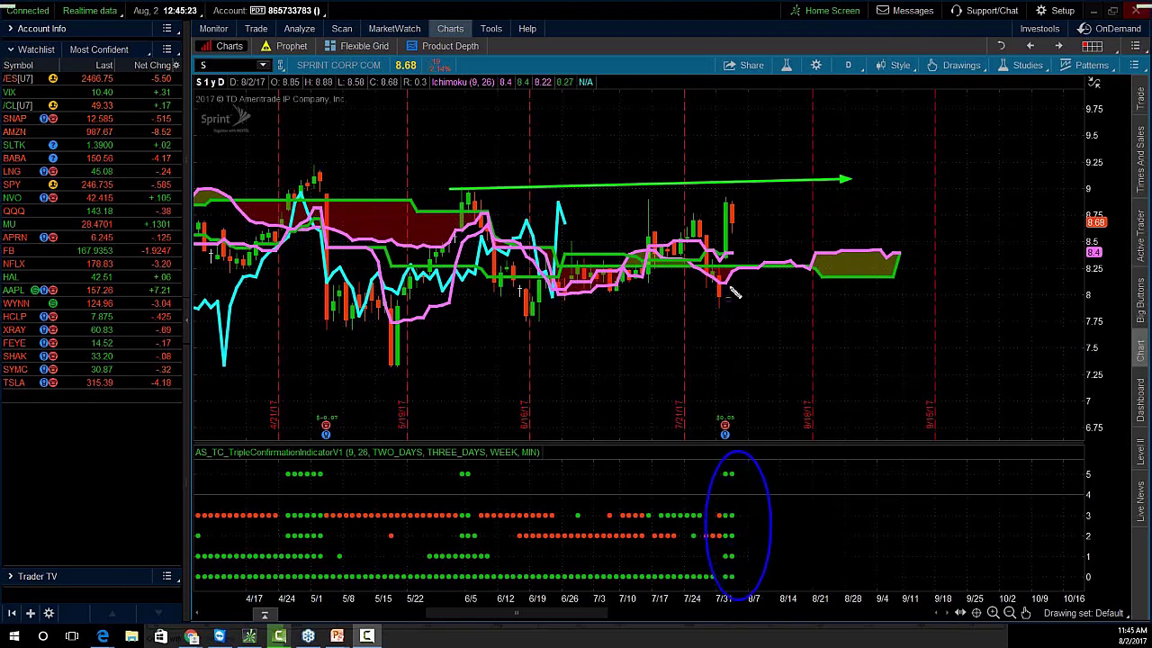
{"action": "left_click_drag", "start_coordinate": [722, 225], "coordinate": [736, 232]}
{"action": "mouse_move", "coordinate": [735, 313]}
{"action": "left_mouse_down"}
{"action": "mouse_move", "coordinate": [715, 319]}
{"action": "mouse_move", "coordinate": [756, 335]}
{"action": "left_mouse_up"}
{"action": "key", "text": "Escape"}
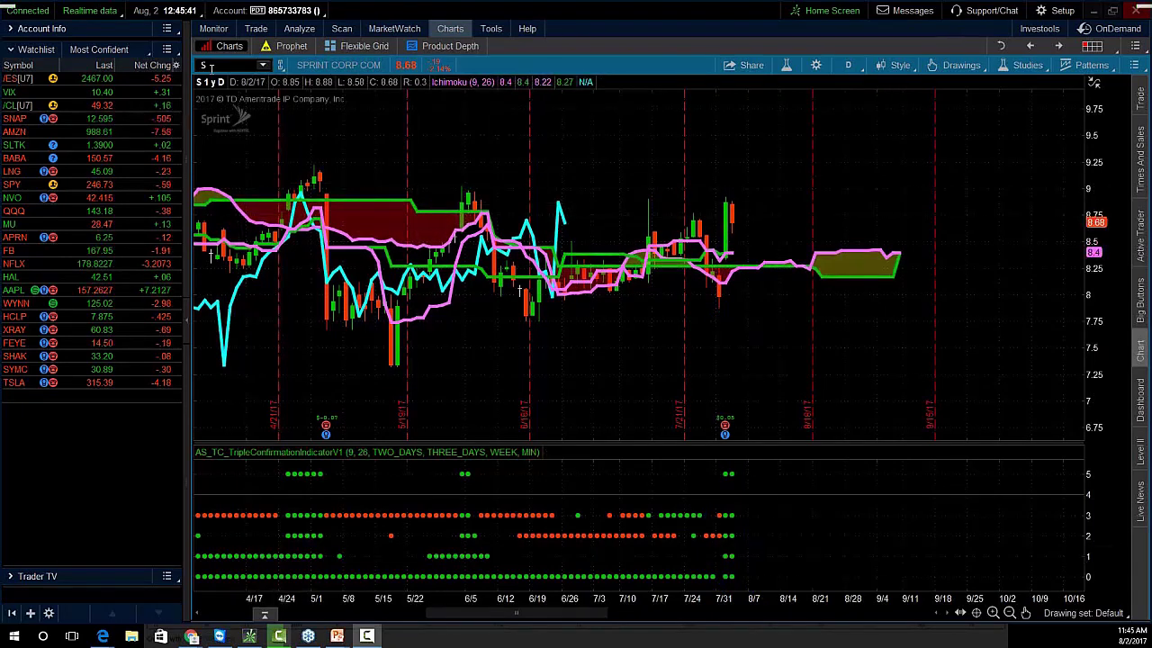
Load the symbol GS with automatic price scaling and bring its most recent candles and indicator dots into close view
{"action": "key", "text": "Return"}
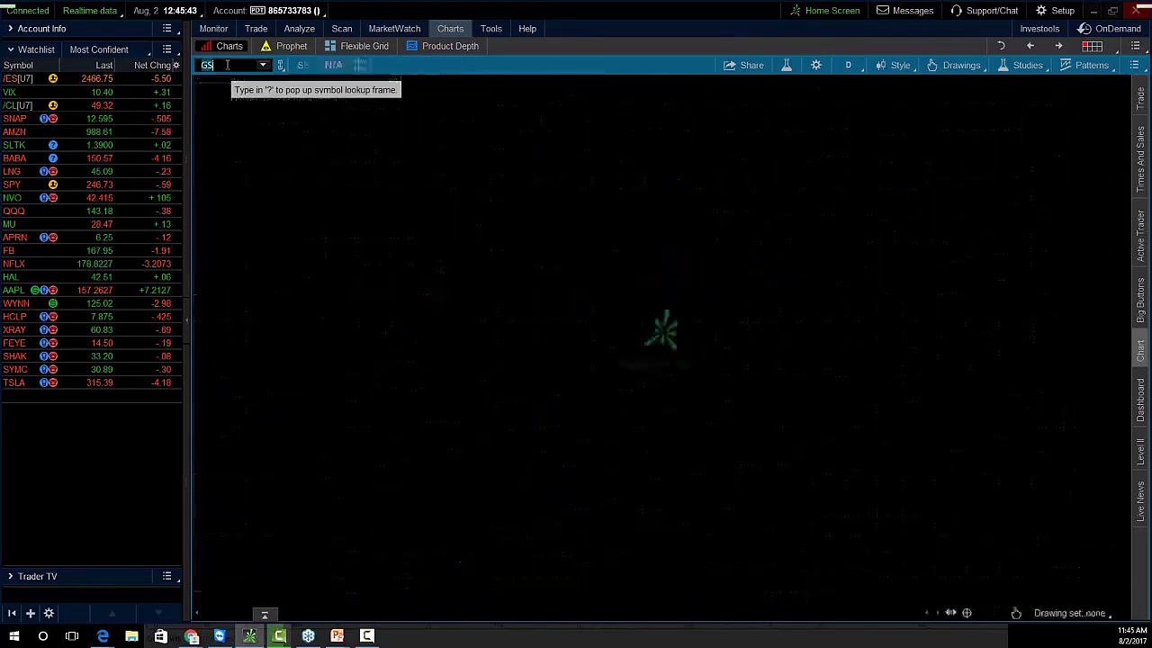
{"action": "left_click", "coordinate": [1093, 84]}
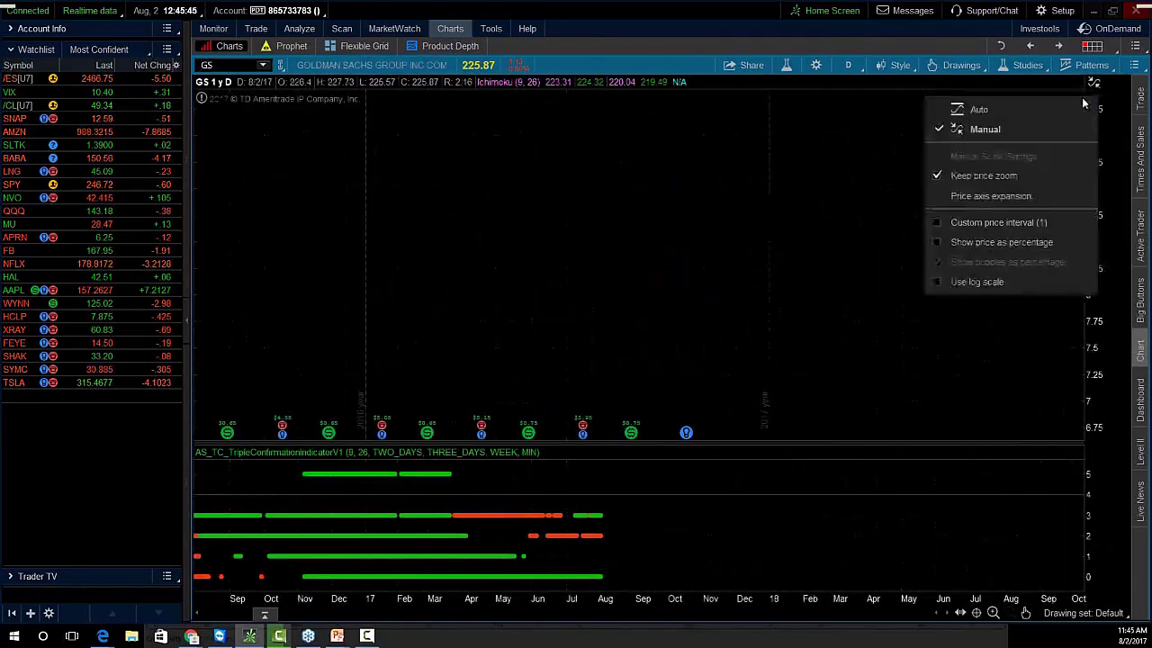
{"action": "left_click", "coordinate": [1076, 109]}
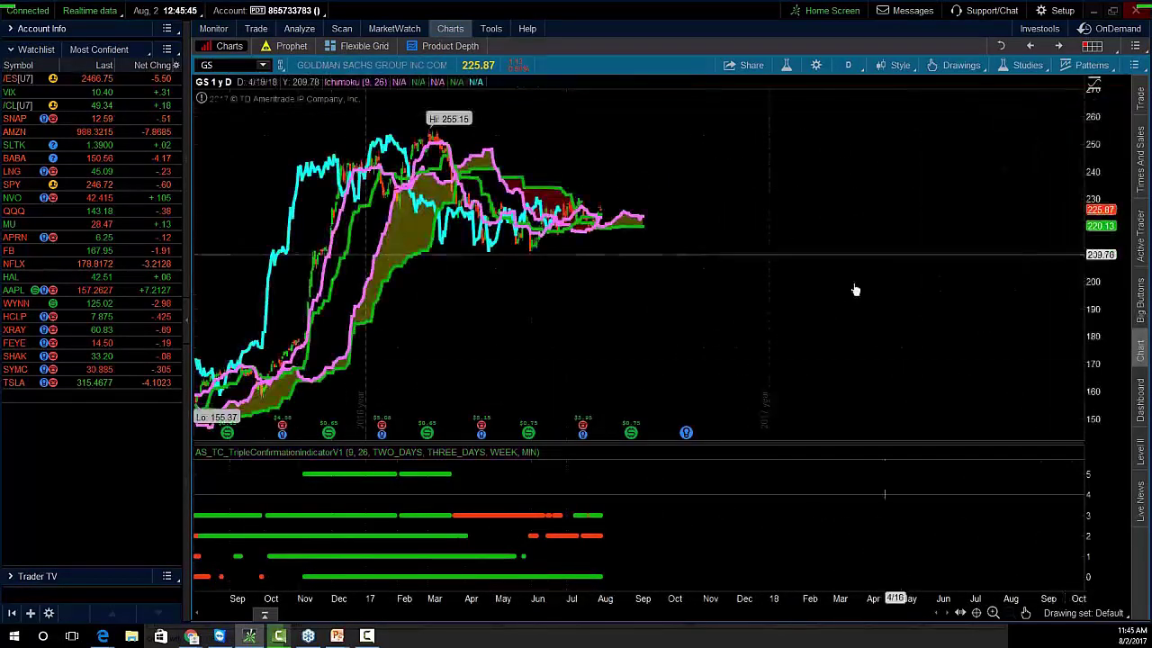
{"action": "left_click", "coordinate": [993, 612]}
{"action": "left_click", "coordinate": [993, 613]}
{"action": "left_click_drag", "start_coordinate": [549, 254], "coordinate": [1034, 248]}
{"action": "left_click_drag", "start_coordinate": [342, 252], "coordinate": [1079, 270]}
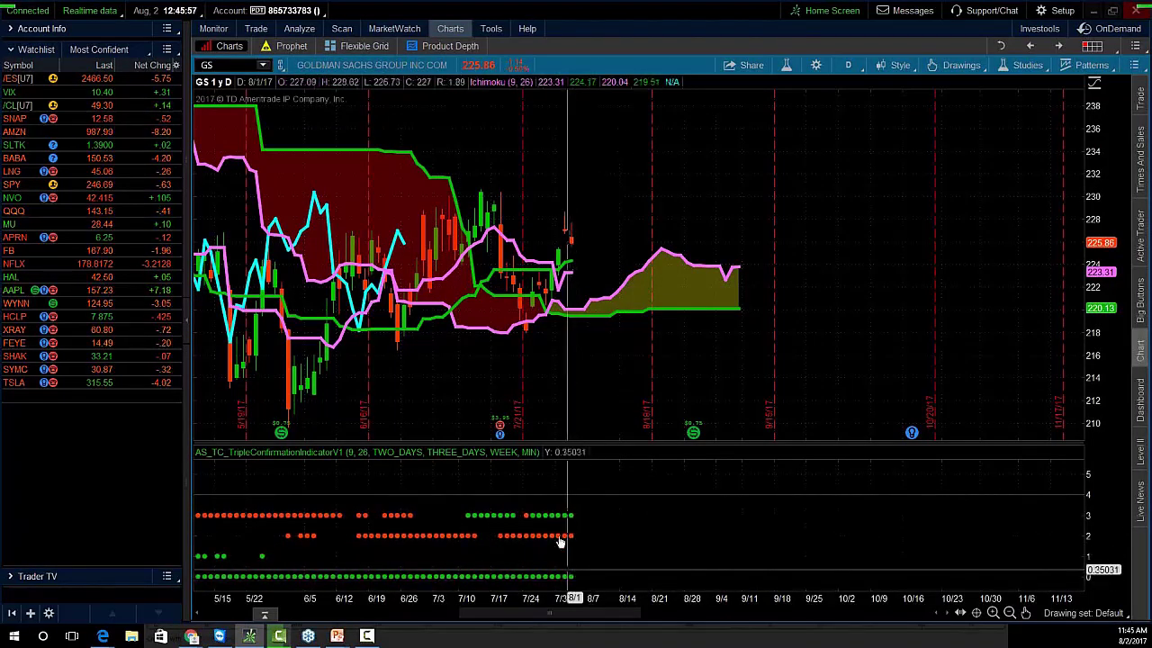
Enlarge the indicator pane, then load the symbol SIRI with automatic price scaling and bring its recent candles and indicator dots into close view
{"action": "left_click_drag", "start_coordinate": [755, 442], "coordinate": [765, 394]}
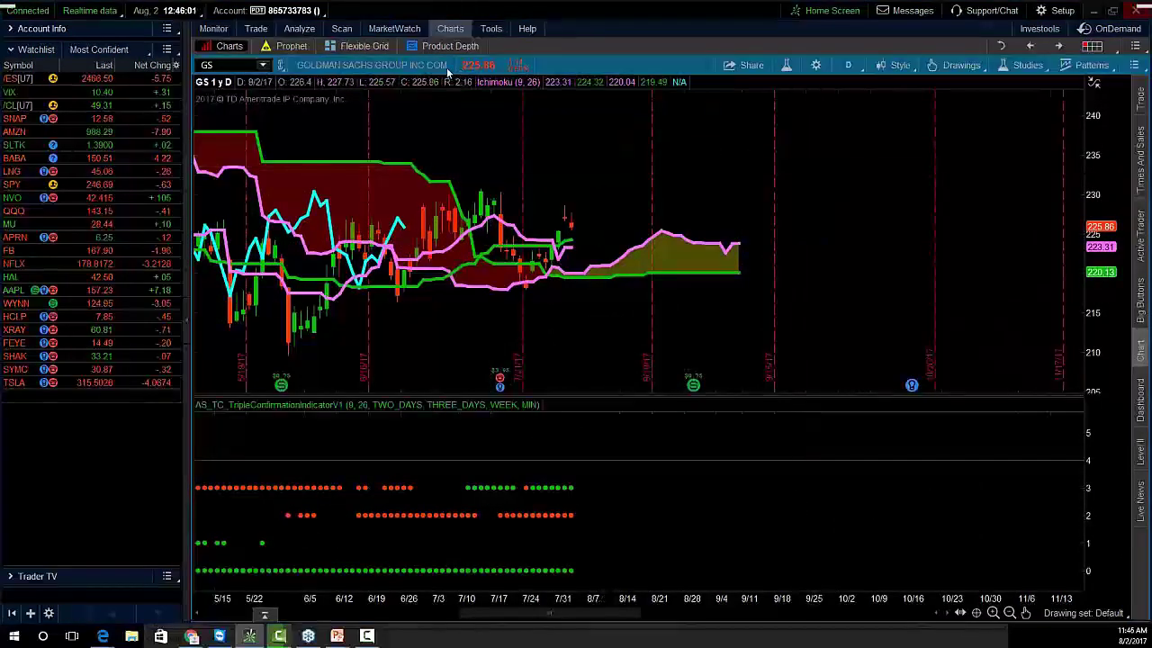
{"action": "left_click", "coordinate": [219, 61]}
{"action": "type", "text": "SIR"}
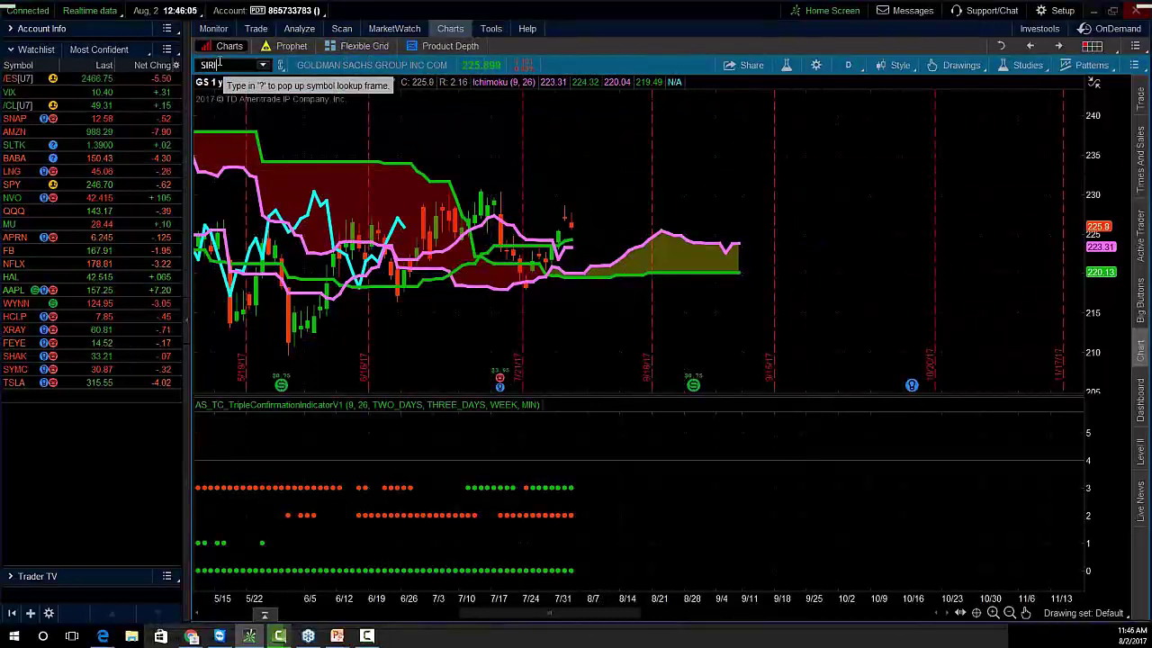
{"action": "type", "text": "I"}
{"action": "key", "text": "Return"}
{"action": "left_click", "coordinate": [1095, 85]}
{"action": "left_click", "coordinate": [1049, 108]}
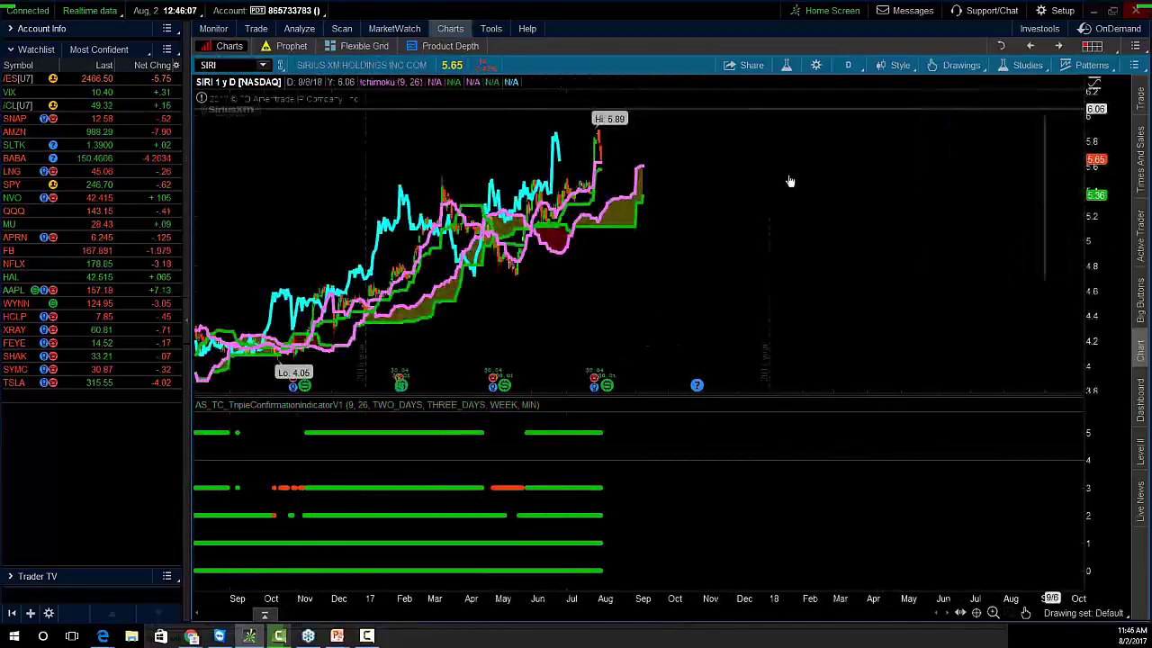
{"action": "left_click", "coordinate": [993, 613]}
{"action": "left_click", "coordinate": [993, 613]}
{"action": "left_click_drag", "start_coordinate": [357, 288], "coordinate": [1116, 283]}
{"action": "left_click_drag", "start_coordinate": [597, 261], "coordinate": [1034, 224]}
{"action": "left_click_drag", "start_coordinate": [263, 288], "coordinate": [738, 295]}
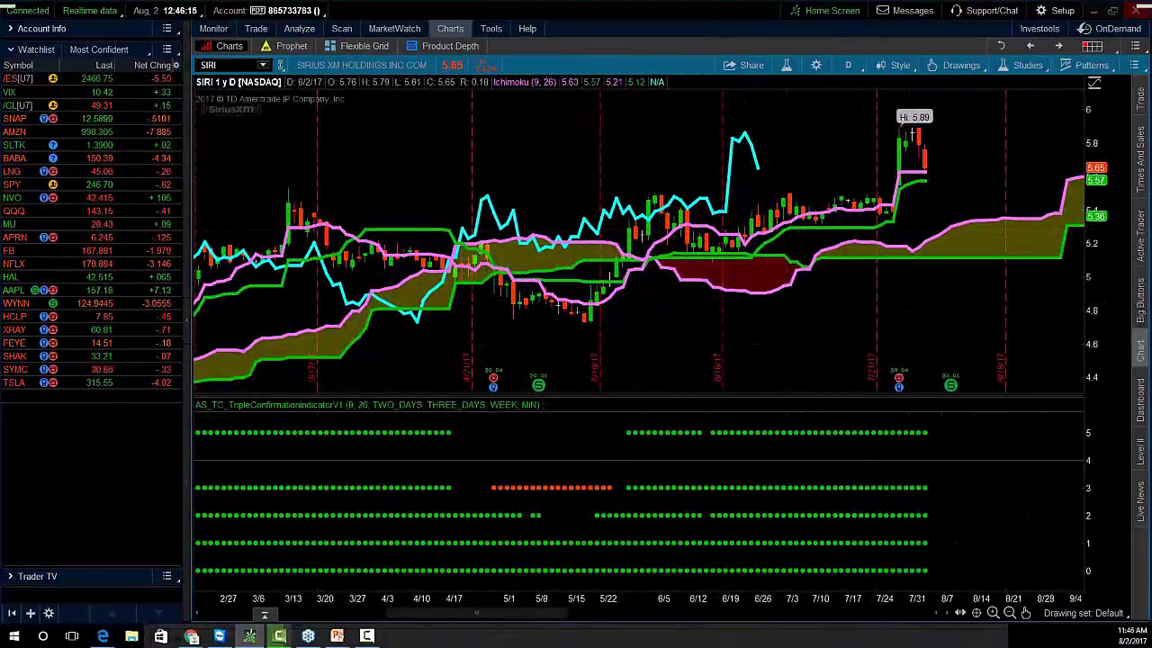
Handwrite "Breakout: Shortest" above the SIRI price action and "MTA" beneath the May candles
{"action": "key", "text": "F10"}
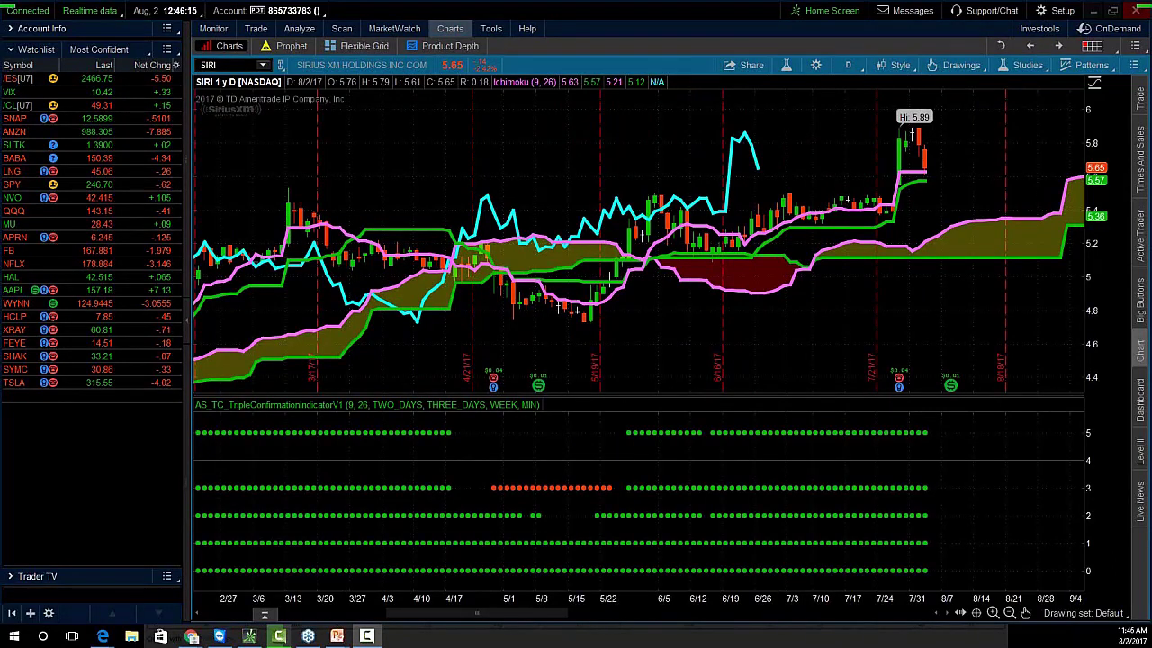
{"action": "mouse_move", "coordinate": [447, 107]}
{"action": "left_mouse_down"}
{"action": "mouse_move", "coordinate": [460, 142]}
{"action": "mouse_move", "coordinate": [524, 112]}
{"action": "mouse_move", "coordinate": [537, 133]}
{"action": "mouse_move", "coordinate": [563, 108]}
{"action": "left_mouse_up"}
{"action": "left_click", "coordinate": [570, 126]}
{"action": "left_click_drag", "start_coordinate": [603, 108], "coordinate": [592, 127]}
{"action": "mouse_move", "coordinate": [627, 92]}
{"action": "left_mouse_down"}
{"action": "mouse_move", "coordinate": [627, 132]}
{"action": "mouse_move", "coordinate": [702, 135]}
{"action": "mouse_move", "coordinate": [733, 112]}
{"action": "mouse_move", "coordinate": [756, 133]}
{"action": "left_mouse_up"}
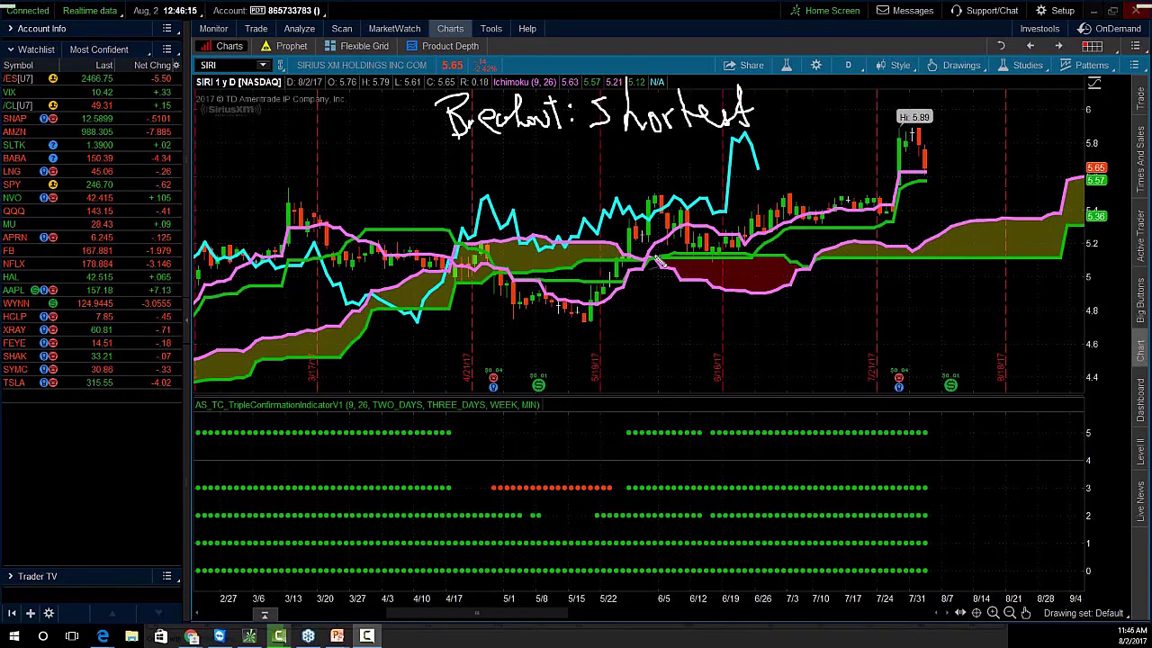
{"action": "mouse_move", "coordinate": [479, 383]}
{"action": "left_mouse_down"}
{"action": "mouse_move", "coordinate": [497, 360]}
{"action": "mouse_move", "coordinate": [504, 382]}
{"action": "mouse_move", "coordinate": [538, 378]}
{"action": "mouse_move", "coordinate": [558, 329]}
{"action": "mouse_move", "coordinate": [574, 367]}
{"action": "left_mouse_up"}
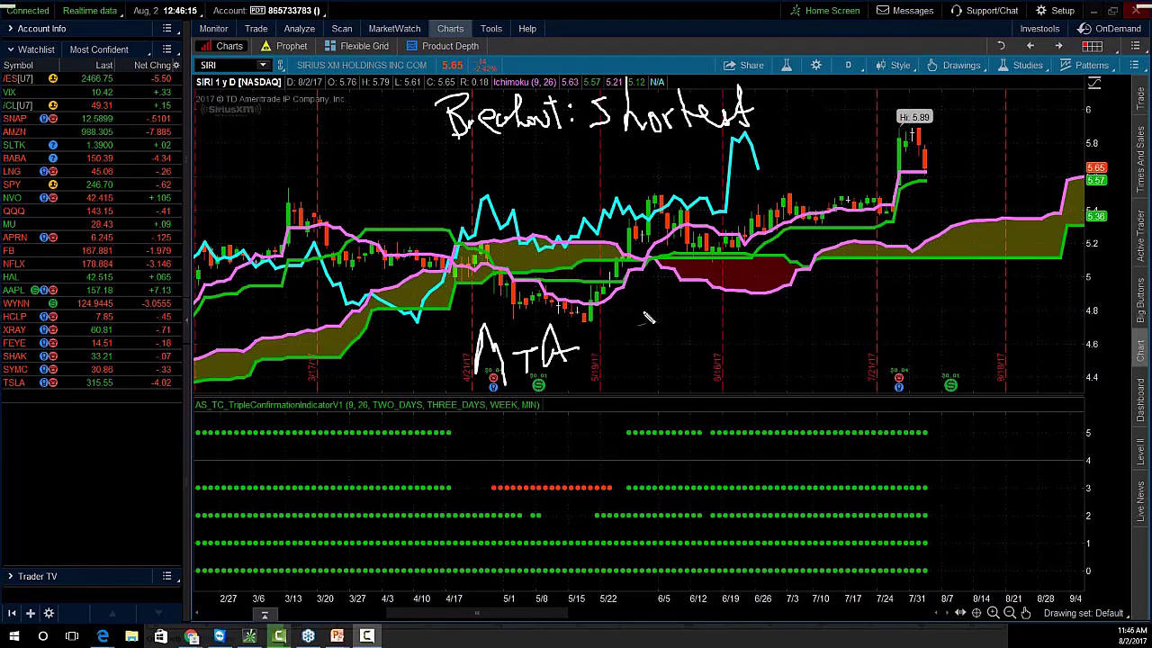
Circle SIRI's late-May and mid-June candles and matching dot columns, and label the dot rows D, 2D, 3D and Weekly
{"action": "mouse_move", "coordinate": [635, 421]}
{"action": "left_mouse_down"}
{"action": "mouse_move", "coordinate": [650, 444]}
{"action": "mouse_move", "coordinate": [646, 553]}
{"action": "mouse_move", "coordinate": [621, 581]}
{"action": "mouse_move", "coordinate": [627, 410]}
{"action": "left_mouse_up"}
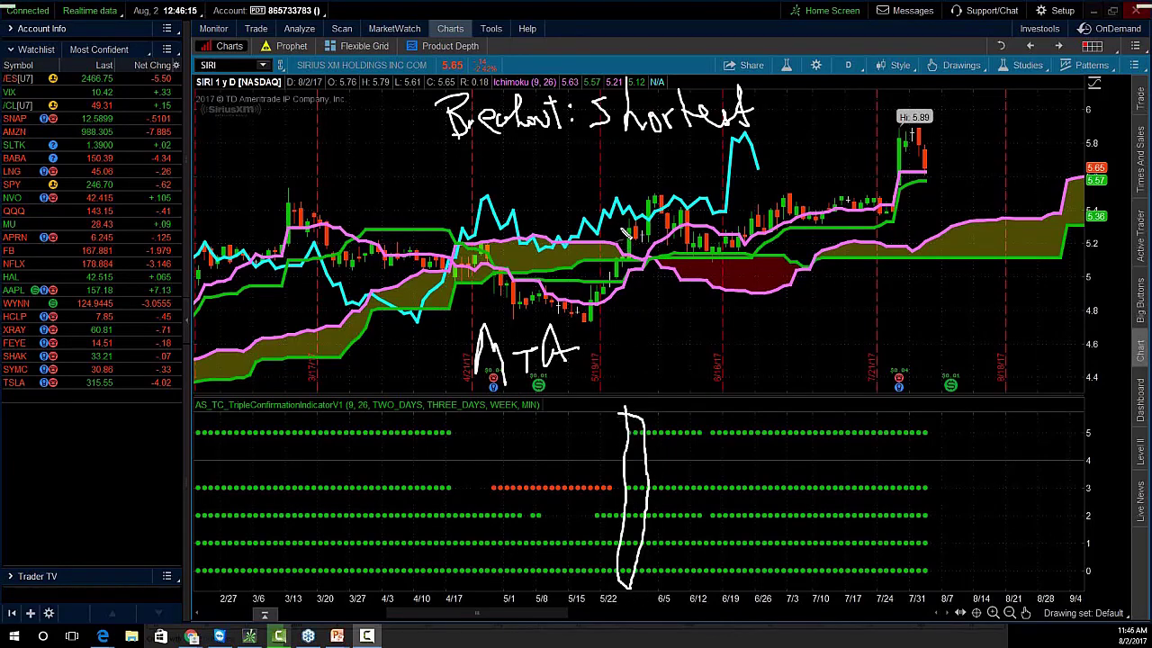
{"action": "left_click_drag", "start_coordinate": [639, 229], "coordinate": [650, 248]}
{"action": "mouse_move", "coordinate": [629, 286]}
{"action": "left_mouse_down"}
{"action": "mouse_move", "coordinate": [656, 288]}
{"action": "mouse_move", "coordinate": [629, 294]}
{"action": "left_mouse_up"}
{"action": "left_click_drag", "start_coordinate": [729, 250], "coordinate": [714, 246]}
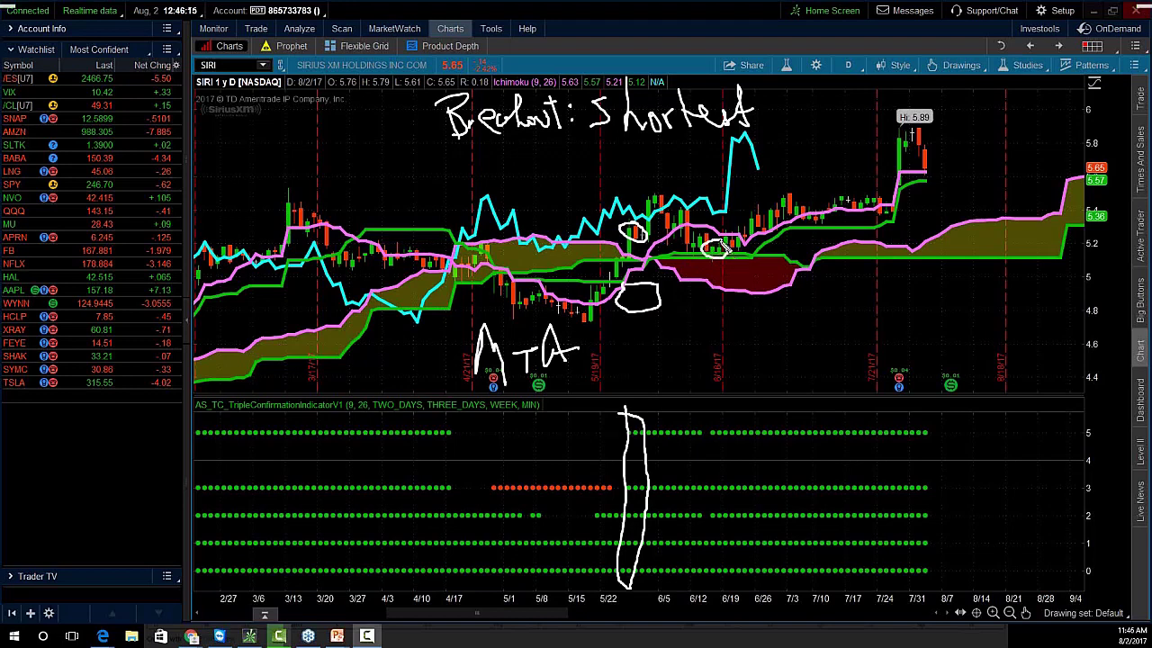
{"action": "mouse_move", "coordinate": [711, 410]}
{"action": "left_mouse_down"}
{"action": "mouse_move", "coordinate": [739, 444]}
{"action": "mouse_move", "coordinate": [756, 580]}
{"action": "mouse_move", "coordinate": [714, 423]}
{"action": "left_mouse_up"}
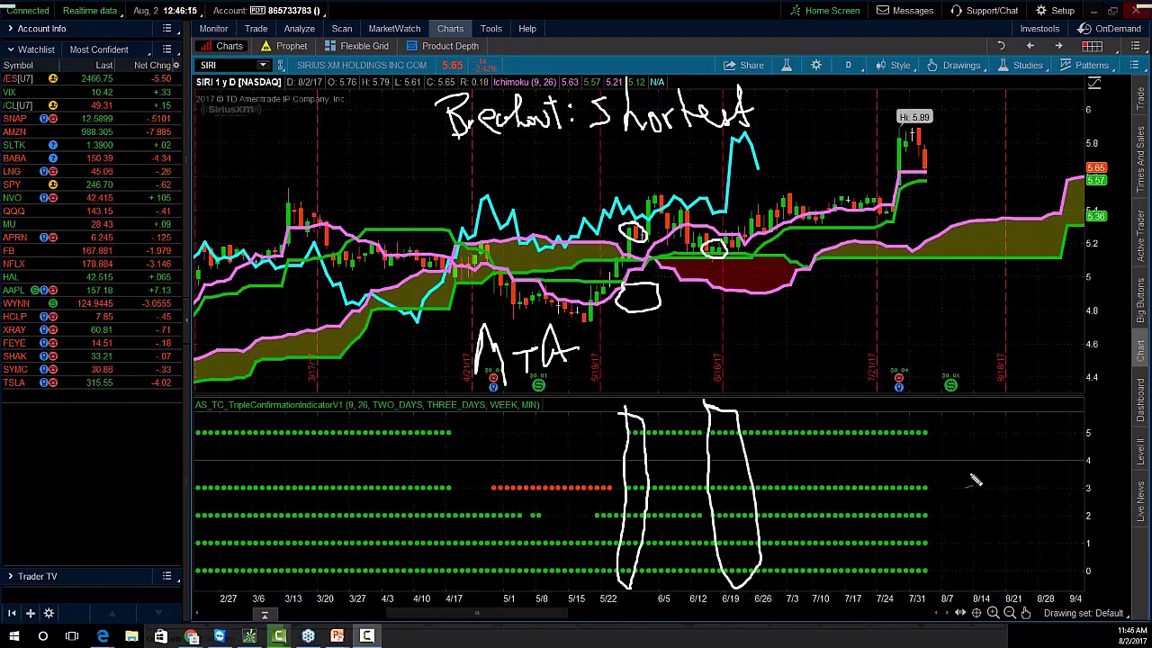
{"action": "mouse_move", "coordinate": [936, 479]}
{"action": "left_mouse_down"}
{"action": "mouse_move", "coordinate": [952, 495]}
{"action": "mouse_move", "coordinate": [952, 551]}
{"action": "mouse_move", "coordinate": [1004, 580]}
{"action": "mouse_move", "coordinate": [1038, 583]}
{"action": "left_mouse_up"}
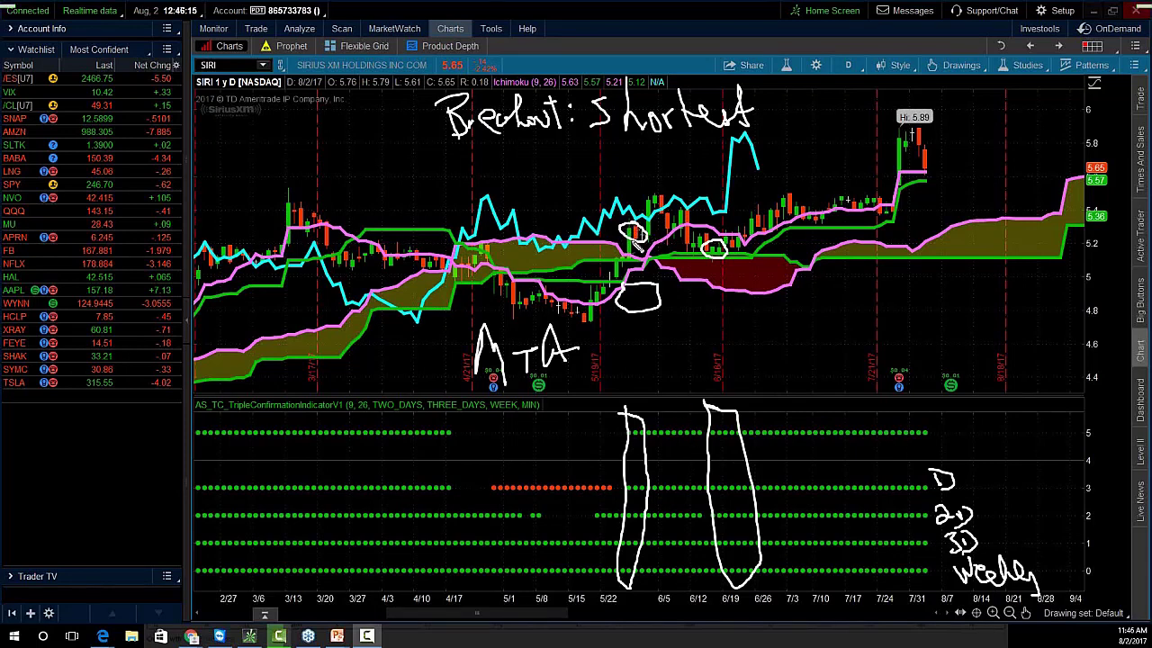
{"action": "mouse_move", "coordinate": [927, 94]}
{"action": "left_mouse_down"}
{"action": "mouse_move", "coordinate": [900, 121]}
{"action": "mouse_move", "coordinate": [972, 78]}
{"action": "left_mouse_up"}
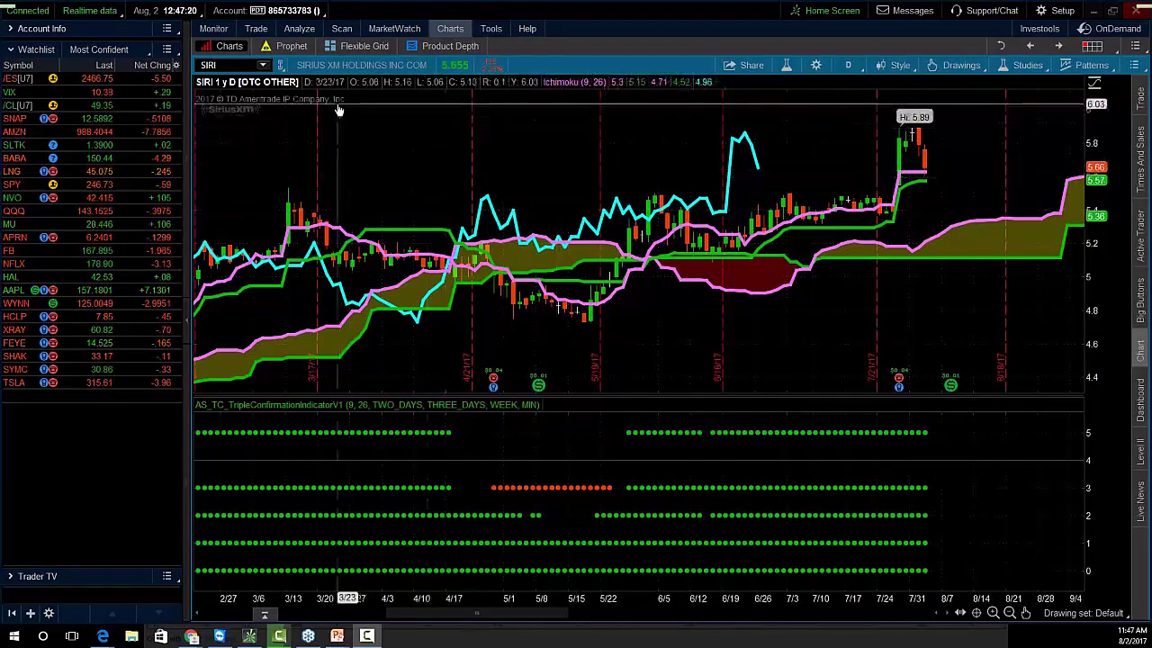
Load the symbol QQQ and bring its recent candles and indicator dots into close view
{"action": "left_click", "coordinate": [244, 69]}
{"action": "type", "text": "QQ"}
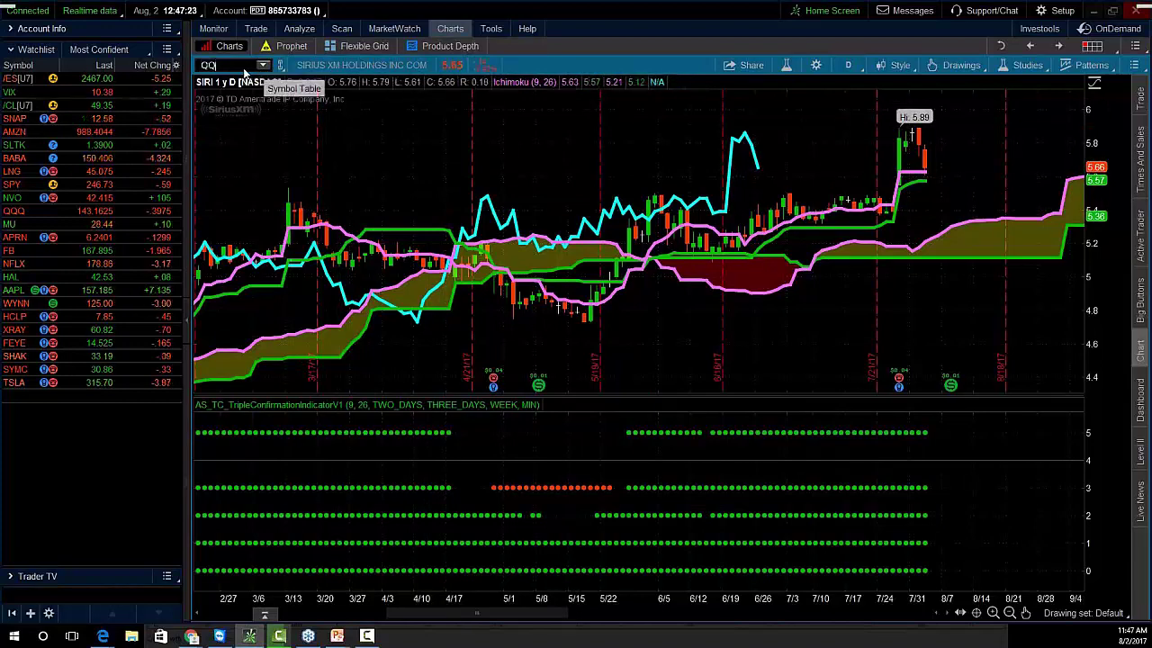
{"action": "type", "text": "Q"}
{"action": "key", "text": "Return"}
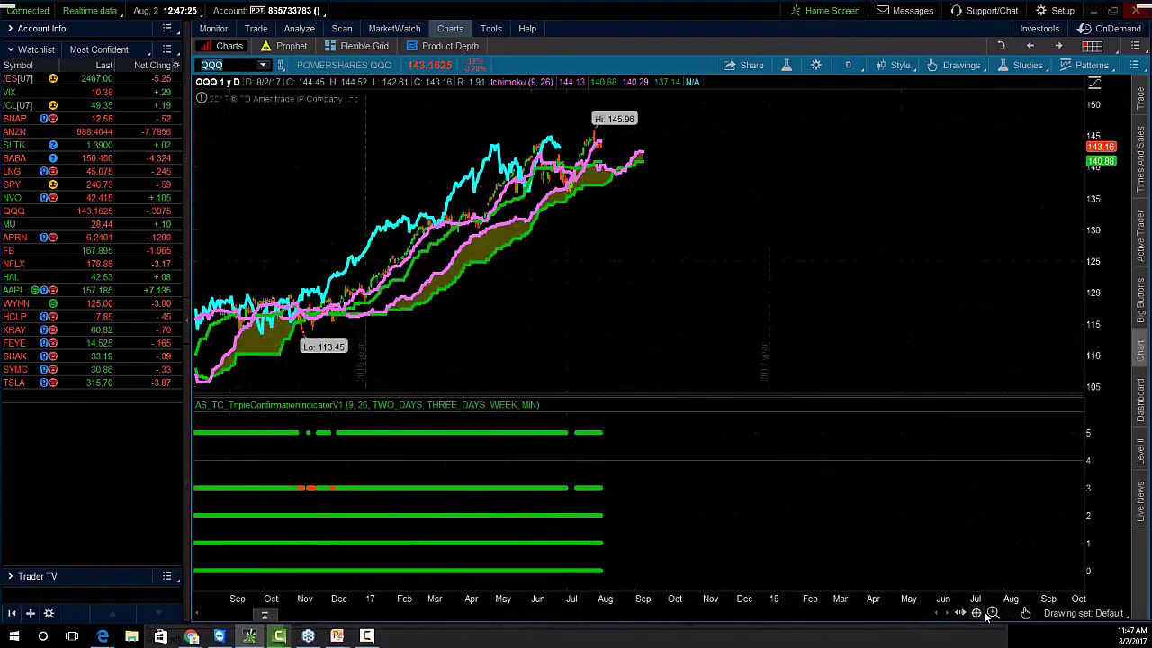
{"action": "left_click", "coordinate": [990, 612]}
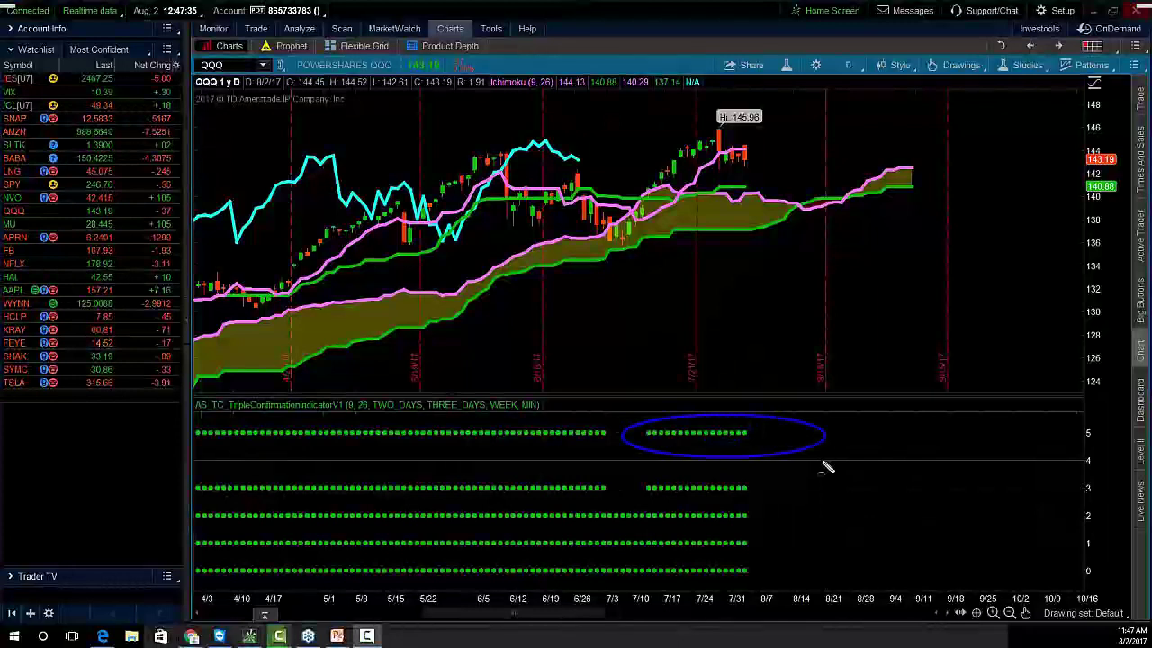
Mark QQQ's July breakout with blue ellipses around the latest top-row dots, the breakout candles, the area beneath them and the recent high
{"action": "left_click_drag", "start_coordinate": [637, 183], "coordinate": [659, 203]}
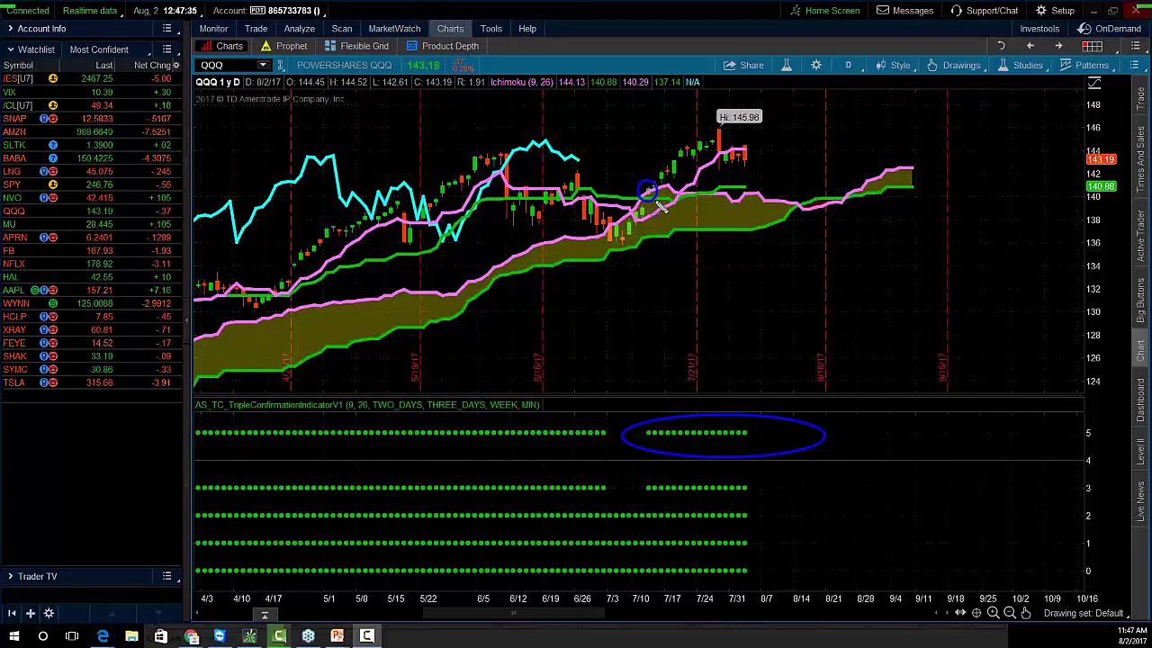
{"action": "left_click_drag", "start_coordinate": [644, 243], "coordinate": [677, 262]}
{"action": "left_click_drag", "start_coordinate": [716, 110], "coordinate": [792, 134]}
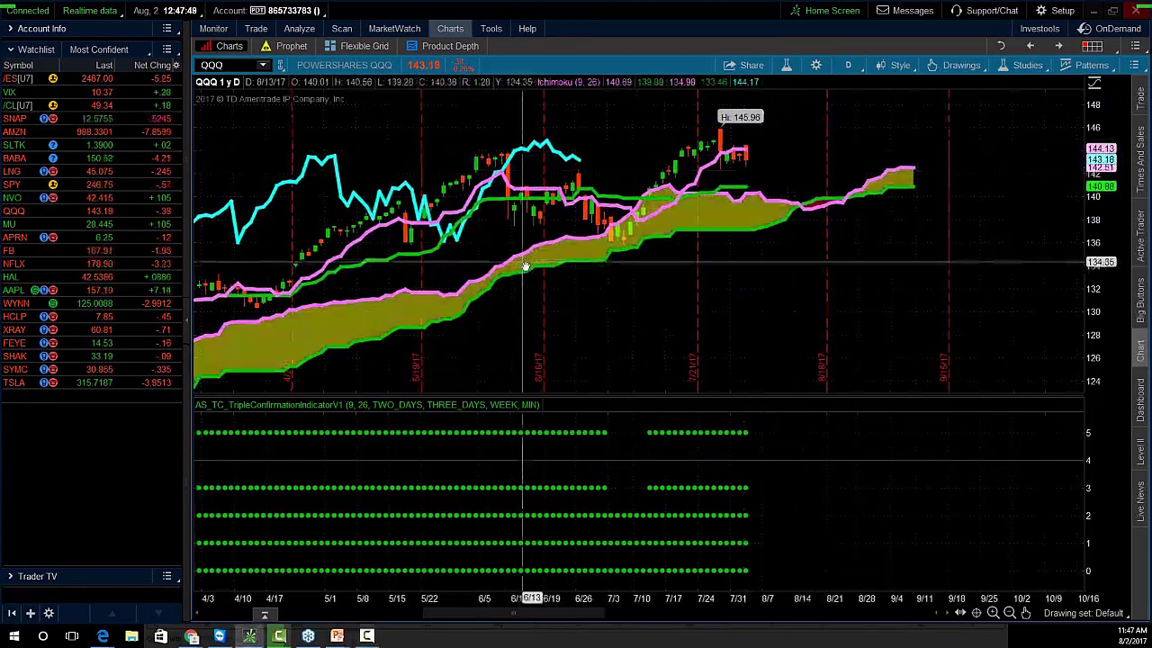
Mark QQQ's early-December 2016 breakout candle, the area beneath it and the early-June 2017 highs with ellipses
{"action": "left_click_drag", "start_coordinate": [524, 265], "coordinate": [866, 205]}
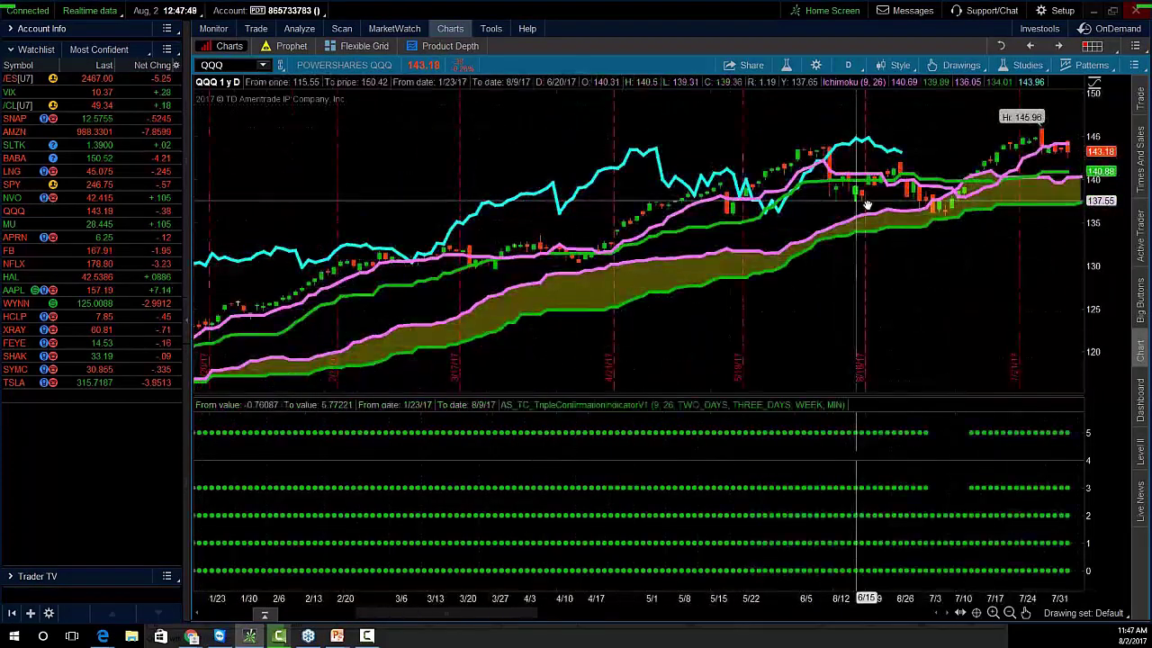
{"action": "left_click_drag", "start_coordinate": [648, 254], "coordinate": [889, 255]}
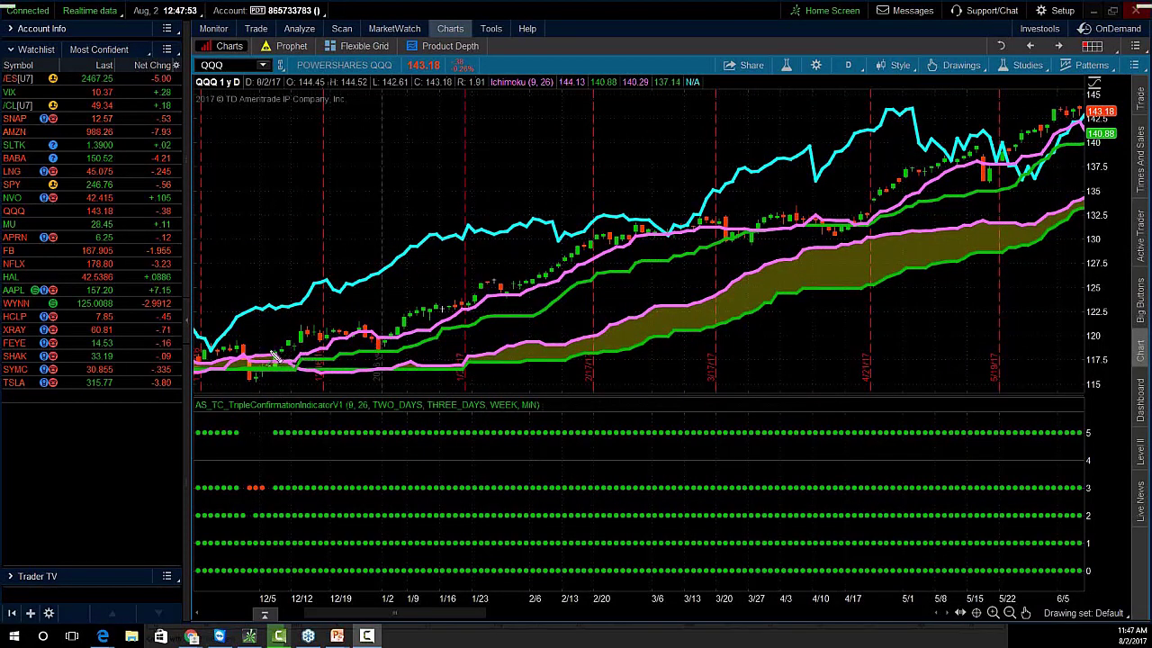
{"action": "mouse_move", "coordinate": [262, 345]}
{"action": "left_mouse_down"}
{"action": "mouse_move", "coordinate": [291, 363]}
{"action": "mouse_move", "coordinate": [279, 356]}
{"action": "left_mouse_up"}
{"action": "left_click_drag", "start_coordinate": [267, 374], "coordinate": [308, 399]}
{"action": "left_click_drag", "start_coordinate": [1041, 98], "coordinate": [1092, 118]}
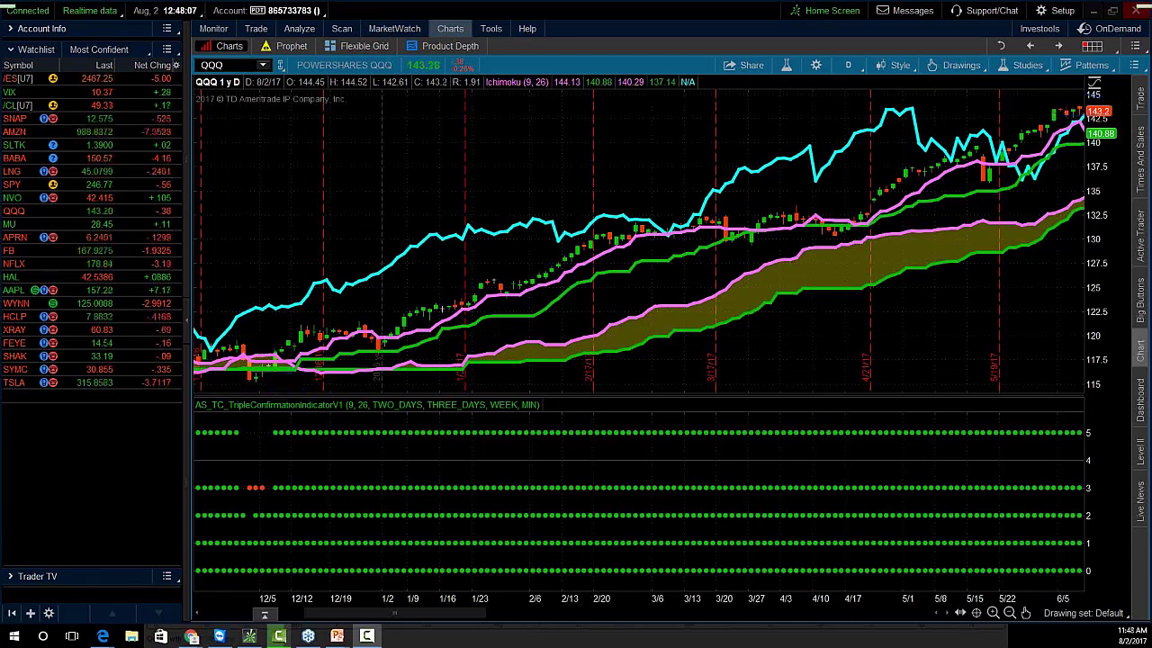
Load the symbol MOMO, bring its recent candles and indicator dots into close view, and dismiss the alert pop-ups
{"action": "left_click_drag", "start_coordinate": [916, 300], "coordinate": [594, 301]}
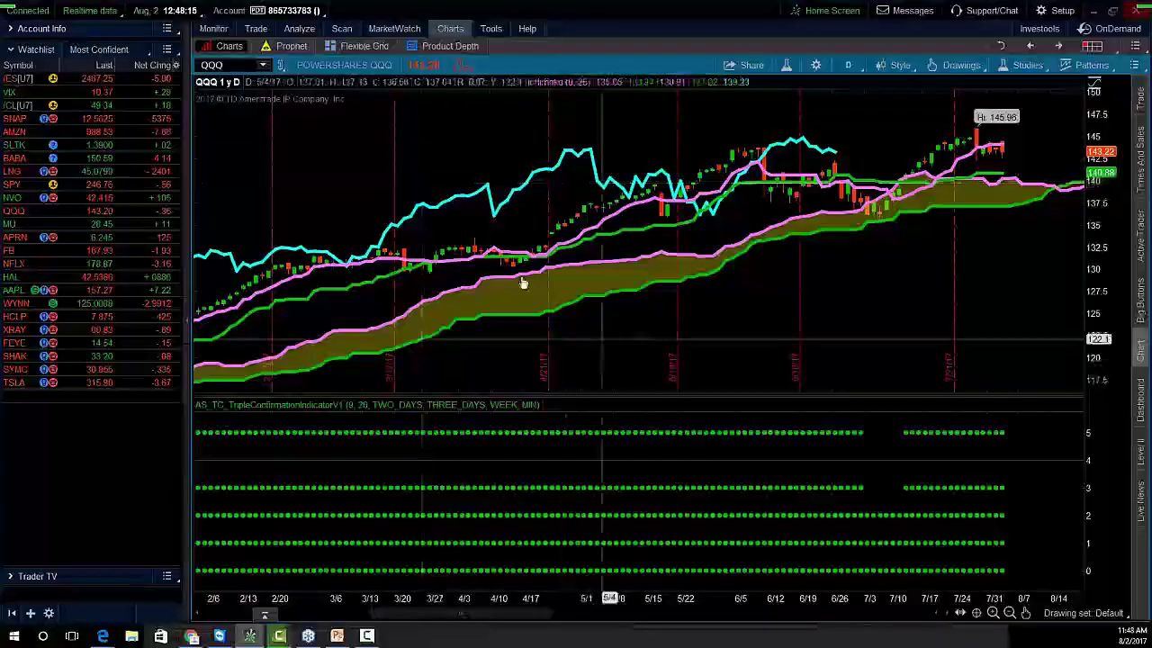
{"action": "left_click", "coordinate": [225, 65]}
{"action": "type", "text": "MOMO"}
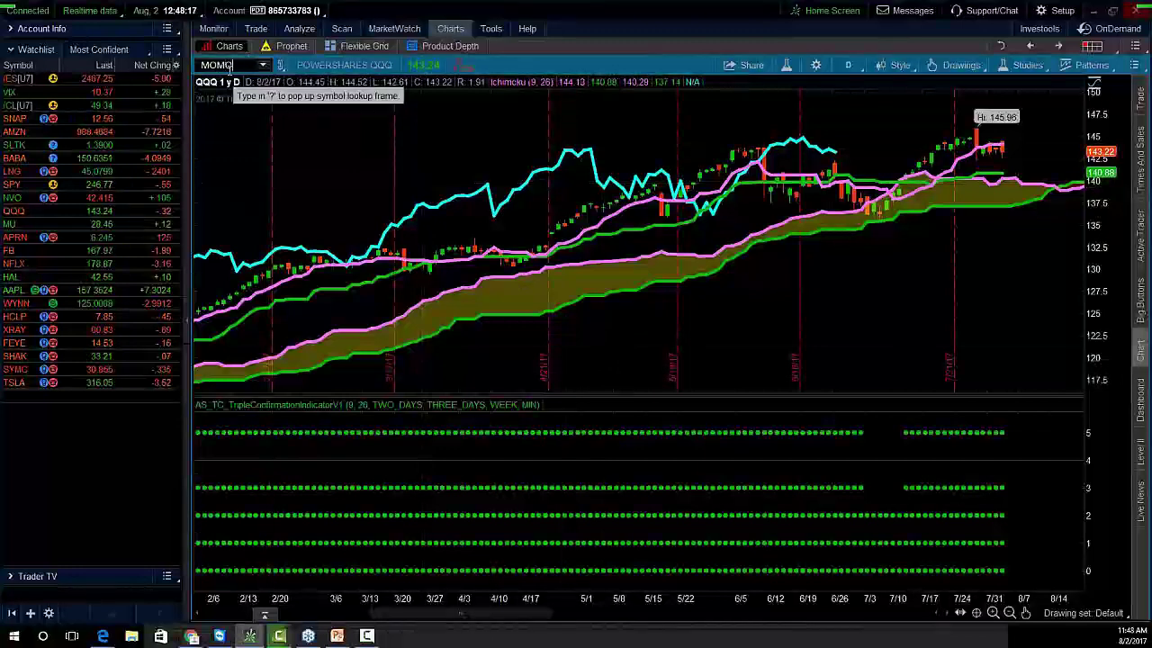
{"action": "key", "text": "Return"}
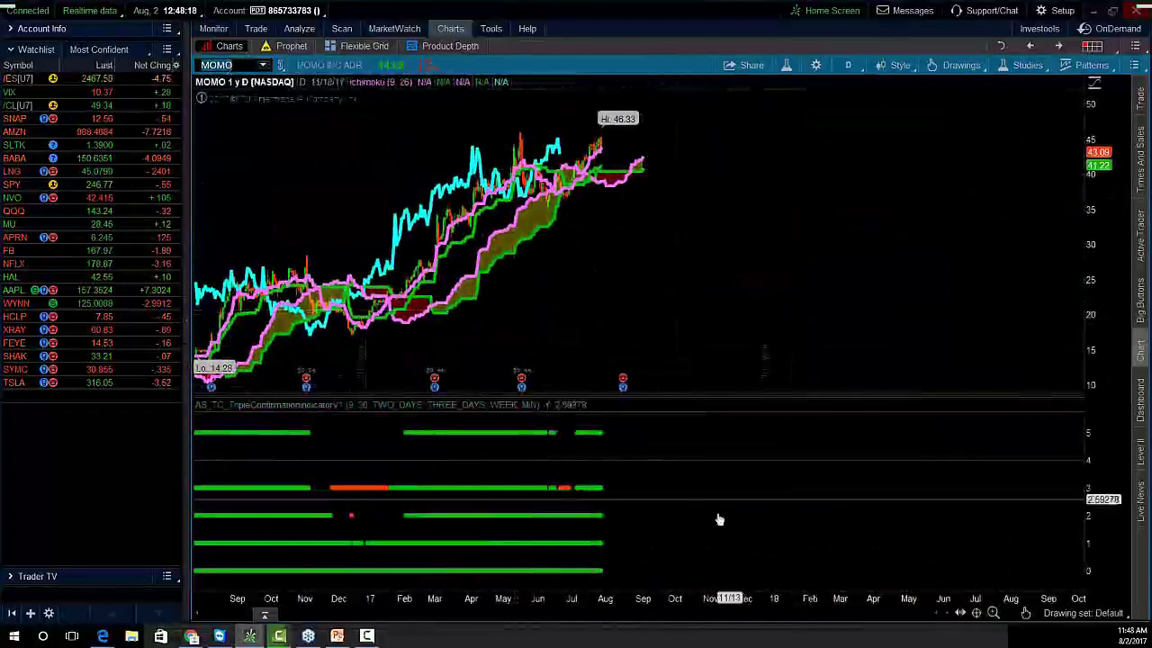
{"action": "left_click", "coordinate": [993, 613]}
{"action": "left_click", "coordinate": [994, 612]}
{"action": "left_click_drag", "start_coordinate": [388, 316], "coordinate": [1065, 252]}
{"action": "left_click_drag", "start_coordinate": [546, 285], "coordinate": [1118, 247]}
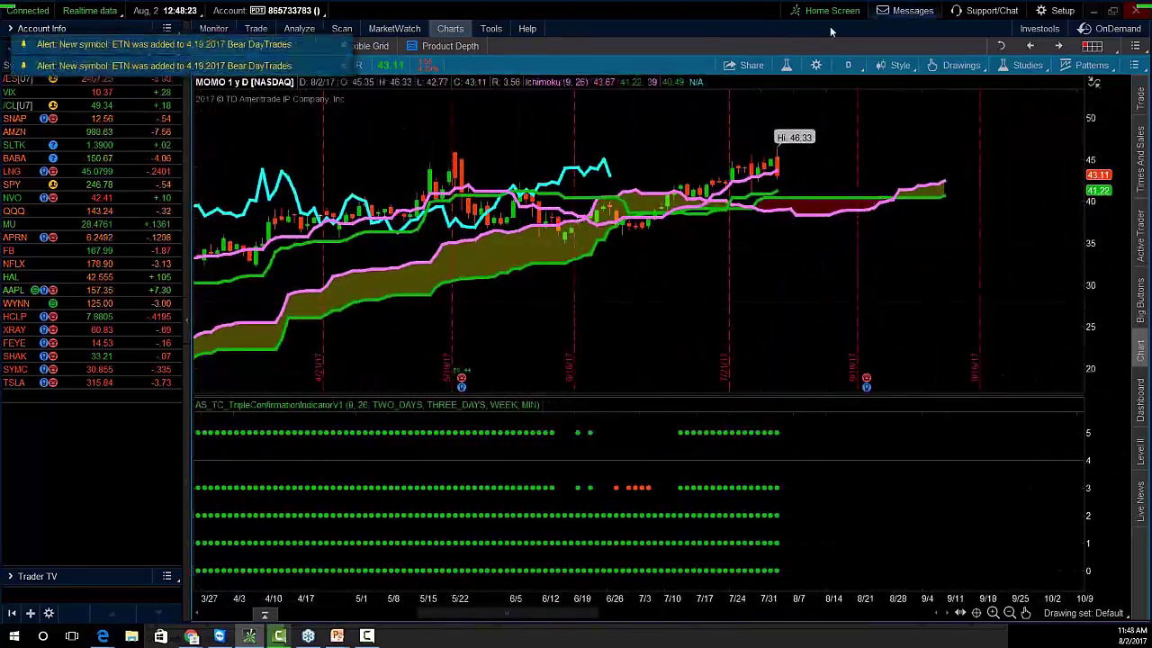
{"action": "left_click", "coordinate": [343, 44]}
{"action": "left_click", "coordinate": [345, 45]}
Circle MOMO's late-June pullback candles and red dots, the July breakout candle with its first top-row dot, and the area beneath it
{"action": "key", "text": "F10"}
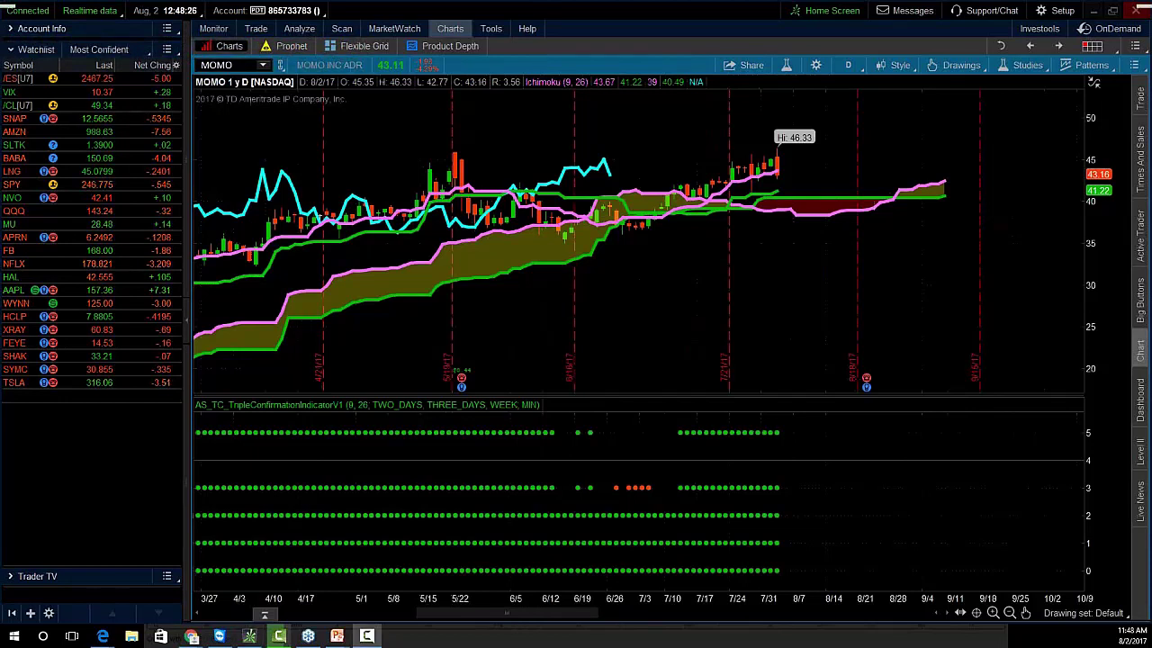
{"action": "left_click_drag", "start_coordinate": [607, 207], "coordinate": [656, 235]}
{"action": "mouse_move", "coordinate": [608, 472]}
{"action": "left_mouse_down"}
{"action": "mouse_move", "coordinate": [619, 493]}
{"action": "mouse_move", "coordinate": [689, 514]}
{"action": "left_mouse_up"}
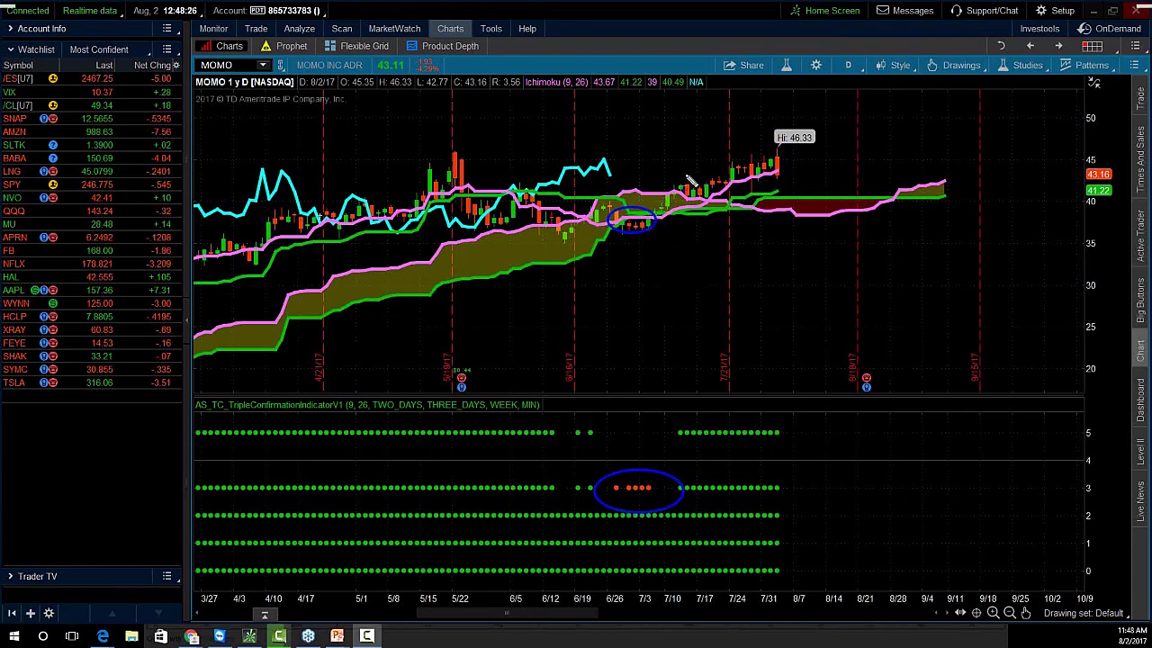
{"action": "left_click_drag", "start_coordinate": [668, 177], "coordinate": [692, 203]}
{"action": "left_click_drag", "start_coordinate": [671, 417], "coordinate": [690, 443]}
{"action": "left_click_drag", "start_coordinate": [681, 218], "coordinate": [753, 242]}
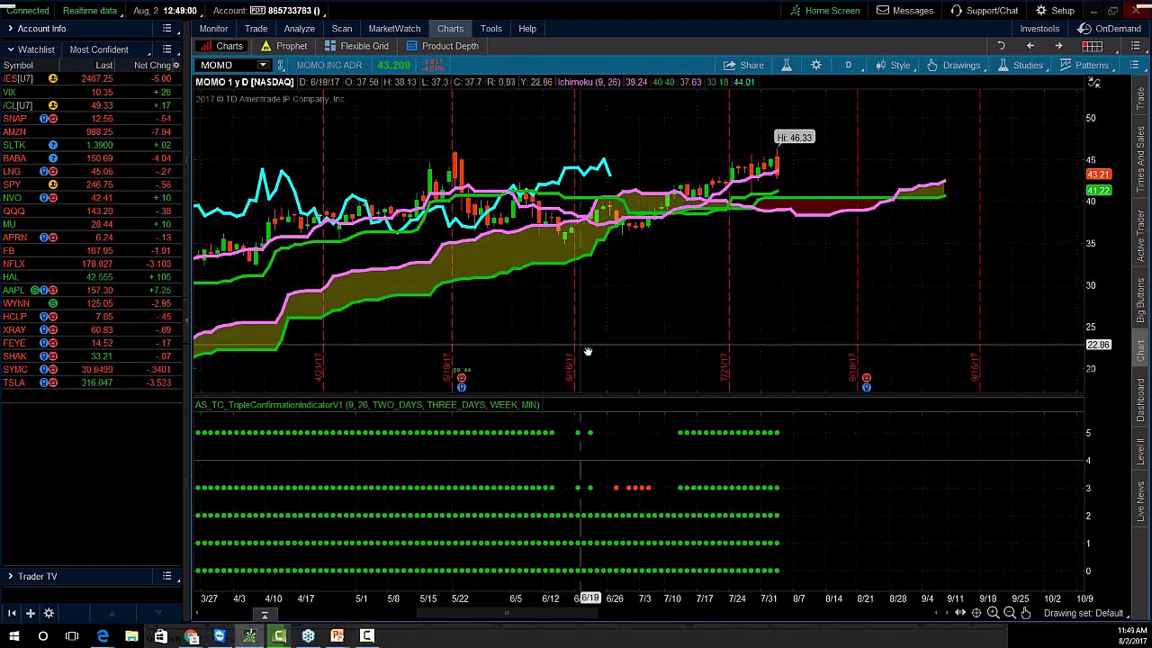
Circle MOMO's early-February 2017 breakout candles, the matching column of indicator dots and the area beneath the cloud
{"action": "left_click_drag", "start_coordinate": [589, 348], "coordinate": [1052, 306]}
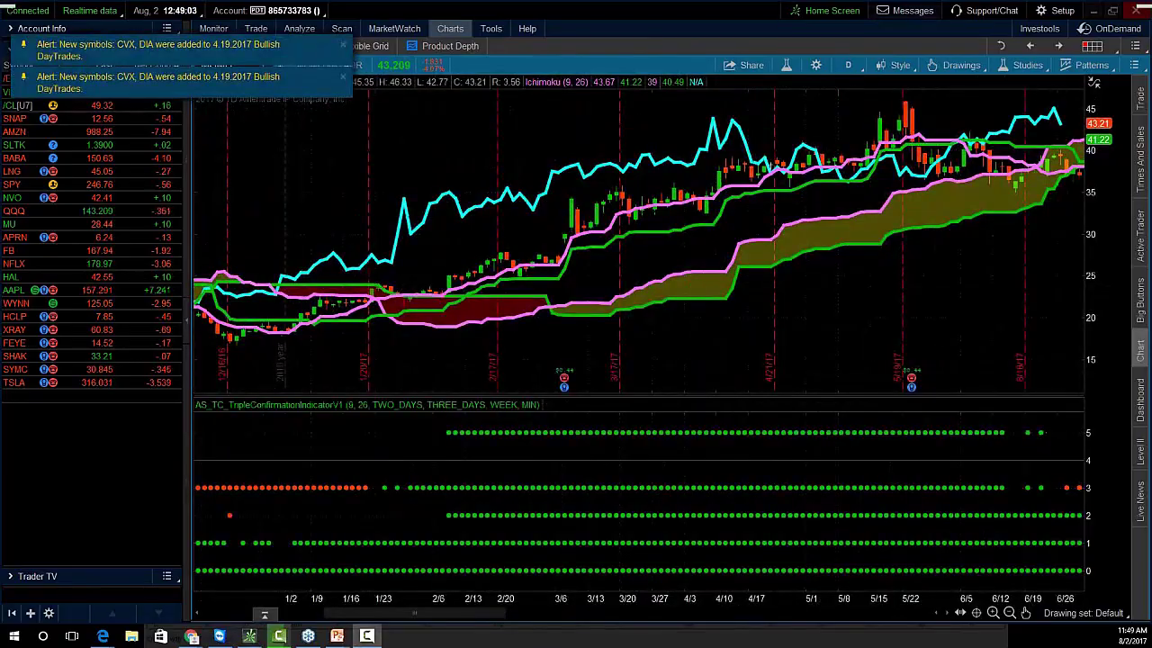
{"action": "left_click_drag", "start_coordinate": [434, 265], "coordinate": [463, 305]}
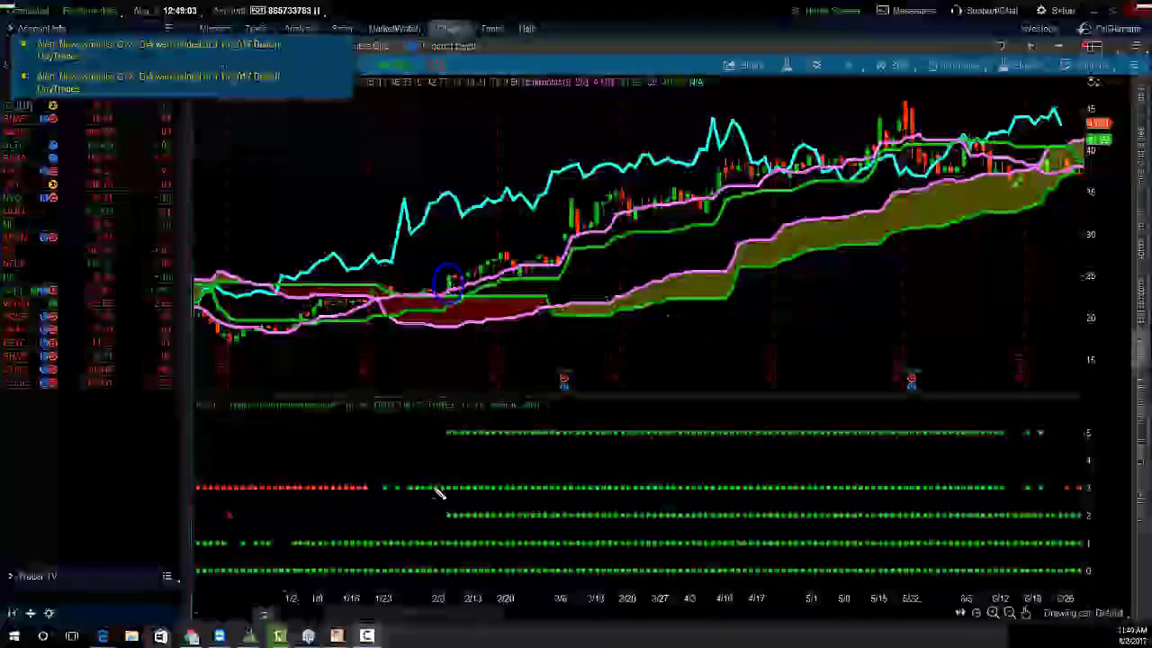
{"action": "left_click_drag", "start_coordinate": [449, 427], "coordinate": [486, 596]}
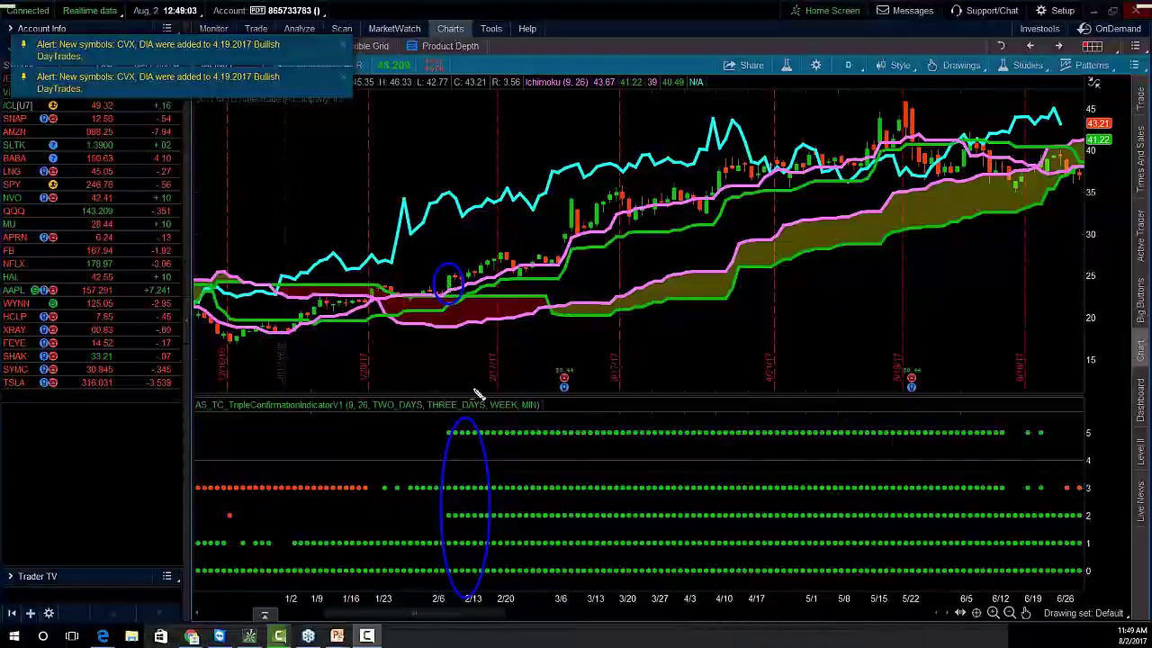
{"action": "left_click_drag", "start_coordinate": [441, 331], "coordinate": [479, 353]}
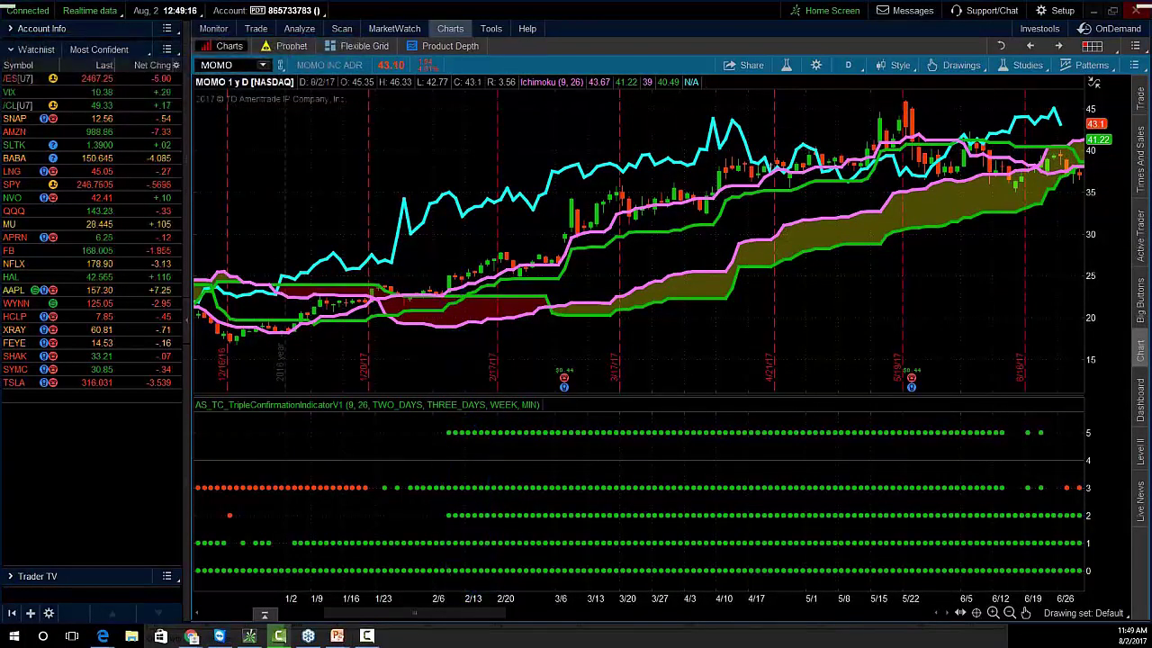
Load the symbol OLED, fit its price scale and bring the 2017 candles and indicator dots into close view
{"action": "left_click", "coordinate": [244, 68]}
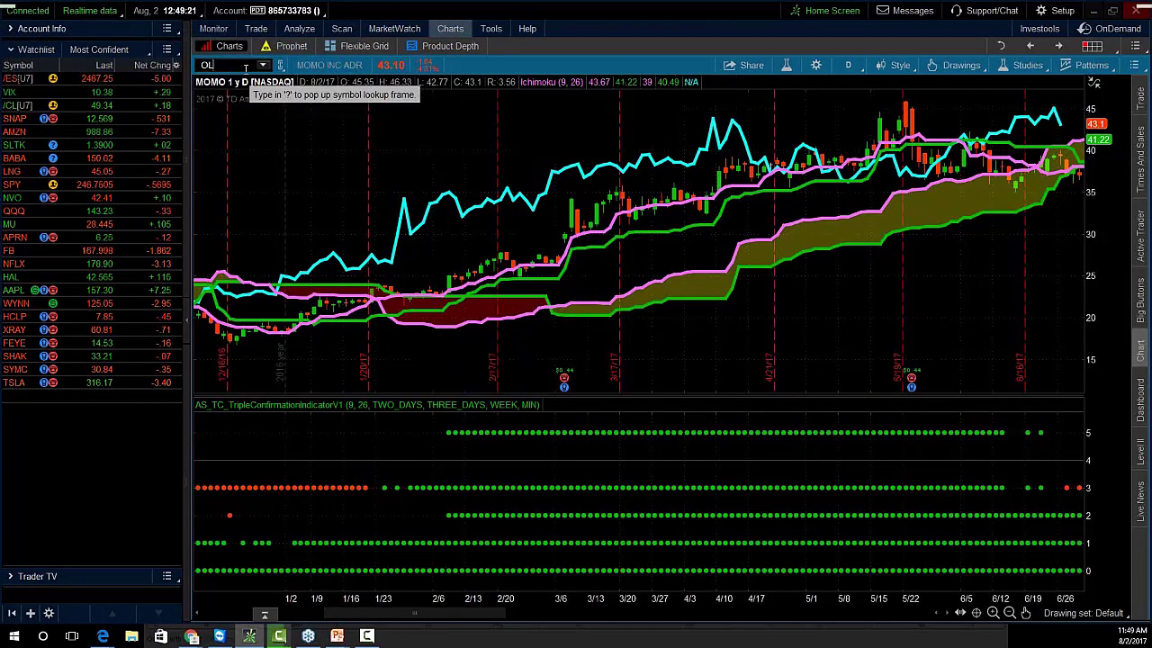
{"action": "type", "text": "OLED"}
{"action": "key", "text": "Return"}
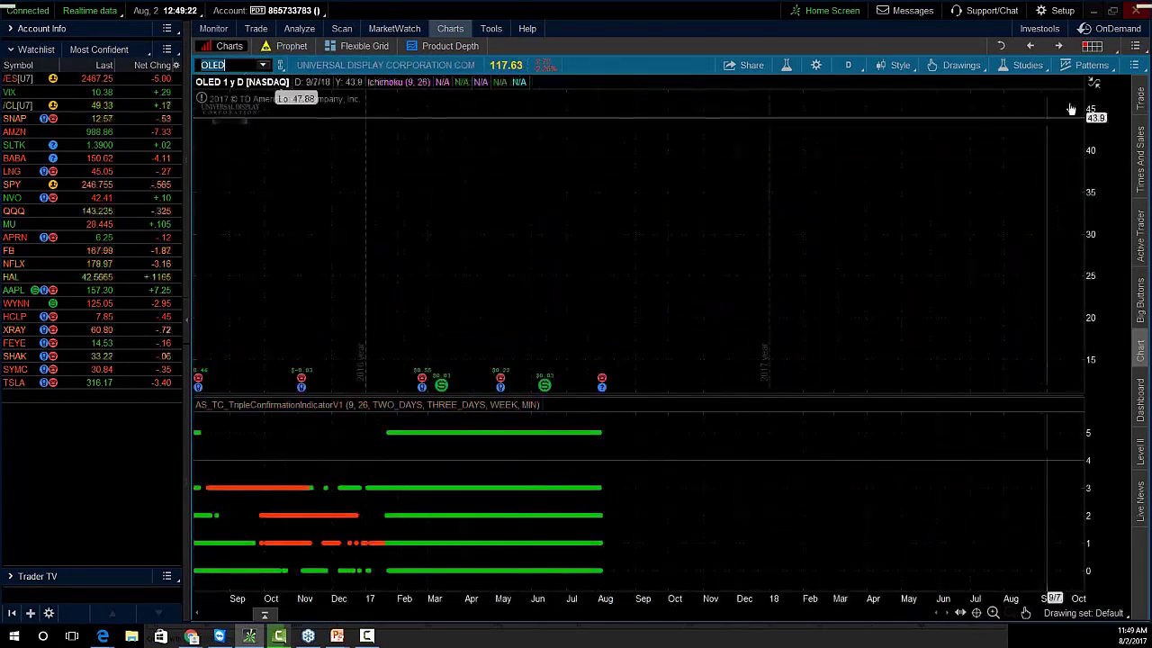
{"action": "left_click", "coordinate": [1092, 85]}
{"action": "left_click", "coordinate": [981, 110]}
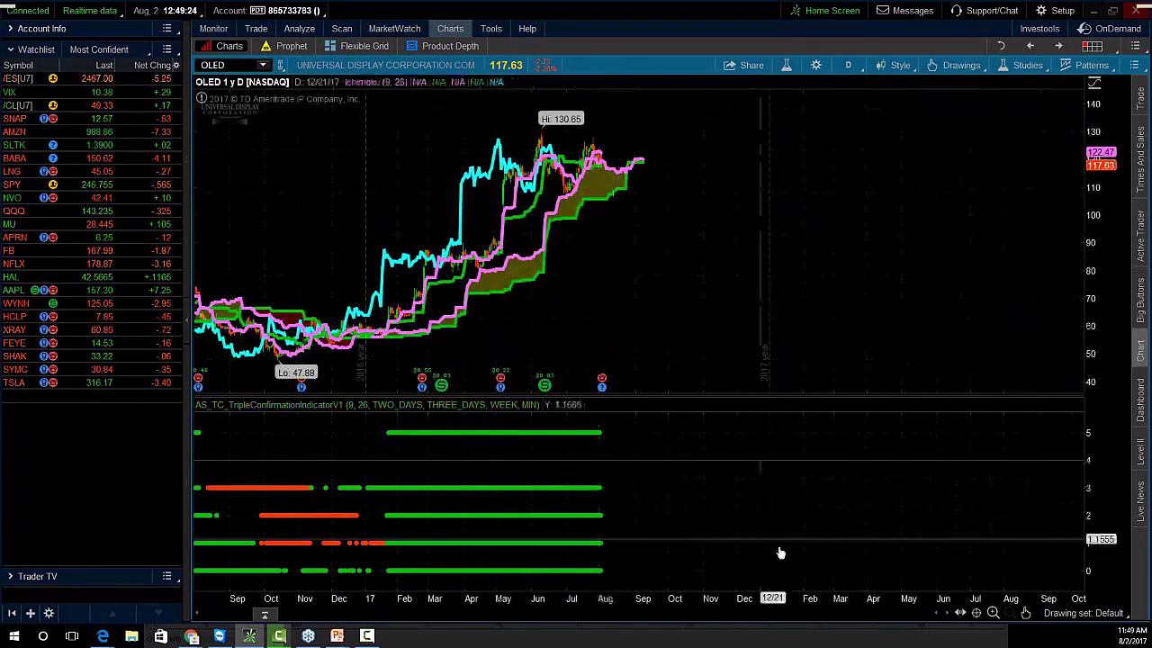
{"action": "left_click", "coordinate": [993, 613]}
{"action": "left_click_drag", "start_coordinate": [498, 293], "coordinate": [1038, 267]}
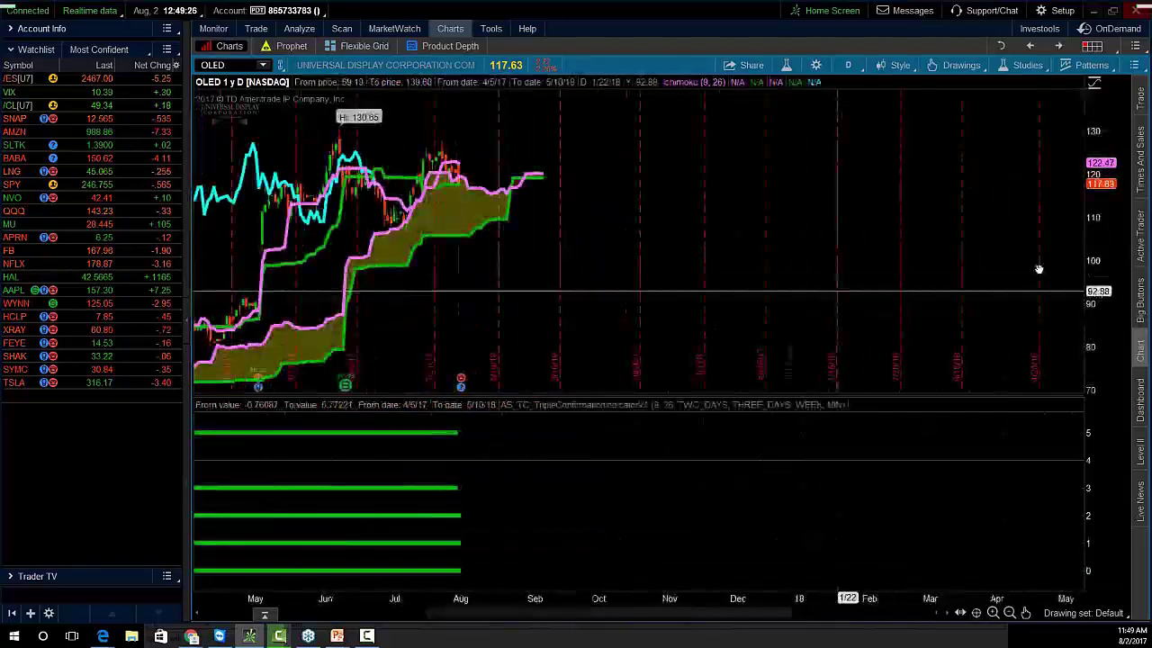
{"action": "left_click_drag", "start_coordinate": [825, 282], "coordinate": [845, 286]}
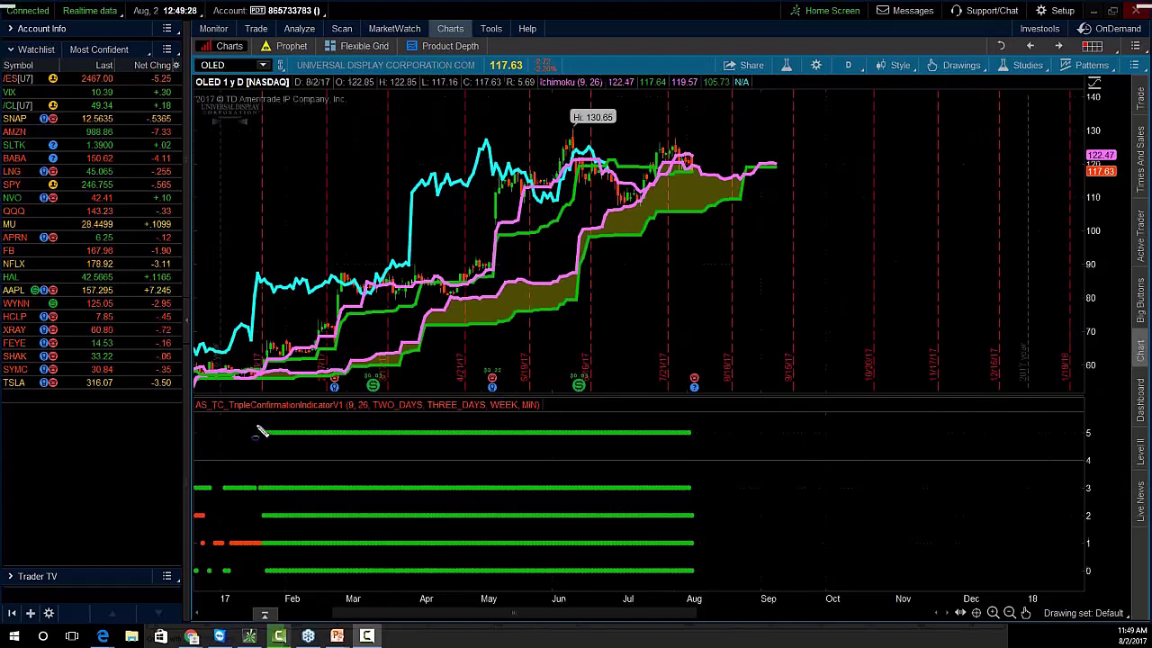
Circle OLED's full top row of indicator dots, the July pullback and rebound candles, the July high and the latest candles
{"action": "mouse_move", "coordinate": [220, 414]}
{"action": "left_mouse_down"}
{"action": "mouse_move", "coordinate": [733, 495]}
{"action": "mouse_move", "coordinate": [773, 462]}
{"action": "left_mouse_up"}
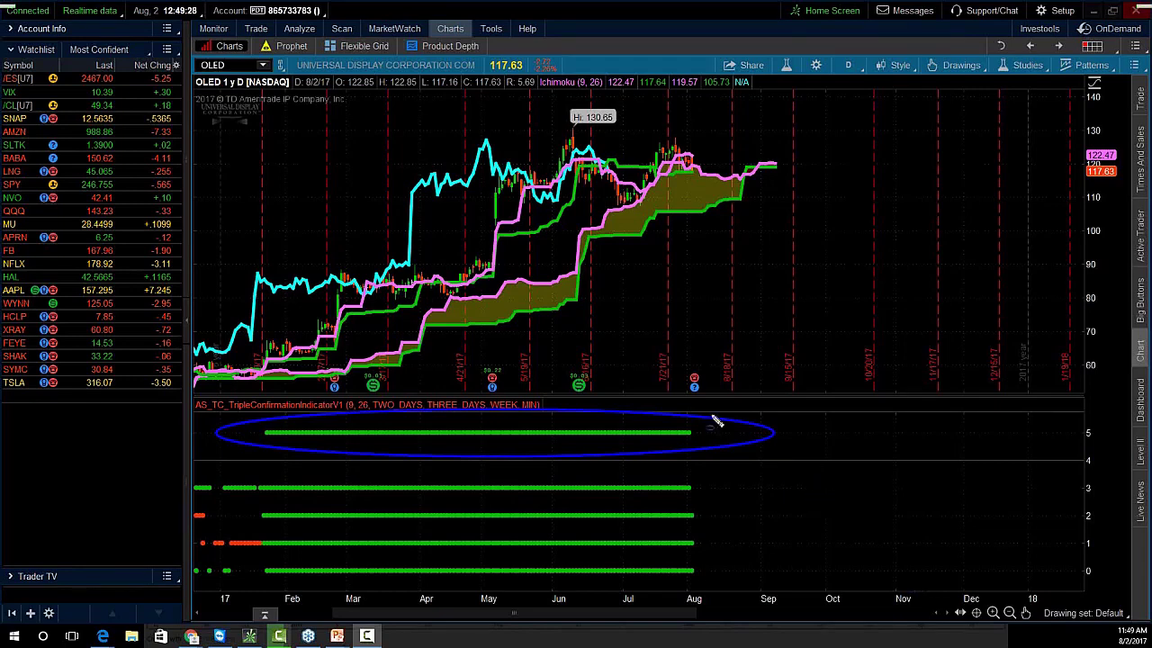
{"action": "mouse_move", "coordinate": [633, 176]}
{"action": "left_mouse_down"}
{"action": "mouse_move", "coordinate": [651, 191]}
{"action": "mouse_move", "coordinate": [634, 202]}
{"action": "left_mouse_up"}
{"action": "left_click_drag", "start_coordinate": [664, 127], "coordinate": [679, 140]}
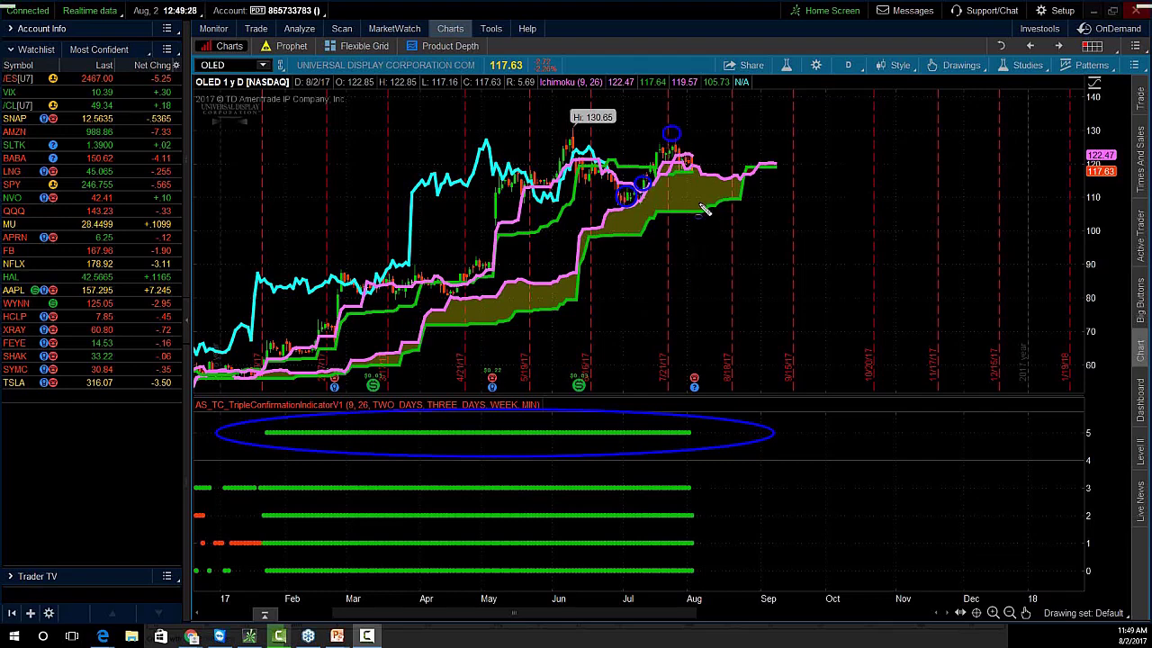
{"action": "left_click_drag", "start_coordinate": [681, 148], "coordinate": [707, 178]}
Circle OLED's late-January breakout candles with the indicator dots beneath them, then clear the annotations
{"action": "left_click_drag", "start_coordinate": [260, 347], "coordinate": [302, 609]}
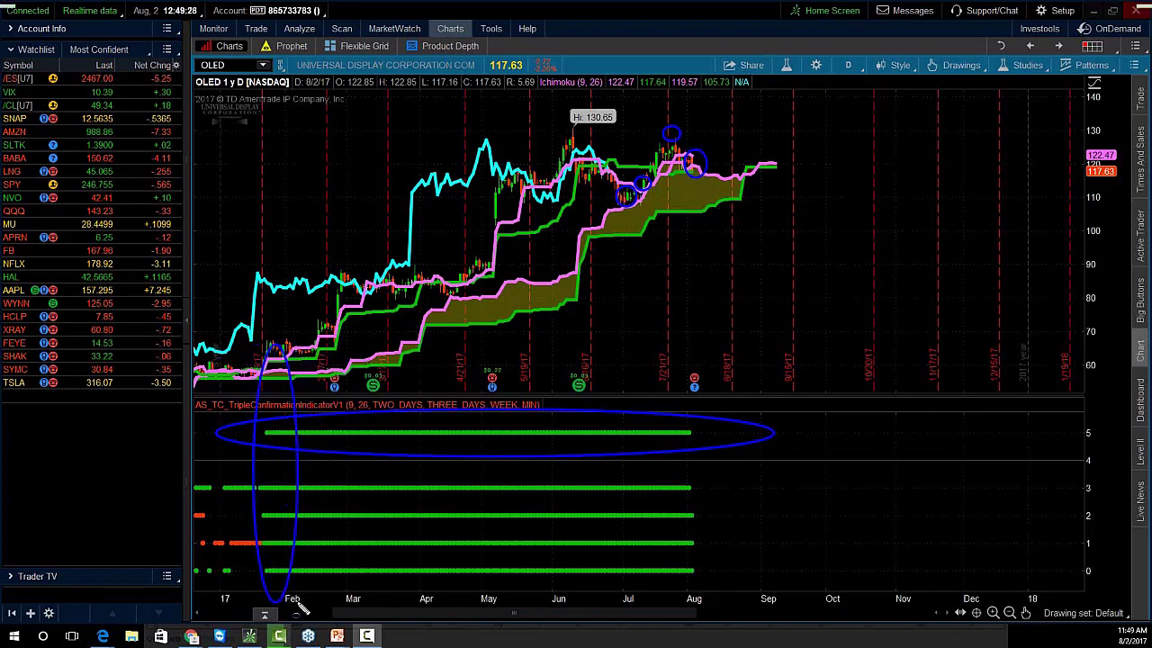
{"action": "left_click_drag", "start_coordinate": [257, 351], "coordinate": [281, 379]}
{"action": "key", "text": "Escape"}
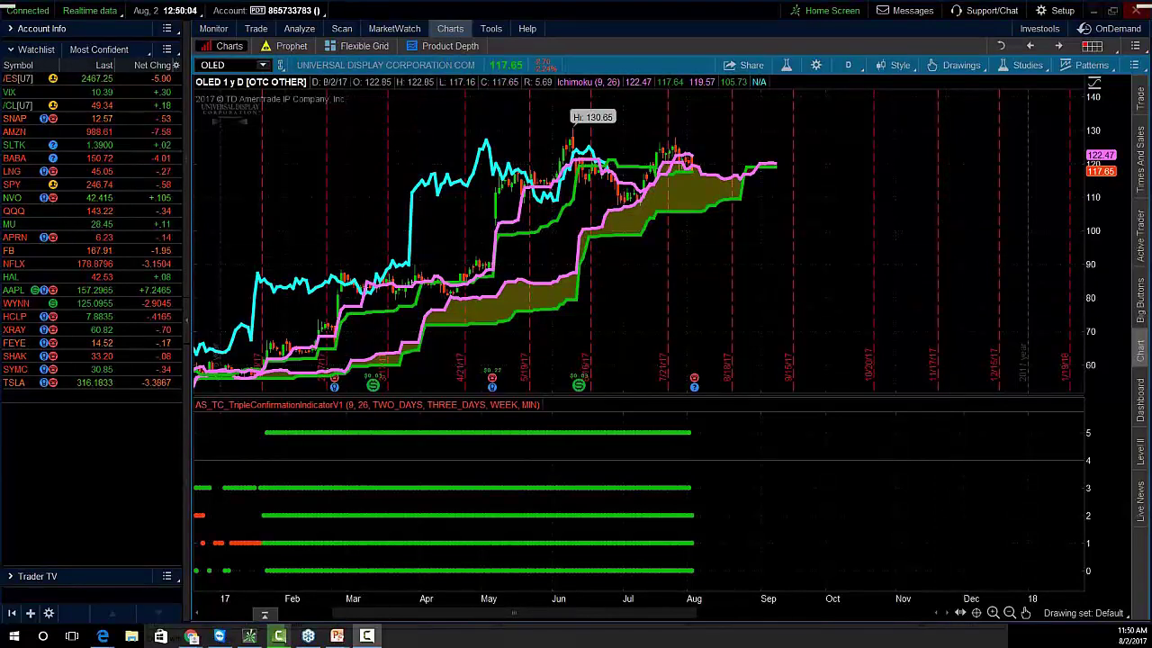
Restore the chart grid, maximize the AMZN 10-day 12-minute chart and position its recent candles in view
{"action": "left_click", "coordinate": [1133, 65]}
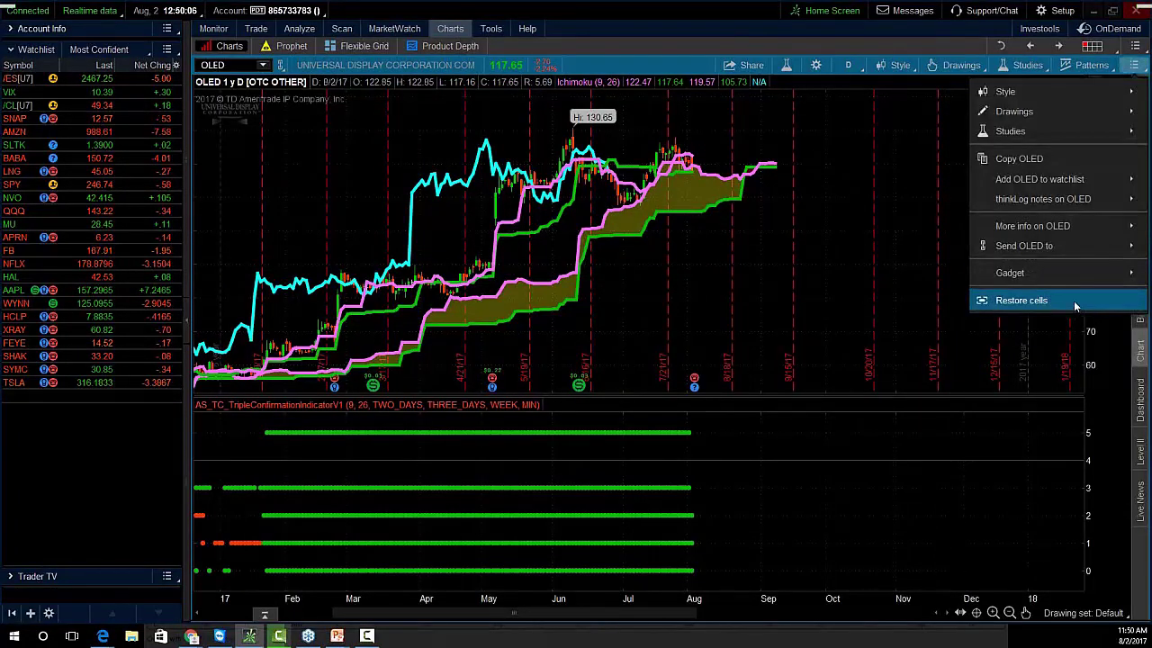
{"action": "left_click", "coordinate": [1076, 304]}
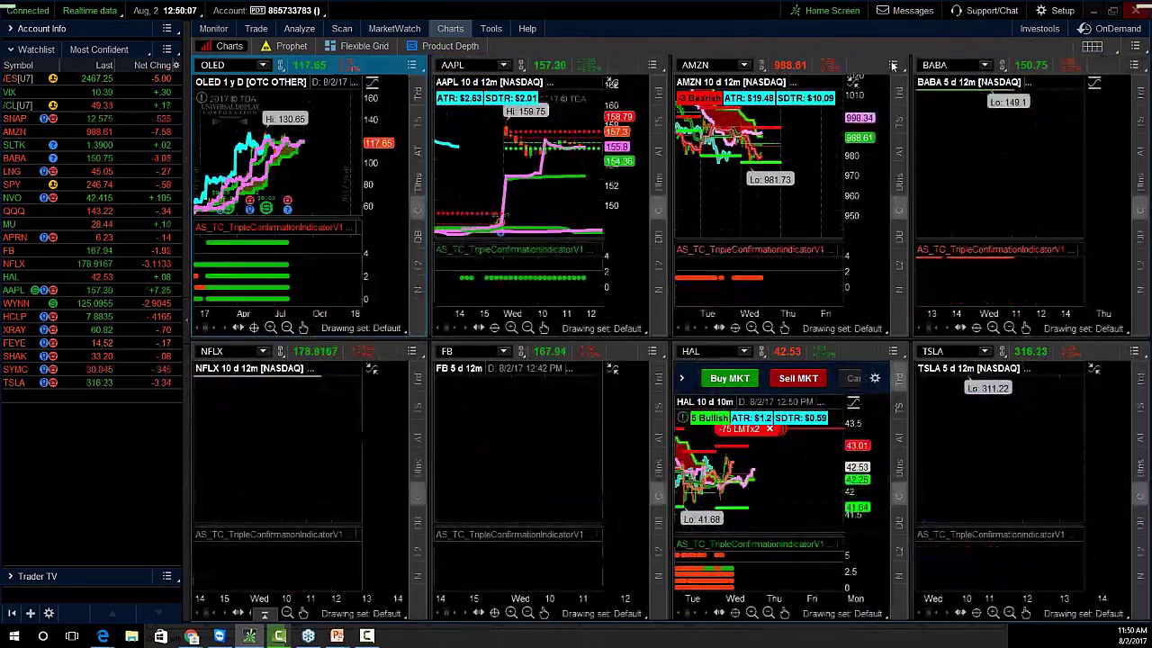
{"action": "left_click", "coordinate": [892, 65]}
{"action": "left_click", "coordinate": [899, 301]}
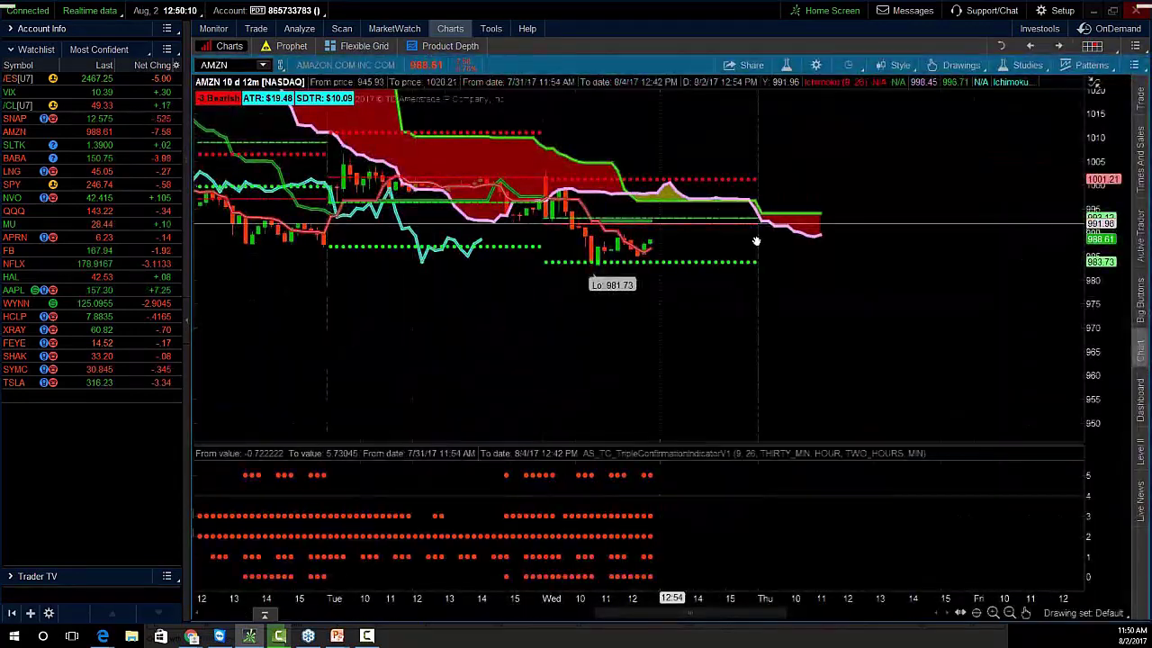
{"action": "left_click_drag", "start_coordinate": [1099, 277], "coordinate": [1100, 249]}
{"action": "left_click_drag", "start_coordinate": [975, 256], "coordinate": [909, 277]}
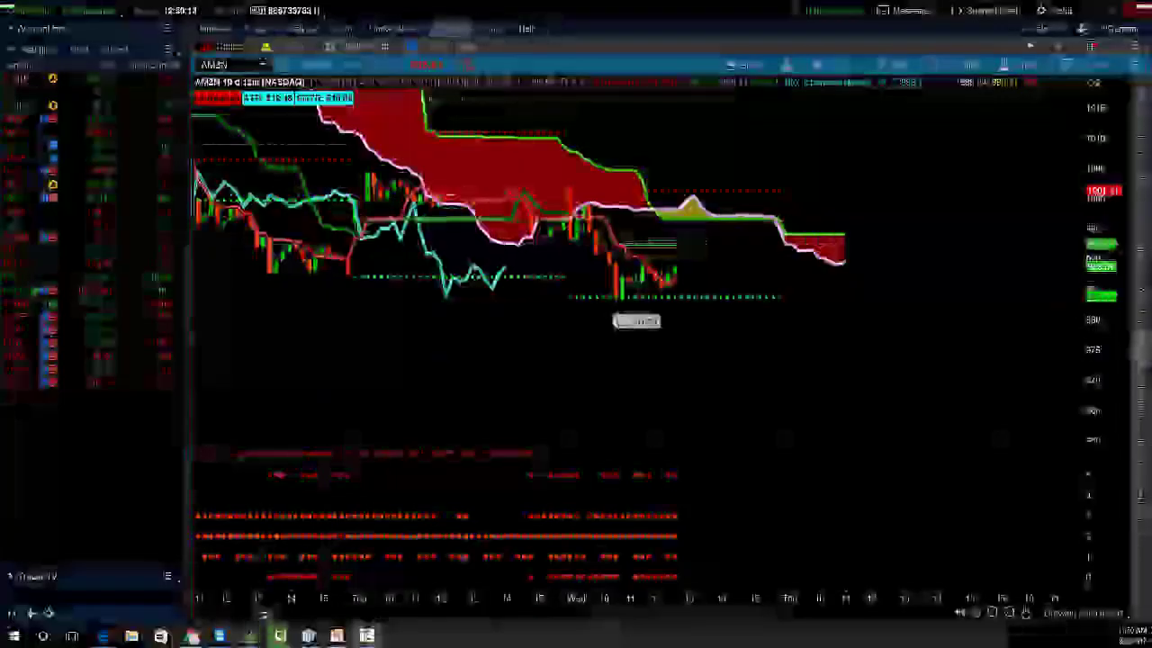
Handwrite "DT" and the time frames 12, 30, 60 and 120 in the empty area beside AMZN's candles
{"action": "mouse_move", "coordinate": [861, 294]}
{"action": "left_mouse_down"}
{"action": "mouse_move", "coordinate": [857, 343]}
{"action": "mouse_move", "coordinate": [881, 327]}
{"action": "left_mouse_up"}
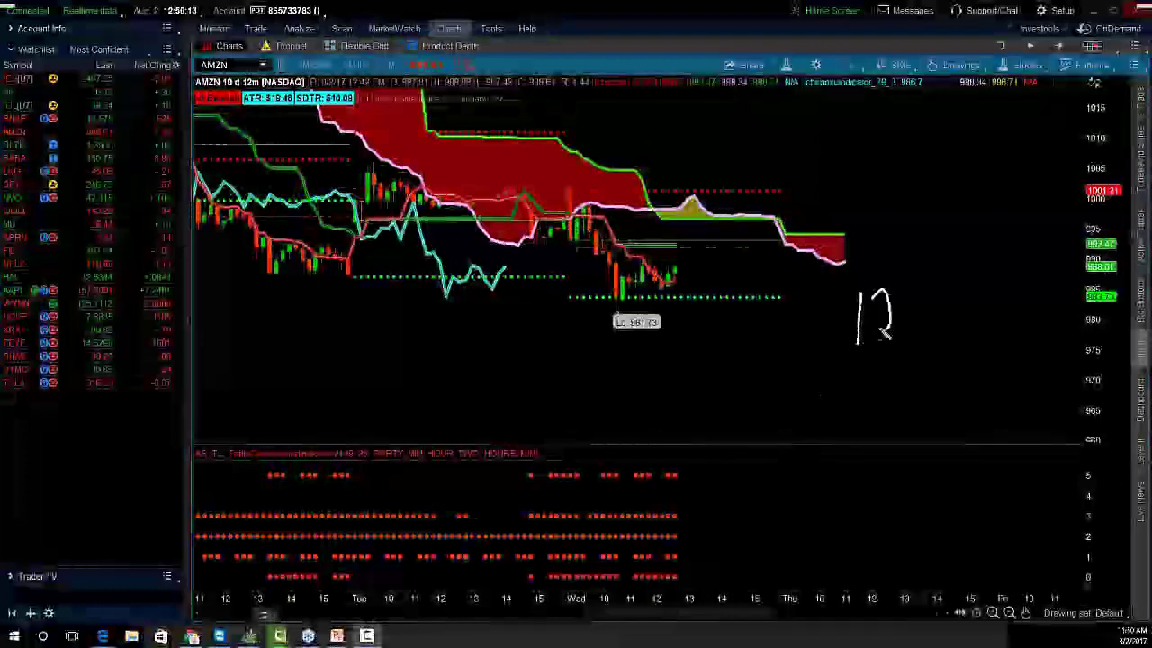
{"action": "left_click_drag", "start_coordinate": [871, 187], "coordinate": [880, 218]}
{"action": "mouse_move", "coordinate": [927, 178]}
{"action": "left_mouse_down"}
{"action": "mouse_move", "coordinate": [961, 171]}
{"action": "mouse_move", "coordinate": [939, 218]}
{"action": "left_mouse_up"}
{"action": "left_click_drag", "start_coordinate": [907, 326], "coordinate": [904, 336]}
{"action": "mouse_move", "coordinate": [919, 281]}
{"action": "left_mouse_down"}
{"action": "mouse_move", "coordinate": [934, 304]}
{"action": "mouse_move", "coordinate": [923, 325]}
{"action": "left_mouse_up"}
{"action": "left_click_drag", "start_coordinate": [956, 290], "coordinate": [965, 331]}
{"action": "left_click_drag", "start_coordinate": [981, 267], "coordinate": [989, 306]}
{"action": "mouse_move", "coordinate": [1011, 273]}
{"action": "left_mouse_down"}
{"action": "mouse_move", "coordinate": [1004, 286]}
{"action": "mouse_move", "coordinate": [1015, 276]}
{"action": "left_mouse_up"}
{"action": "mouse_move", "coordinate": [1033, 272]}
{"action": "left_mouse_down"}
{"action": "mouse_move", "coordinate": [1032, 311]}
{"action": "mouse_move", "coordinate": [1044, 290]}
{"action": "left_mouse_up"}
{"action": "mouse_move", "coordinate": [938, 394]}
{"action": "left_mouse_down"}
{"action": "mouse_move", "coordinate": [942, 419]}
{"action": "mouse_move", "coordinate": [1002, 396]}
{"action": "left_mouse_up"}
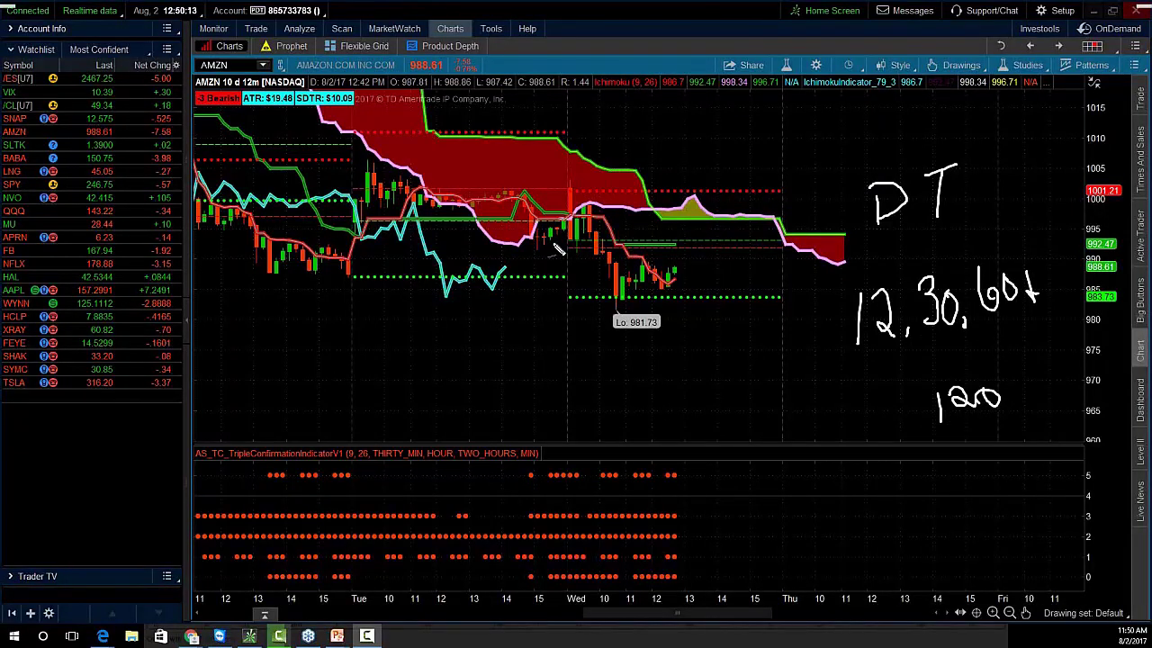
Box AMZN's candle at Wednesday's open, circle the top-row dots beneath it and handwrite the price 993.60
{"action": "mouse_move", "coordinate": [560, 233]}
{"action": "left_mouse_down"}
{"action": "mouse_move", "coordinate": [576, 244]}
{"action": "mouse_move", "coordinate": [558, 240]}
{"action": "left_mouse_up"}
{"action": "mouse_move", "coordinate": [573, 482]}
{"action": "left_mouse_down"}
{"action": "mouse_move", "coordinate": [581, 468]}
{"action": "mouse_move", "coordinate": [587, 489]}
{"action": "mouse_move", "coordinate": [583, 468]}
{"action": "left_mouse_up"}
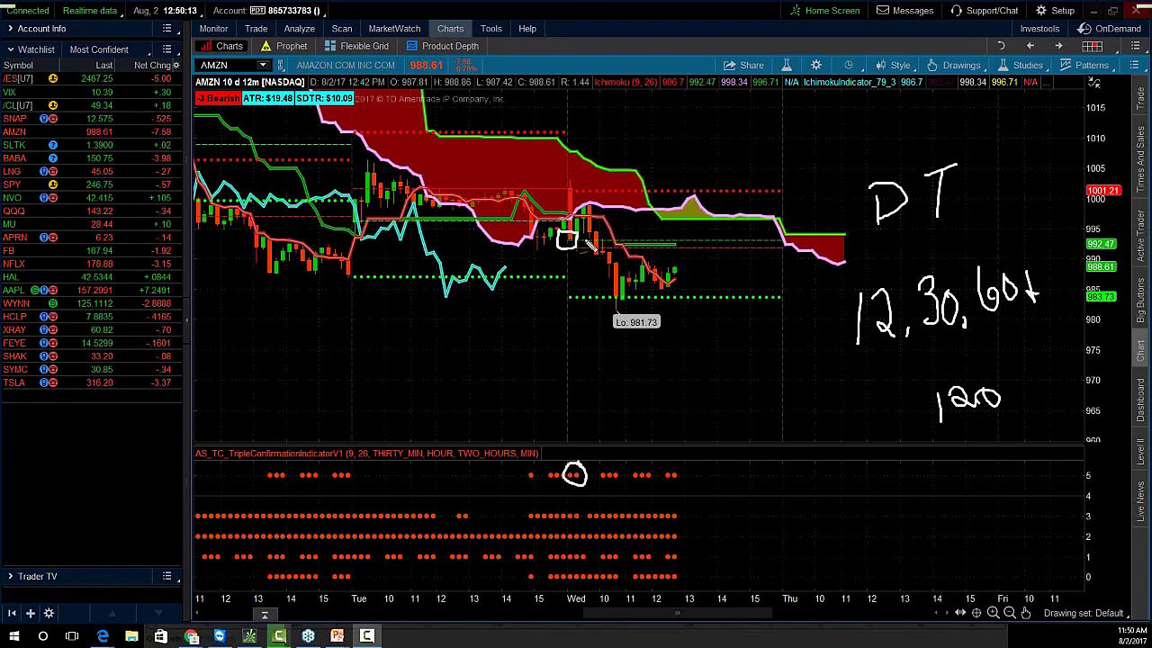
{"action": "mouse_move", "coordinate": [560, 369]}
{"action": "left_mouse_down"}
{"action": "mouse_move", "coordinate": [559, 396]}
{"action": "mouse_move", "coordinate": [594, 364]}
{"action": "mouse_move", "coordinate": [597, 407]}
{"action": "mouse_move", "coordinate": [621, 364]}
{"action": "mouse_move", "coordinate": [657, 389]}
{"action": "mouse_move", "coordinate": [648, 385]}
{"action": "left_mouse_up"}
Mark the cloud's upper edge above Wednesday's open and handwrite 1008 with arrows leading to a share count and $300
{"action": "mouse_move", "coordinate": [598, 151]}
{"action": "left_mouse_down"}
{"action": "mouse_move", "coordinate": [583, 144]}
{"action": "mouse_move", "coordinate": [616, 142]}
{"action": "mouse_move", "coordinate": [586, 136]}
{"action": "left_mouse_up"}
{"action": "mouse_move", "coordinate": [673, 116]}
{"action": "left_mouse_down"}
{"action": "mouse_move", "coordinate": [688, 135]}
{"action": "mouse_move", "coordinate": [720, 130]}
{"action": "mouse_move", "coordinate": [725, 151]}
{"action": "mouse_move", "coordinate": [730, 124]}
{"action": "mouse_move", "coordinate": [794, 131]}
{"action": "mouse_move", "coordinate": [846, 104]}
{"action": "left_mouse_up"}
{"action": "mouse_move", "coordinate": [867, 112]}
{"action": "left_mouse_down"}
{"action": "mouse_move", "coordinate": [883, 101]}
{"action": "mouse_move", "coordinate": [935, 110]}
{"action": "left_mouse_up"}
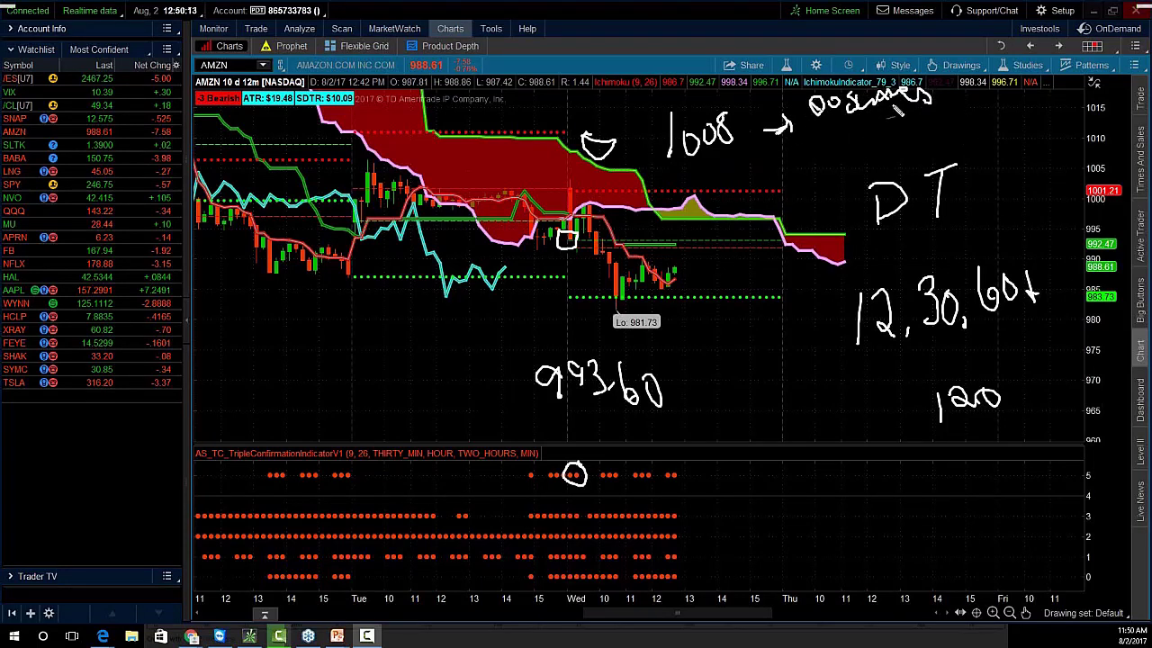
{"action": "mouse_move", "coordinate": [941, 99]}
{"action": "left_mouse_down"}
{"action": "mouse_move", "coordinate": [970, 90]}
{"action": "mouse_move", "coordinate": [1002, 105]}
{"action": "left_mouse_up"}
{"action": "mouse_move", "coordinate": [1026, 91]}
{"action": "left_mouse_down"}
{"action": "mouse_move", "coordinate": [1026, 117]}
{"action": "mouse_move", "coordinate": [1069, 102]}
{"action": "left_mouse_up"}
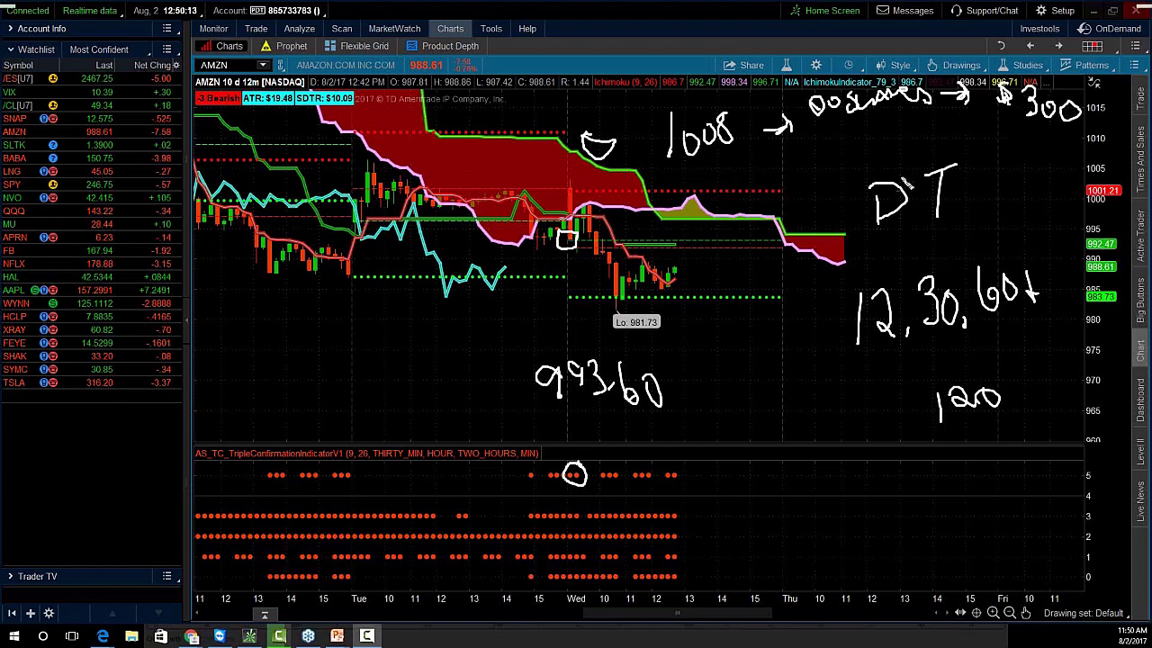
Mark the candles near AMZN's Wednesday low and extend the handwritten note beside 993.60
{"action": "mouse_move", "coordinate": [601, 290]}
{"action": "left_mouse_down"}
{"action": "mouse_move", "coordinate": [668, 302]}
{"action": "mouse_move", "coordinate": [601, 309]}
{"action": "mouse_move", "coordinate": [598, 290]}
{"action": "left_mouse_up"}
{"action": "left_click_drag", "start_coordinate": [680, 410], "coordinate": [719, 397]}
{"action": "mouse_move", "coordinate": [707, 389]}
{"action": "left_mouse_down"}
{"action": "mouse_move", "coordinate": [709, 406]}
{"action": "mouse_move", "coordinate": [815, 420]}
{"action": "left_mouse_up"}
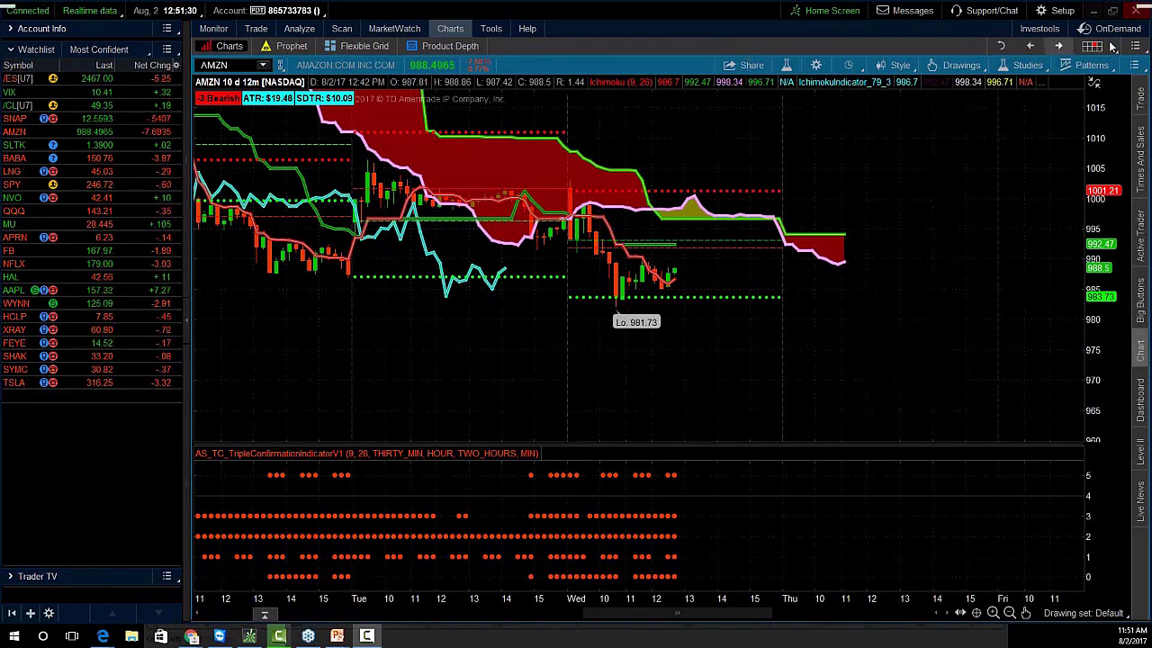
Restore the chart grid and maximize the OLED chart
{"action": "left_click", "coordinate": [1132, 75]}
{"action": "left_click", "coordinate": [1134, 72]}
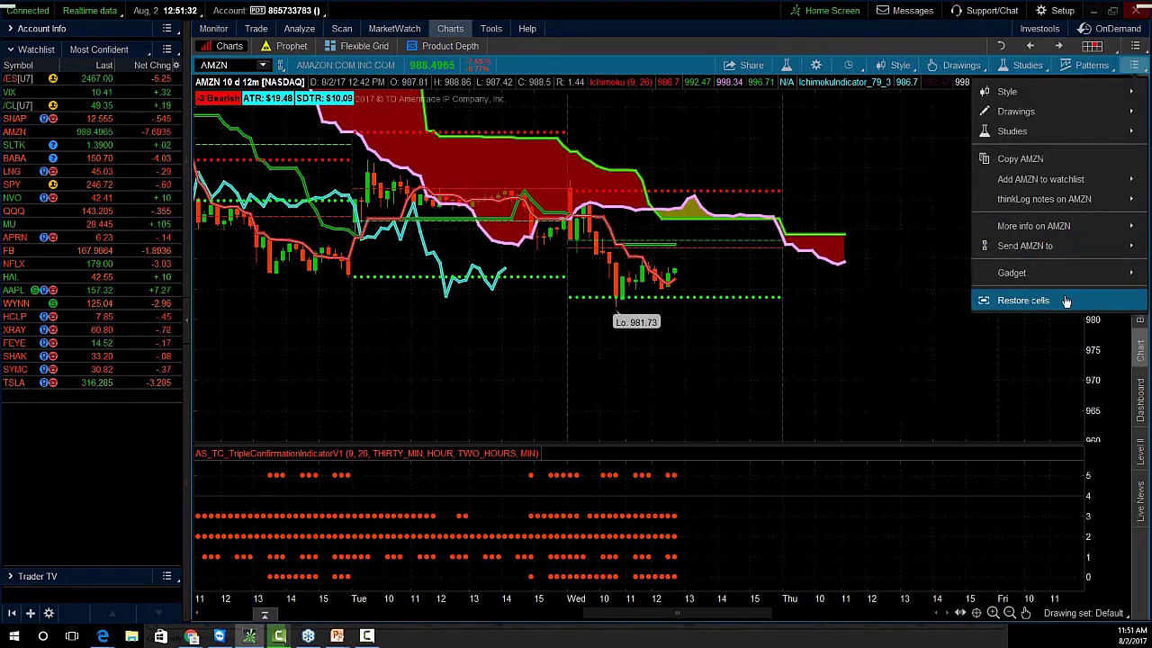
{"action": "left_click", "coordinate": [1066, 301]}
{"action": "left_click", "coordinate": [411, 64]}
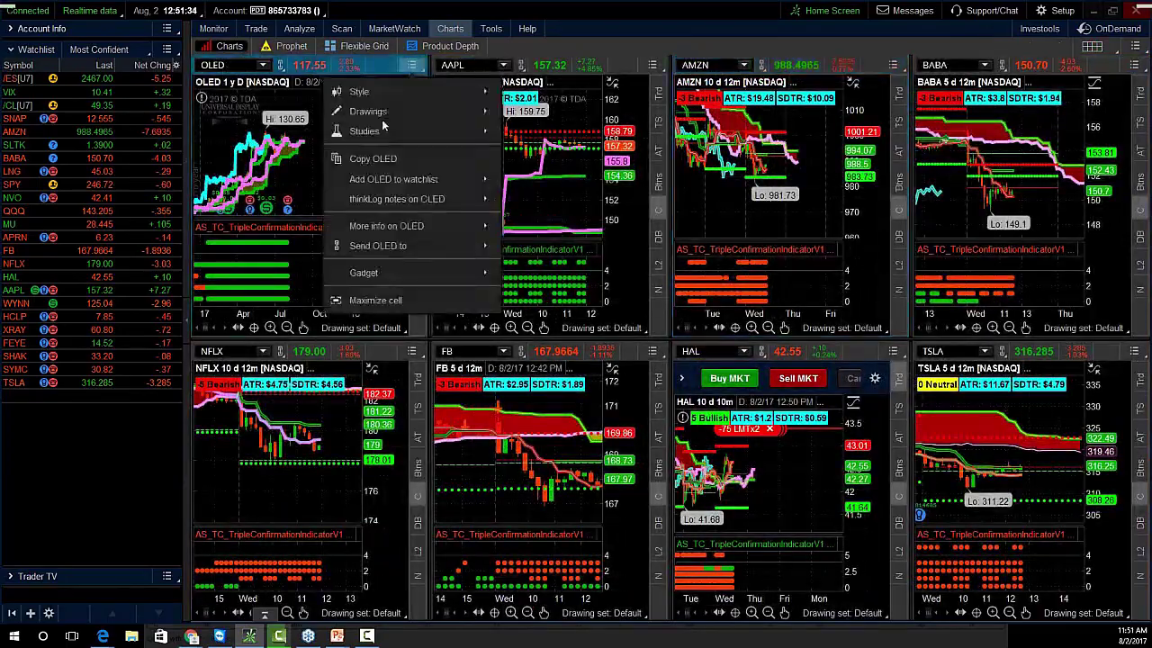
{"action": "left_click", "coordinate": [375, 300]}
Load the symbol /CL and switch its chart to the 10-day 12-minute time frame
{"action": "left_click", "coordinate": [261, 60]}
{"action": "type", "text": "/CL"}
{"action": "key", "text": "Return"}
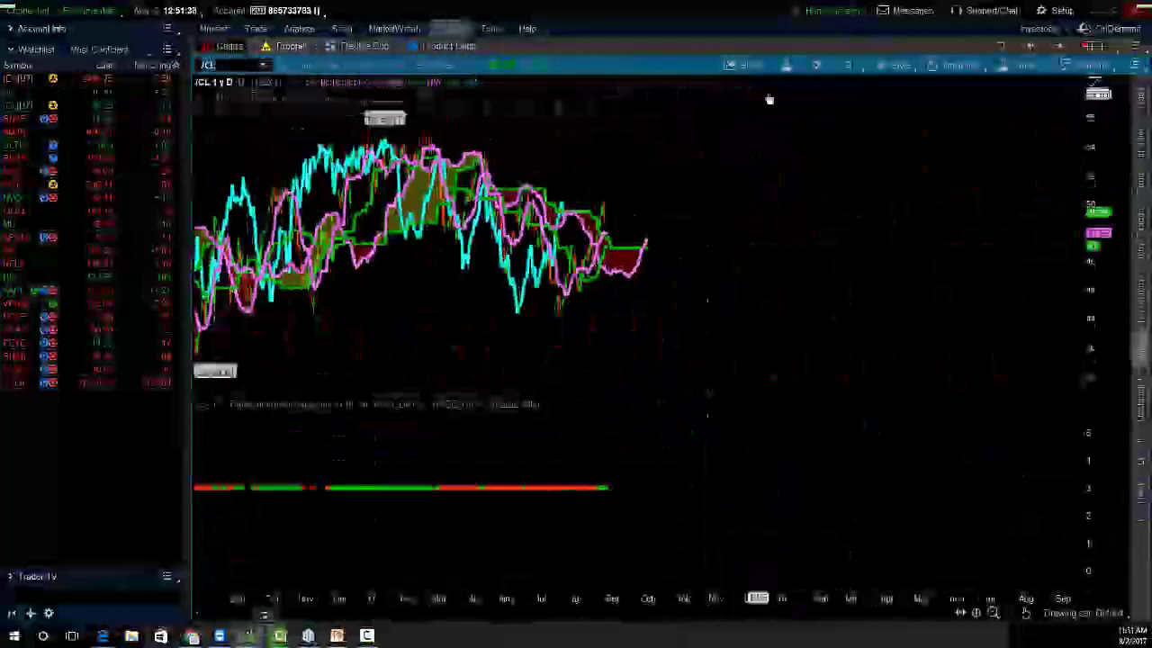
{"action": "left_click", "coordinate": [842, 67]}
{"action": "left_click", "coordinate": [822, 92]}
Set the triple confirmation study's small time frame to 30 Min and its medium time frame to 1 Hour
{"action": "left_click", "coordinate": [788, 67]}
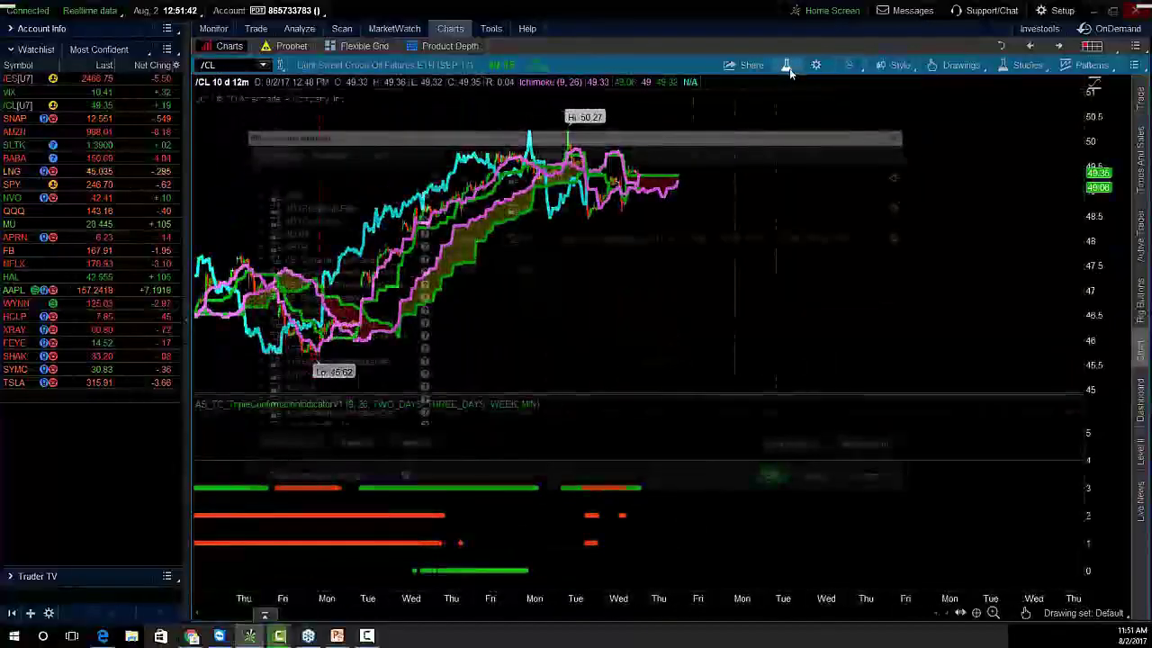
{"action": "double_click", "coordinate": [786, 233]}
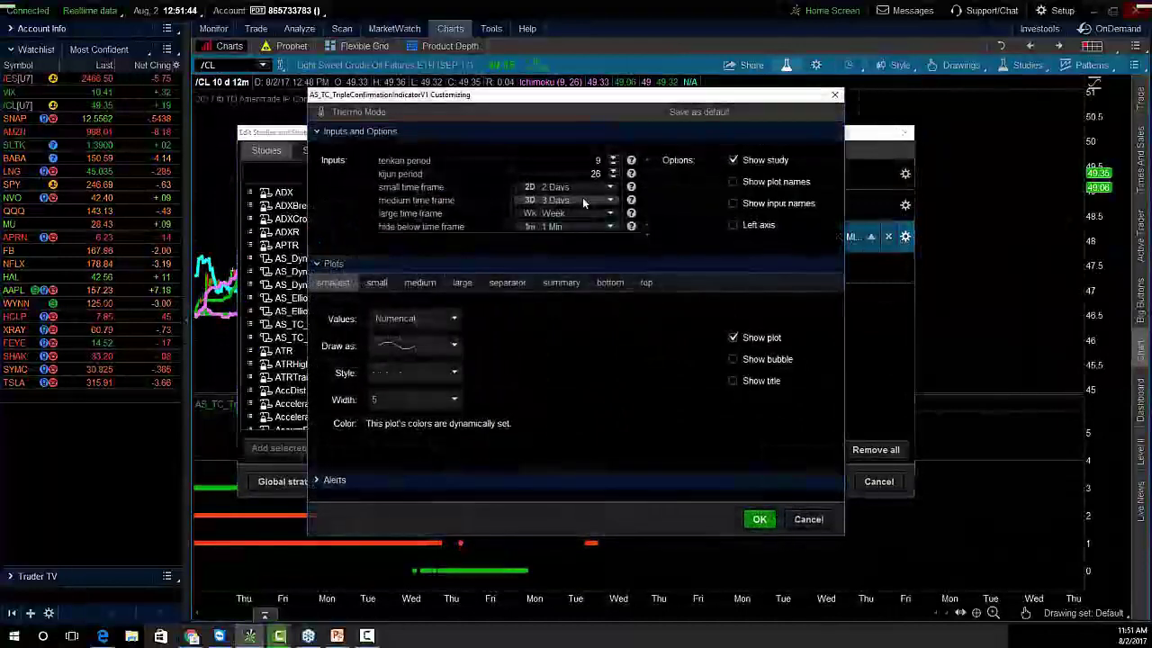
{"action": "left_click", "coordinate": [567, 186]}
{"action": "scroll", "coordinate": [553, 270], "scroll_direction": "up", "scroll_amount": 3}
{"action": "left_click", "coordinate": [553, 212]}
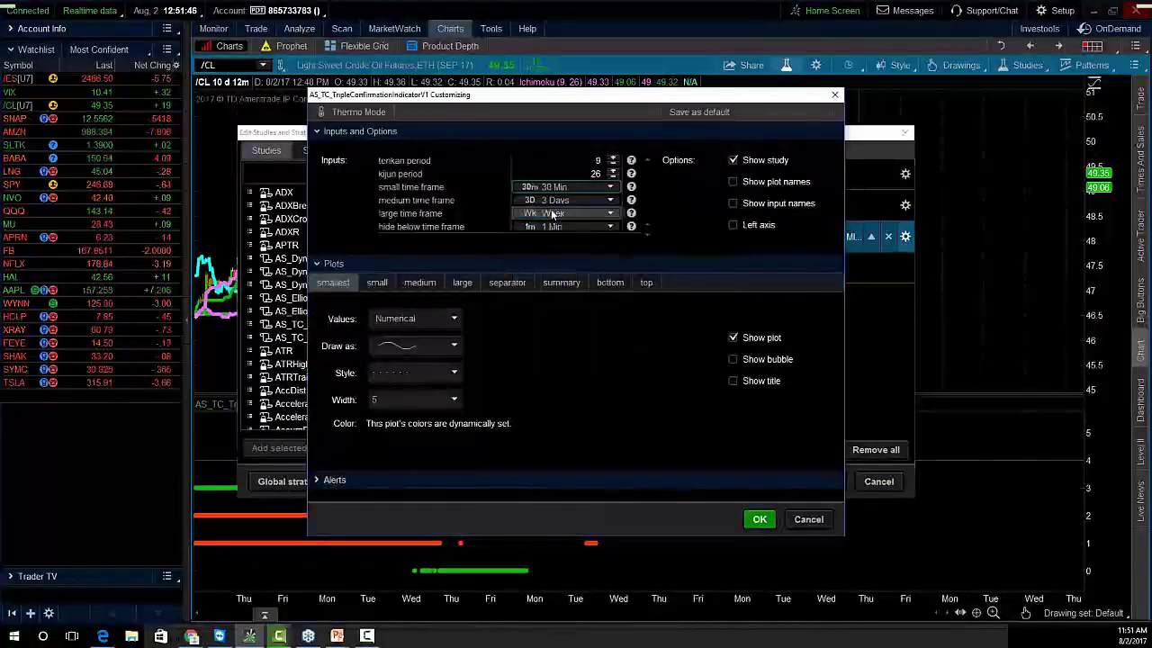
{"action": "left_click", "coordinate": [553, 200]}
{"action": "scroll", "coordinate": [552, 260], "scroll_direction": "up", "scroll_amount": 3}
{"action": "left_click", "coordinate": [550, 237]}
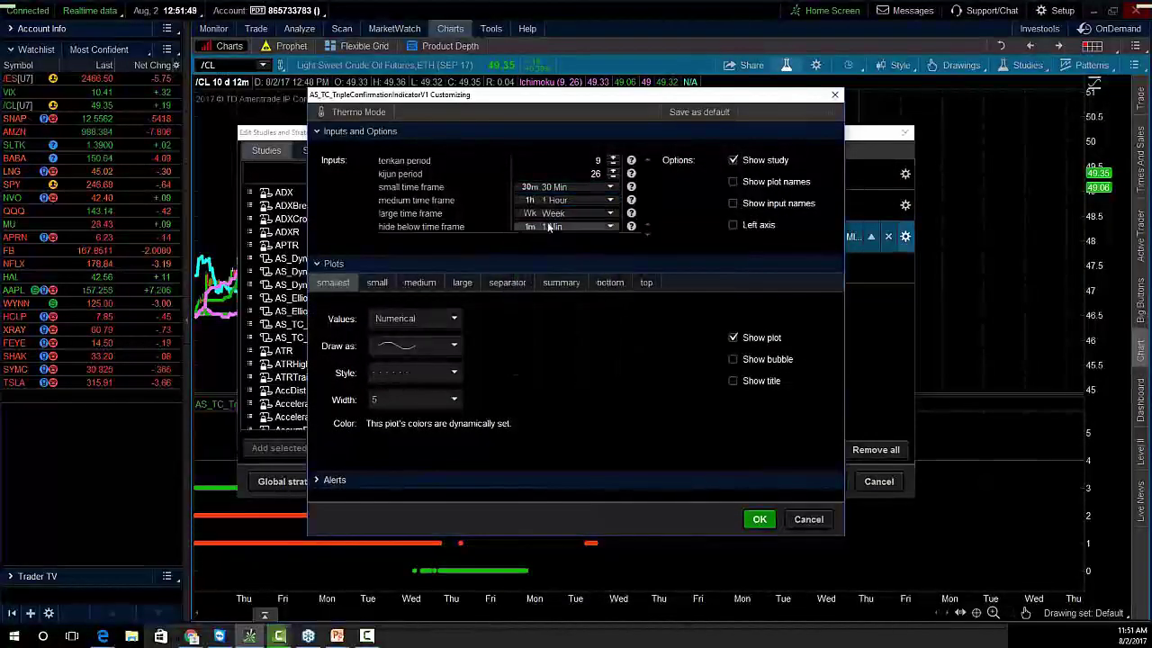
Set the study's large time frame to 2 Hours and apply the new study settings to the chart
{"action": "left_click", "coordinate": [551, 213]}
{"action": "scroll", "coordinate": [558, 285], "scroll_direction": "up", "scroll_amount": 3}
{"action": "left_click", "coordinate": [555, 277]}
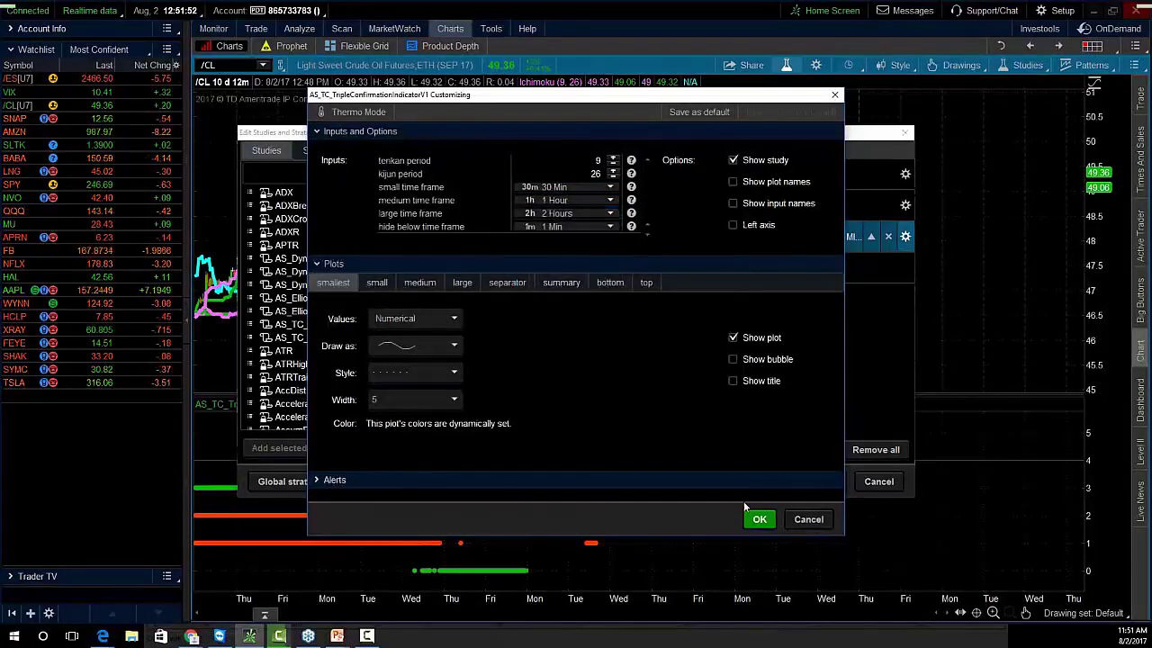
{"action": "left_click", "coordinate": [760, 520]}
{"action": "left_click", "coordinate": [807, 484]}
{"action": "left_click", "coordinate": [781, 481]}
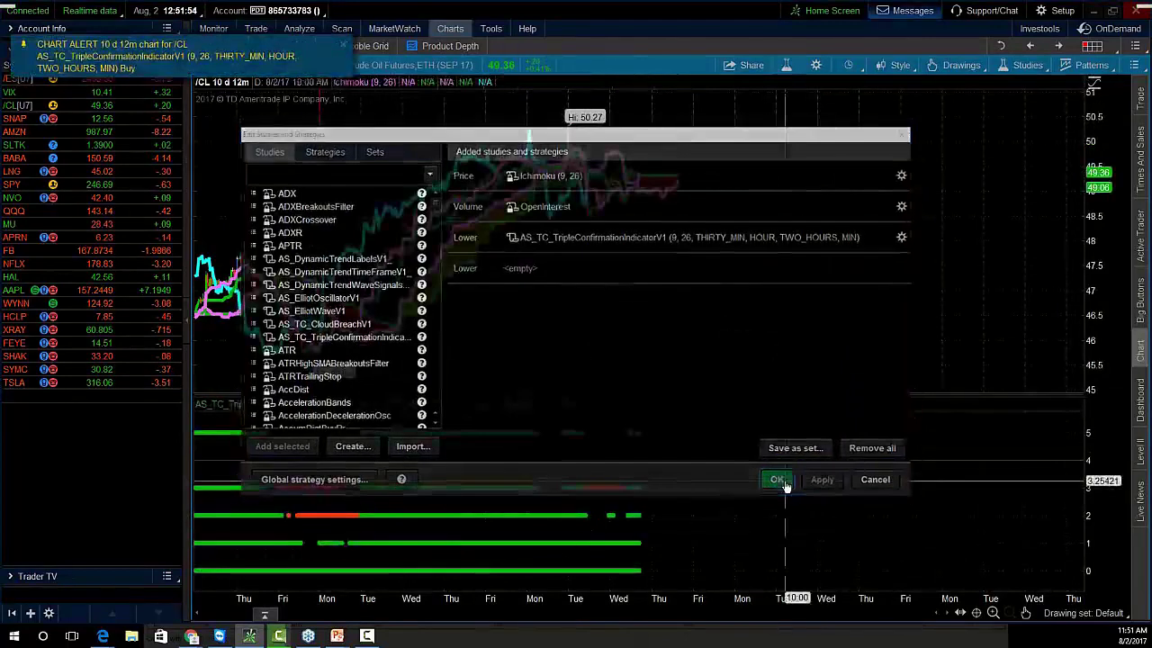
Circle /CL's Wednesday 11:24 breakout candle, the current price and the matching column of indicator dots, then clear the annotations
{"action": "left_click", "coordinate": [993, 613]}
{"action": "left_click_drag", "start_coordinate": [629, 396], "coordinate": [758, 417]}
{"action": "left_click_drag", "start_coordinate": [841, 276], "coordinate": [1020, 222]}
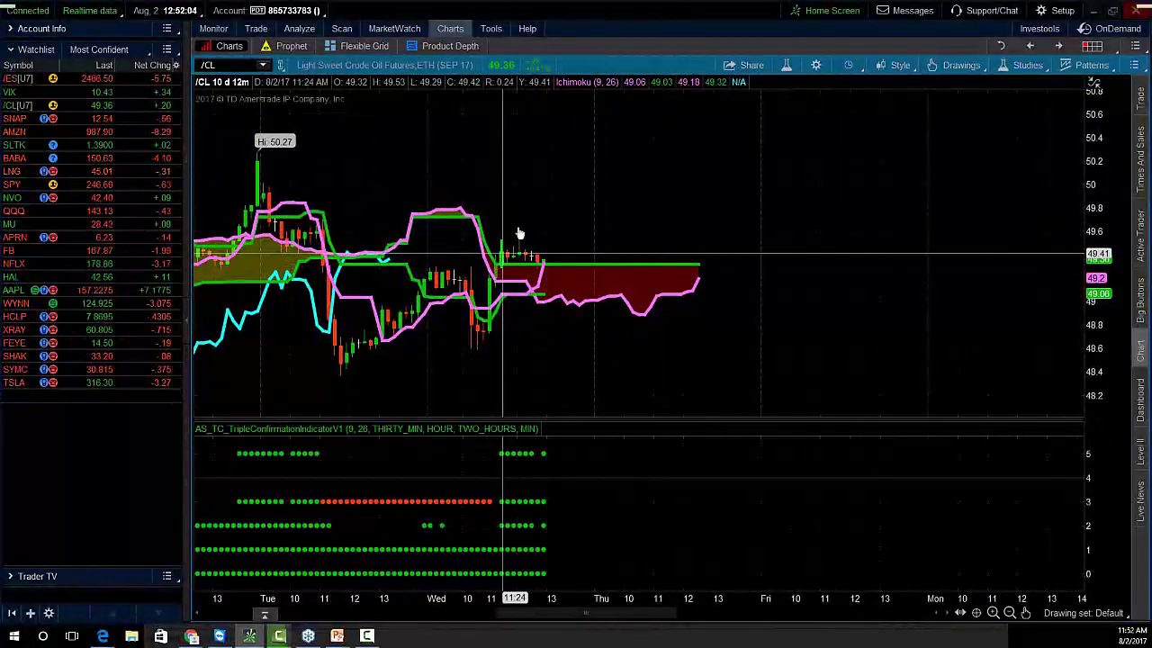
{"action": "key", "text": "F10"}
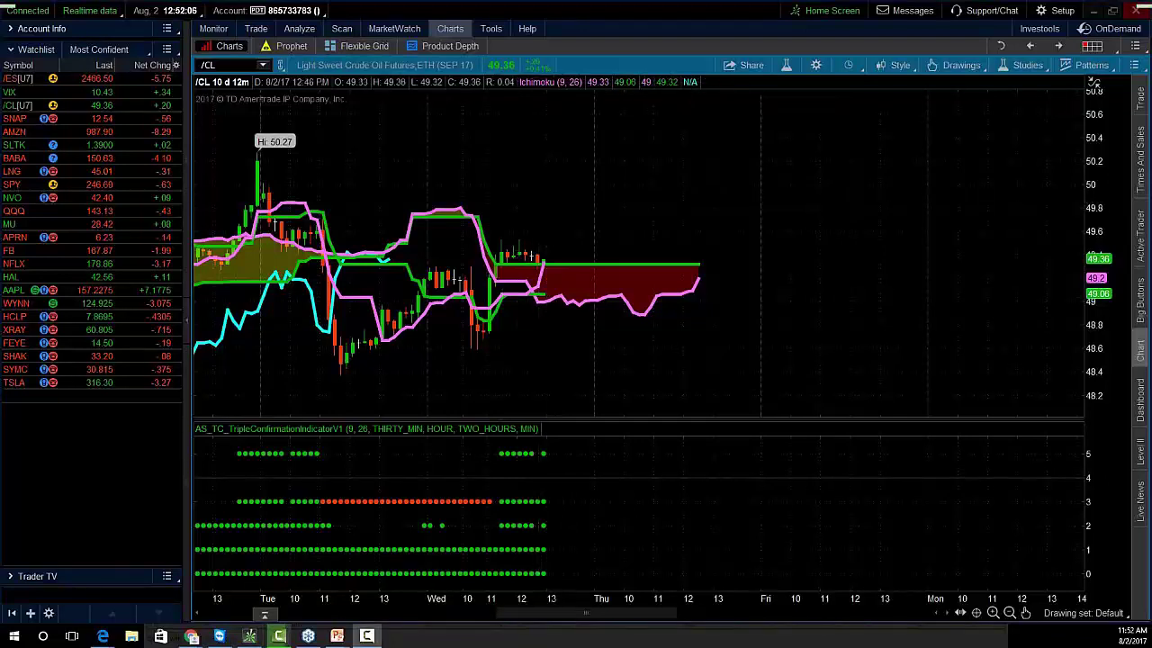
{"action": "left_click", "coordinate": [501, 252]}
{"action": "left_click_drag", "start_coordinate": [494, 65], "coordinate": [559, 63]}
{"action": "mouse_move", "coordinate": [495, 547]}
{"action": "left_mouse_down"}
{"action": "mouse_move", "coordinate": [493, 439]}
{"action": "mouse_move", "coordinate": [513, 591]}
{"action": "left_mouse_up"}
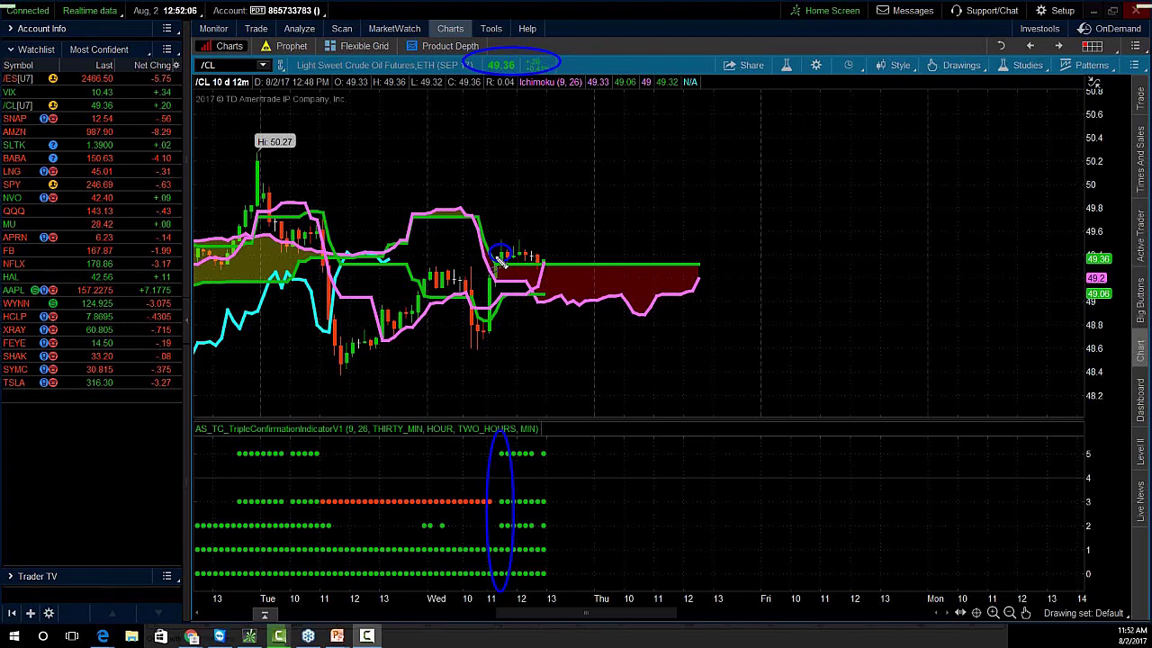
{"action": "key", "text": "Escape"}
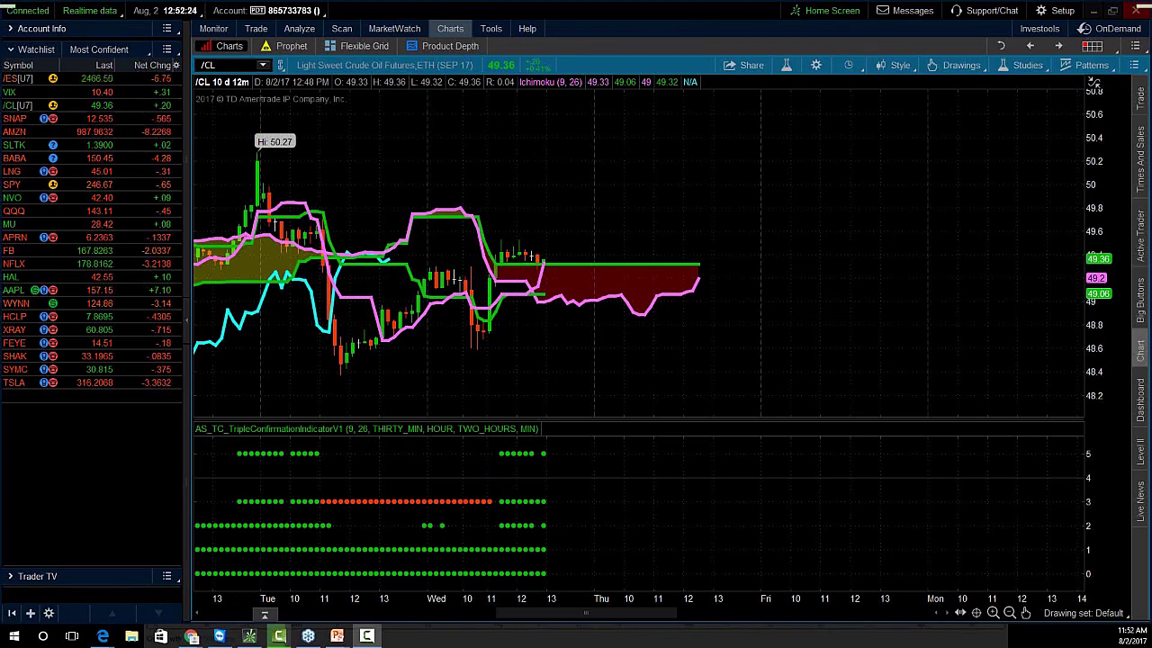
Switch to the slide presentation and advance to slide 14, "Who Should Be Using the Cloud?", revealing all three bullets
{"action": "left_click", "coordinate": [1093, 16]}
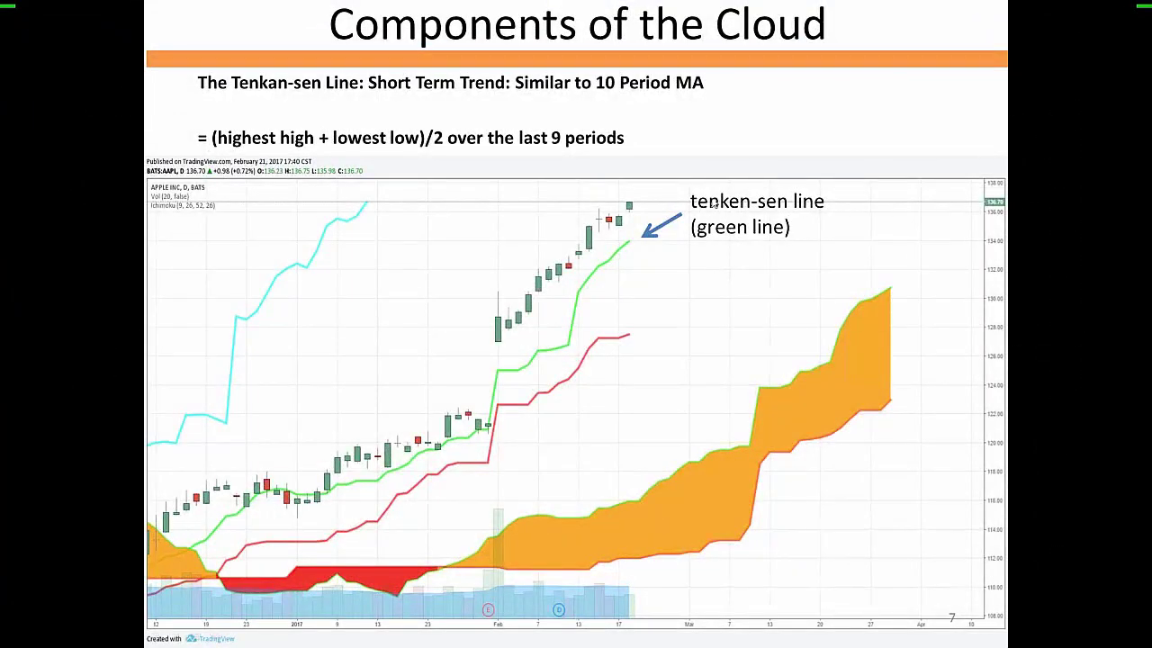
{"action": "left_click", "coordinate": [709, 184]}
{"action": "left_click", "coordinate": [709, 191]}
{"action": "left_click", "coordinate": [711, 191]}
{"action": "left_click", "coordinate": [711, 192]}
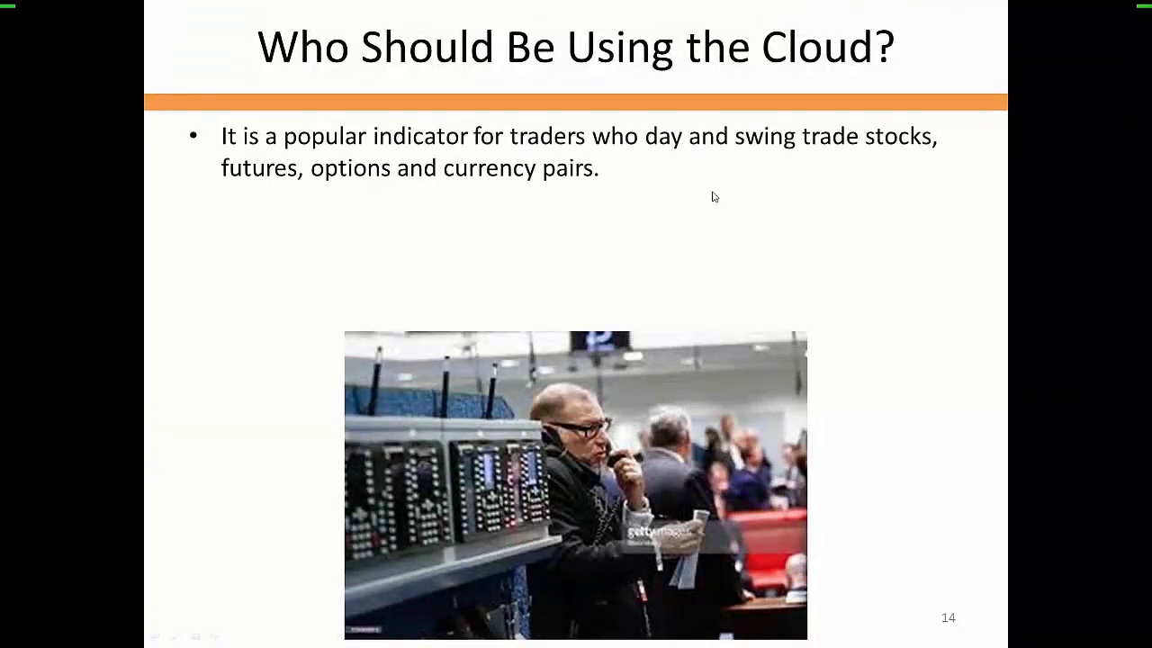
{"action": "left_click", "coordinate": [713, 196]}
{"action": "left_click", "coordinate": [713, 196]}
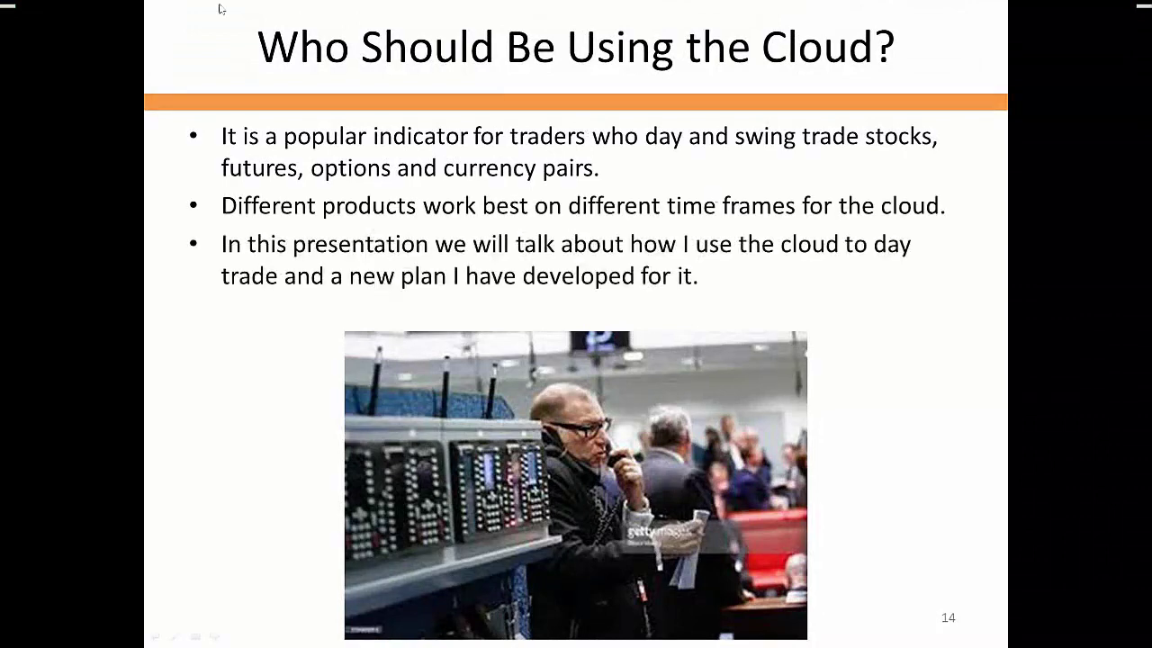
Switch to the thinkorswim platform and load the personal scan query 5.9.2017 Bullish Long Term SwingTrades
{"action": "key", "text": "alt+Tab"}
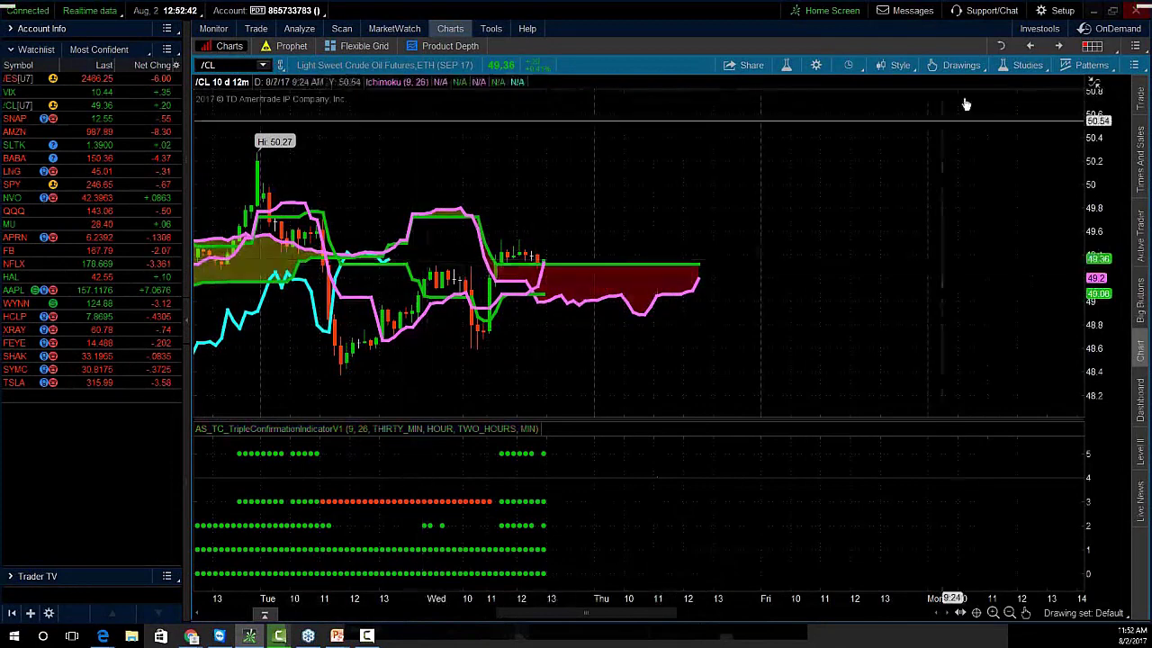
{"action": "left_click", "coordinate": [1116, 11]}
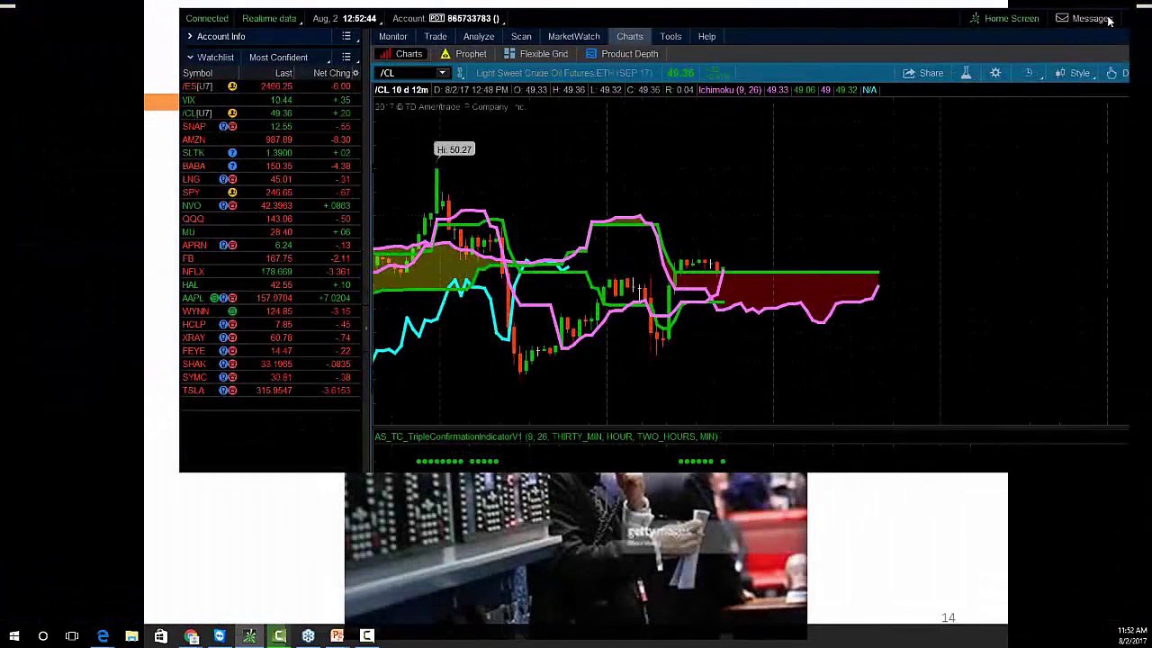
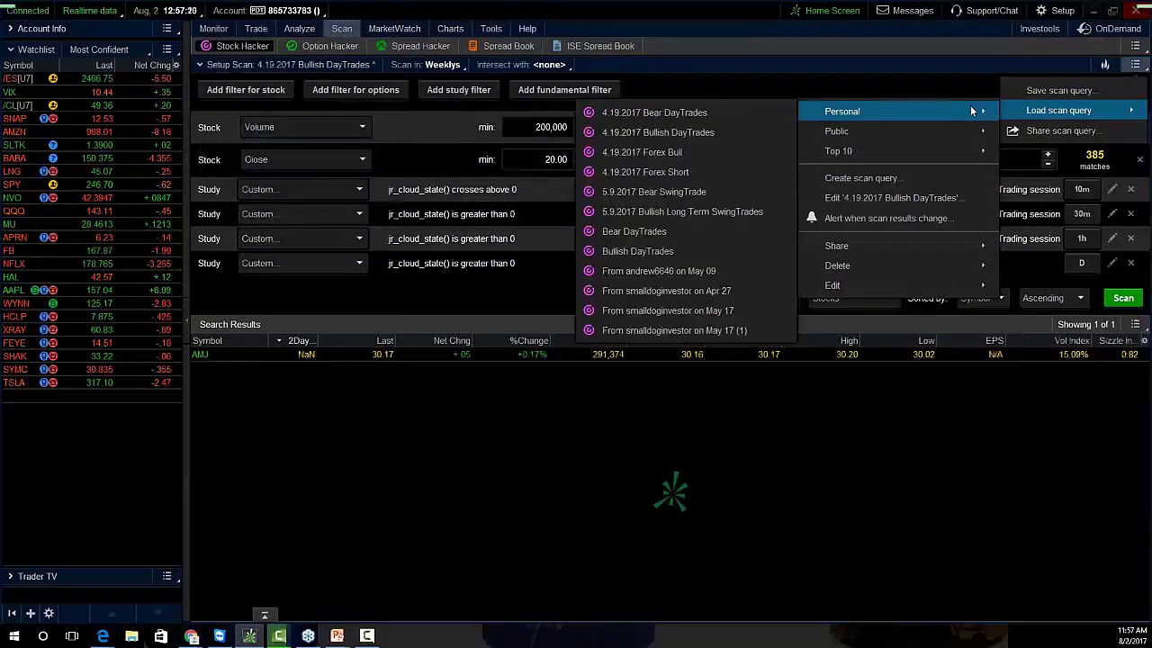
{"action": "left_click", "coordinate": [684, 212]}
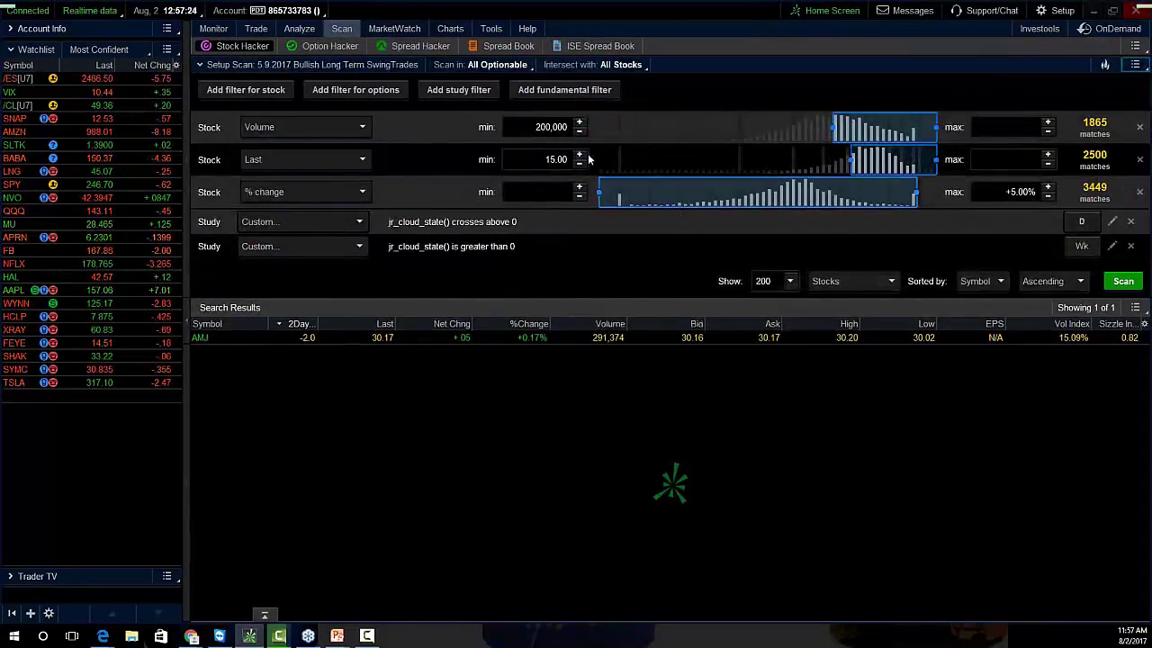
Set the scan's minimum volume to 300,000 and its minimum last price to 30.00, and run the scan
{"action": "left_click", "coordinate": [543, 127]}
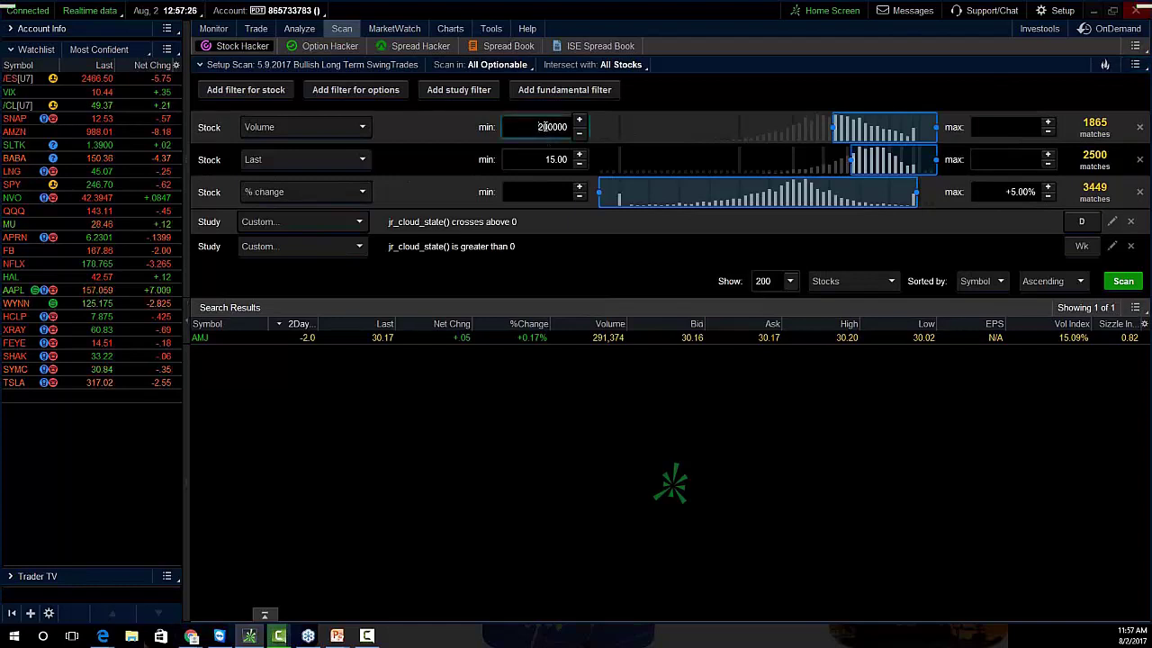
{"action": "type", "text": "3"}
{"action": "left_click", "coordinate": [552, 159]}
{"action": "key", "text": "BackSpace"}
{"action": "key", "text": "BackSpace"}
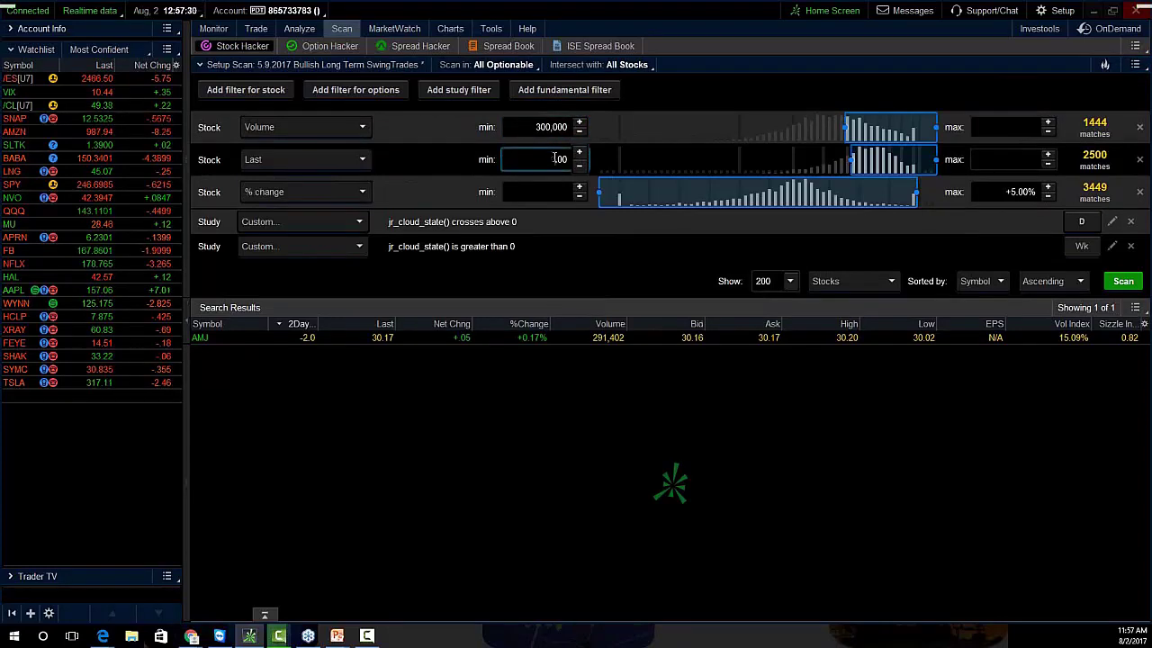
{"action": "type", "text": "30"}
{"action": "key", "text": "Return"}
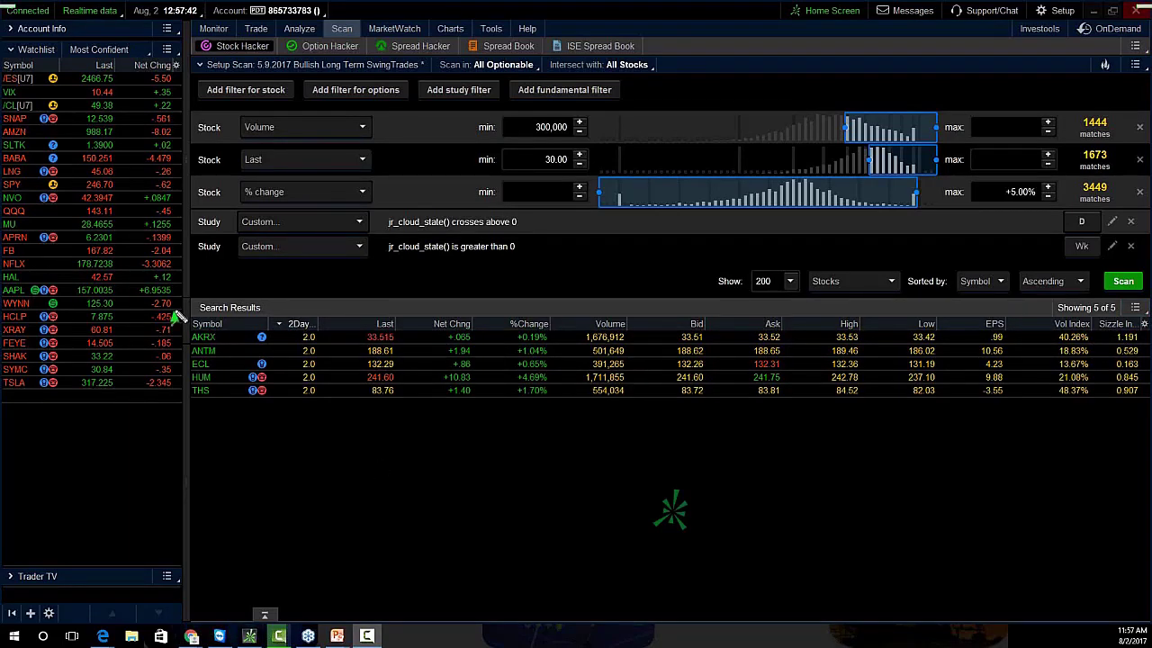
Annotate beside the scan results with a rising green arrow and a blue circle around its start, then clear the annotations
{"action": "mouse_move", "coordinate": [176, 313]}
{"action": "left_mouse_down"}
{"action": "mouse_move", "coordinate": [462, 442]}
{"action": "mouse_move", "coordinate": [304, 336]}
{"action": "mouse_move", "coordinate": [317, 273]}
{"action": "left_mouse_up"}
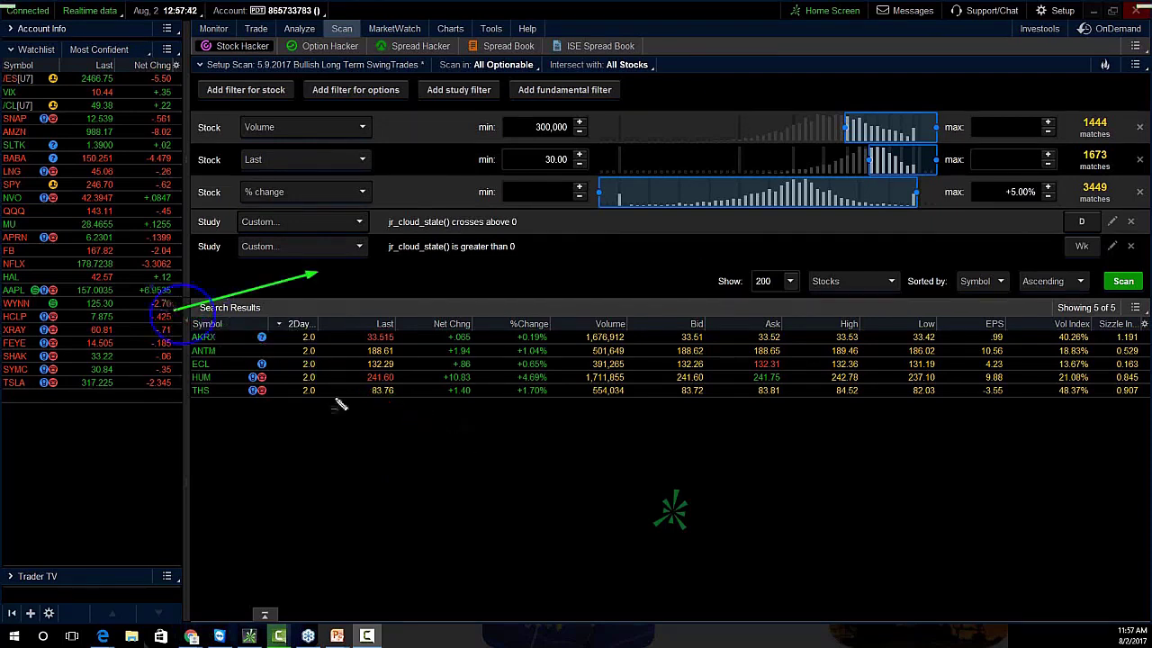
{"action": "mouse_move", "coordinate": [336, 401]}
{"action": "left_mouse_down"}
{"action": "mouse_move", "coordinate": [419, 442]}
{"action": "mouse_move", "coordinate": [477, 489]}
{"action": "mouse_move", "coordinate": [407, 428]}
{"action": "left_mouse_up"}
{"action": "left_click_drag", "start_coordinate": [180, 304], "coordinate": [407, 427]}
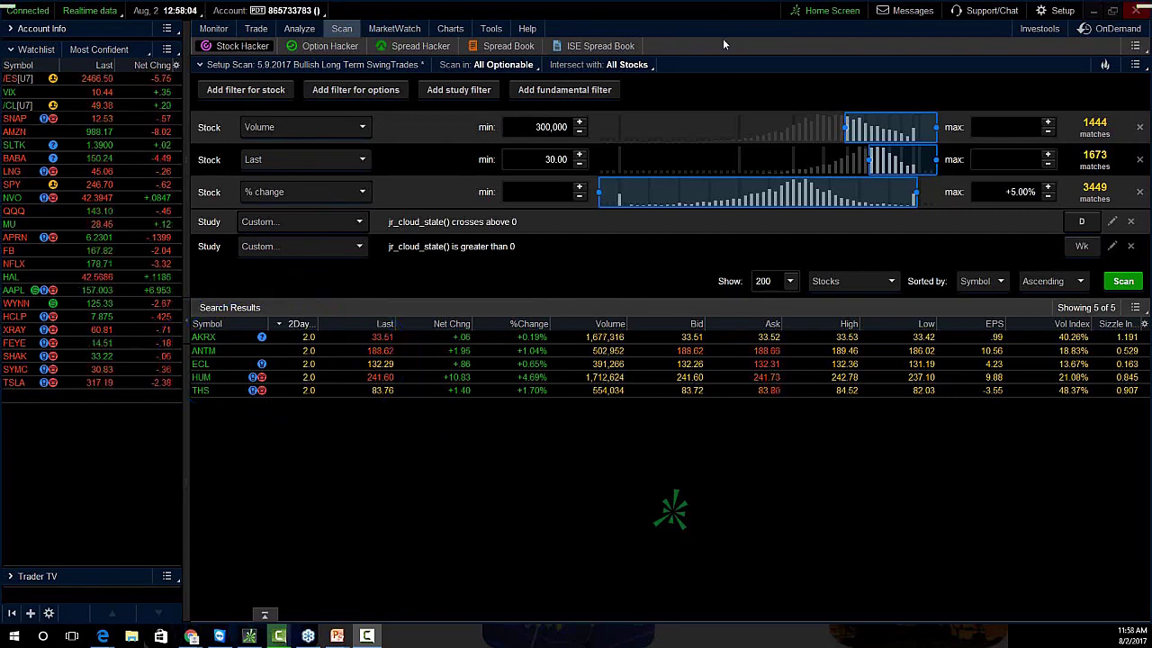
Chart the scan result ECL and set it to the one-year daily time frame
{"action": "left_click", "coordinate": [449, 29]}
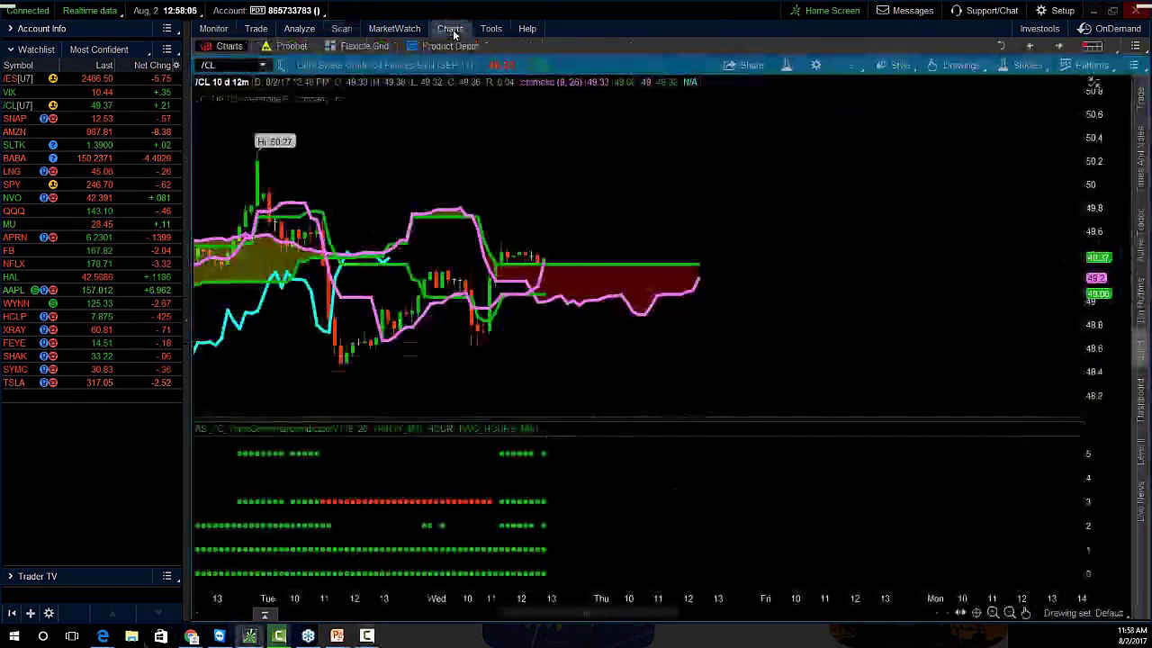
{"action": "left_click", "coordinate": [250, 63]}
{"action": "type", "text": "ECL"}
{"action": "key", "text": "Return"}
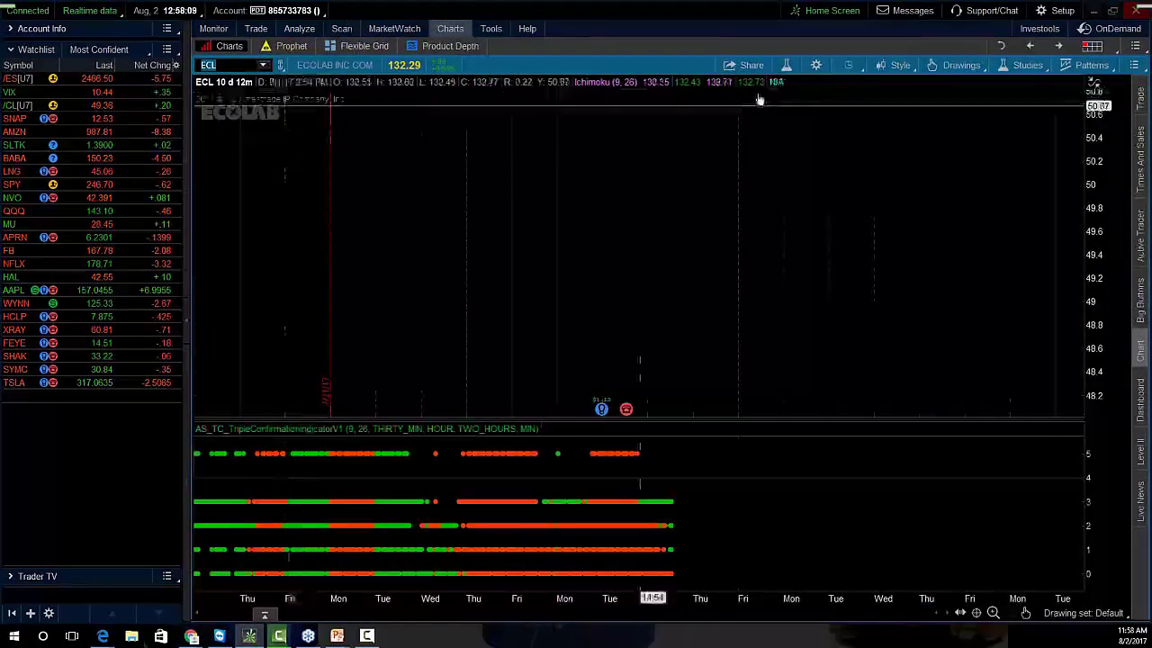
{"action": "left_click", "coordinate": [847, 64]}
{"action": "left_click", "coordinate": [827, 210]}
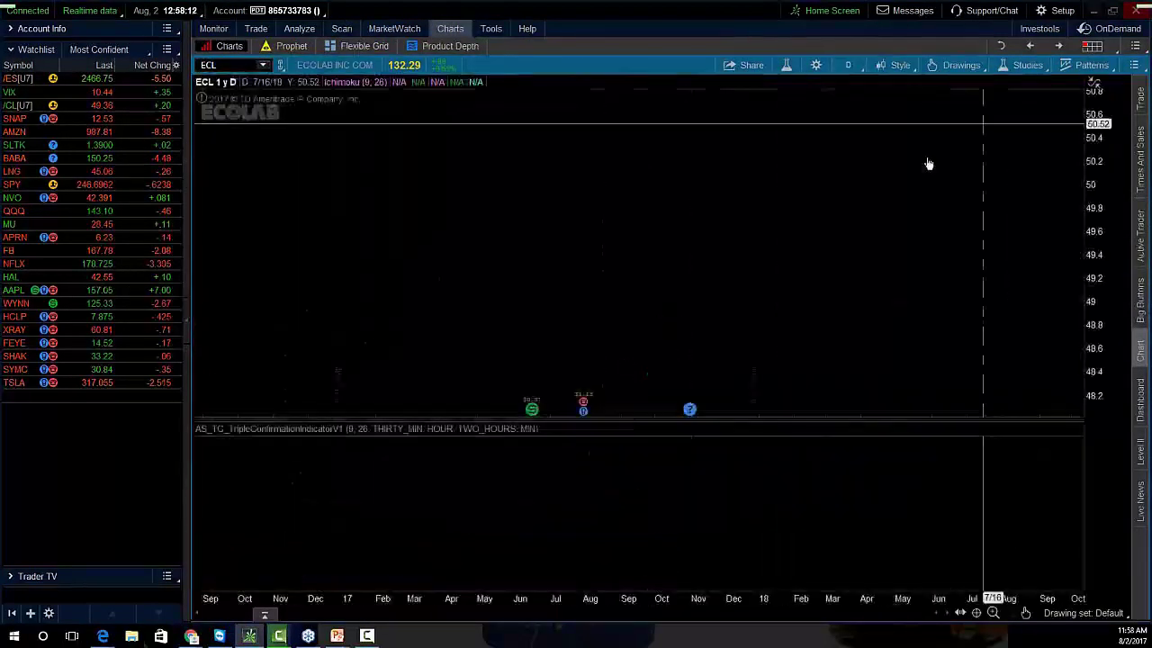
Rescale ECL's price axis to fit the data and enlarge the chart around the latest candles and the projected cloud
{"action": "left_click", "coordinate": [1093, 86]}
{"action": "left_click", "coordinate": [1047, 109]}
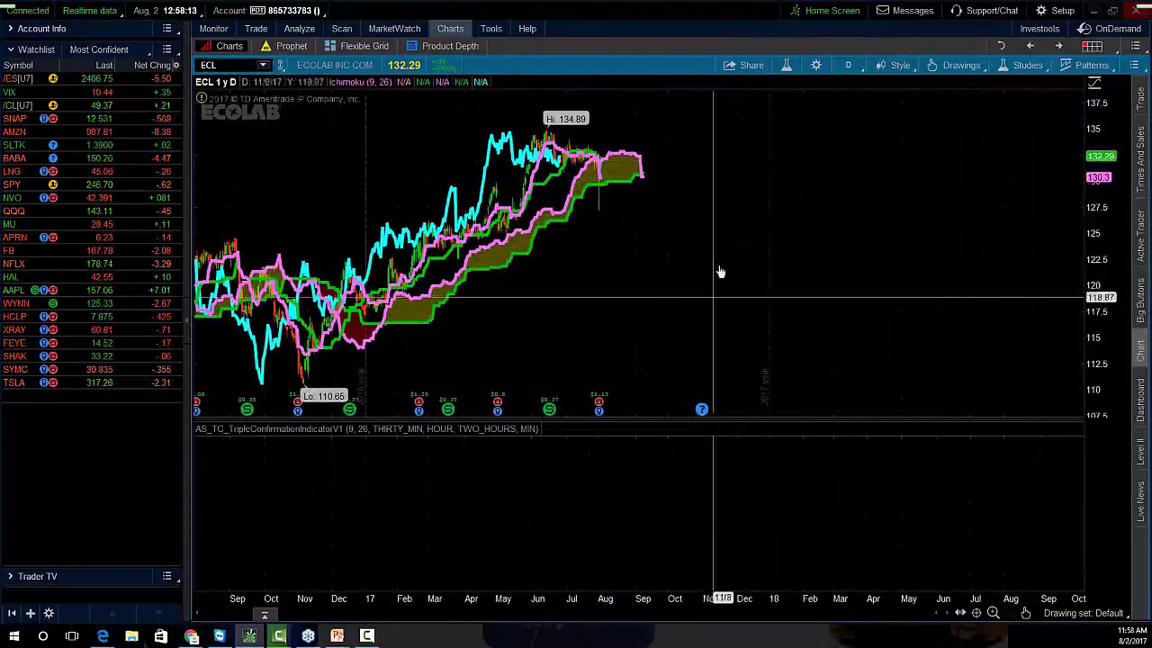
{"action": "left_click", "coordinate": [993, 611]}
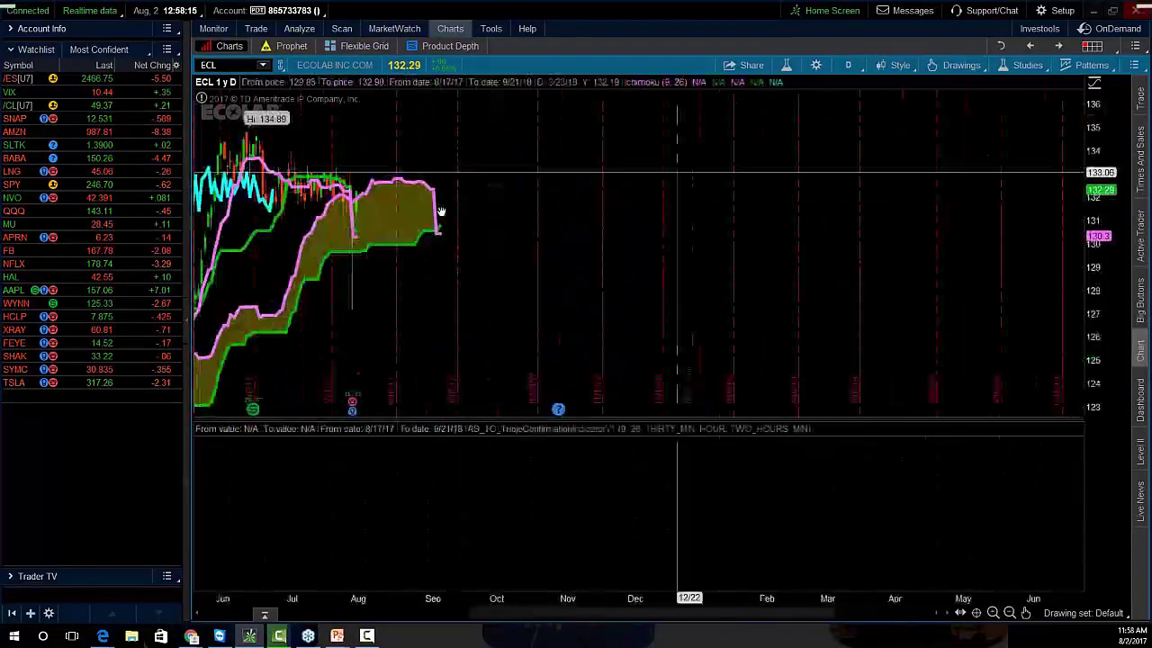
{"action": "left_click", "coordinate": [992, 612]}
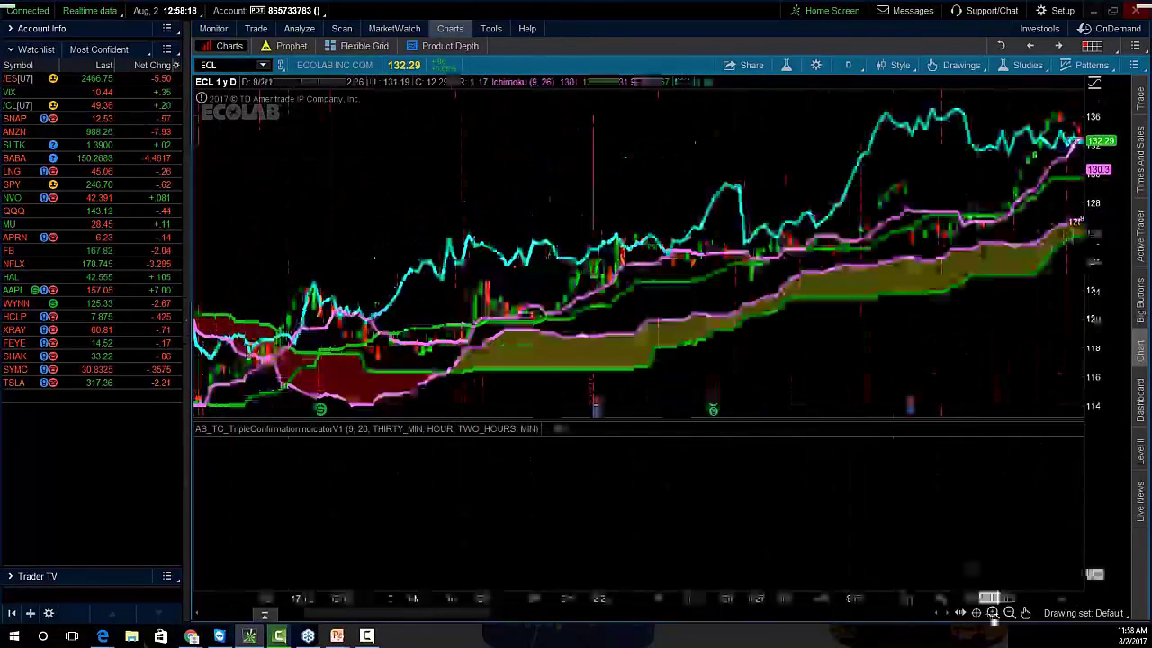
{"action": "left_click_drag", "start_coordinate": [749, 243], "coordinate": [495, 251]}
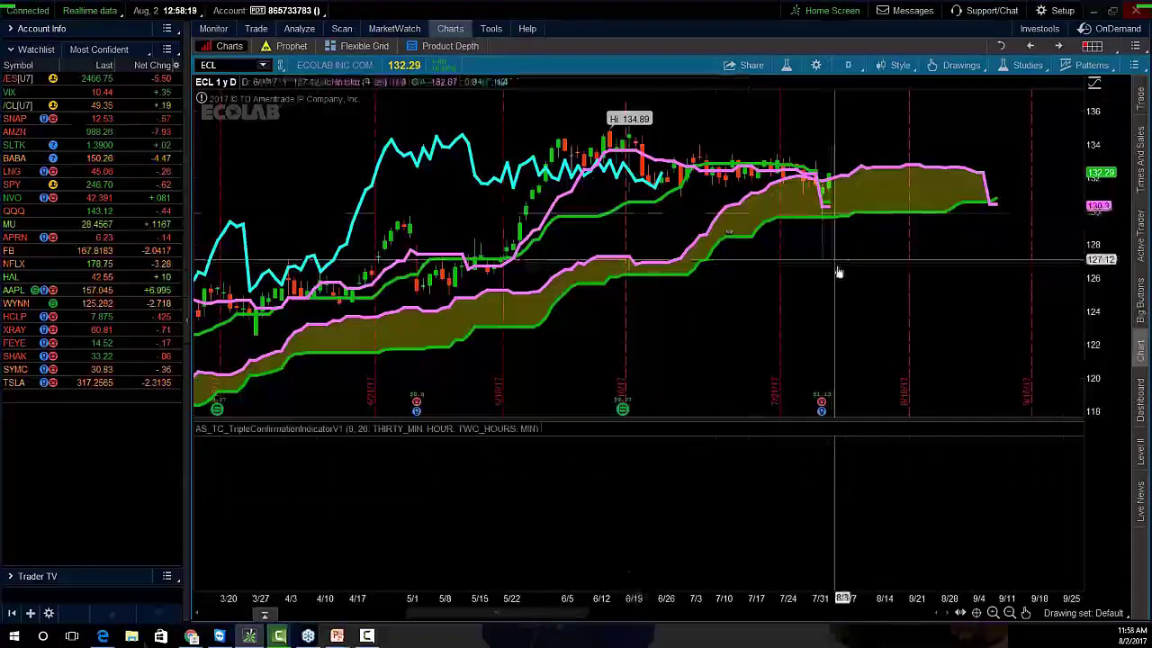
Check the scan results again and chart ANTM on the daily time frame, enlarged around its latest candles and cloud
{"action": "left_click", "coordinate": [344, 30]}
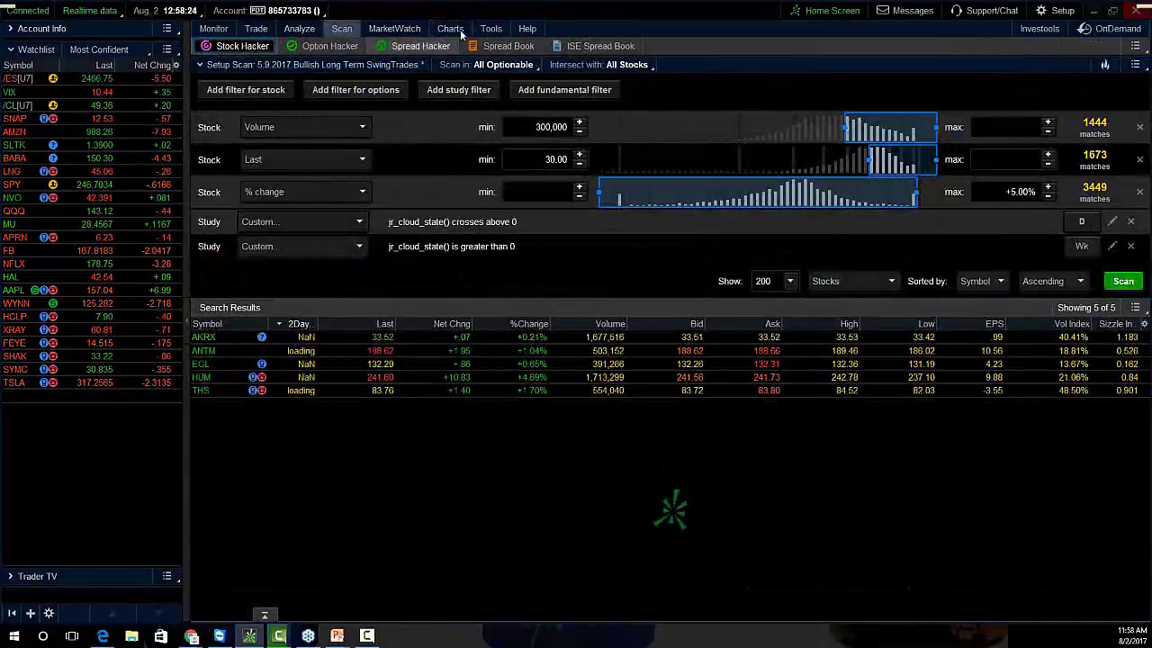
{"action": "mouse_move", "coordinate": [453, 31]}
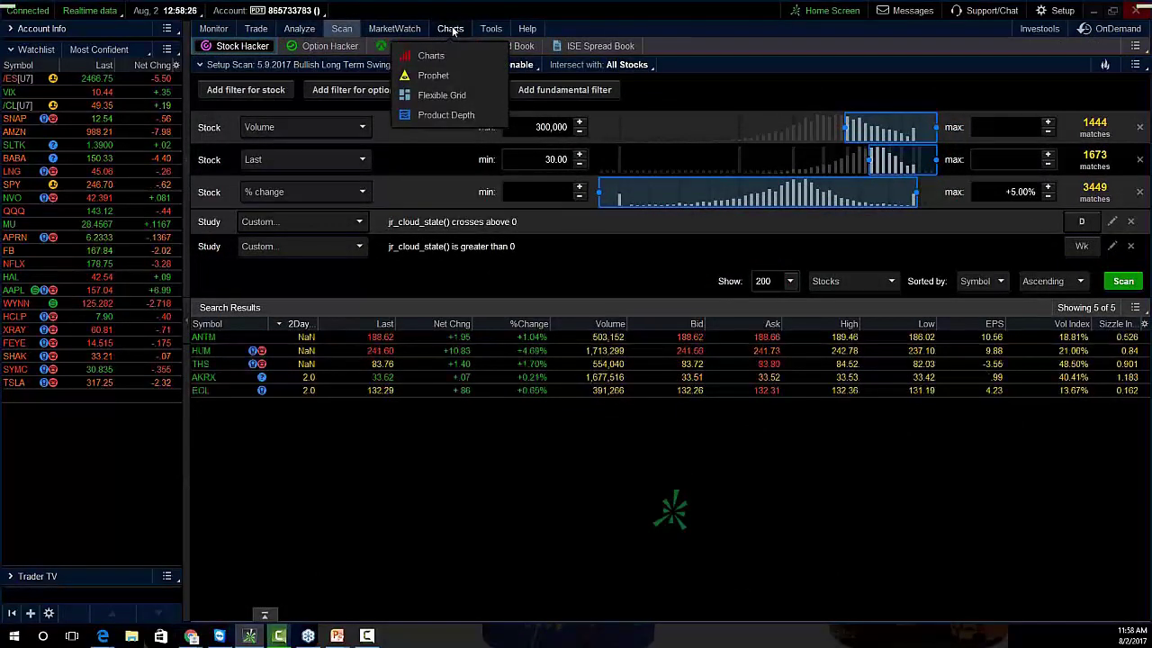
{"action": "left_click", "coordinate": [453, 31]}
{"action": "left_click", "coordinate": [246, 64]}
{"action": "type", "text": "A"}
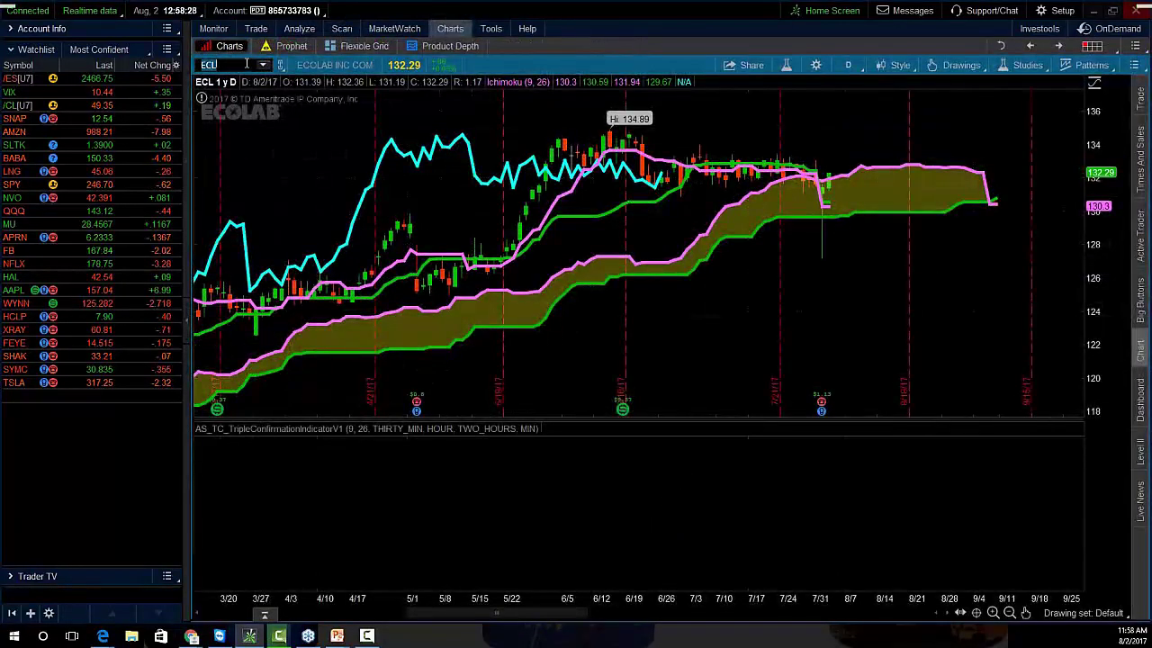
{"action": "type", "text": "NTM"}
{"action": "key", "text": "Return"}
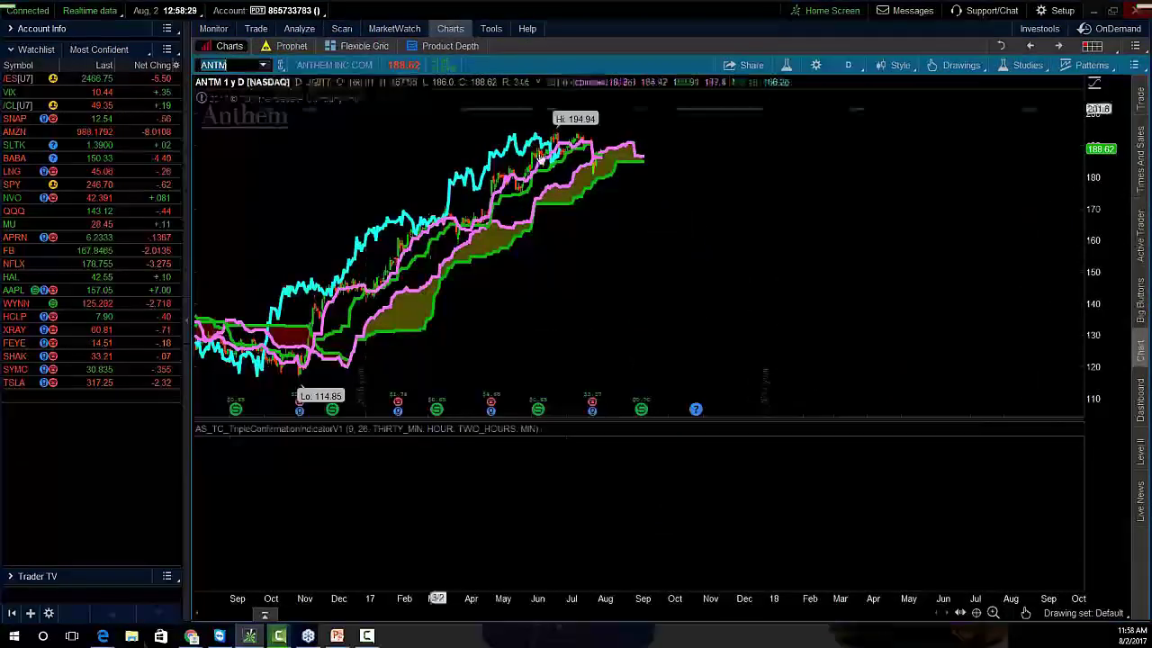
{"action": "left_click", "coordinate": [993, 612]}
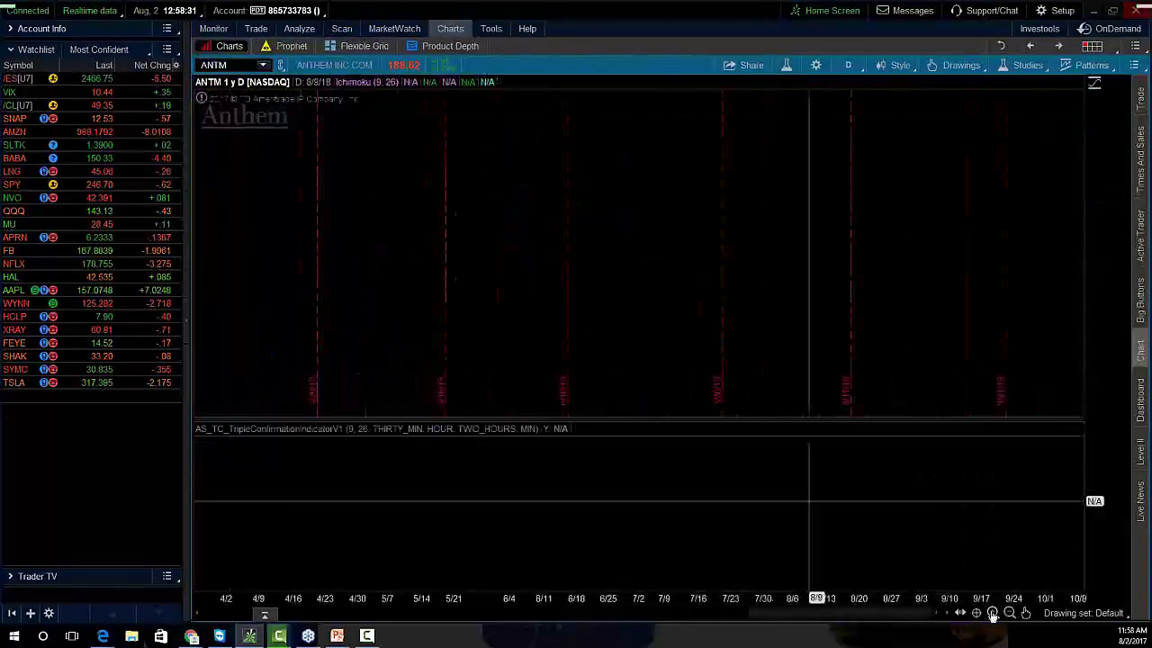
{"action": "left_click_drag", "start_coordinate": [1024, 241], "coordinate": [1067, 236]}
{"action": "left_click_drag", "start_coordinate": [696, 282], "coordinate": [1062, 243]}
{"action": "left_click_drag", "start_coordinate": [697, 303], "coordinate": [959, 252]}
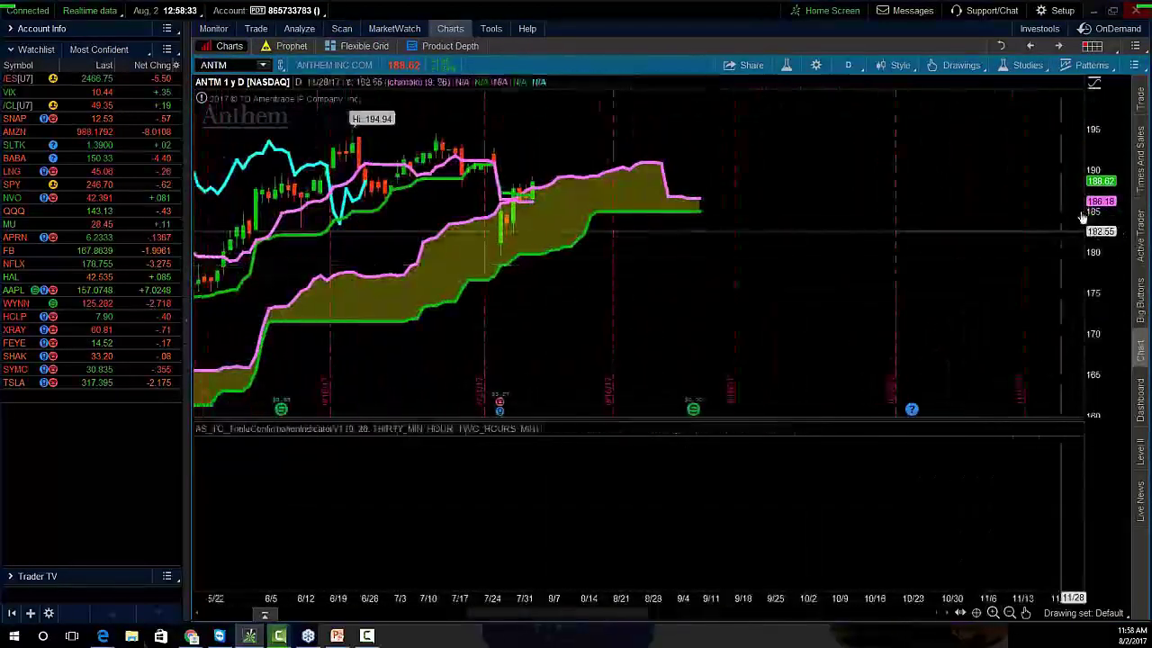
Set the triple confirmation study's small time frame to 2 Days and its medium time frame to 3 Days
{"action": "left_click", "coordinate": [785, 65]}
{"action": "left_click", "coordinate": [905, 237]}
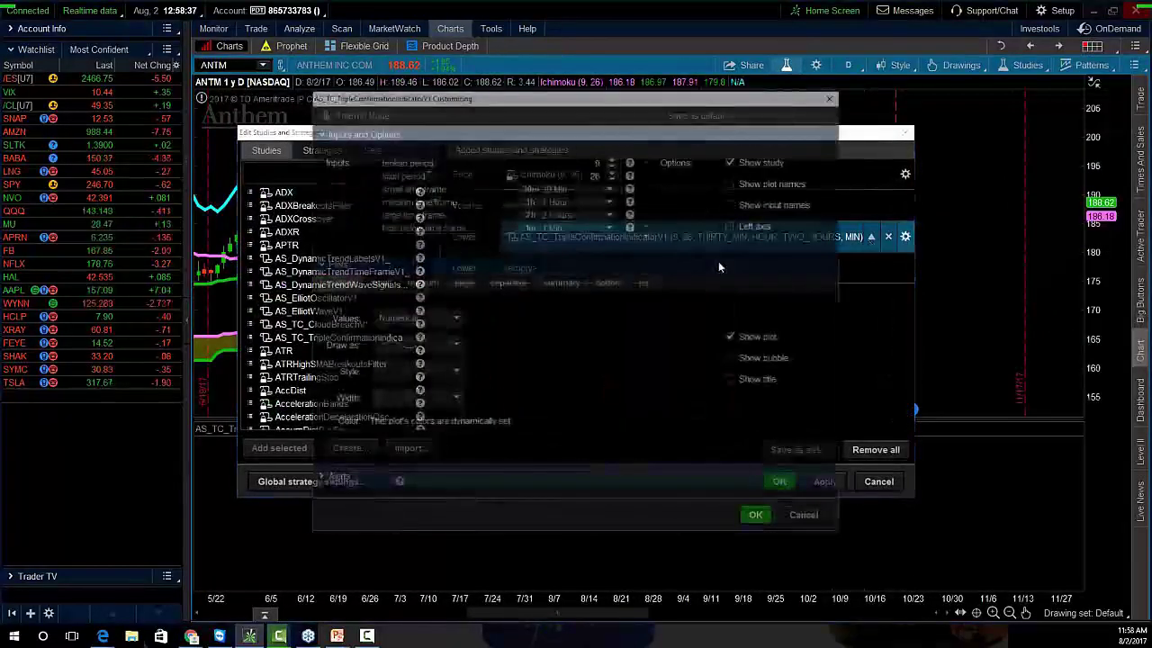
{"action": "left_click", "coordinate": [581, 187]}
{"action": "left_click", "coordinate": [553, 309]}
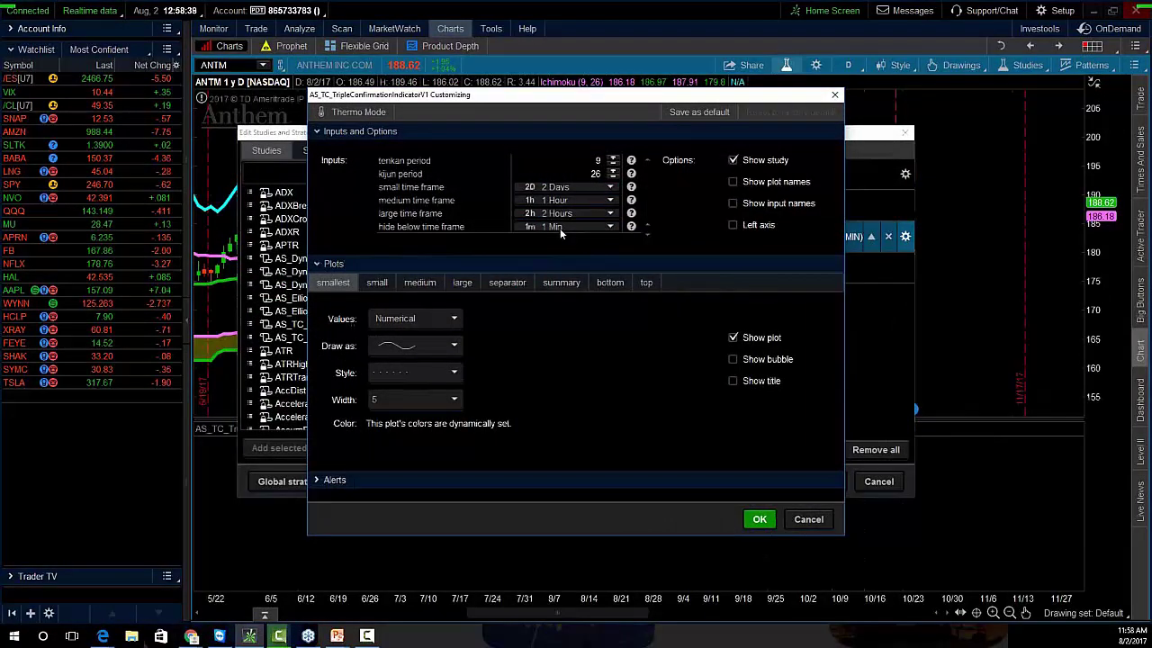
{"action": "left_click", "coordinate": [559, 200]}
{"action": "left_click", "coordinate": [539, 324]}
Set the study's large time frame to Week and apply the new study settings to the ANTM chart
{"action": "left_click", "coordinate": [567, 214]}
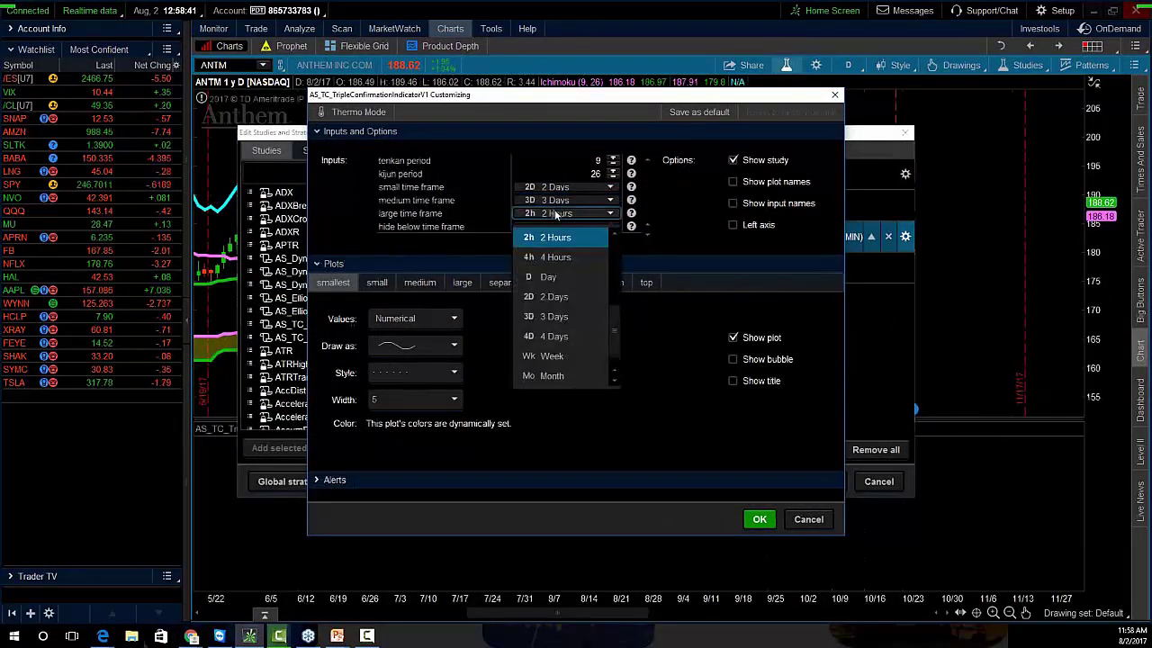
{"action": "left_click", "coordinate": [553, 357]}
{"action": "left_click", "coordinate": [760, 519]}
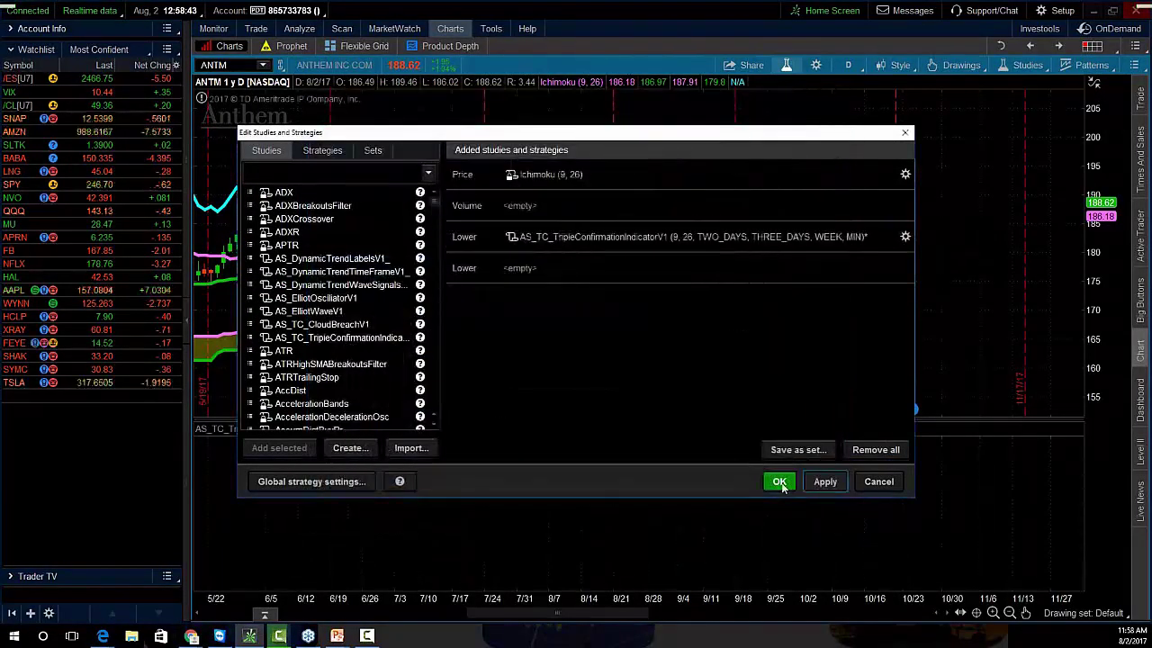
{"action": "left_click", "coordinate": [779, 482]}
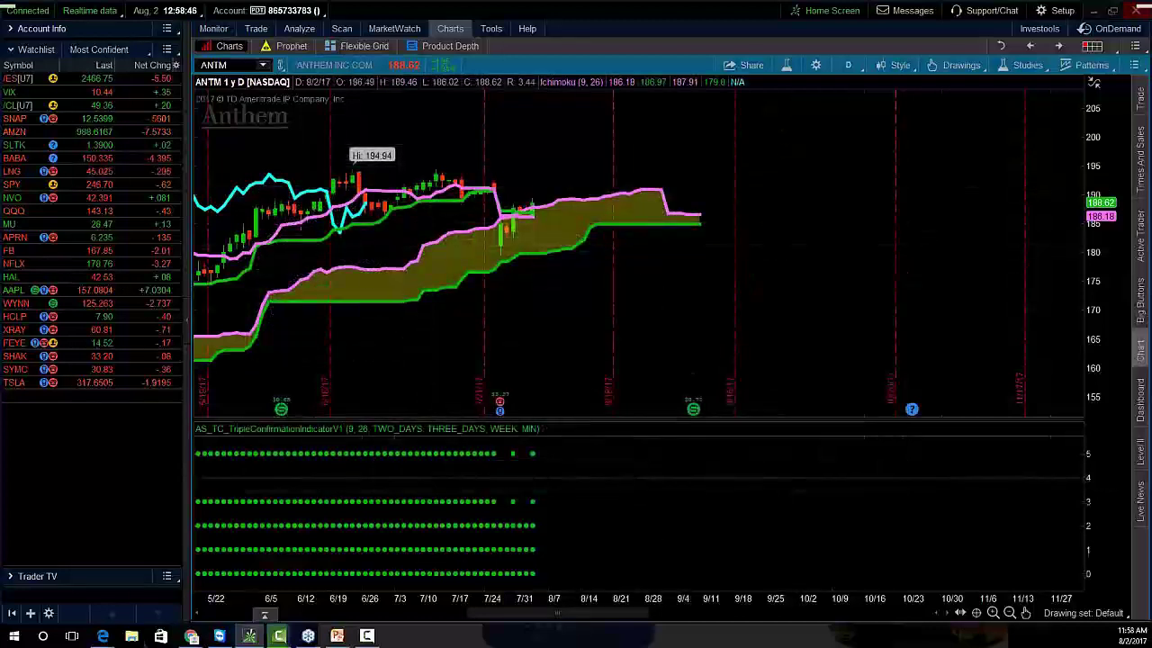
Circle ANTM's latest candles at the cloud's upper edge, mark the areas below and above them, and circle the latest column of indicator dots
{"action": "key", "text": "F10"}
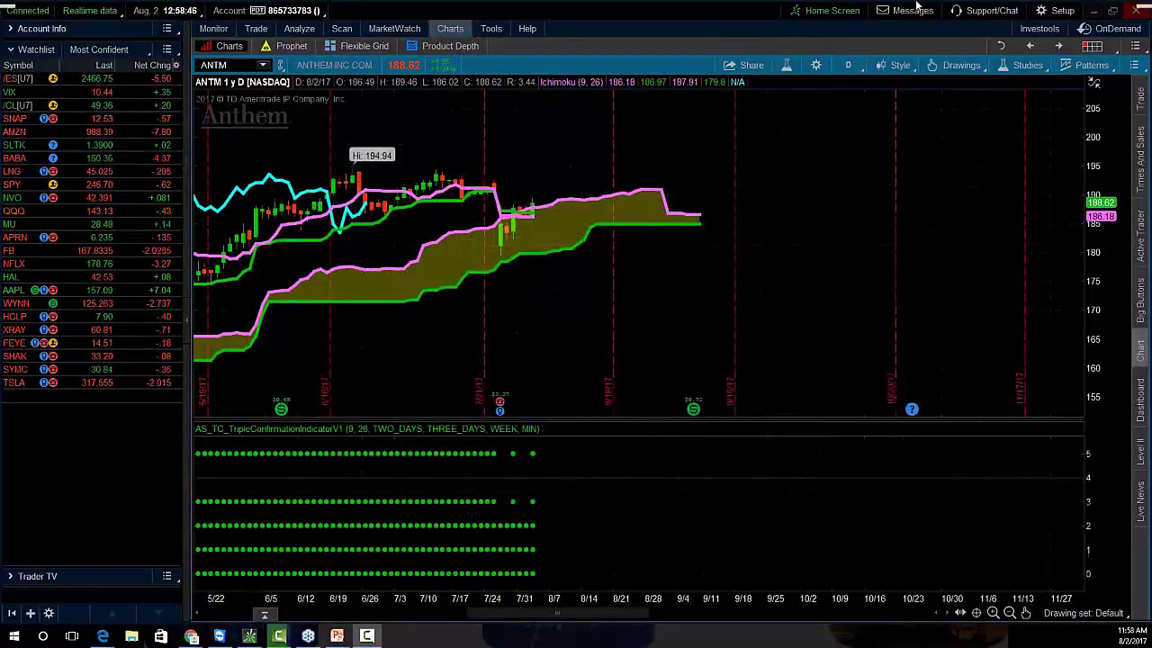
{"action": "left_click_drag", "start_coordinate": [491, 202], "coordinate": [552, 211]}
{"action": "left_click_drag", "start_coordinate": [498, 262], "coordinate": [583, 279]}
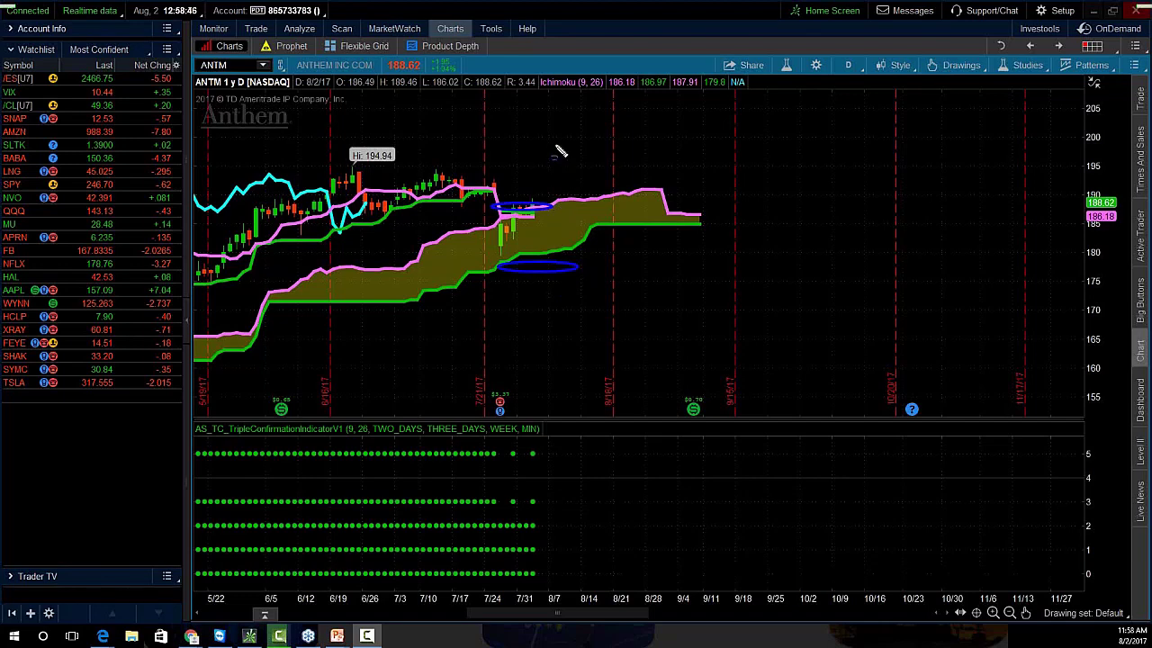
{"action": "left_click_drag", "start_coordinate": [556, 145], "coordinate": [620, 173]}
{"action": "mouse_move", "coordinate": [532, 454]}
{"action": "left_mouse_down"}
{"action": "mouse_move", "coordinate": [546, 469]}
{"action": "mouse_move", "coordinate": [534, 505]}
{"action": "mouse_move", "coordinate": [546, 562]}
{"action": "left_mouse_up"}
{"action": "left_click_drag", "start_coordinate": [532, 573], "coordinate": [545, 586]}
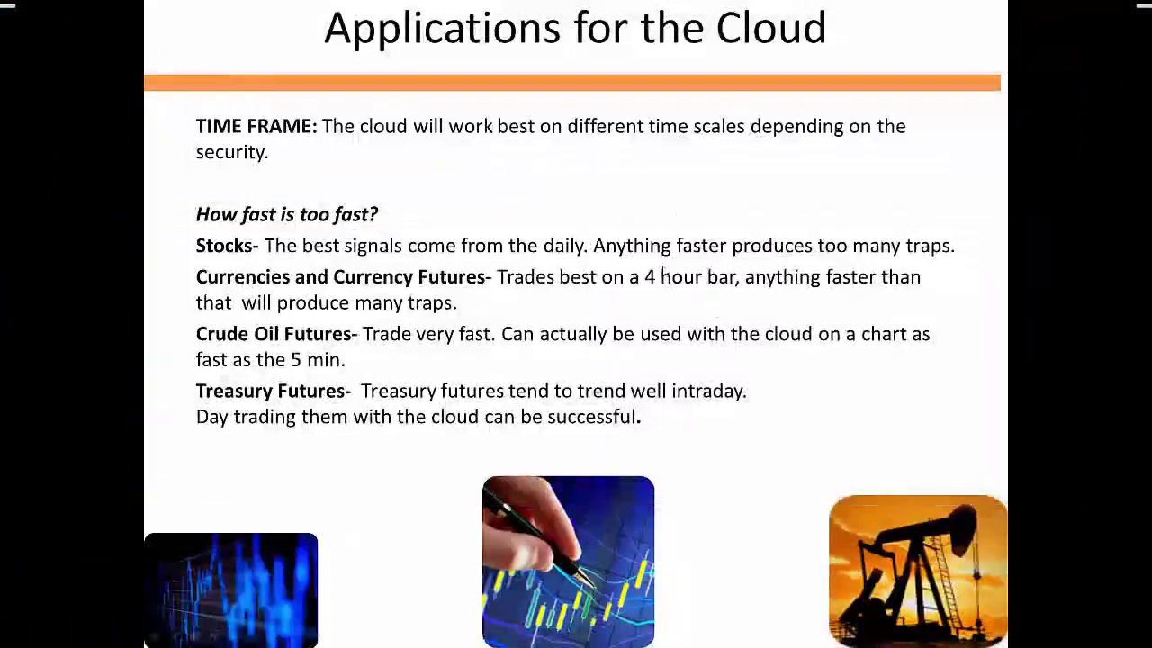
Advance the slides to slide 17, "The Ichimoku Cloud", highlight the AAPL, BABA, FB and TSLA names, and handwrite AMZN and NFLX below them
{"action": "key", "text": "Right"}
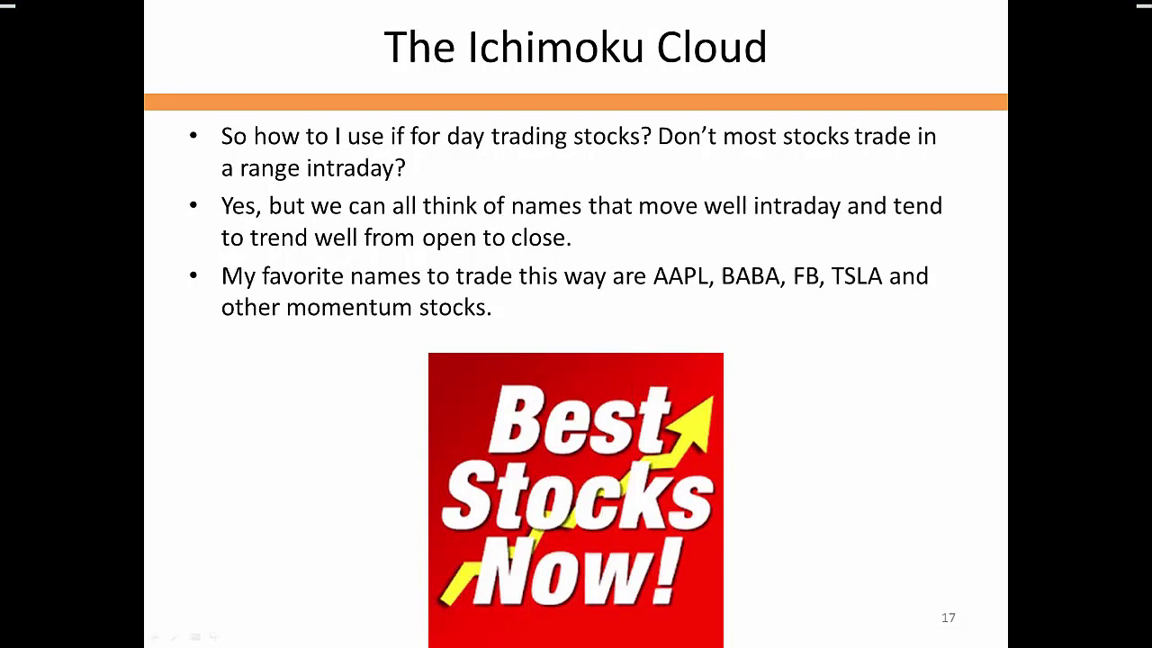
{"action": "left_click_drag", "start_coordinate": [626, 245], "coordinate": [936, 315]}
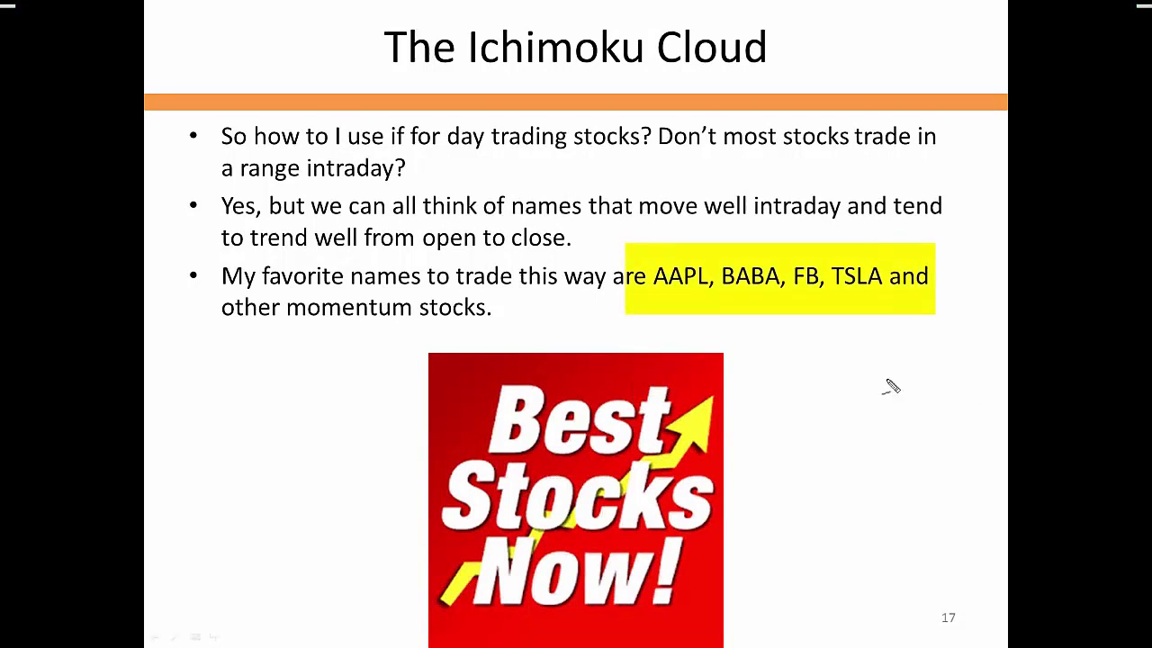
{"action": "mouse_move", "coordinate": [788, 338]}
{"action": "left_mouse_down"}
{"action": "mouse_move", "coordinate": [792, 360]}
{"action": "mouse_move", "coordinate": [850, 376]}
{"action": "mouse_move", "coordinate": [838, 332]}
{"action": "mouse_move", "coordinate": [882, 381]}
{"action": "mouse_move", "coordinate": [882, 334]}
{"action": "mouse_move", "coordinate": [903, 360]}
{"action": "mouse_move", "coordinate": [920, 349]}
{"action": "left_mouse_up"}
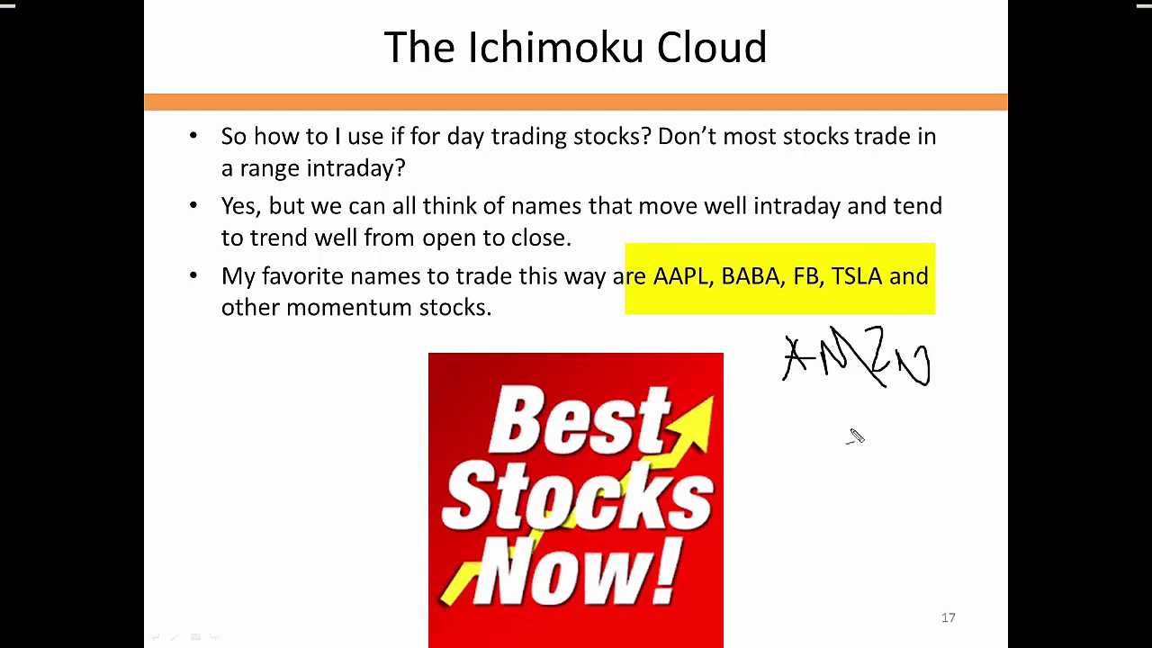
{"action": "mouse_move", "coordinate": [854, 466]}
{"action": "left_mouse_down"}
{"action": "mouse_move", "coordinate": [859, 432]}
{"action": "mouse_move", "coordinate": [886, 427]}
{"action": "mouse_move", "coordinate": [908, 442]}
{"action": "mouse_move", "coordinate": [963, 440]}
{"action": "mouse_move", "coordinate": [952, 472]}
{"action": "left_mouse_up"}
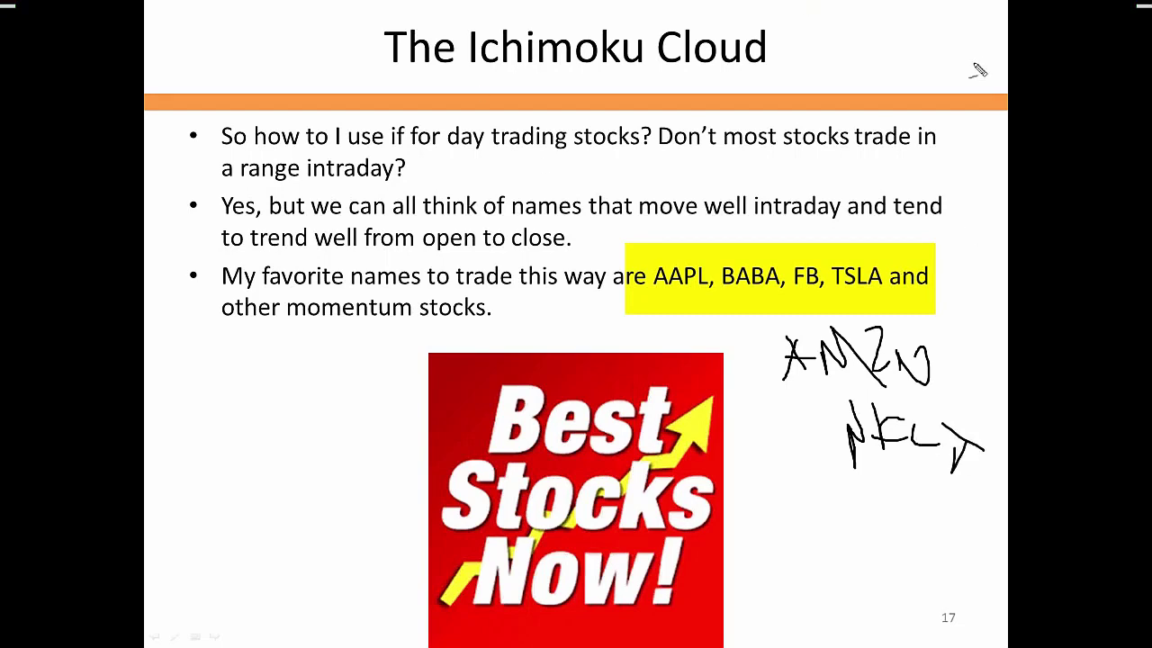
Switch to thinkorswim, enlarge its window to full screen, and restore the maximized ANTM chart to the multi-chart grid
{"action": "key", "text": "alt+Tab"}
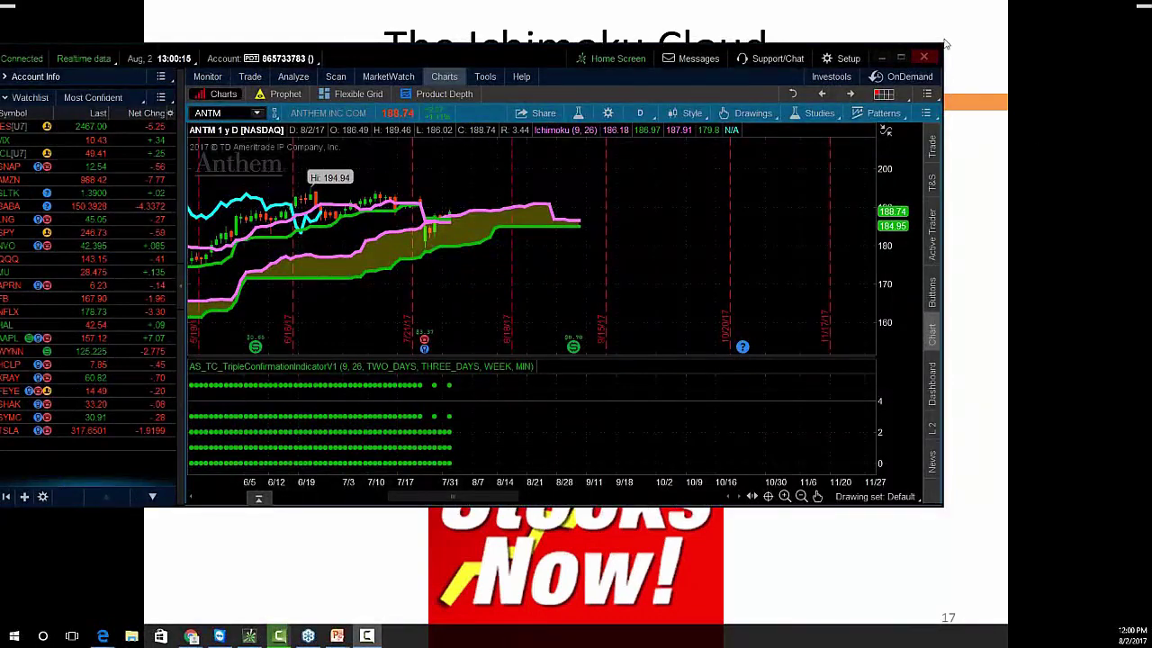
{"action": "left_click", "coordinate": [901, 57]}
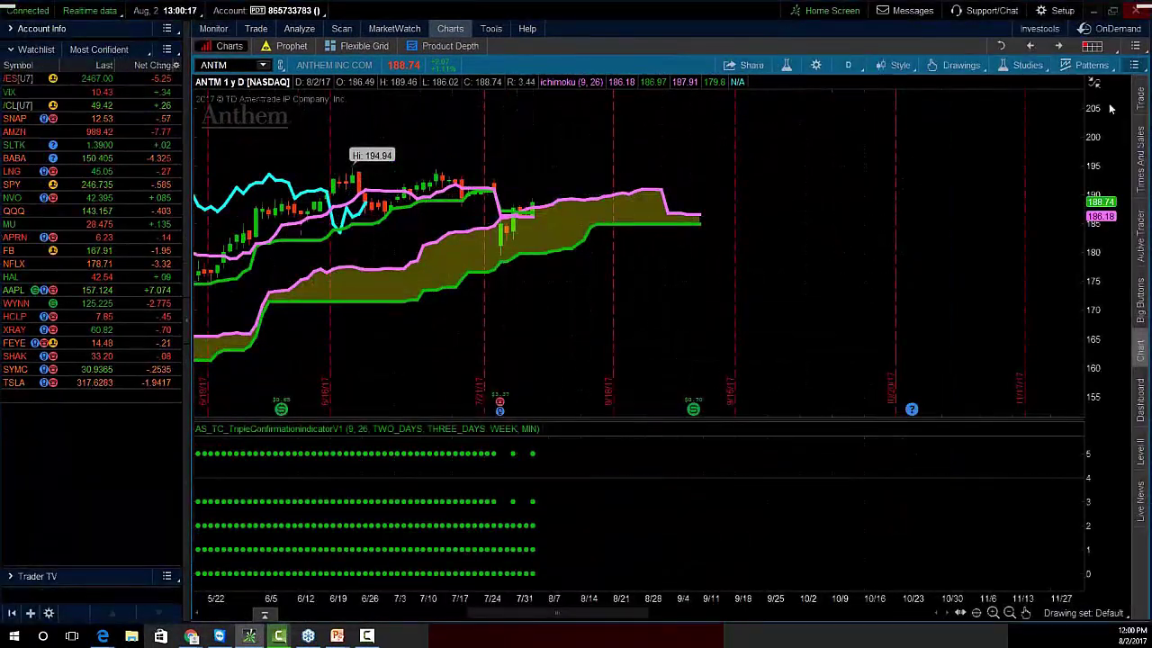
{"action": "left_click", "coordinate": [1134, 66]}
{"action": "left_click", "coordinate": [1038, 300]}
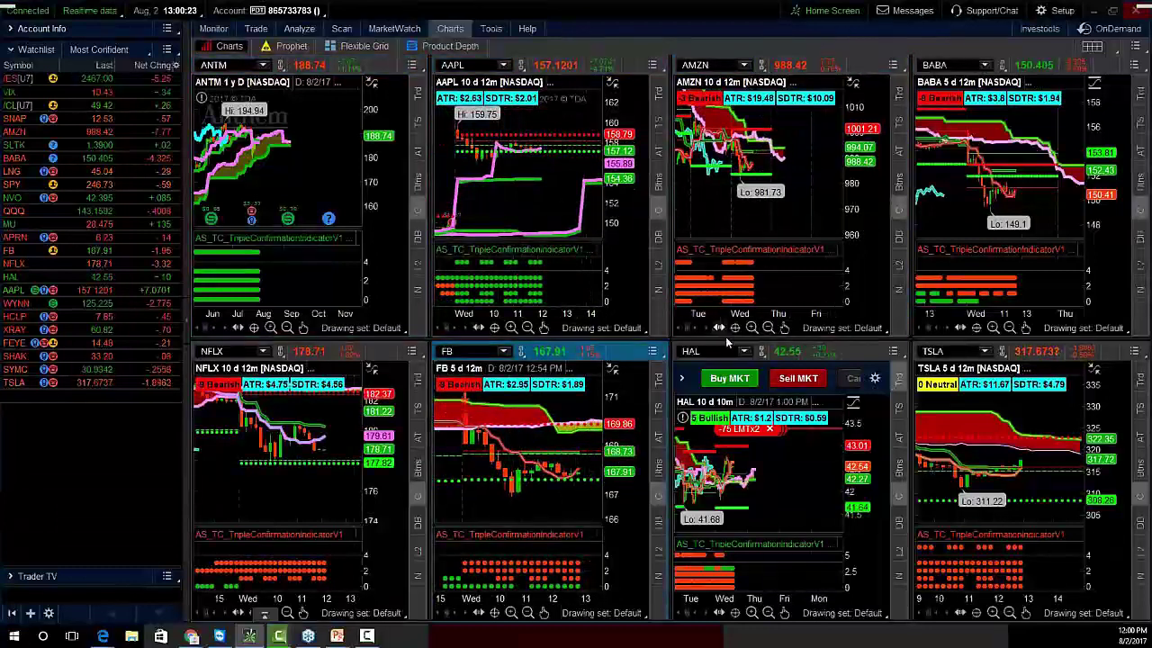
Circle the 12m time frame on the AMZN chart and its latest column of indicator dots, and clear the marks
{"action": "left_click", "coordinate": [751, 329]}
{"action": "left_click_drag", "start_coordinate": [797, 218], "coordinate": [751, 207]}
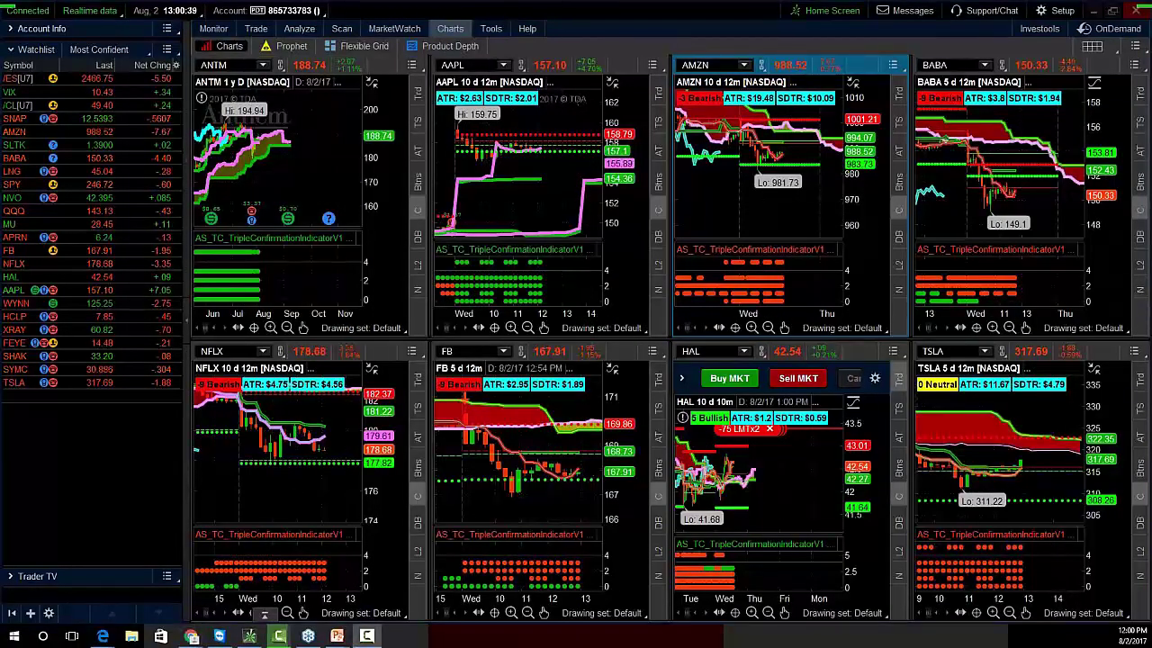
{"action": "mouse_move", "coordinate": [151, 53]}
{"action": "left_mouse_down"}
{"action": "mouse_move", "coordinate": [131, 180]}
{"action": "mouse_move", "coordinate": [135, 270]}
{"action": "mouse_move", "coordinate": [648, 611]}
{"action": "mouse_move", "coordinate": [1116, 628]}
{"action": "mouse_move", "coordinate": [1150, 646]}
{"action": "left_mouse_up"}
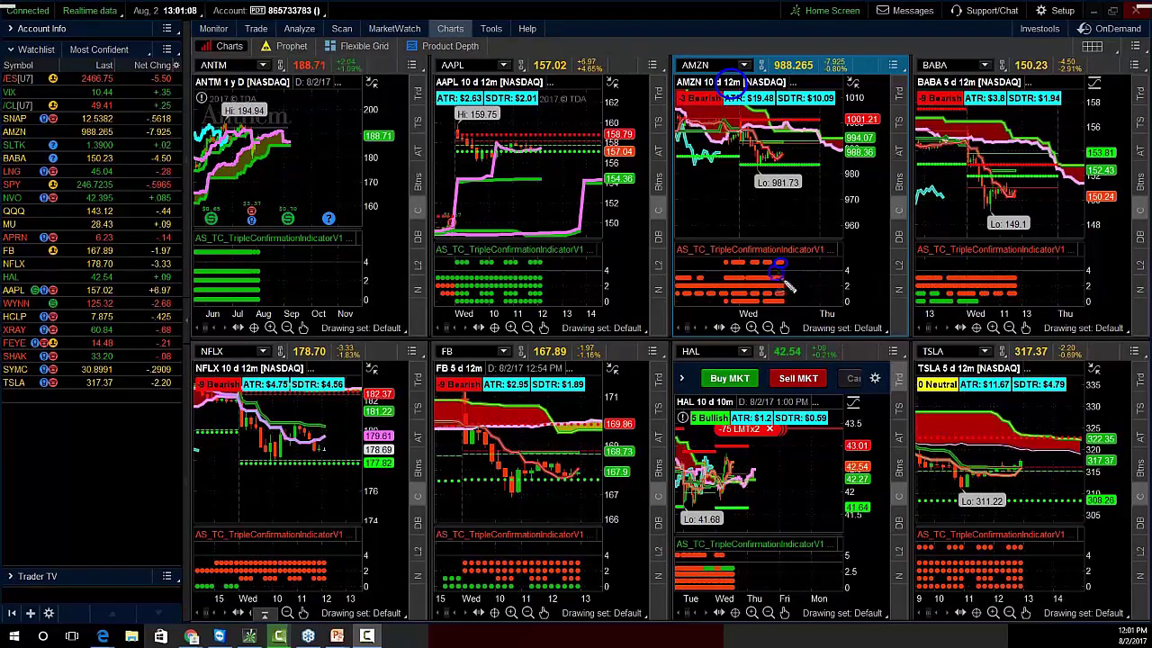
{"action": "left_click_drag", "start_coordinate": [783, 290], "coordinate": [774, 296]}
{"action": "left_click_drag", "start_coordinate": [779, 304], "coordinate": [783, 293]}
{"action": "key", "text": "Escape"}
Expand the chart layout to a grid of eight columns by four rows and return it to four by two
{"action": "left_click", "coordinate": [1091, 46]}
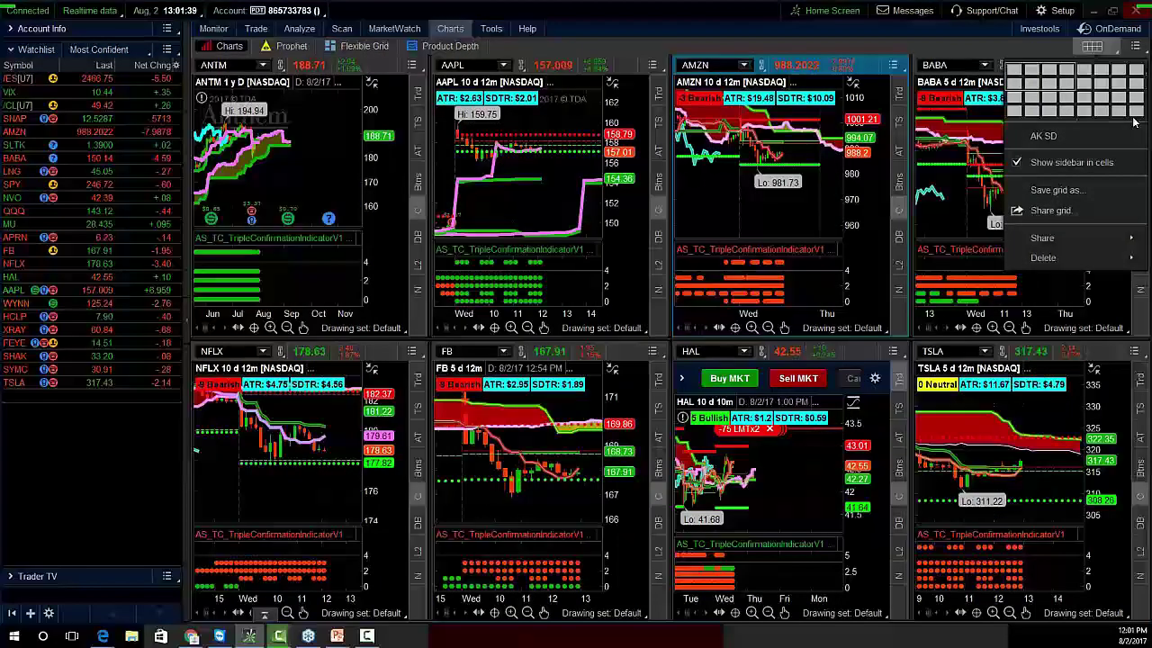
{"action": "left_click", "coordinate": [1132, 114]}
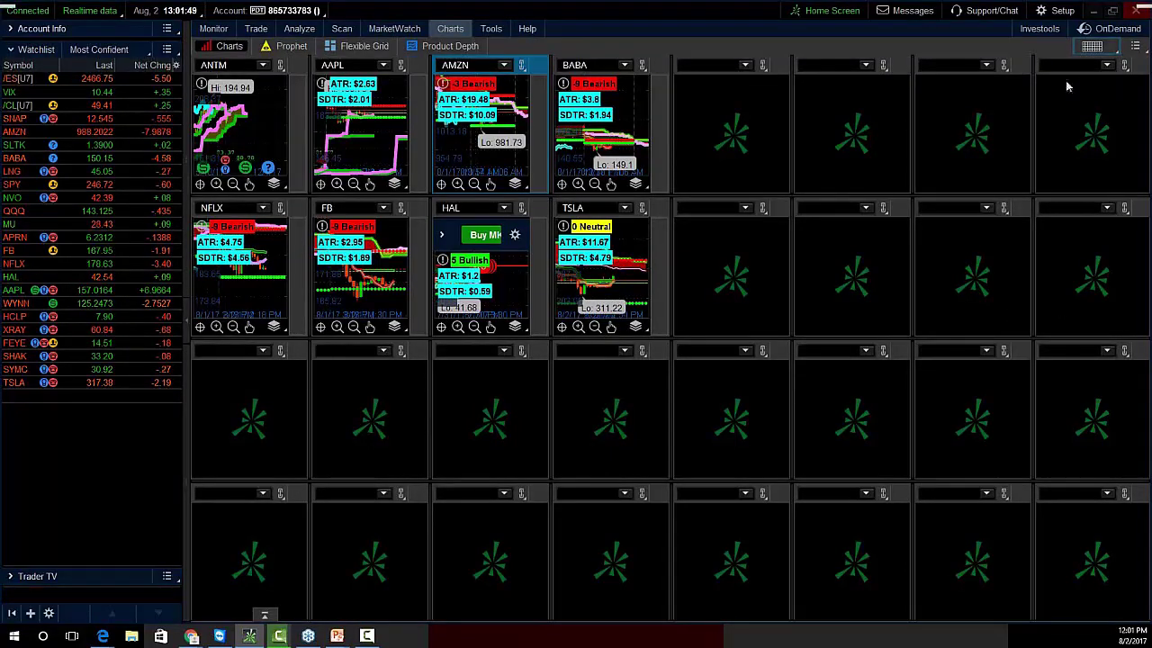
{"action": "left_click", "coordinate": [1091, 46]}
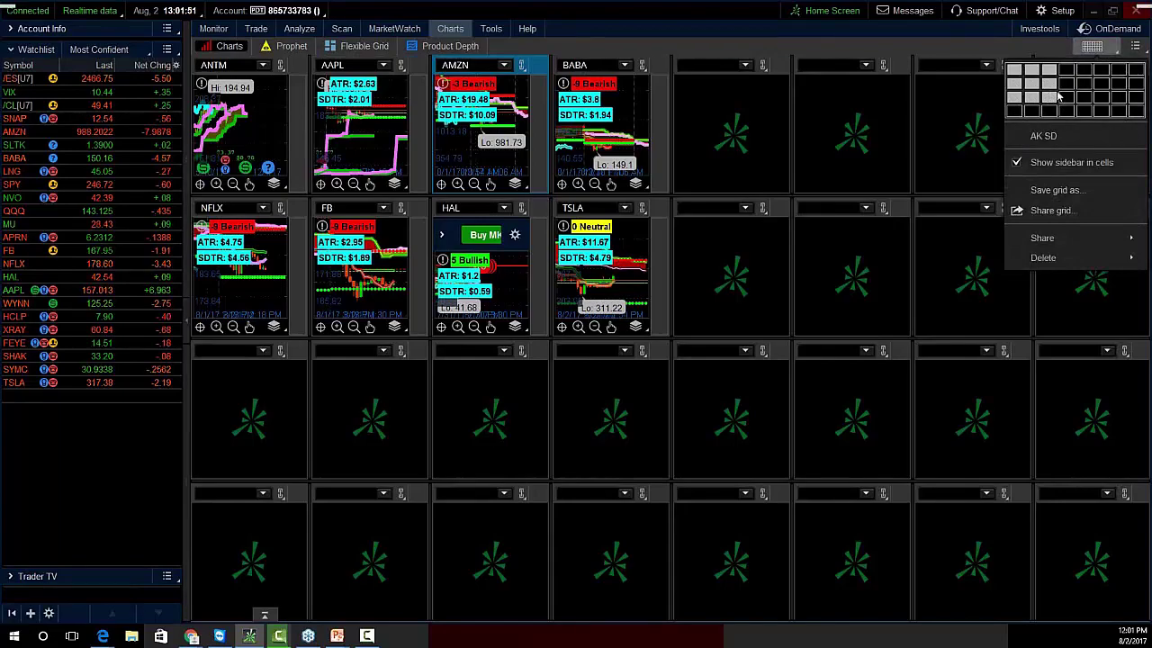
{"action": "left_click", "coordinate": [1053, 95]}
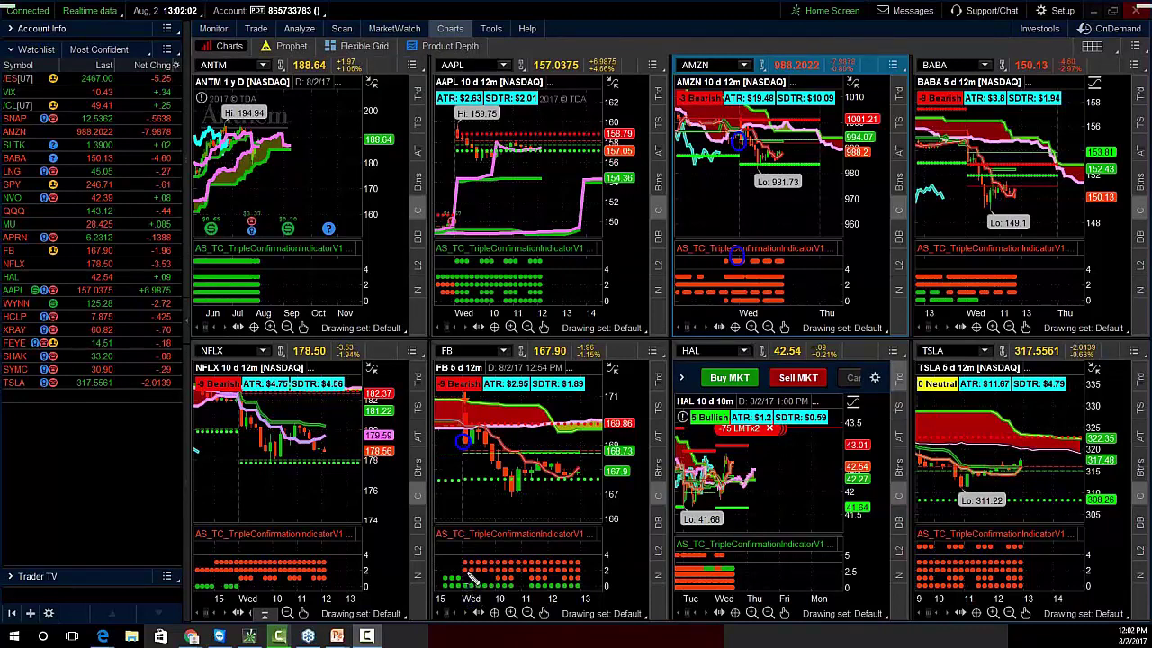
Circle FB's first bearish dots, the top indicator rows of BABA and AAPL, and AAPL's intraday candles, and clear the marks
{"action": "left_click_drag", "start_coordinate": [461, 554], "coordinate": [480, 587]}
{"action": "left_click_drag", "start_coordinate": [933, 253], "coordinate": [1035, 275]}
{"action": "left_click_drag", "start_coordinate": [454, 256], "coordinate": [554, 271]}
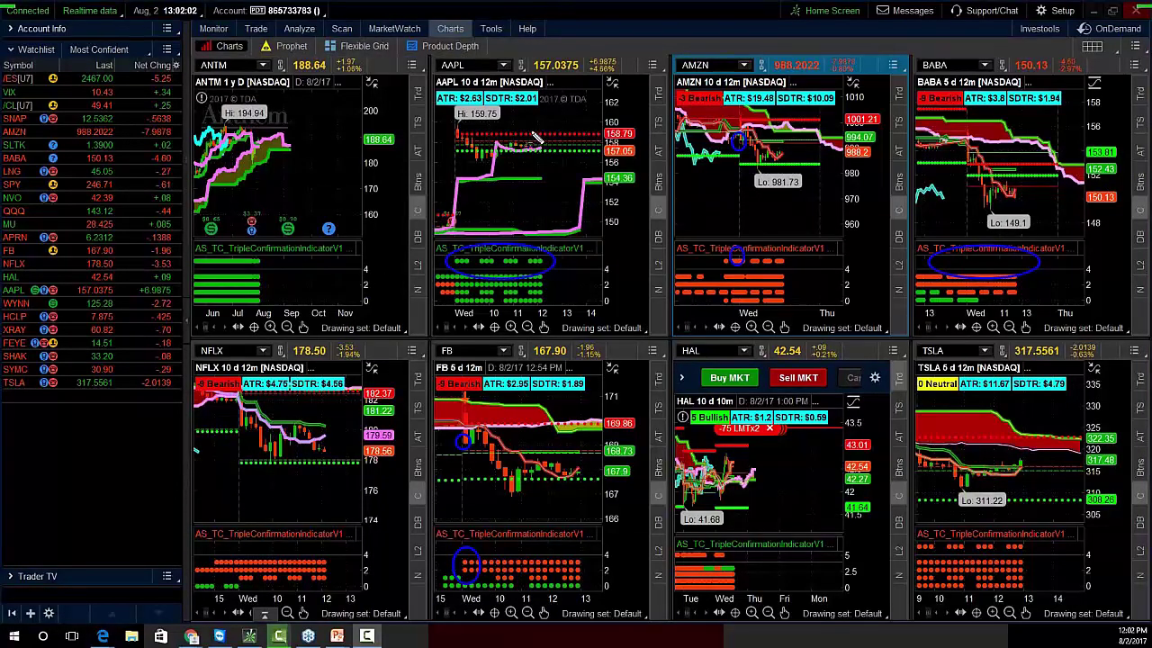
{"action": "mouse_move", "coordinate": [449, 141]}
{"action": "left_mouse_down"}
{"action": "mouse_move", "coordinate": [562, 182]}
{"action": "mouse_move", "coordinate": [576, 199]}
{"action": "mouse_move", "coordinate": [547, 180]}
{"action": "mouse_move", "coordinate": [537, 149]}
{"action": "mouse_move", "coordinate": [610, 182]}
{"action": "mouse_move", "coordinate": [575, 189]}
{"action": "left_mouse_up"}
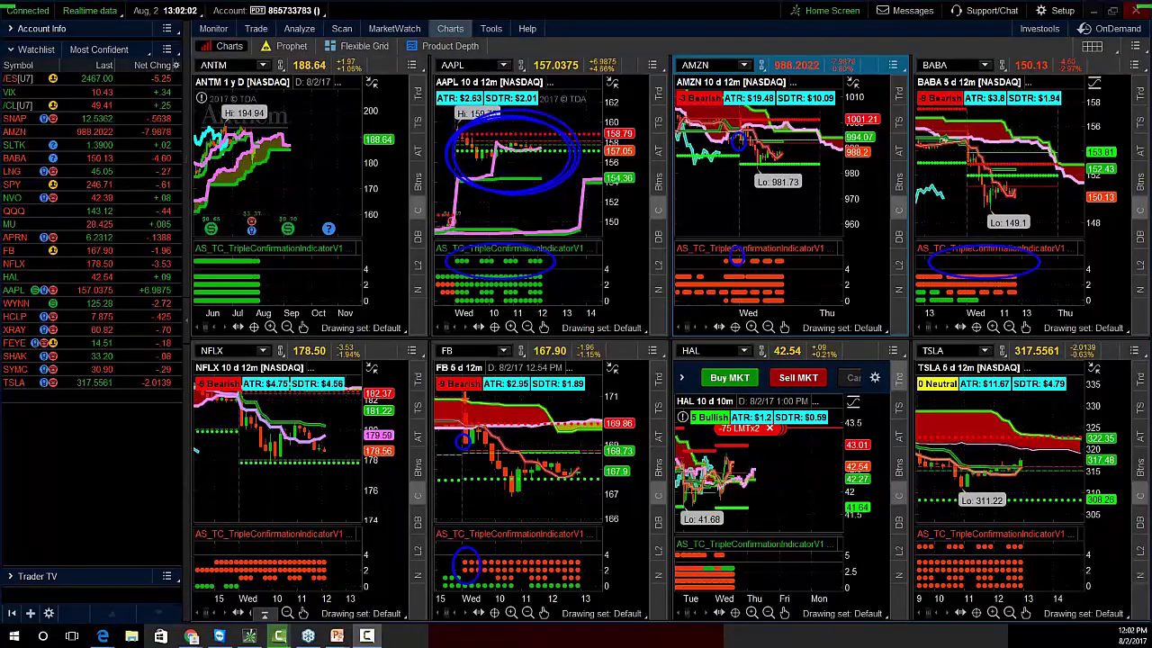
{"action": "key", "text": "Escape"}
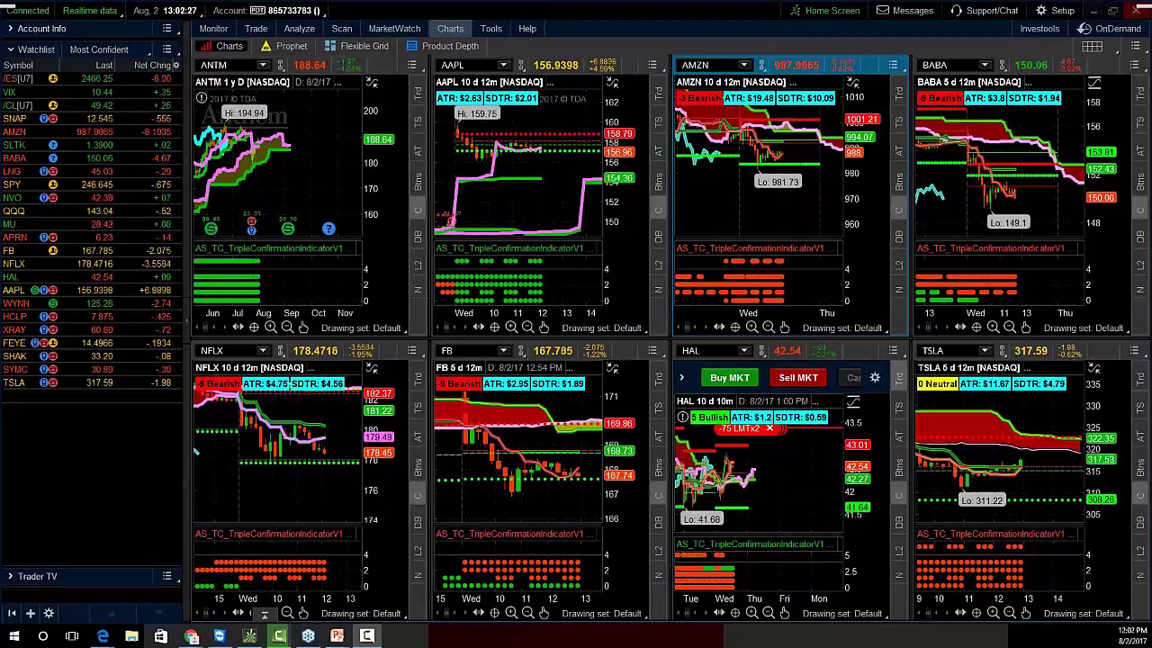
Load SYMC for trading and expand its 4 AUG 17 weekly option chain
{"action": "left_click", "coordinate": [256, 28]}
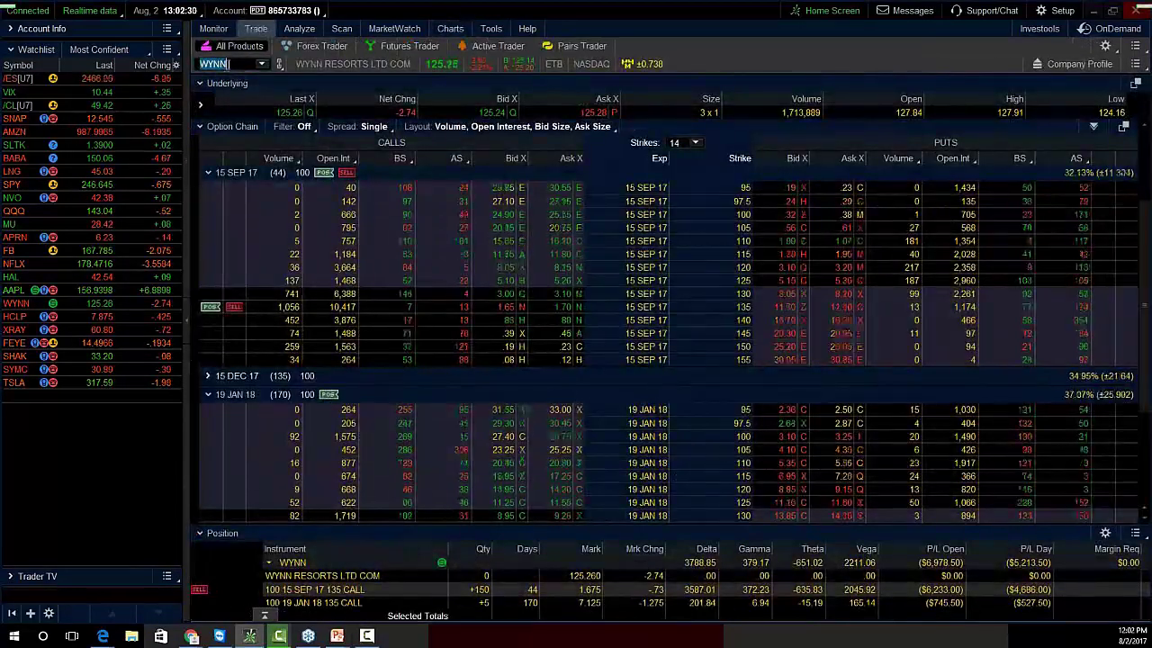
{"action": "type", "text": "SYMC"}
{"action": "key", "text": "Return"}
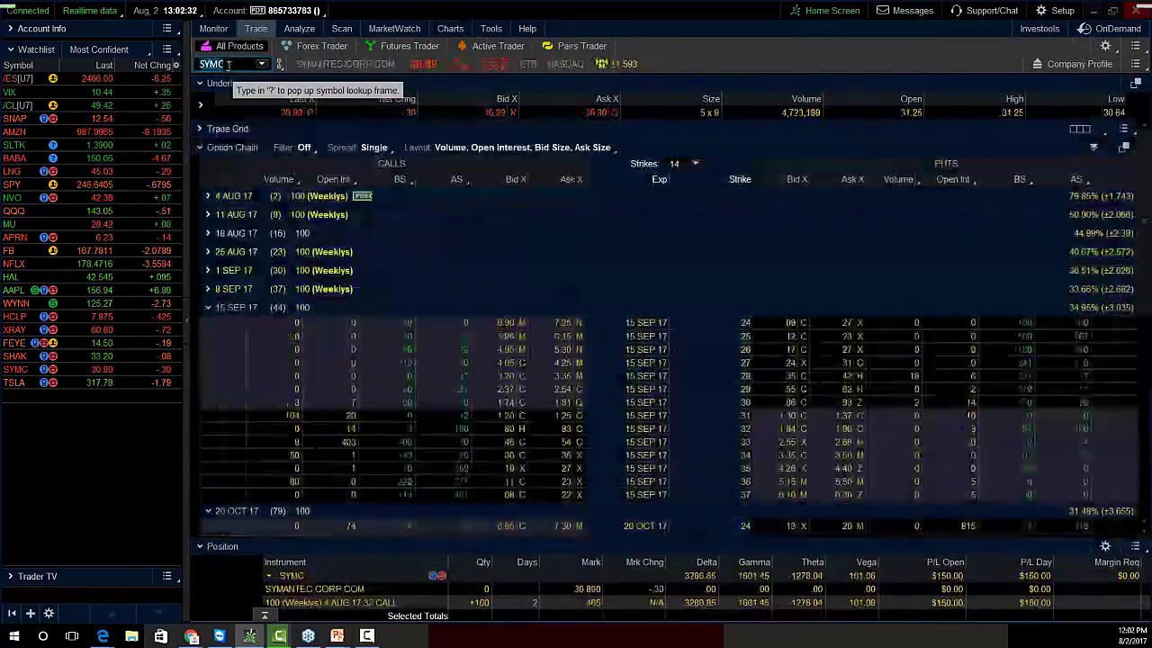
{"action": "left_click", "coordinate": [237, 197]}
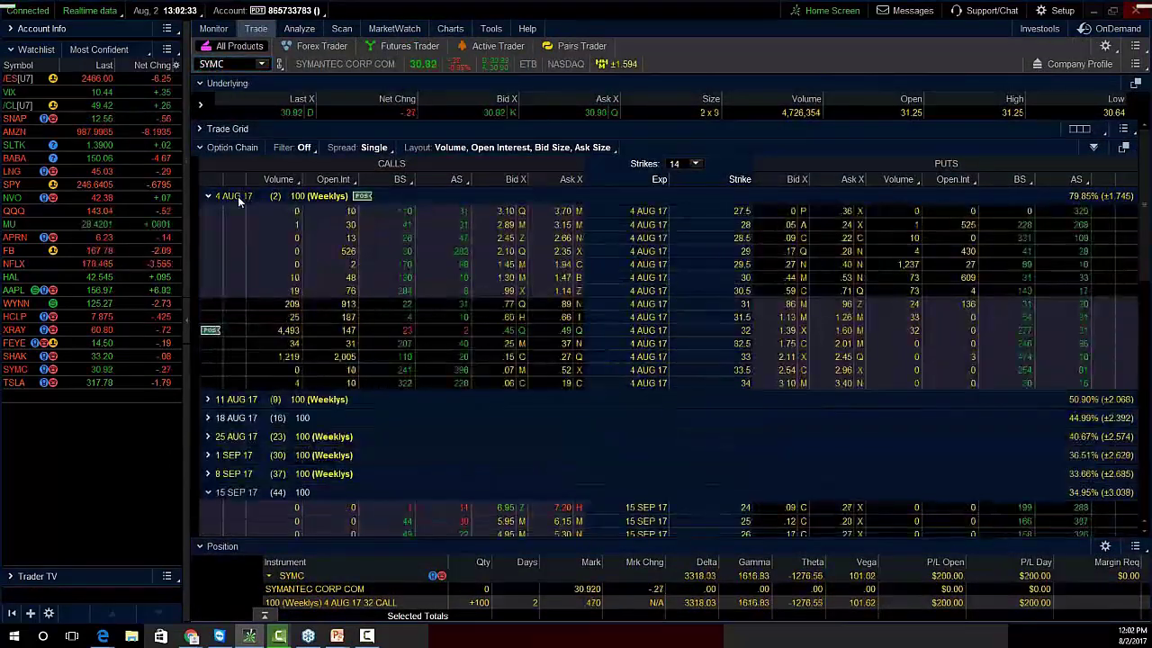
Send a limit order to sell 20 SYMC 4 AUG 17 32 calls at .54
{"action": "left_click", "coordinate": [510, 331]}
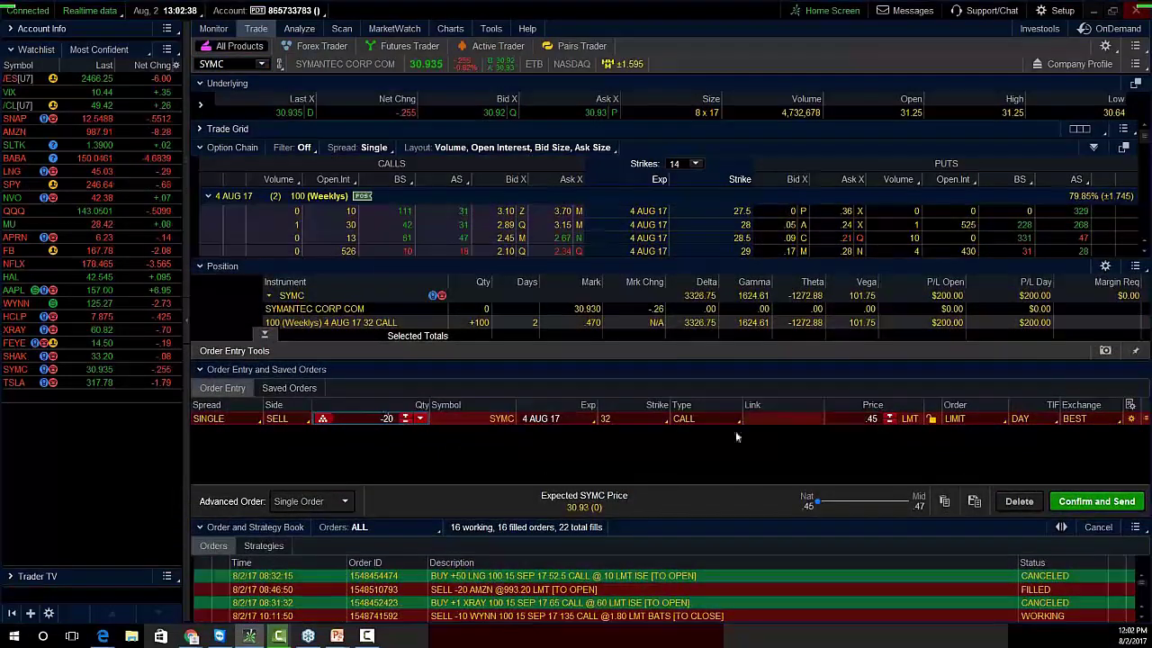
{"action": "left_click", "coordinate": [873, 418]}
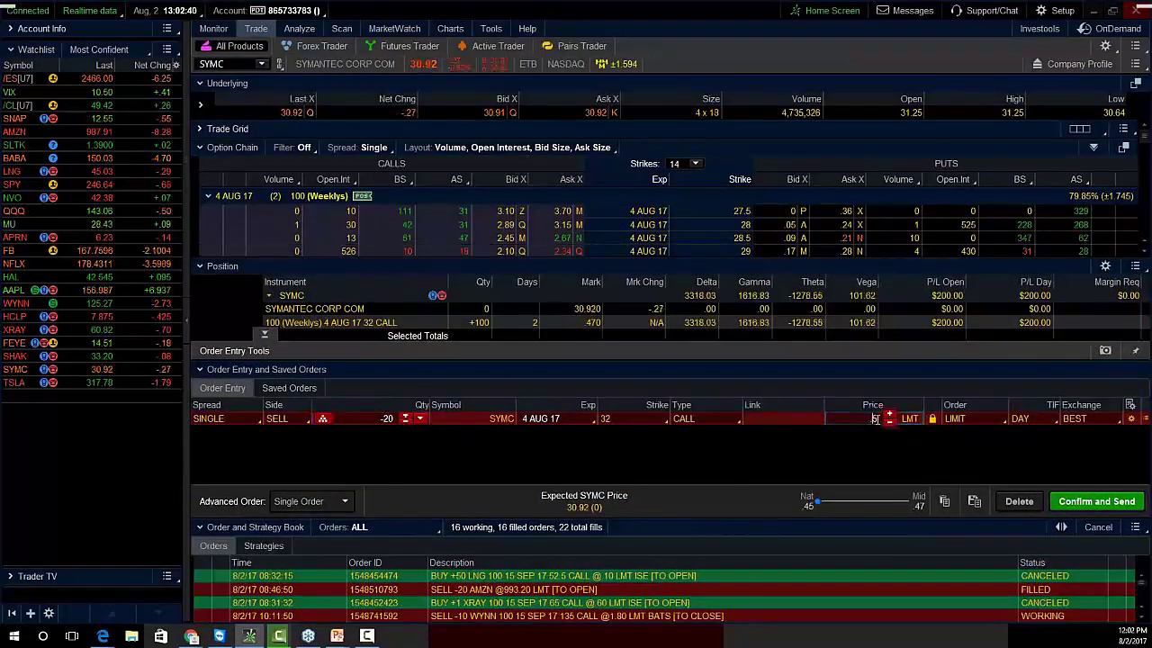
{"action": "key", "text": "BackSpace"}
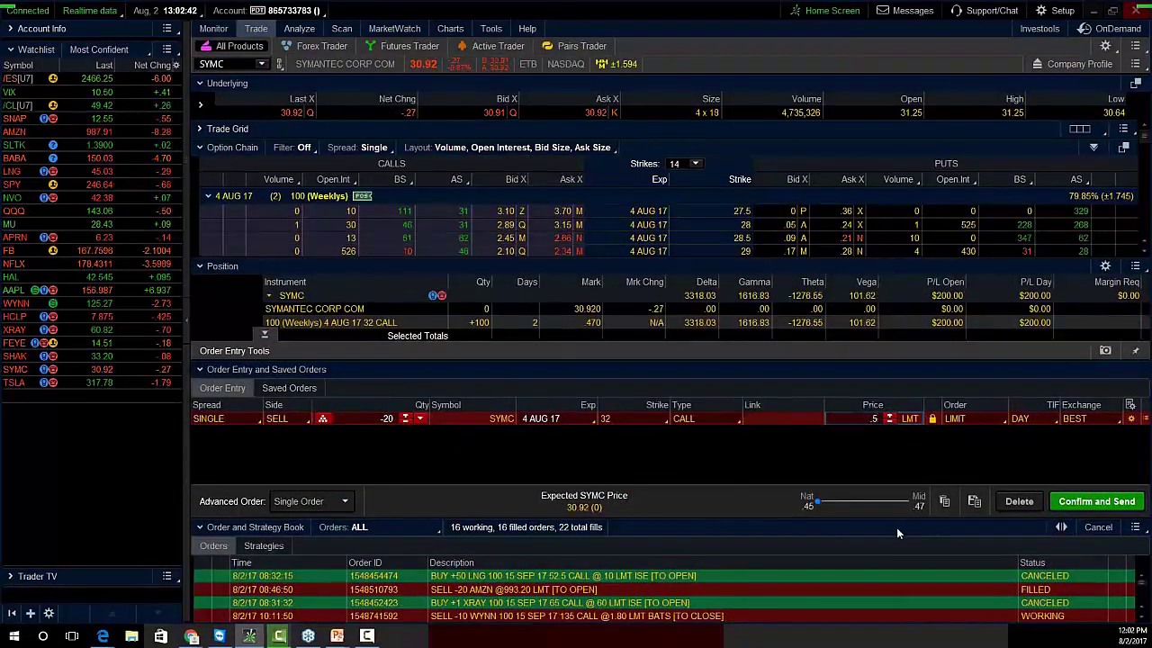
{"action": "left_click", "coordinate": [1093, 503]}
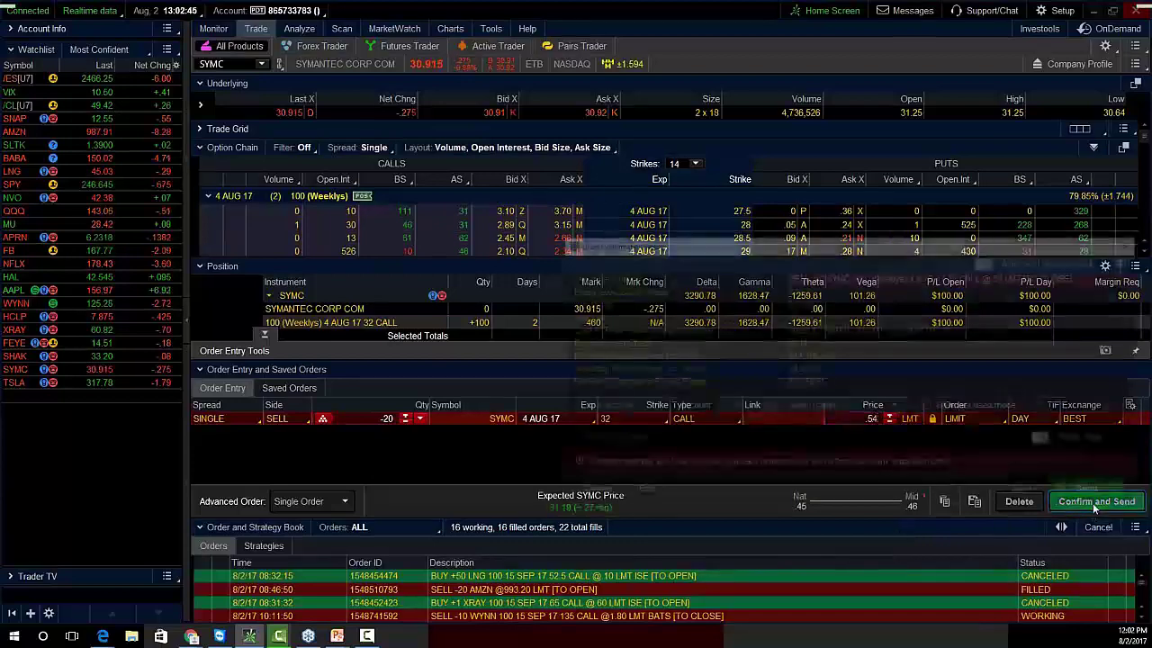
{"action": "left_click", "coordinate": [1100, 496]}
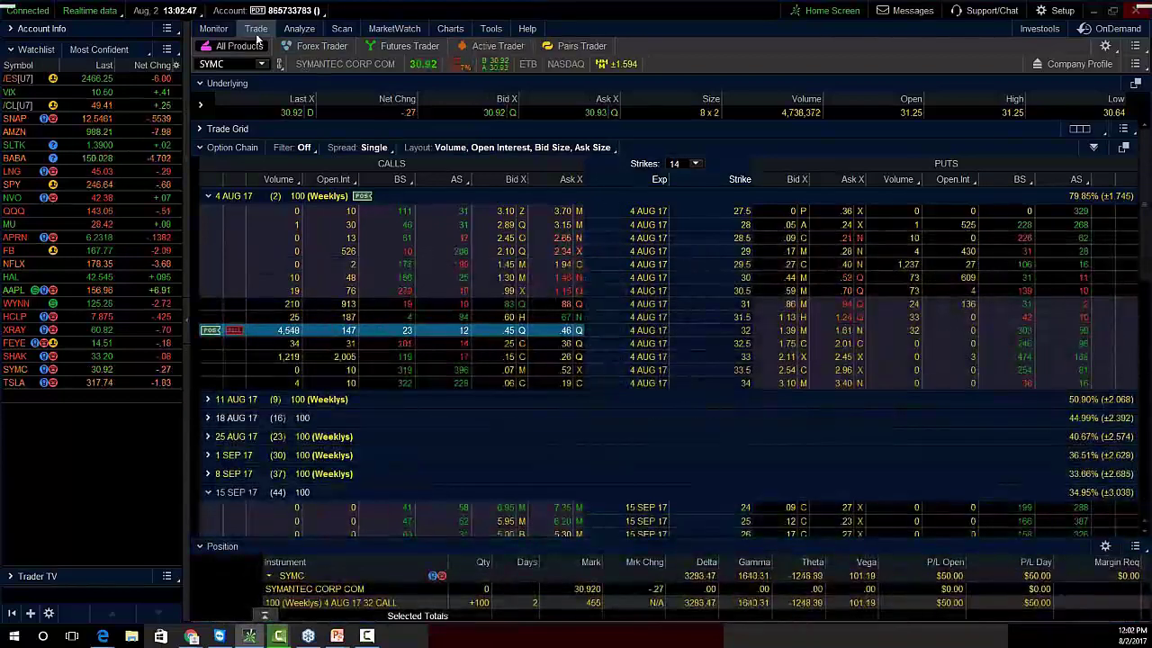
Return to the chart grid, maximize the ANTM chart cell, and change its symbol to WYNN
{"action": "left_click", "coordinate": [229, 28]}
{"action": "left_click", "coordinate": [451, 28]}
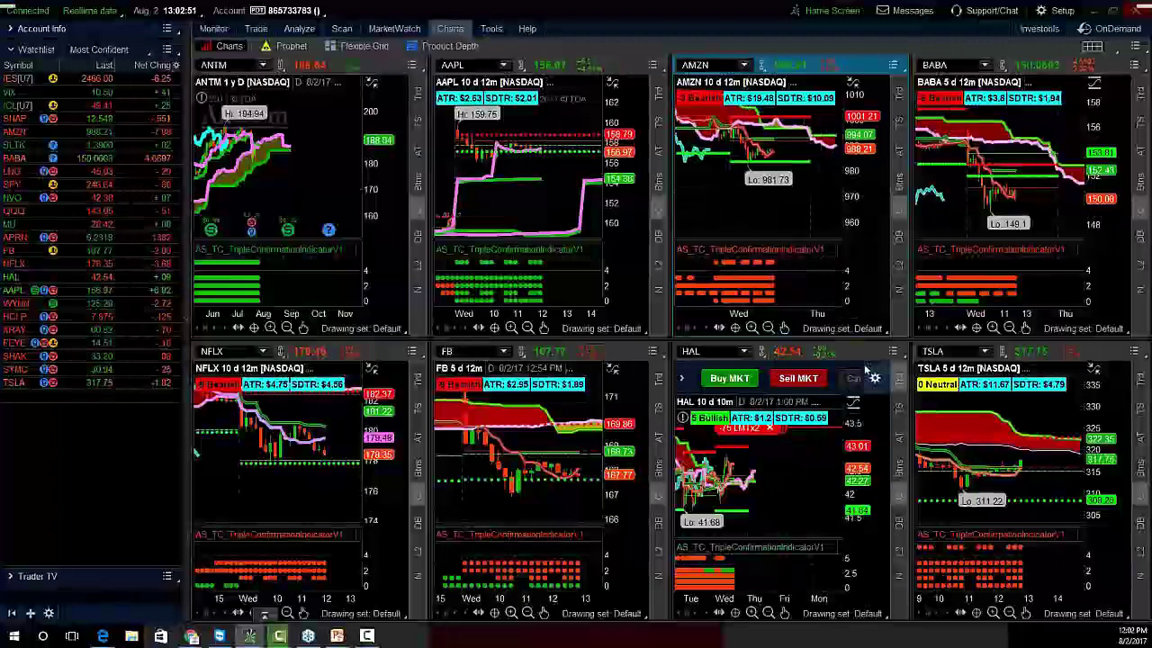
{"action": "left_click", "coordinate": [411, 65]}
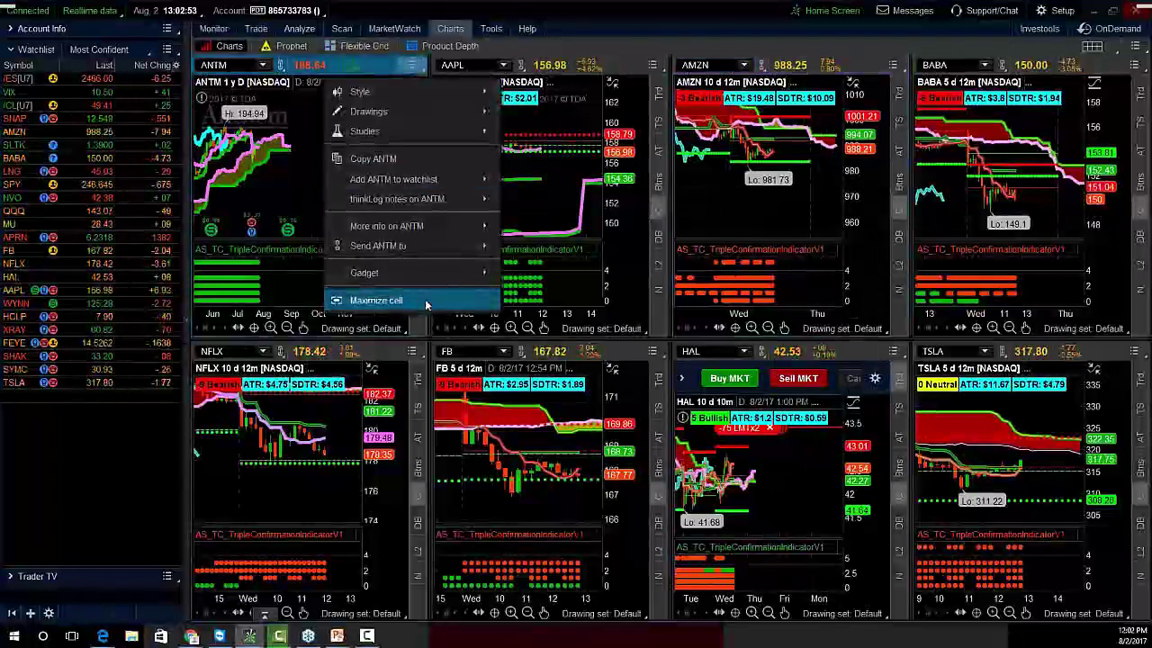
{"action": "left_click", "coordinate": [423, 299]}
{"action": "left_click", "coordinate": [249, 65]}
{"action": "type", "text": "WYNN"}
{"action": "key", "text": "Return"}
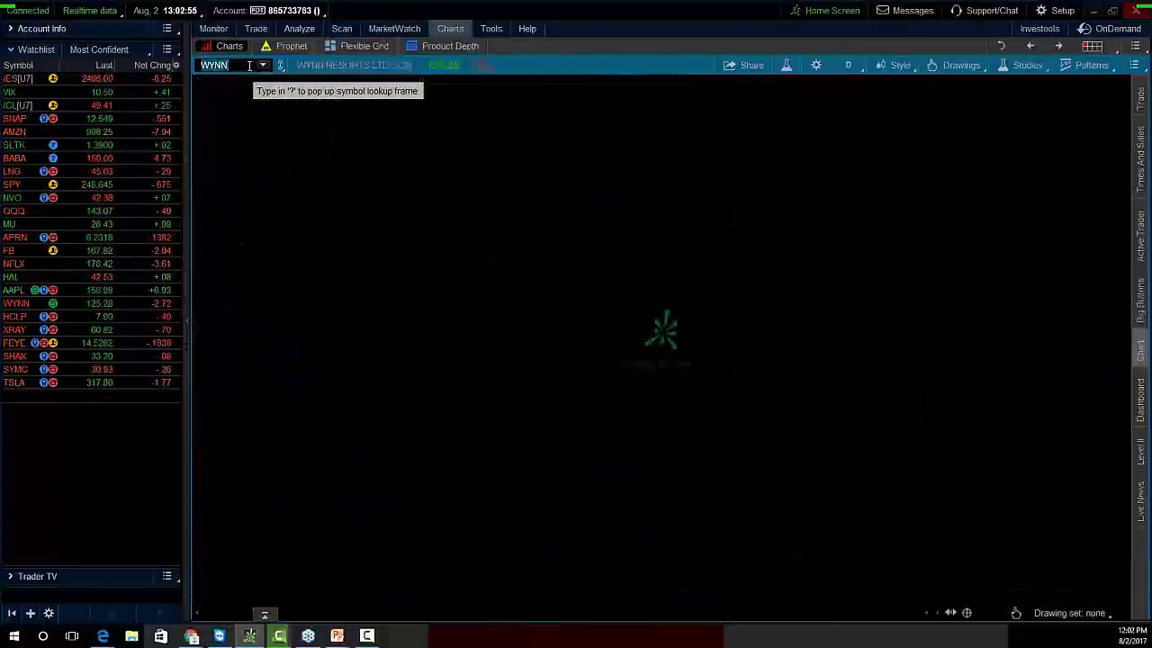
Set the WYNN chart's price scale to Auto, enlarge its latest candles, and circle the latest columns of indicator dots
{"action": "left_click", "coordinate": [1093, 83]}
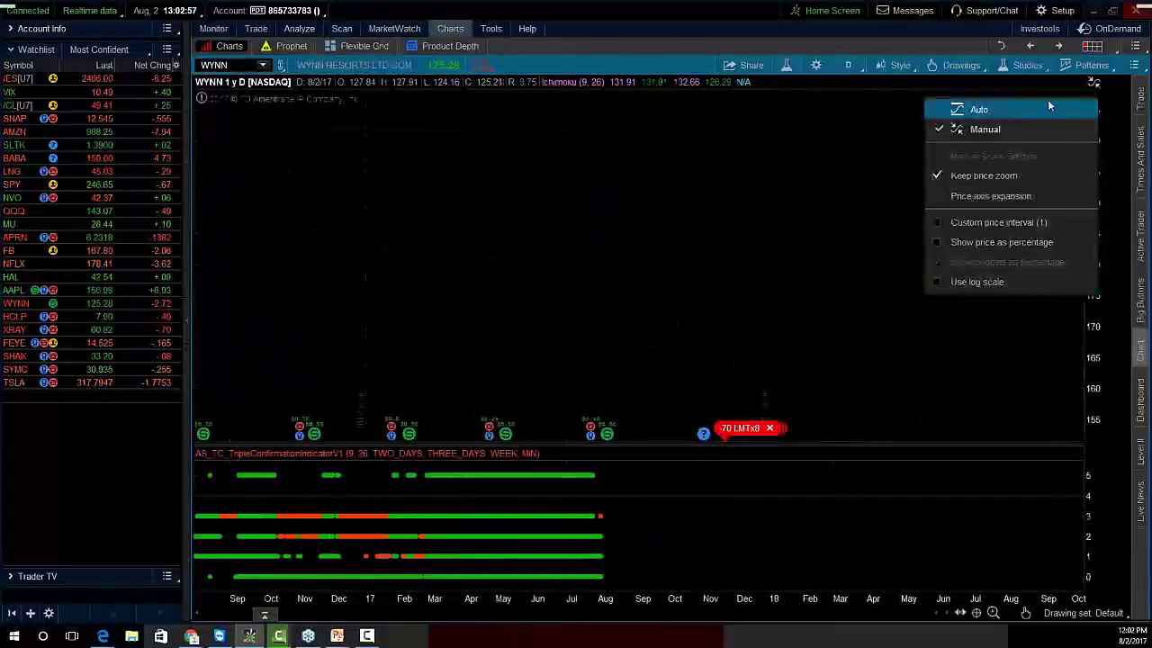
{"action": "left_click", "coordinate": [1046, 108]}
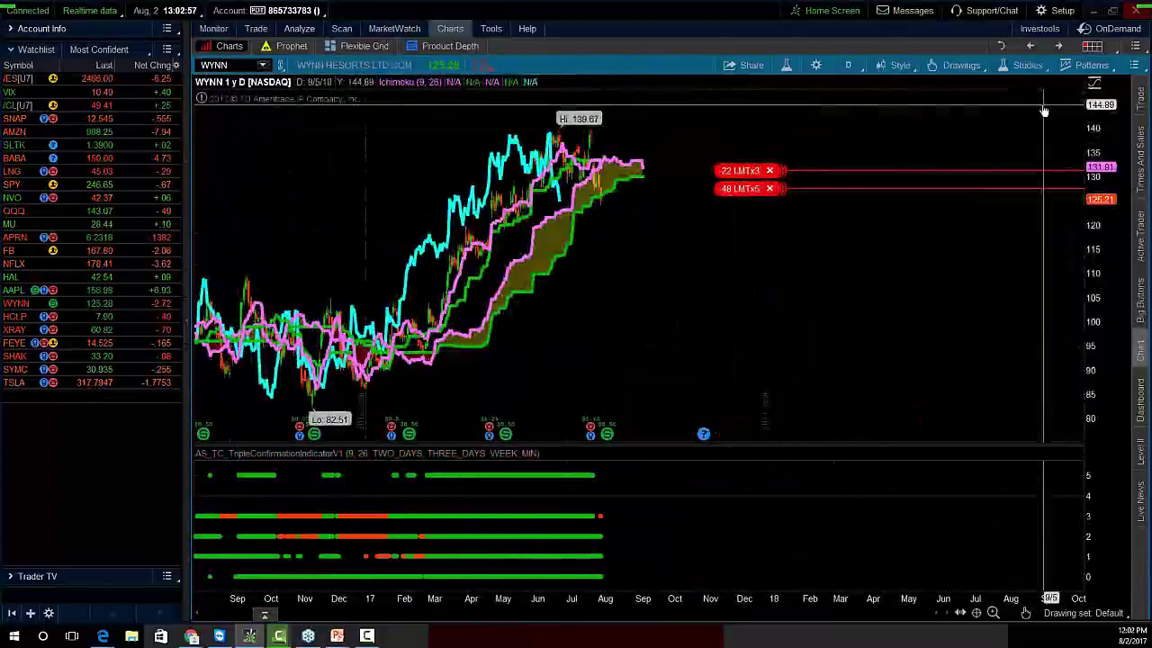
{"action": "double_click", "coordinate": [993, 612]}
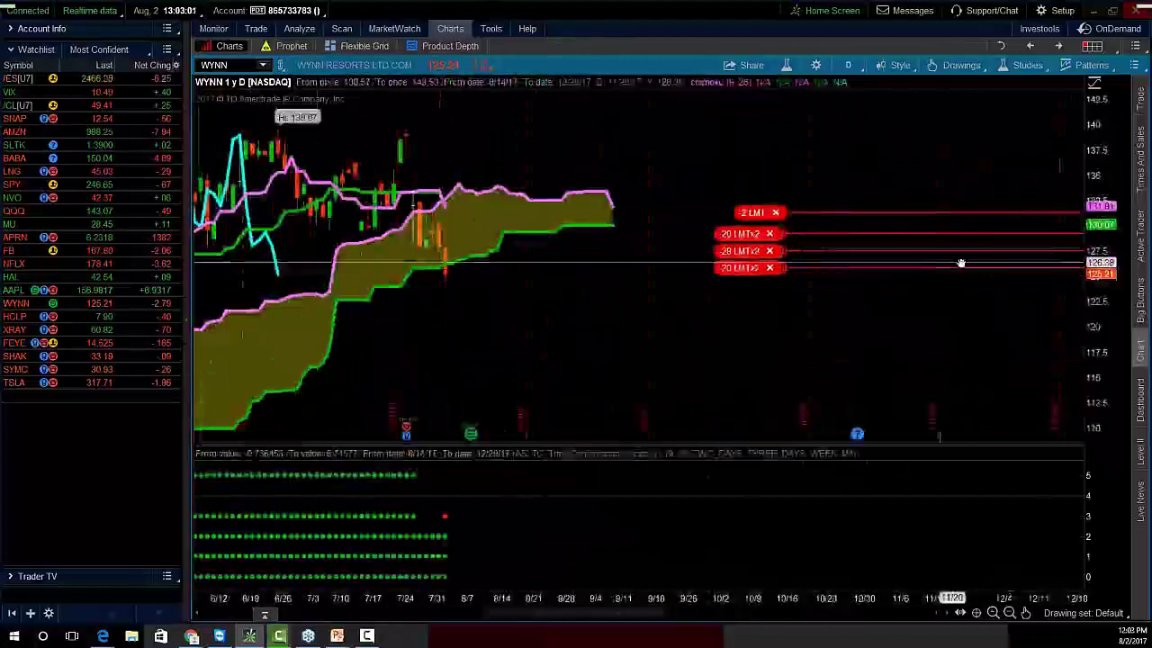
{"action": "left_click_drag", "start_coordinate": [1098, 188], "coordinate": [1098, 261]}
{"action": "left_click_drag", "start_coordinate": [463, 278], "coordinate": [547, 252]}
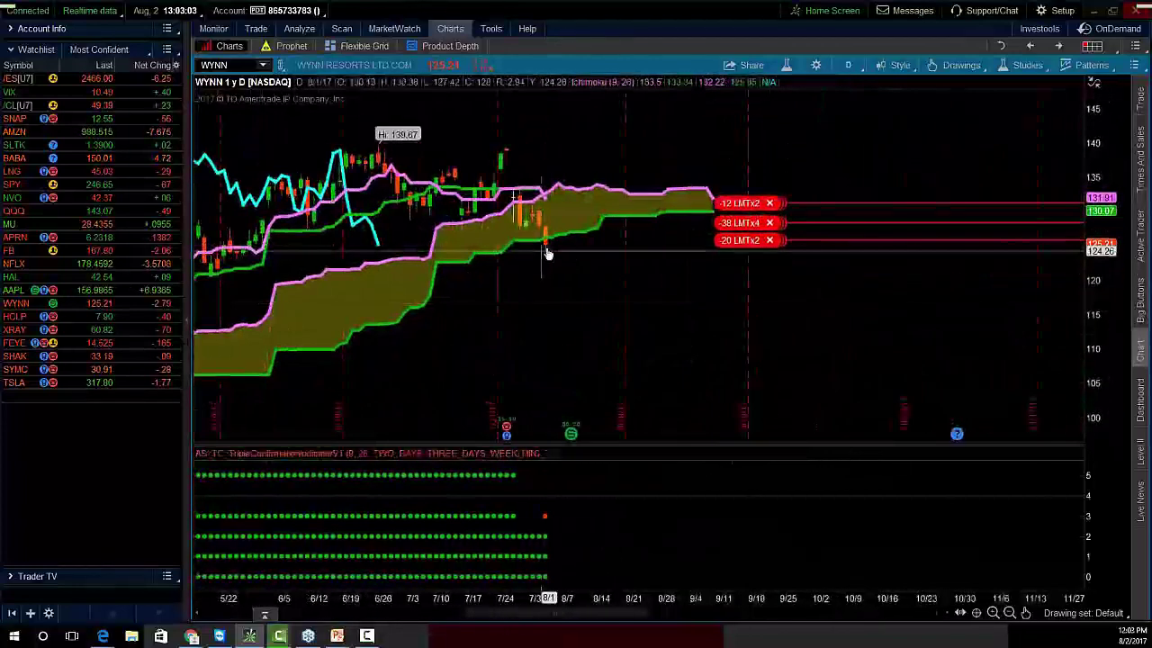
{"action": "key", "text": "F10"}
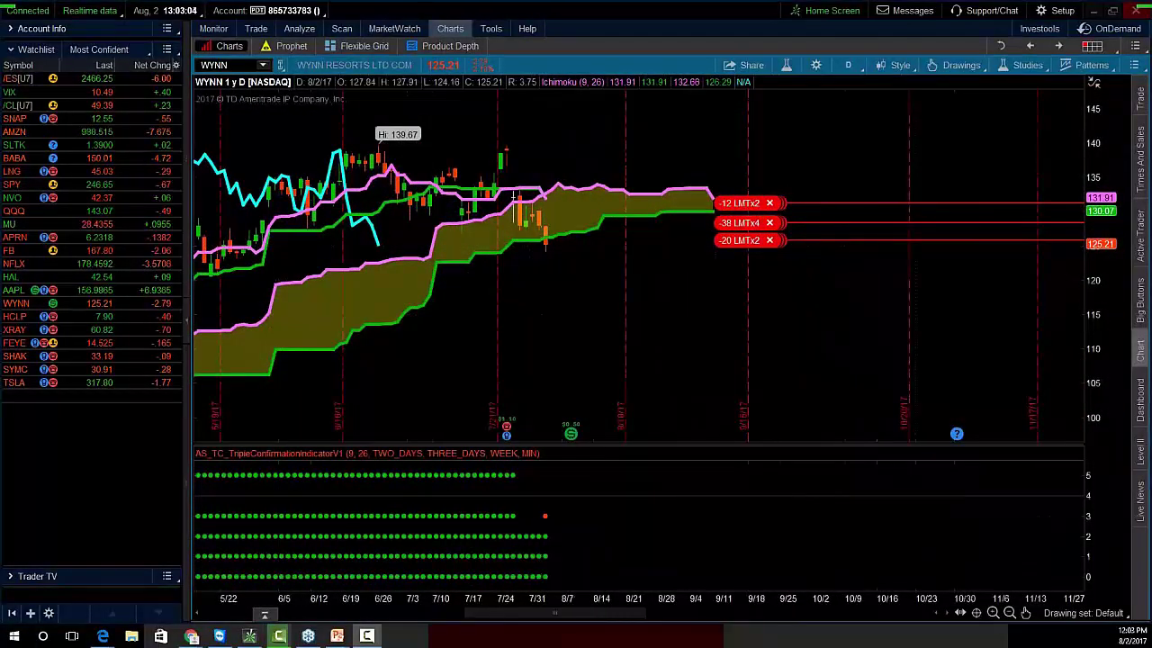
{"action": "left_click_drag", "start_coordinate": [526, 525], "coordinate": [571, 589]}
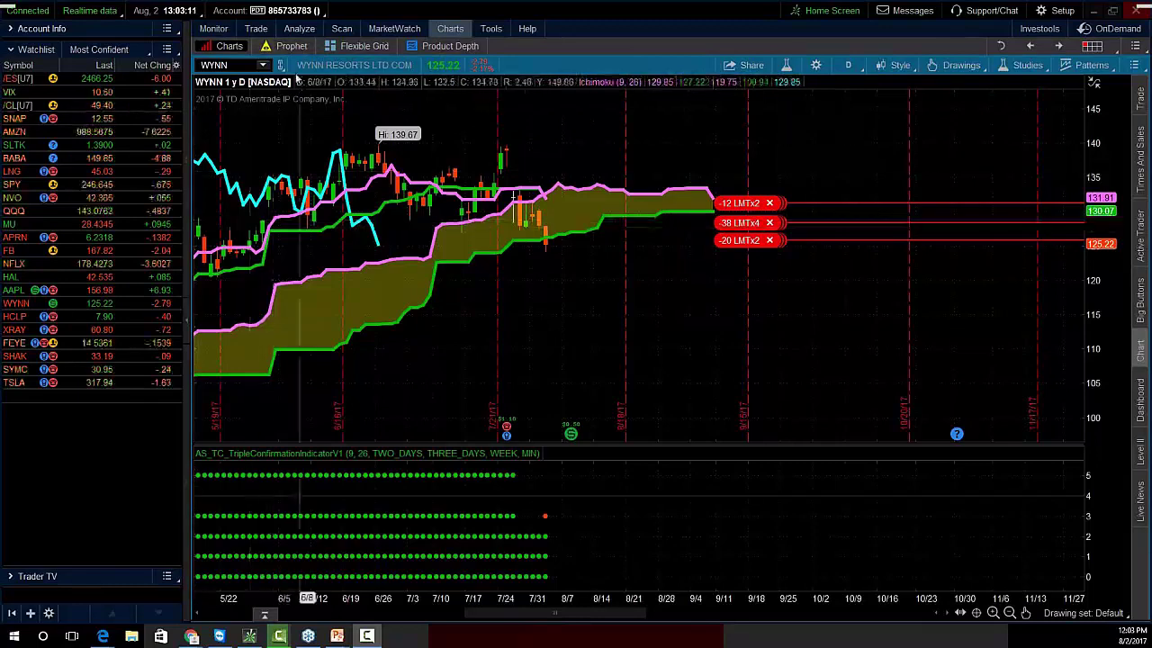
Change the chart symbol to GBP/USD from the FX symbols
{"action": "left_click", "coordinate": [263, 65]}
{"action": "left_click", "coordinate": [526, 90]}
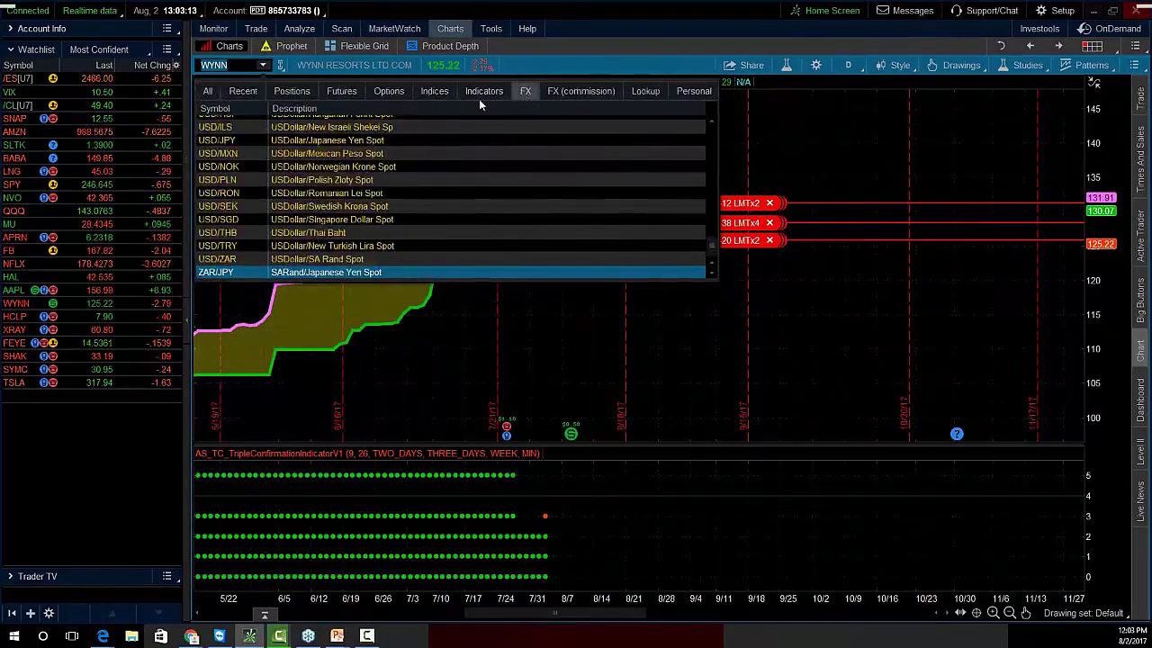
{"action": "scroll", "coordinate": [420, 190], "scroll_direction": "up", "scroll_amount": 10}
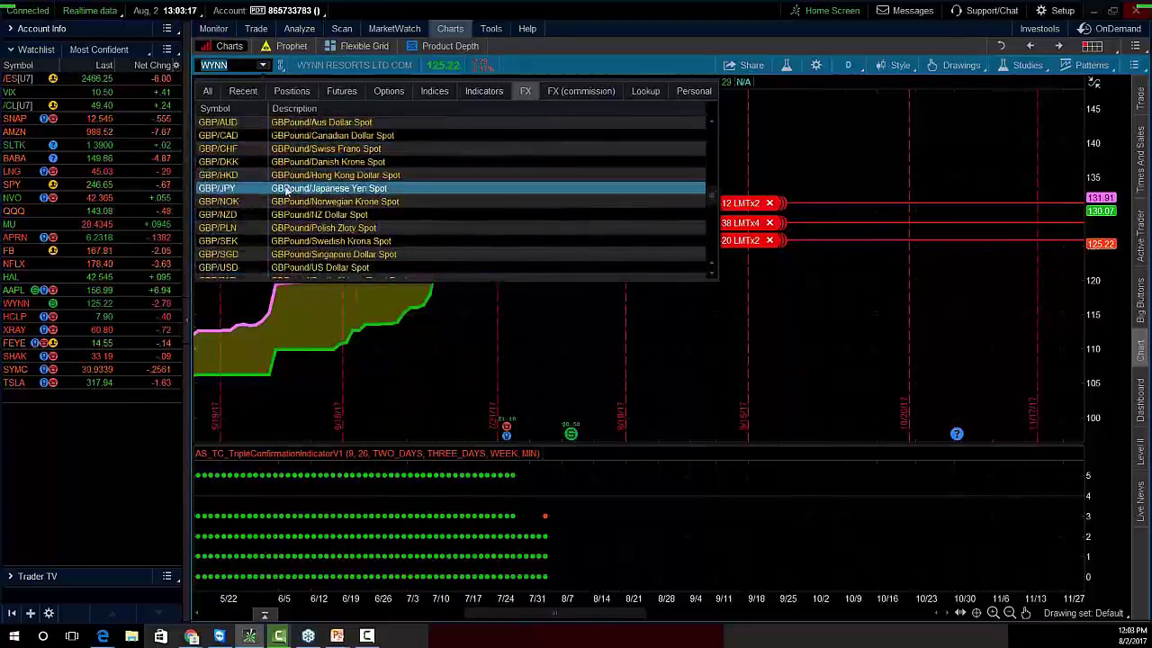
{"action": "left_click", "coordinate": [253, 268]}
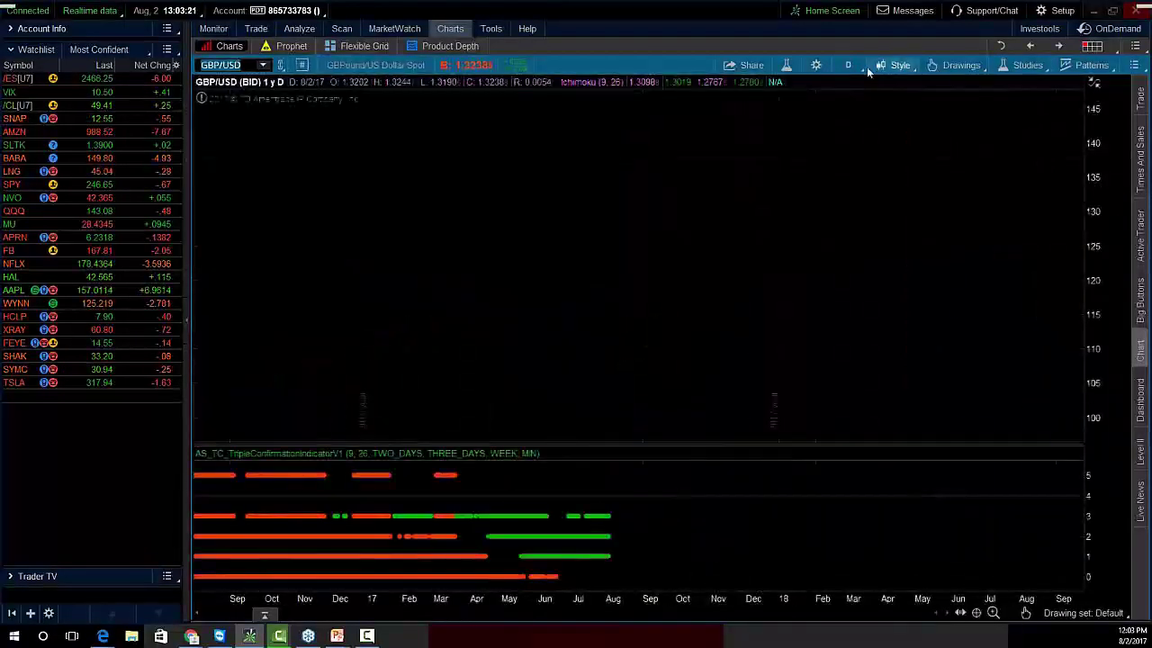
Set the triple confirmation indicator's small, medium and large time frames to 30 Min, 1 Hour and 4 Hours
{"action": "left_click", "coordinate": [785, 65]}
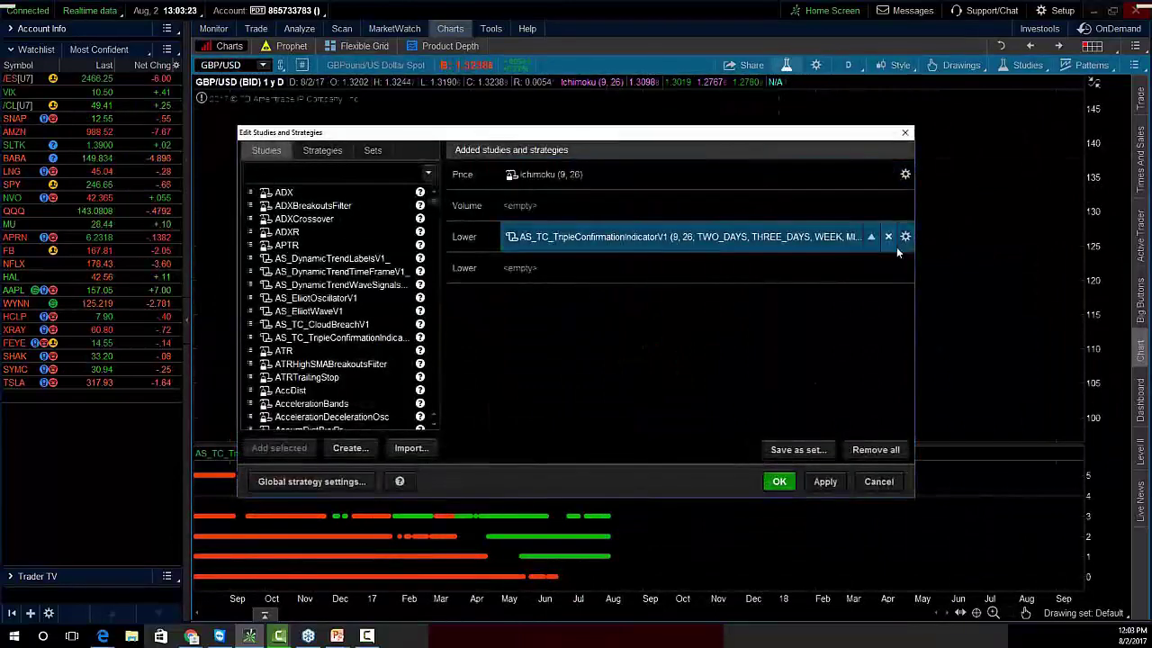
{"action": "left_click", "coordinate": [906, 237]}
{"action": "left_click", "coordinate": [576, 186]}
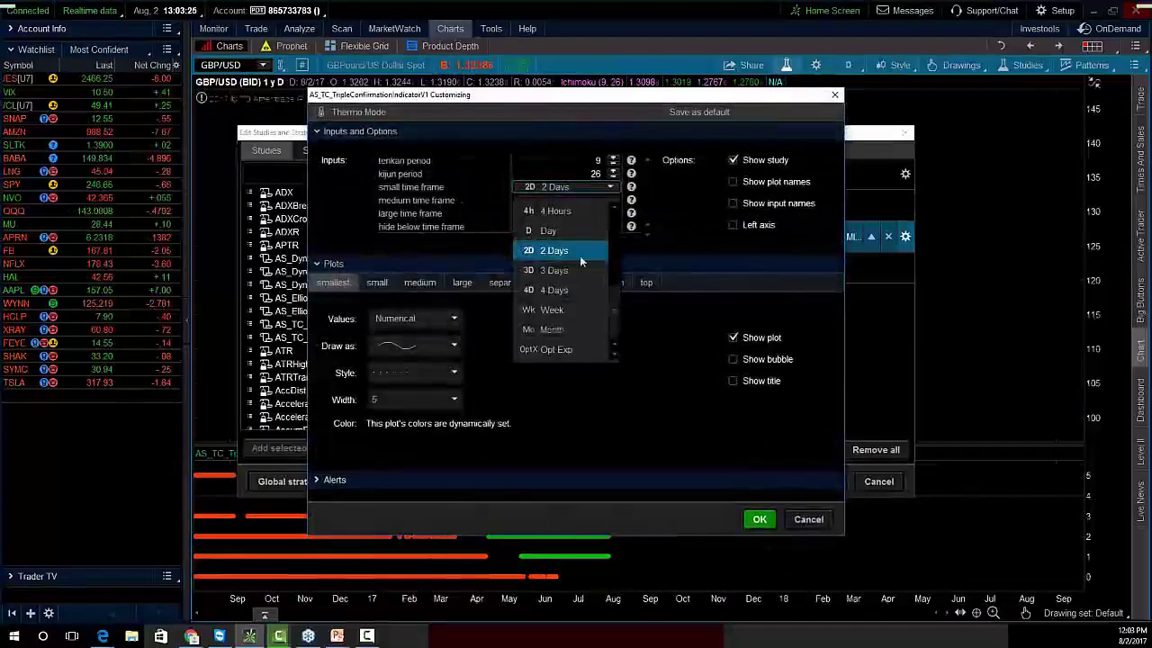
{"action": "left_click", "coordinate": [549, 210]}
{"action": "left_click", "coordinate": [567, 200]}
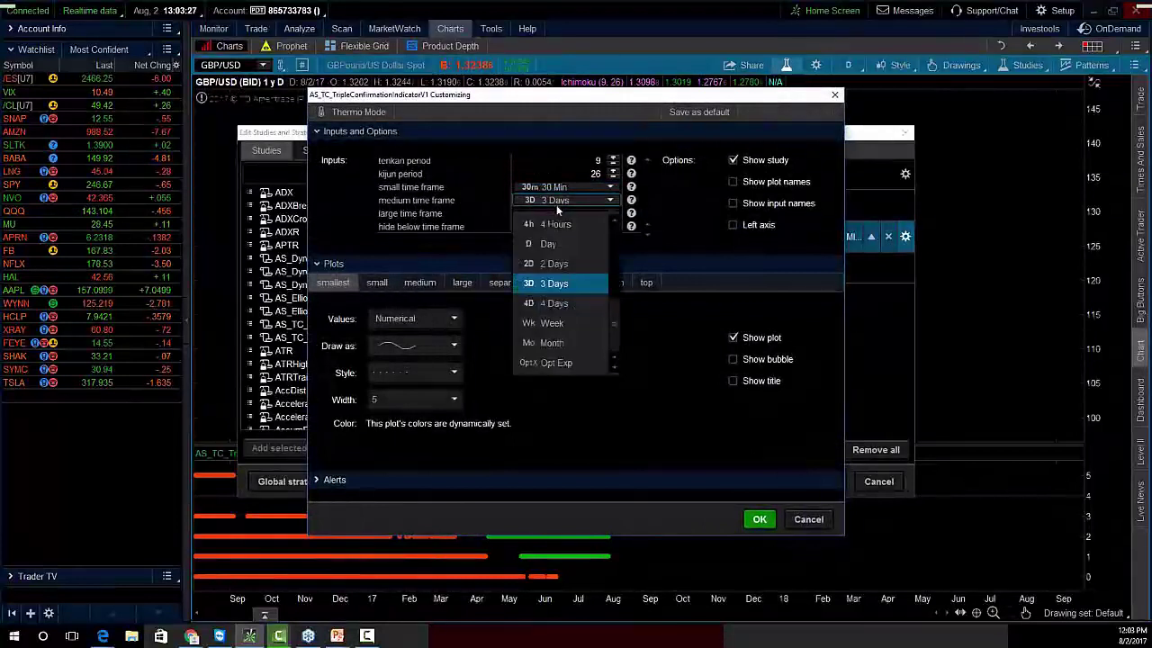
{"action": "left_click", "coordinate": [550, 244]}
{"action": "left_click", "coordinate": [562, 213]}
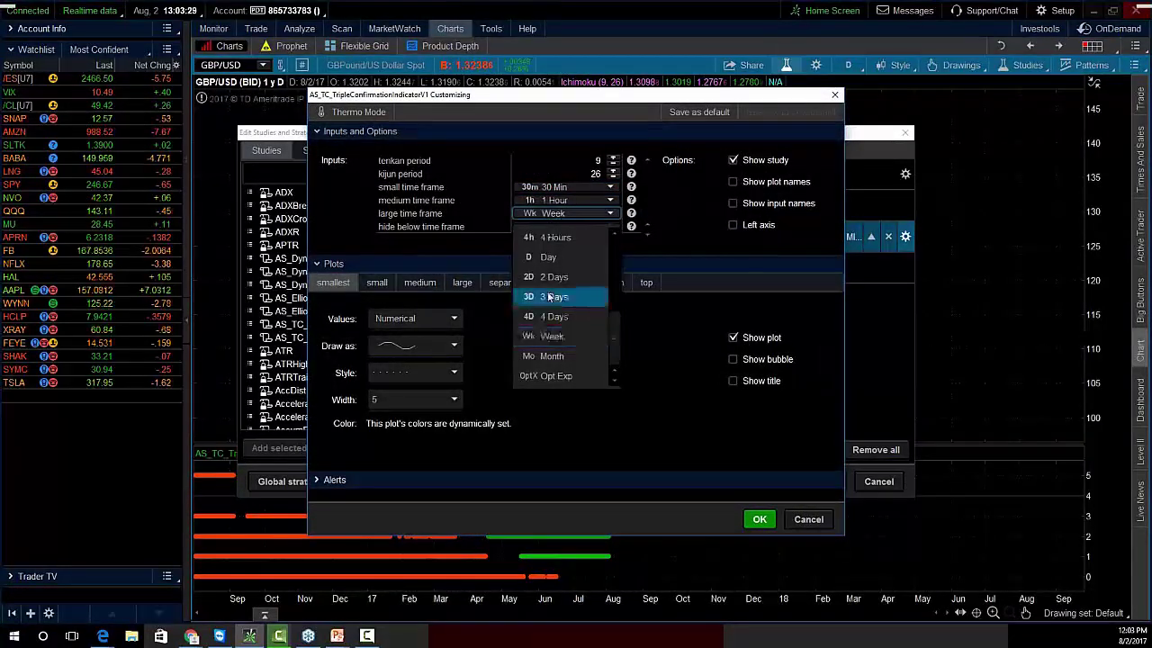
{"action": "left_click", "coordinate": [551, 236]}
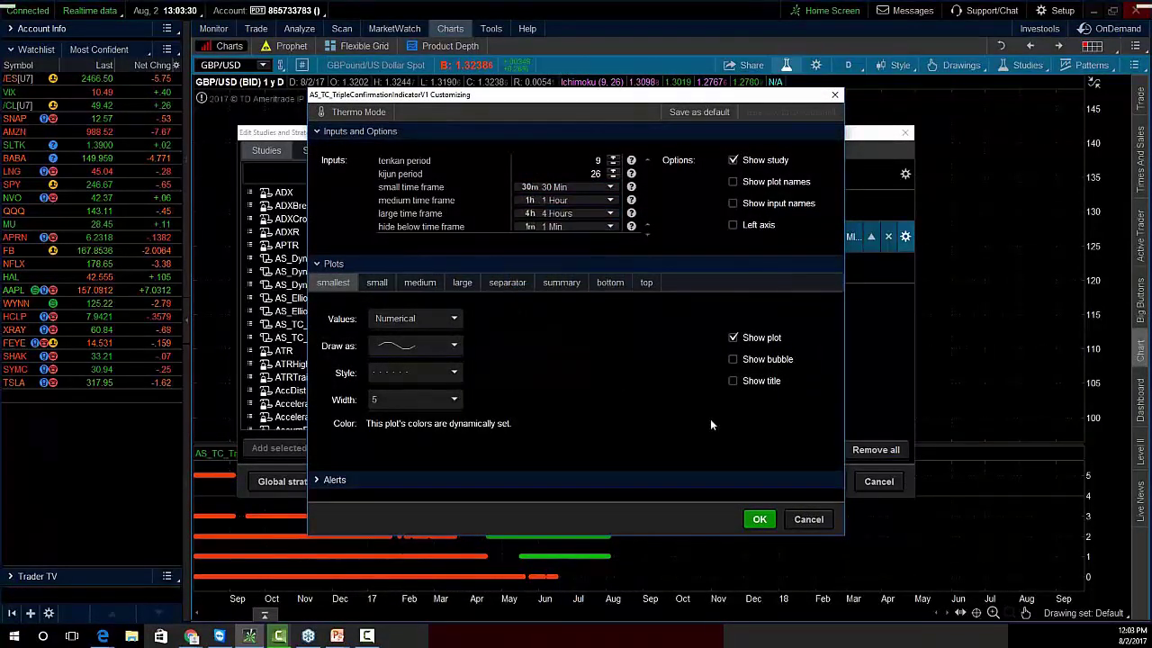
{"action": "left_click", "coordinate": [759, 519]}
{"action": "left_click", "coordinate": [779, 481]}
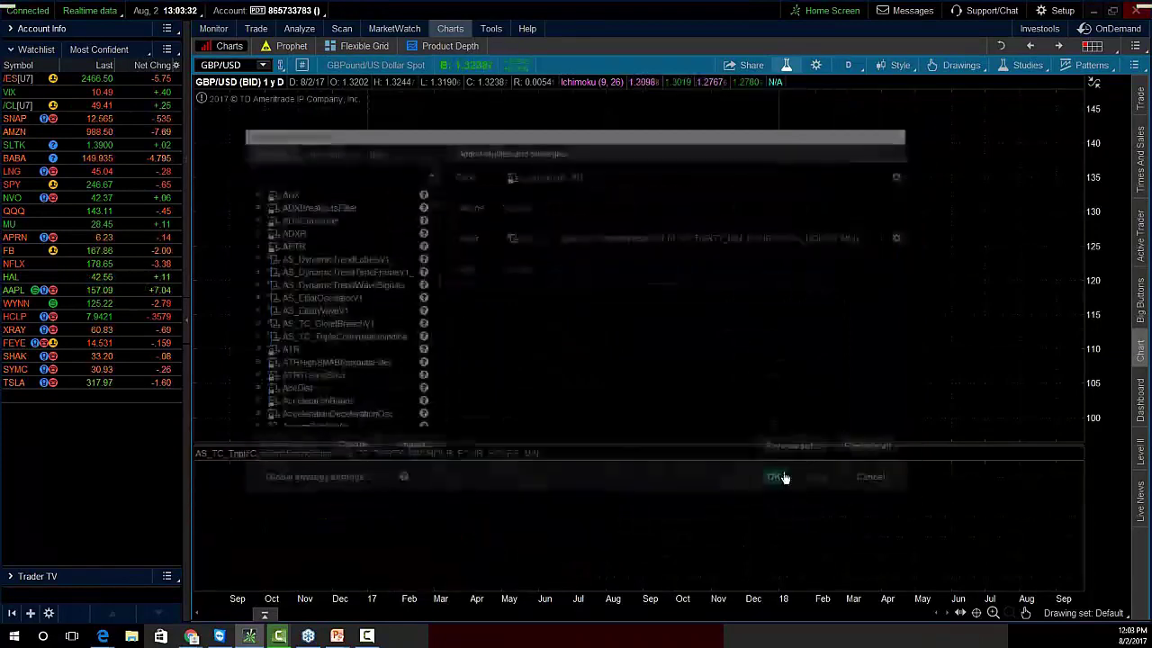
Change the GBP/USD chart to 5 days of 15-minute candles and set its price scale to Auto
{"action": "left_click", "coordinate": [848, 64]}
{"action": "left_click", "coordinate": [819, 132]}
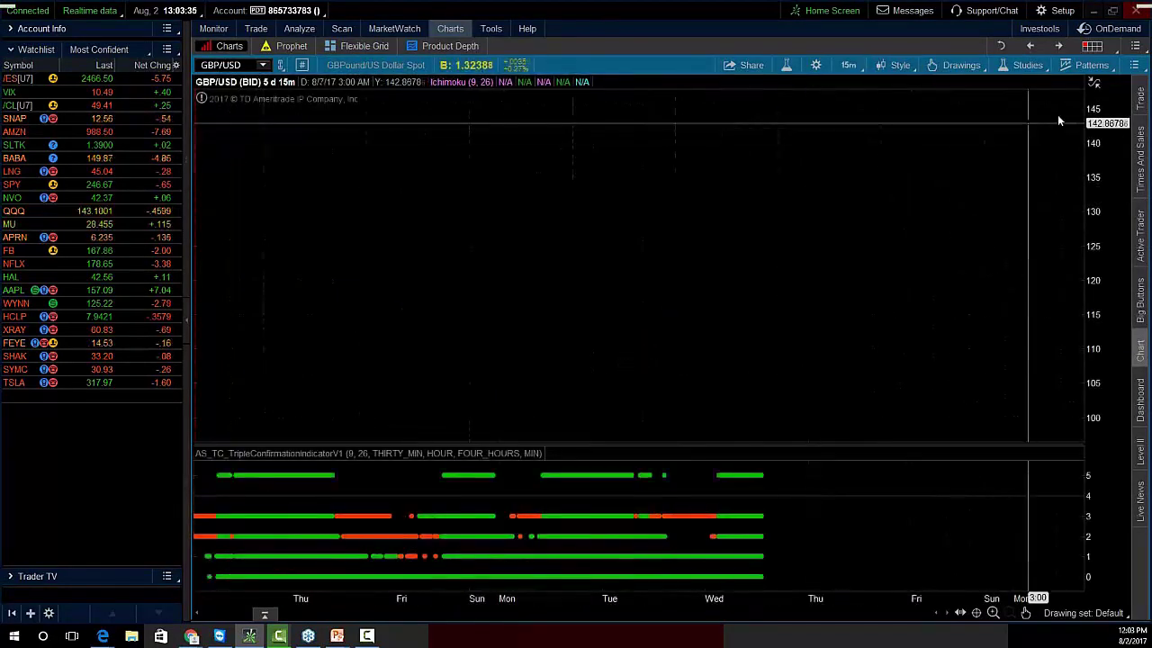
{"action": "left_click", "coordinate": [1095, 82]}
{"action": "left_click", "coordinate": [1035, 110]}
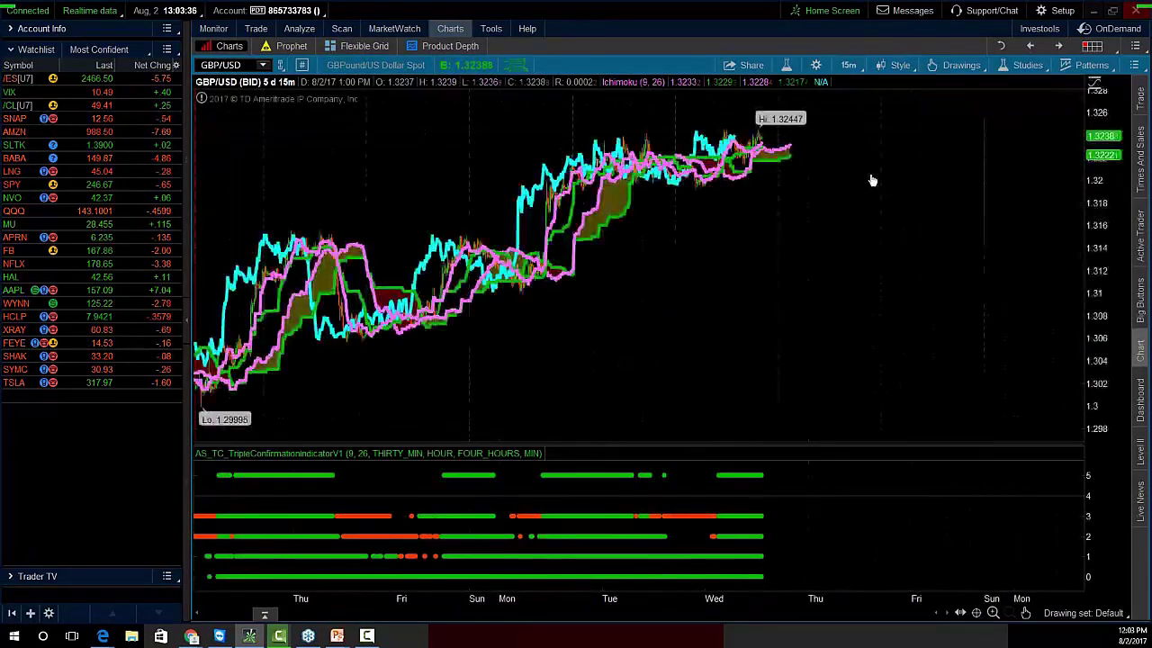
Enlarge the latest GBP/USD candles and circle Wednesday's column of turning indicator dots, the candles above it and the recent high
{"action": "left_click", "coordinate": [990, 613]}
{"action": "left_click_drag", "start_coordinate": [414, 329], "coordinate": [1100, 268]}
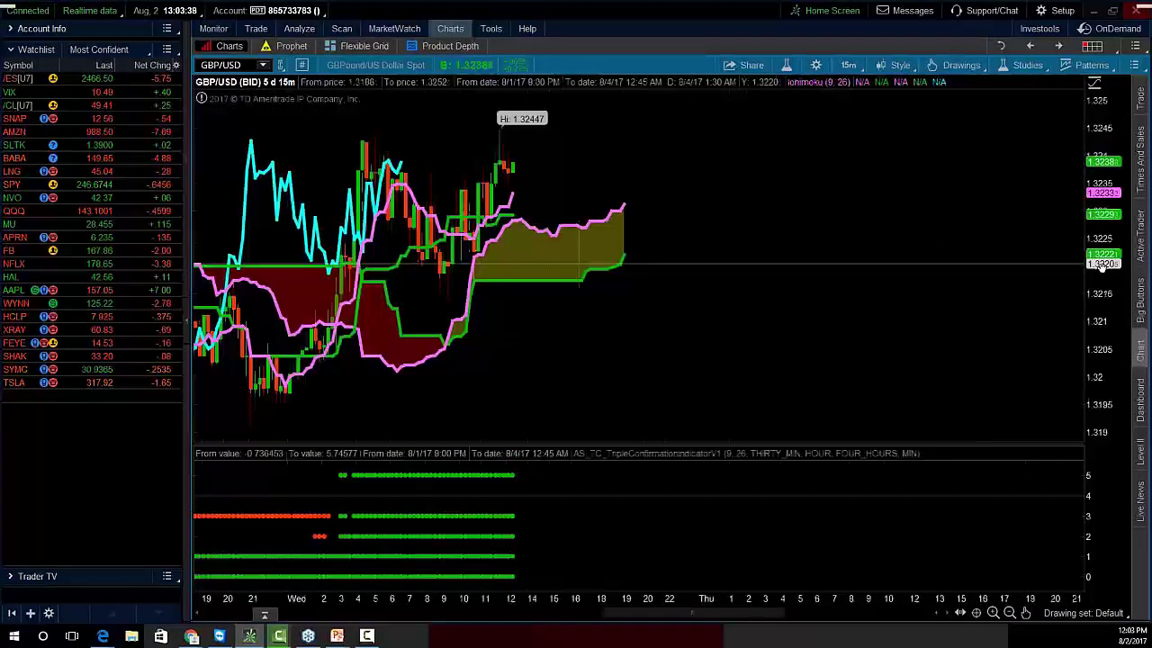
{"action": "left_click_drag", "start_coordinate": [800, 290], "coordinate": [1013, 263]}
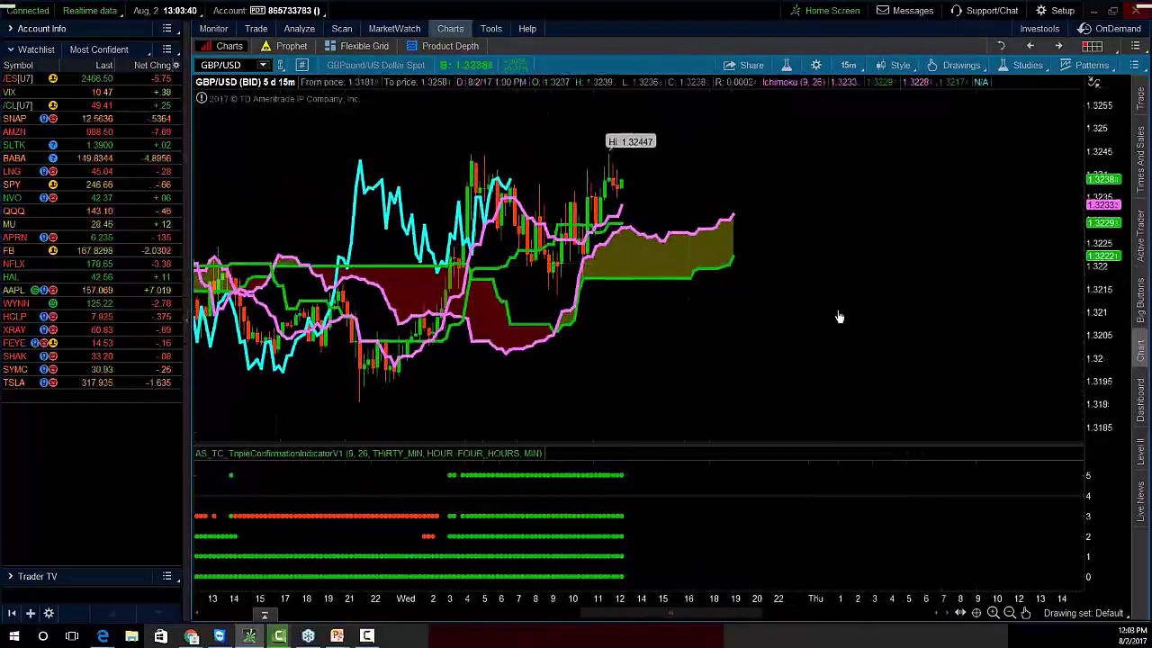
{"action": "left_click_drag", "start_coordinate": [818, 316], "coordinate": [903, 314]}
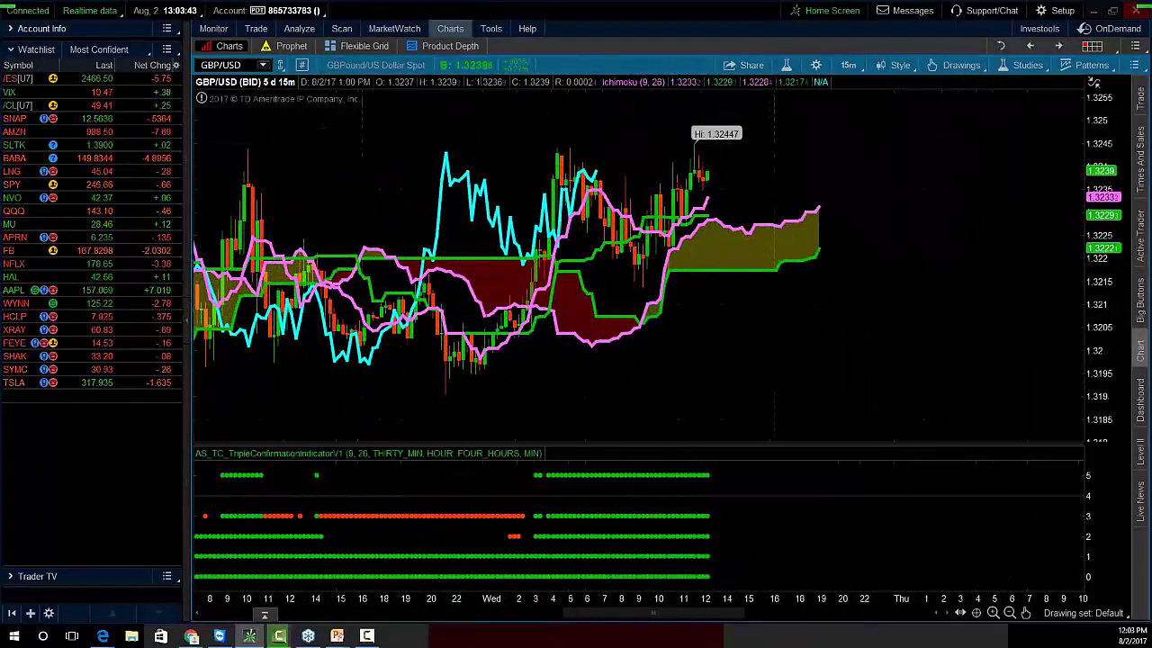
{"action": "key", "text": "F10"}
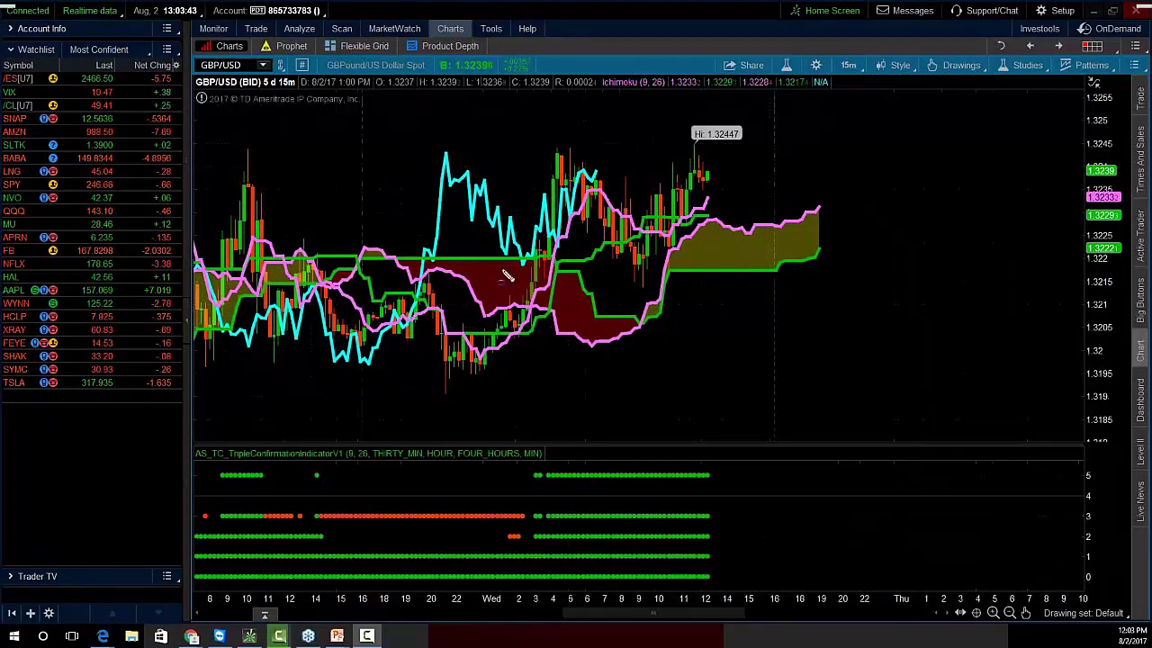
{"action": "left_click_drag", "start_coordinate": [526, 234], "coordinate": [543, 608]}
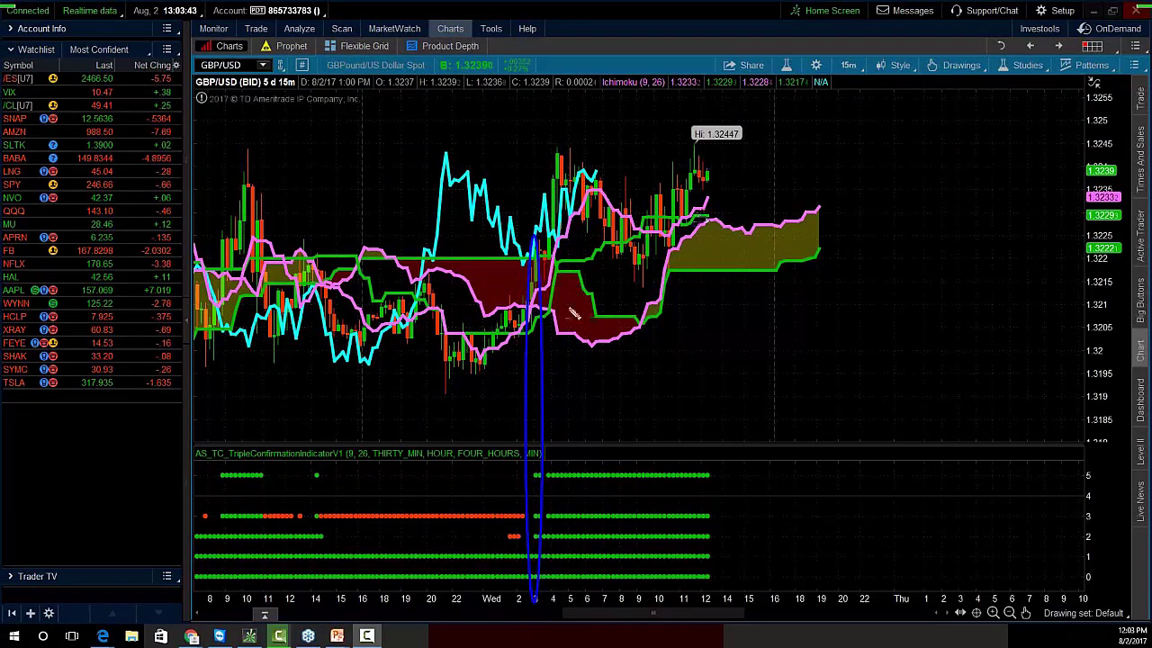
{"action": "left_click_drag", "start_coordinate": [524, 244], "coordinate": [552, 261]}
{"action": "left_click_drag", "start_coordinate": [538, 322], "coordinate": [540, 318]}
{"action": "left_click_drag", "start_coordinate": [695, 140], "coordinate": [688, 115]}
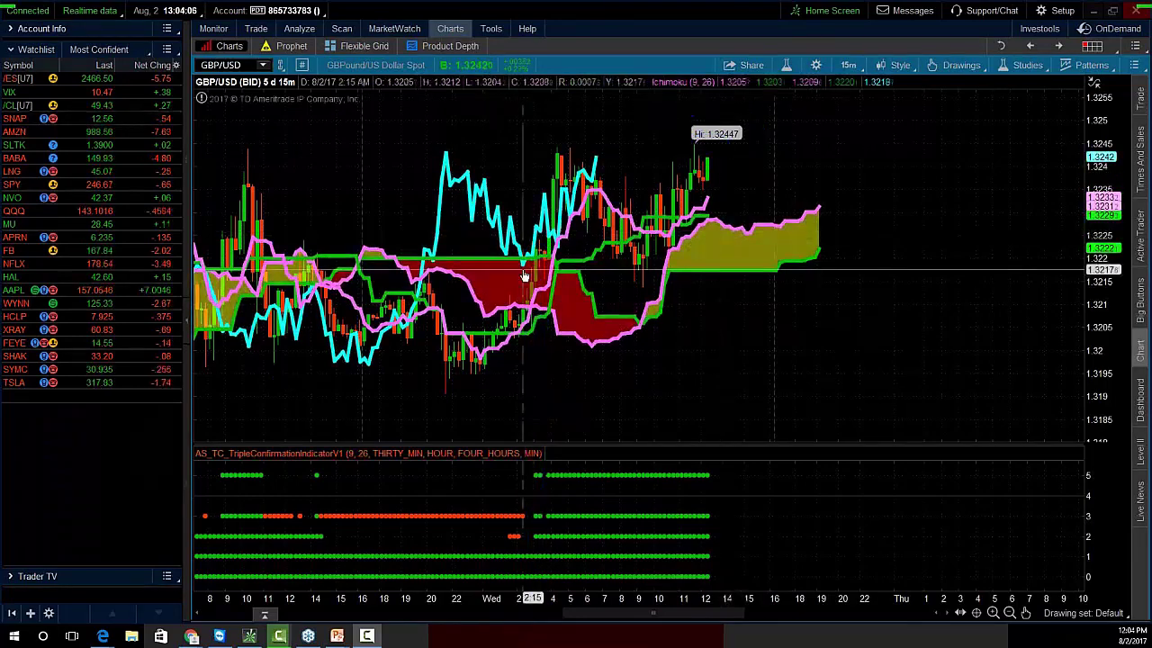
Bring the earlier GBP/USD candles into view and circle Tuesday's signal candle, the area below it and the surrounding price swings
{"action": "left_click_drag", "start_coordinate": [524, 273], "coordinate": [955, 241]}
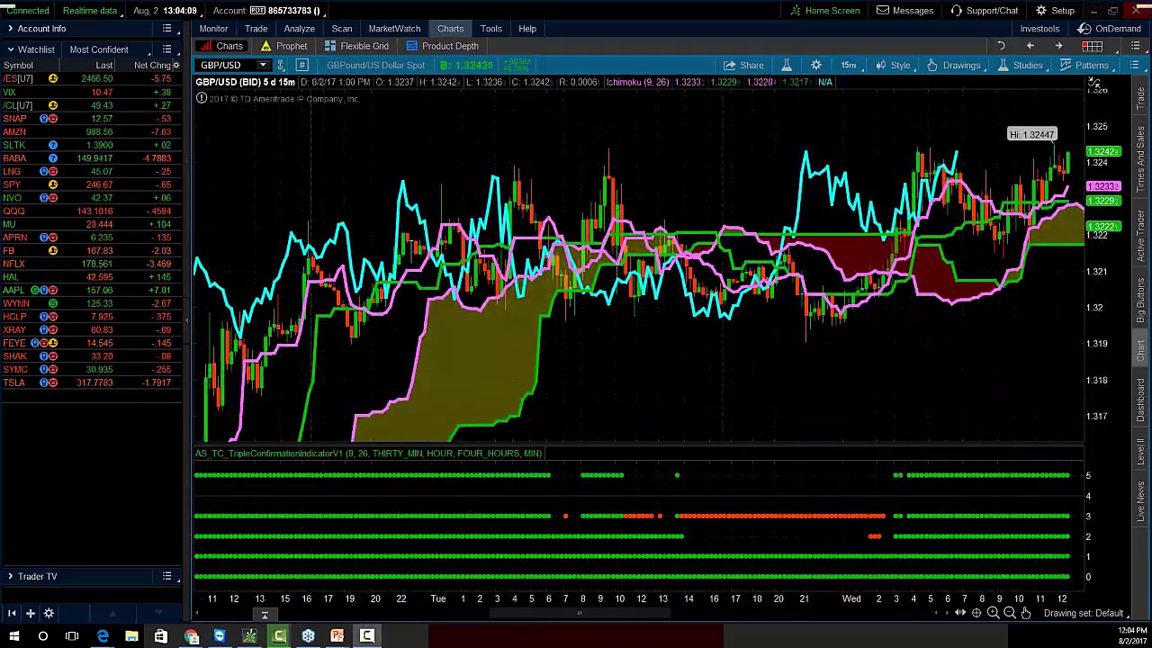
{"action": "left_click", "coordinate": [583, 221]}
{"action": "left_click_drag", "start_coordinate": [576, 295], "coordinate": [622, 320]}
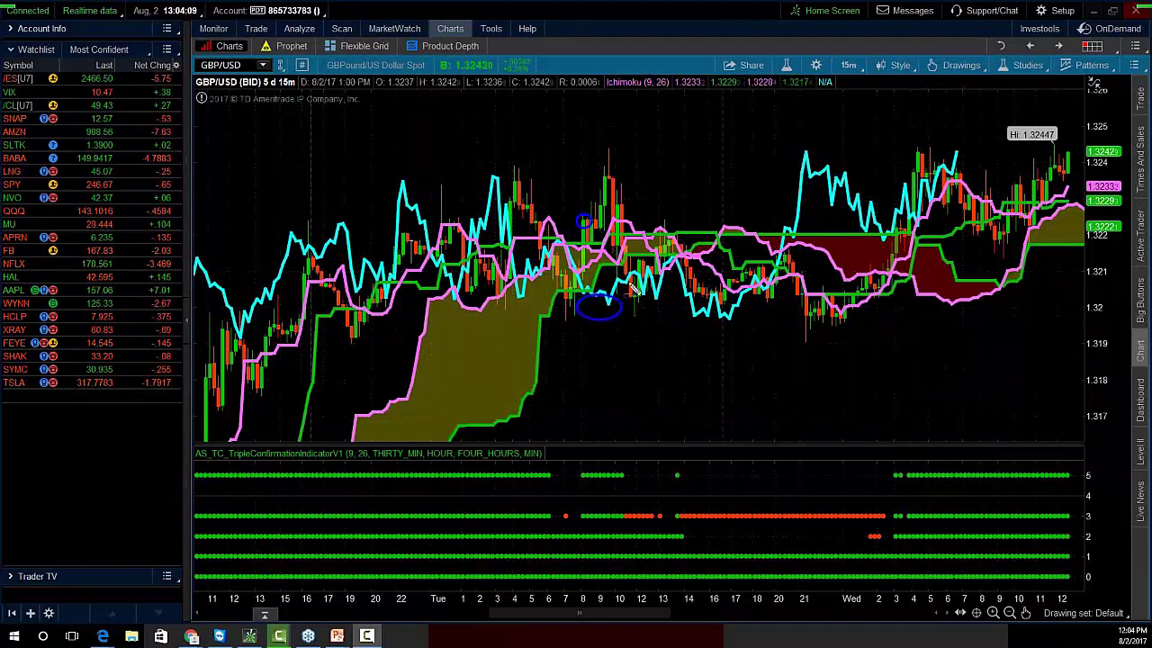
{"action": "left_click_drag", "start_coordinate": [594, 137], "coordinate": [621, 158]}
{"action": "left_click_drag", "start_coordinate": [484, 256], "coordinate": [513, 279]}
{"action": "left_click_drag", "start_coordinate": [507, 160], "coordinate": [547, 187]}
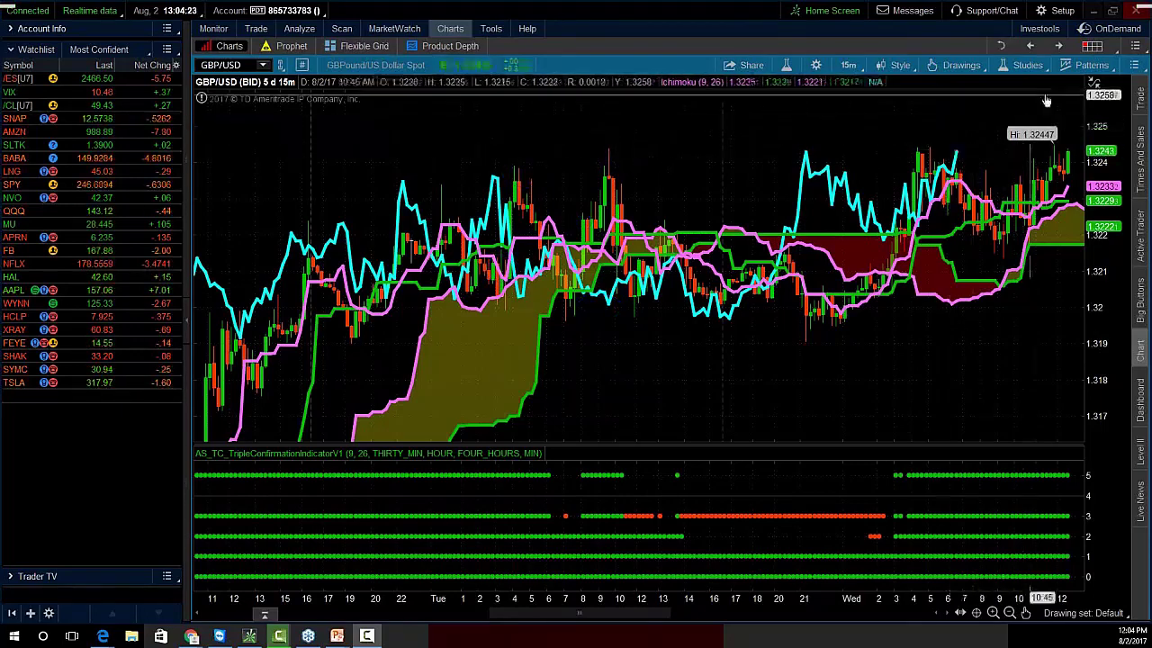
Return the GBP/USD chart to the chart grid, restore the platform window to a smaller size and move it up
{"action": "left_click", "coordinate": [1134, 65]}
{"action": "left_click", "coordinate": [1055, 298]}
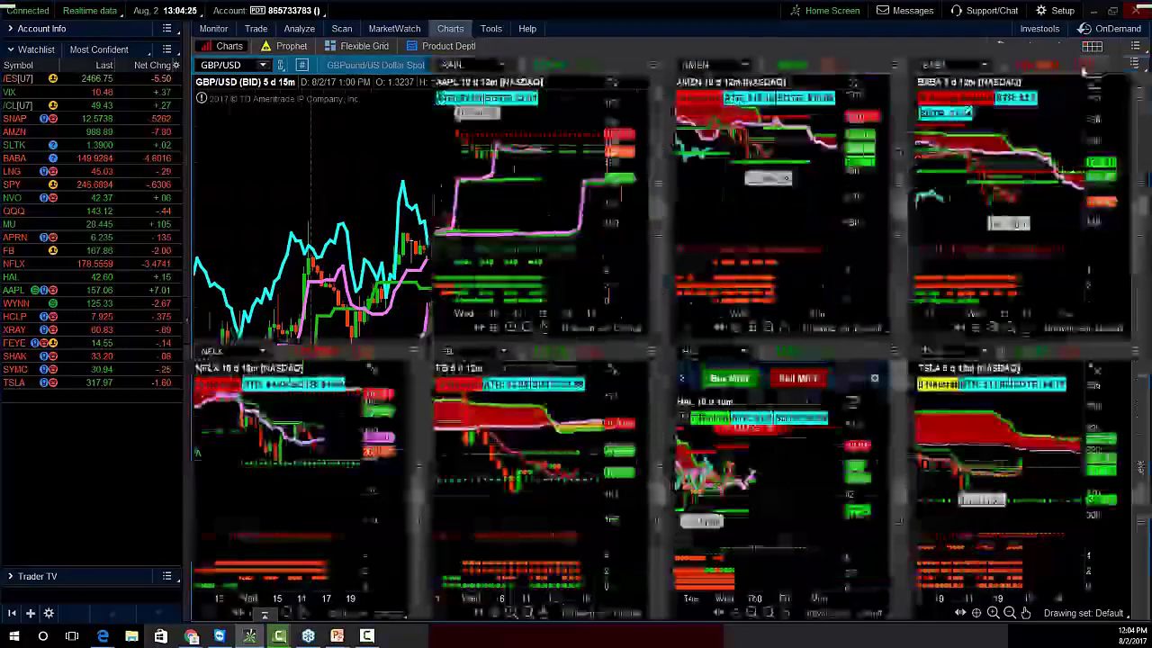
{"action": "left_click", "coordinate": [1112, 11]}
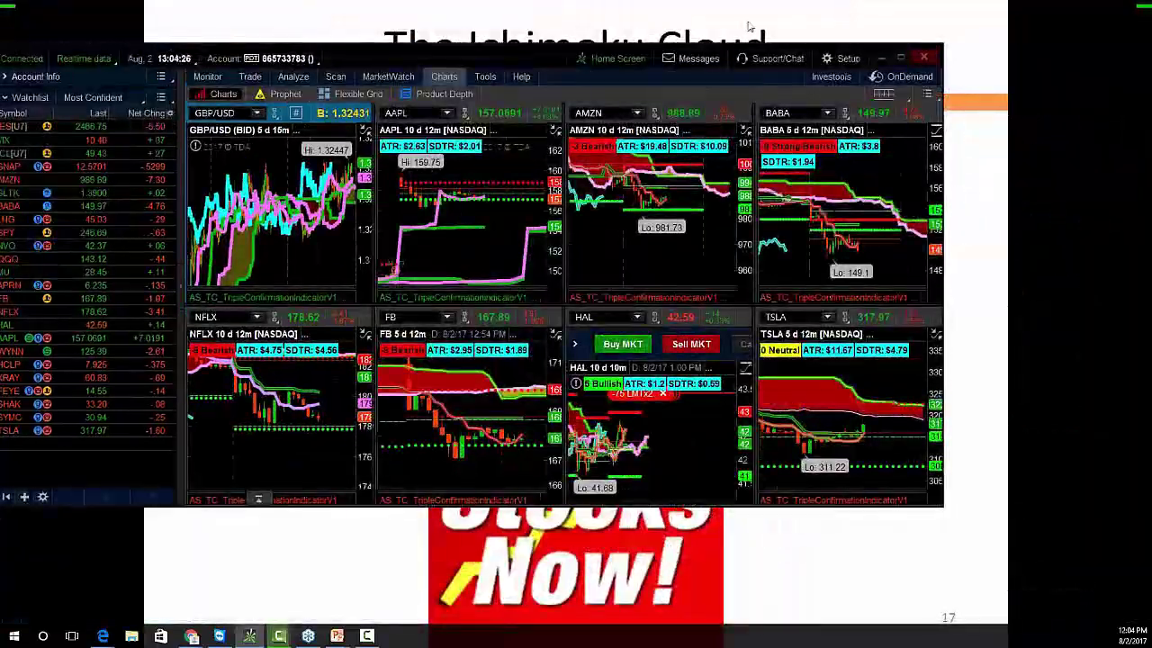
{"action": "left_click_drag", "start_coordinate": [748, 43], "coordinate": [749, 15]}
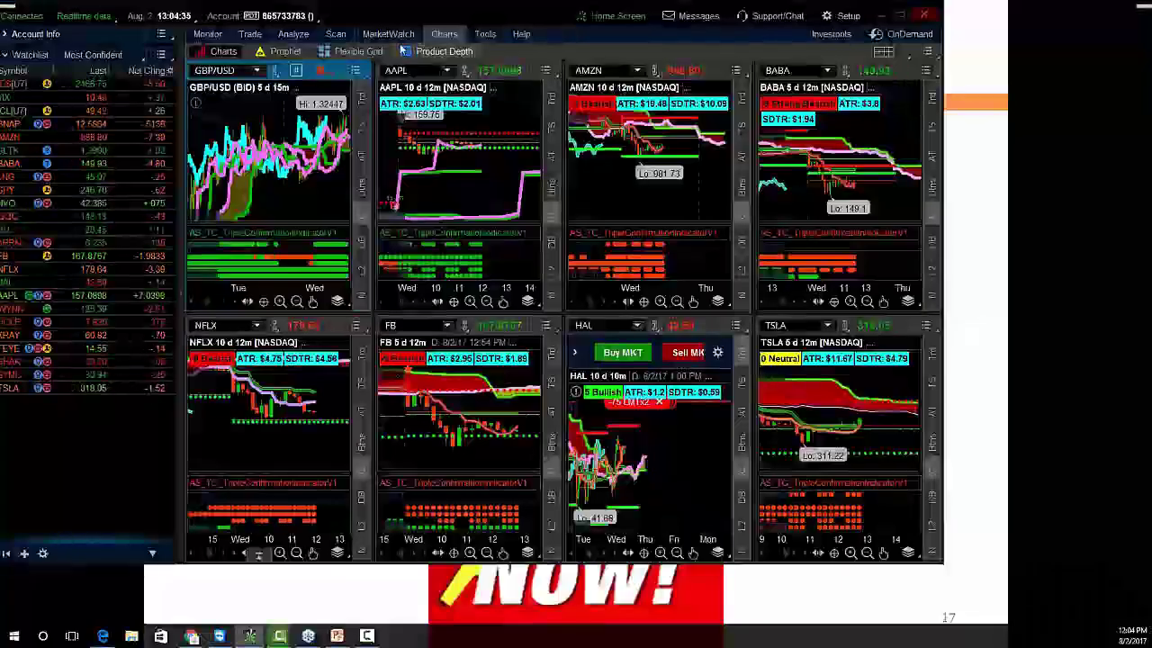
Run the 5.9.2017 Bullish Long Term SwingTrades scan in Stock Hacker
{"action": "left_click", "coordinate": [335, 33]}
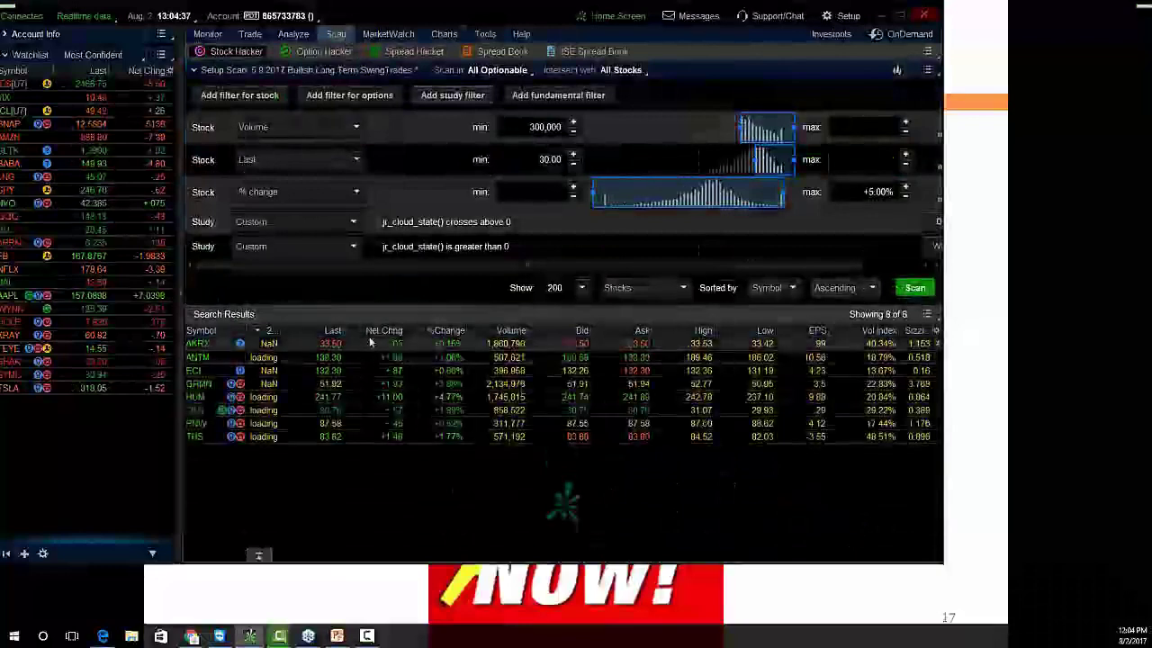
{"action": "left_click", "coordinate": [907, 286]}
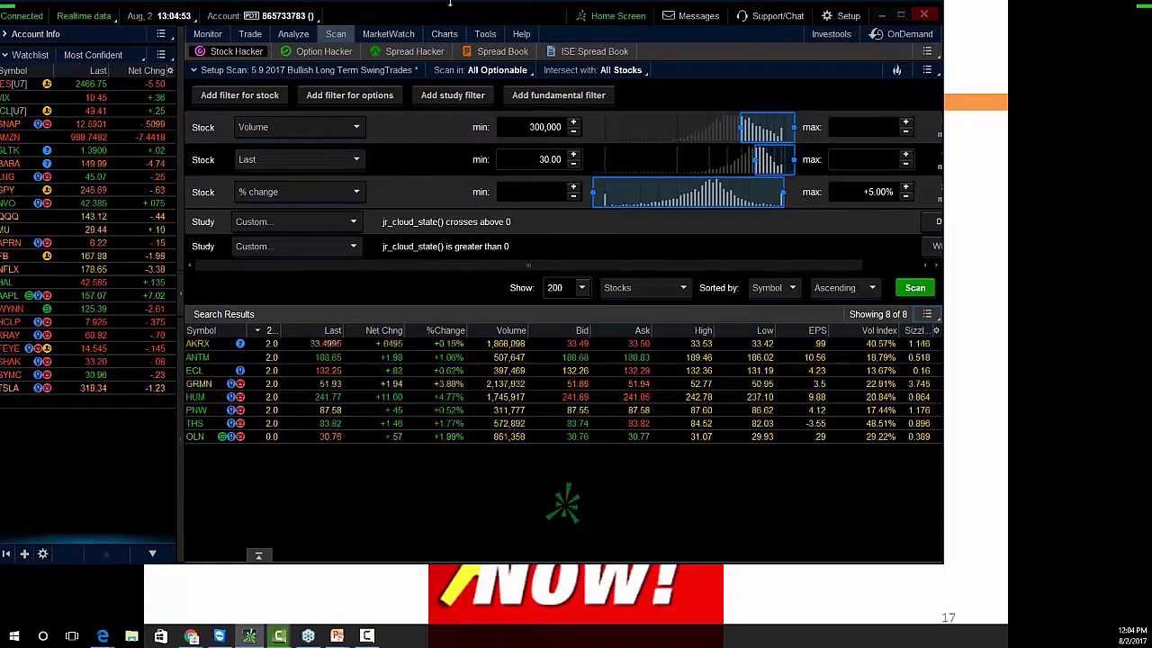
{"action": "left_click_drag", "start_coordinate": [452, 7], "coordinate": [459, 5]}
Switch to the PowerPoint slideshow and advance to slide 18 on the strategy's historical data
{"action": "key", "text": "alt+Tab"}
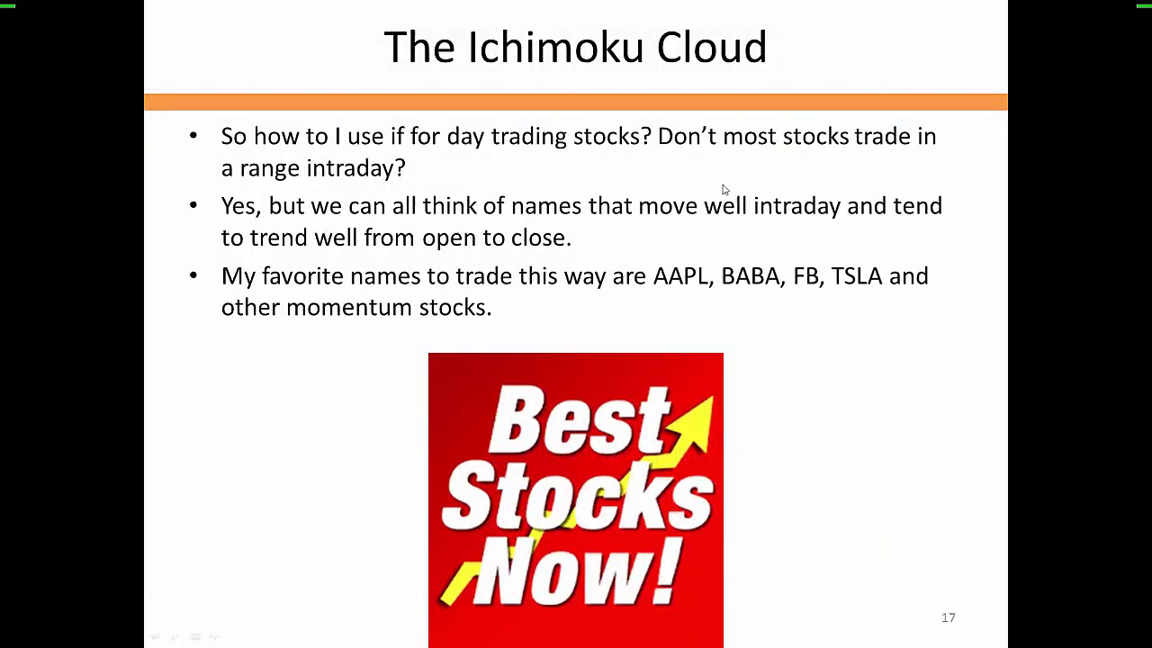
{"action": "key", "text": "Right"}
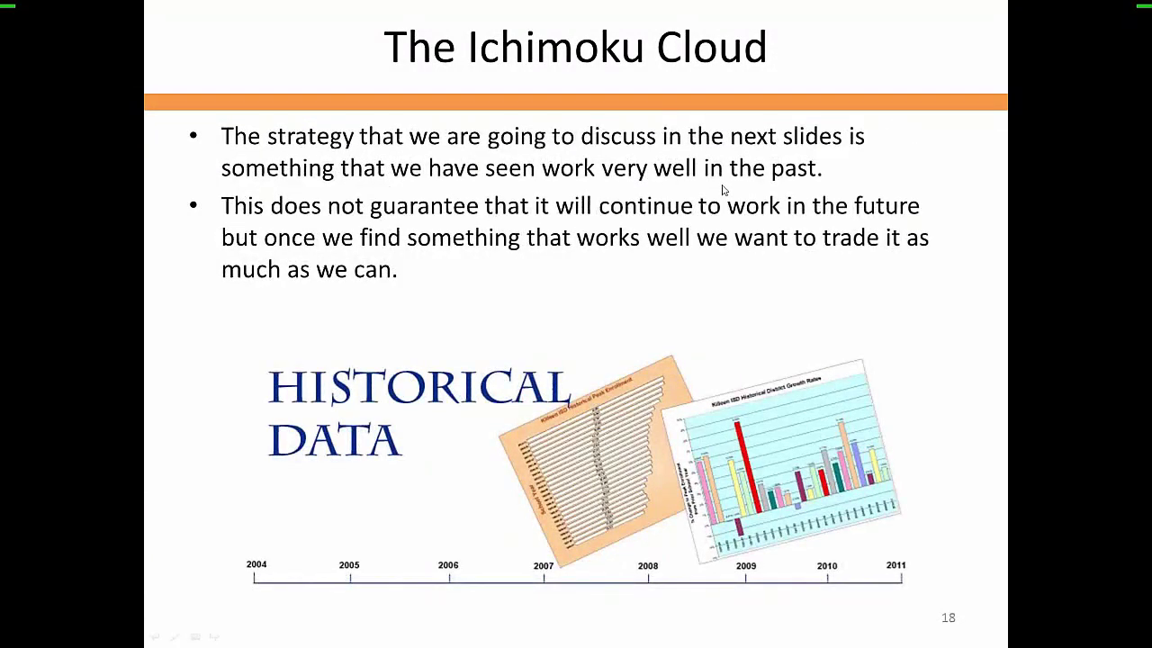